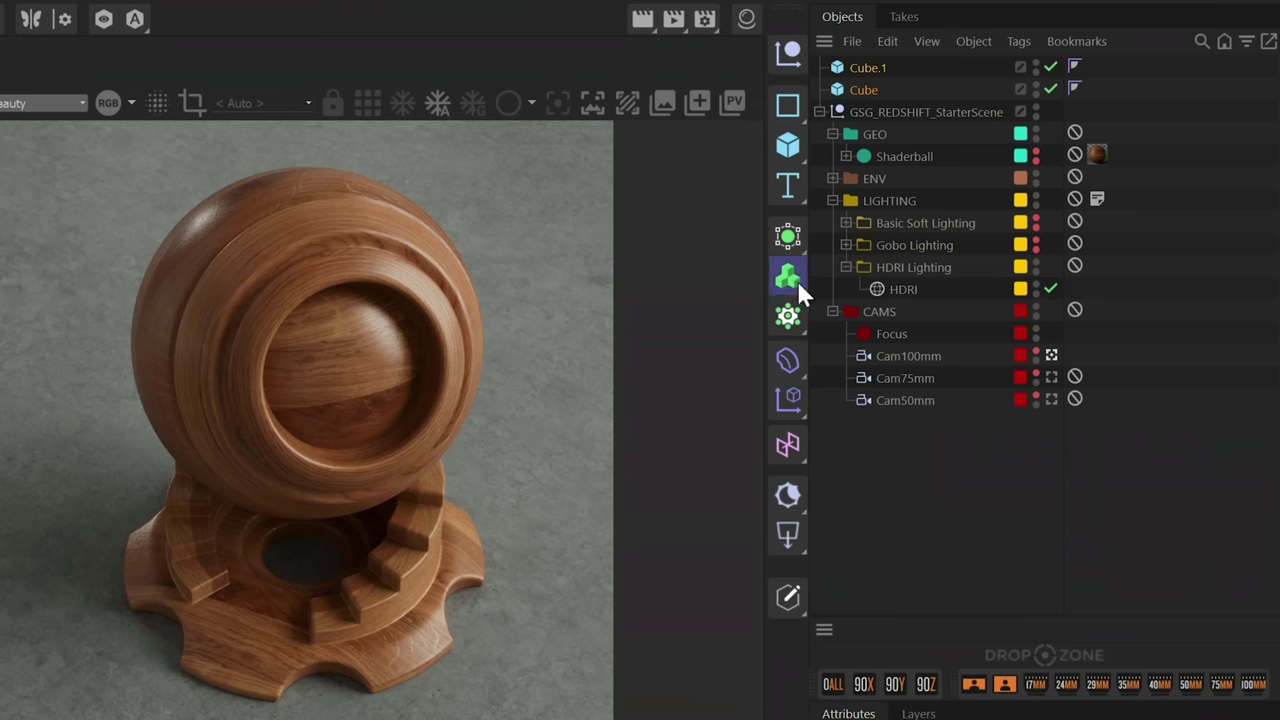
pyautogui.click(797, 281)
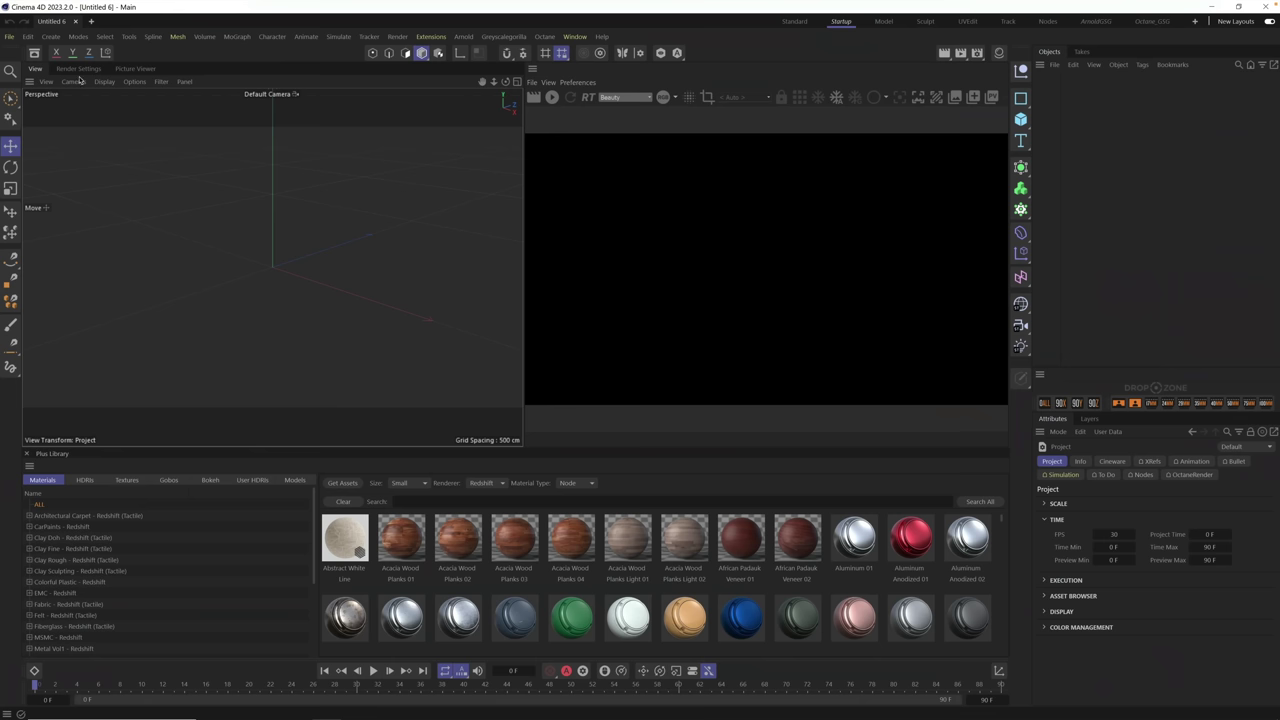
# - Open the recent GSG_REDSHIFT_StarterScene_May_2023.c4d project and briefly run the Redshift preview render of the shaderball
pyautogui.click(10, 37)
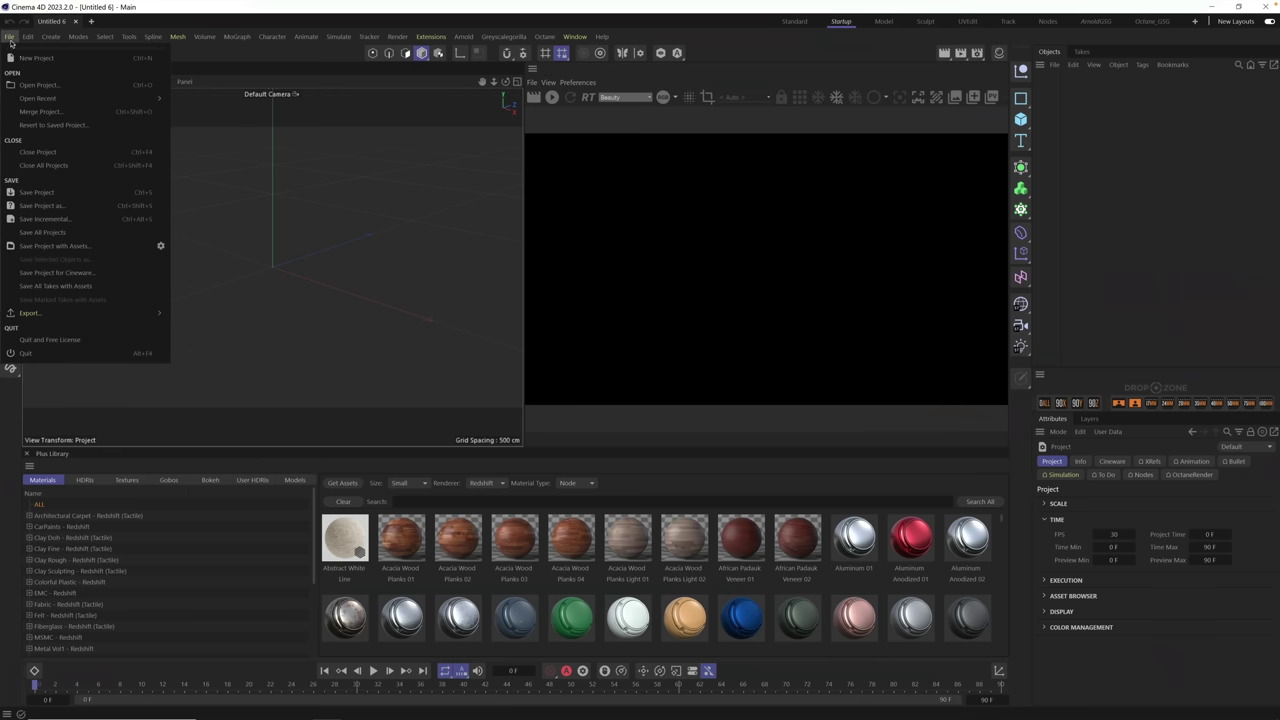
pyautogui.moveTo(80, 99)
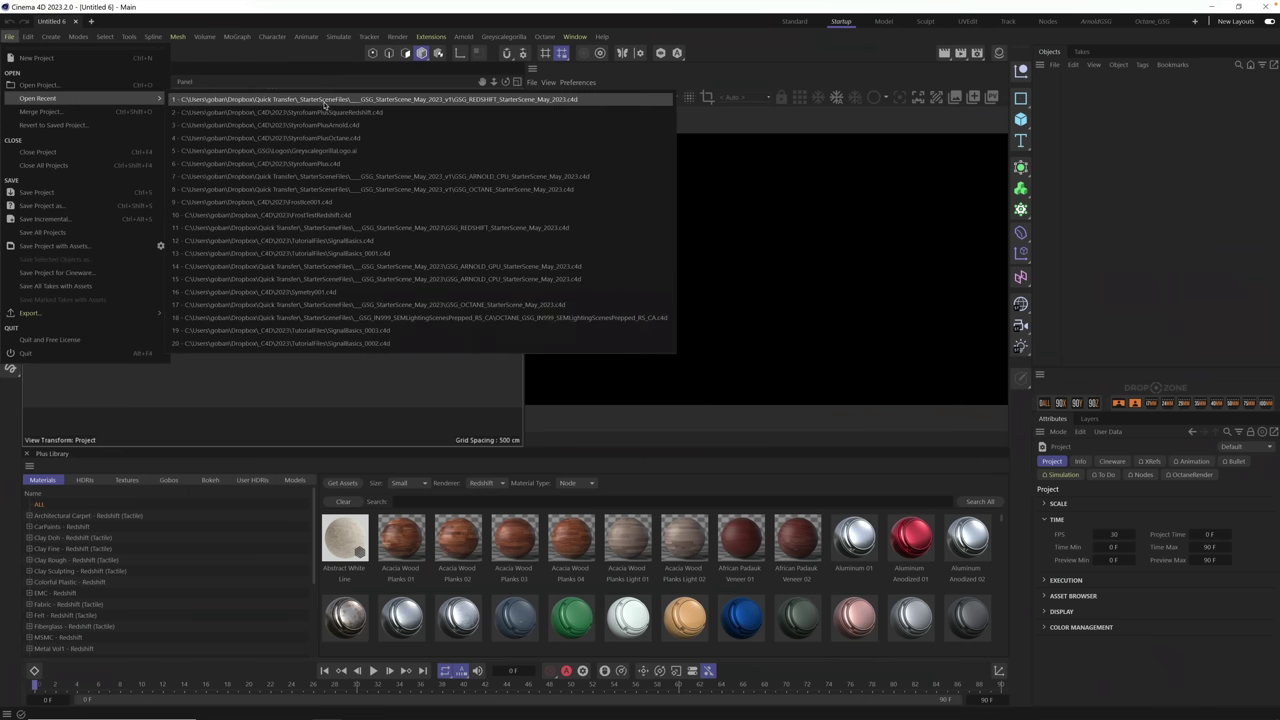
pyautogui.click(324, 100)
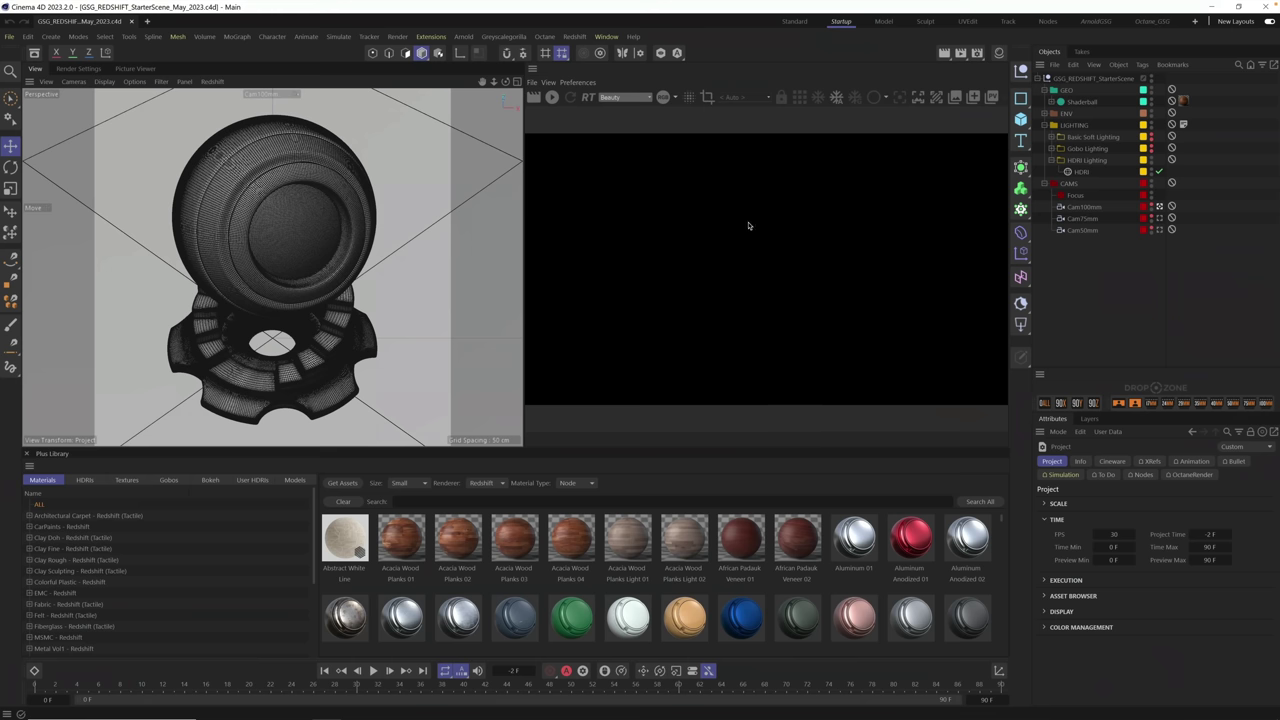
pyautogui.click(552, 99)
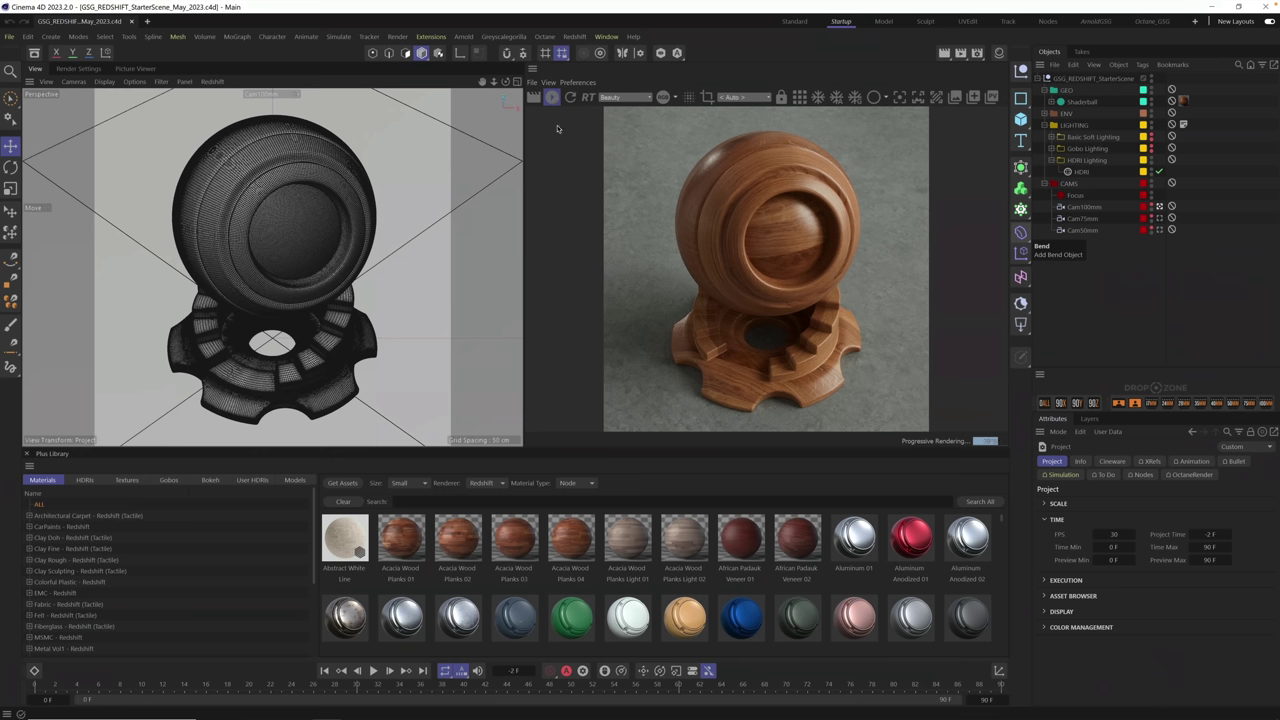
pyautogui.click(552, 104)
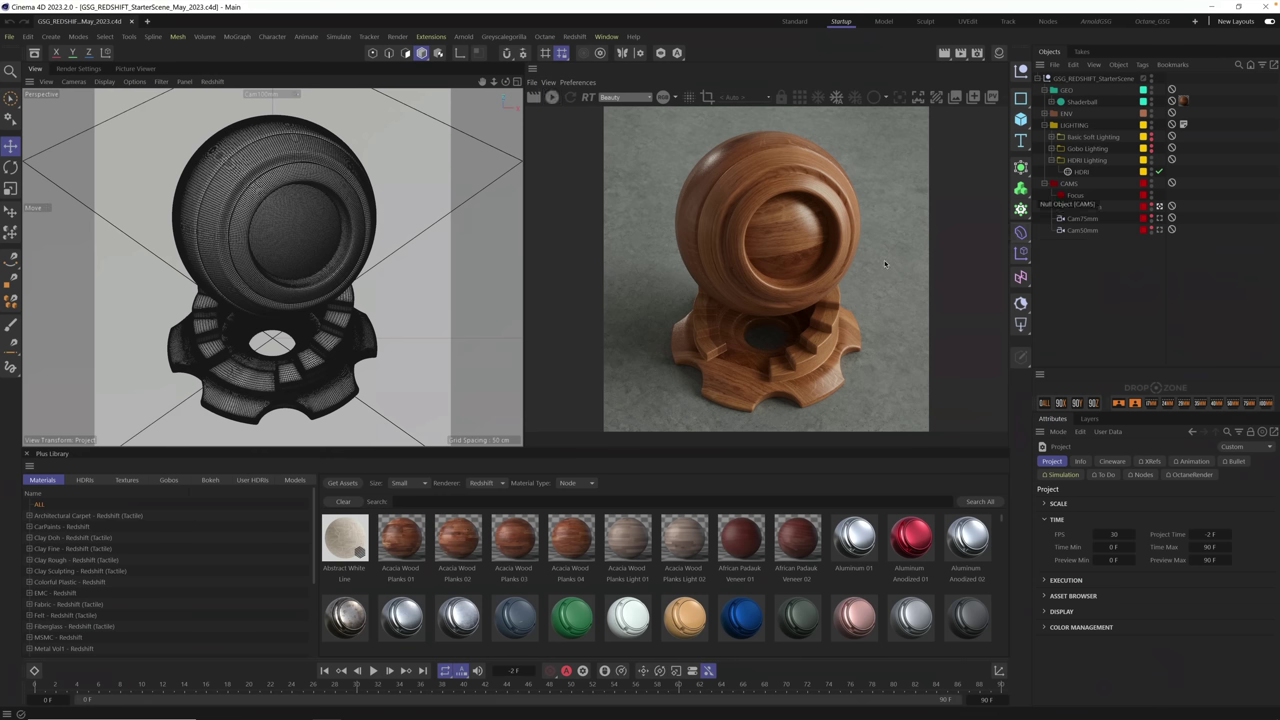
# - Hide the Shaderball object, add a cube and scale it down uniformly to about 24 cm
pyautogui.click(1151, 100)
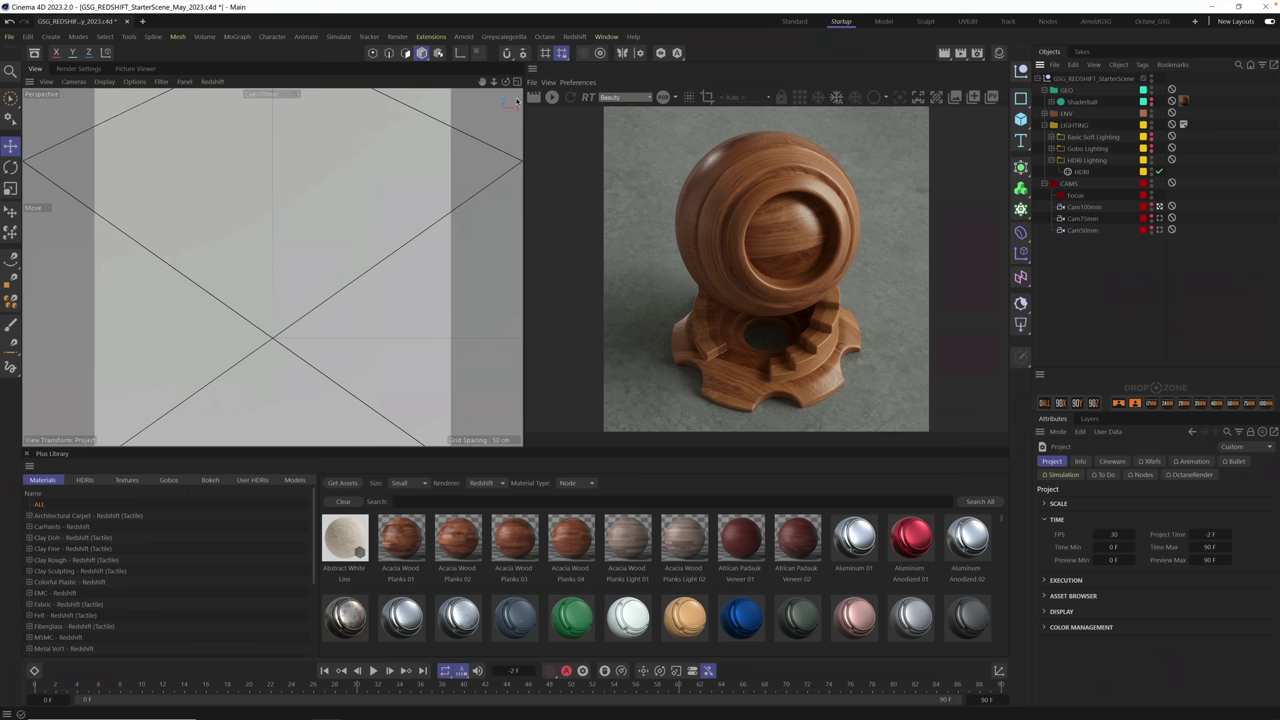
pyautogui.click(1021, 119)
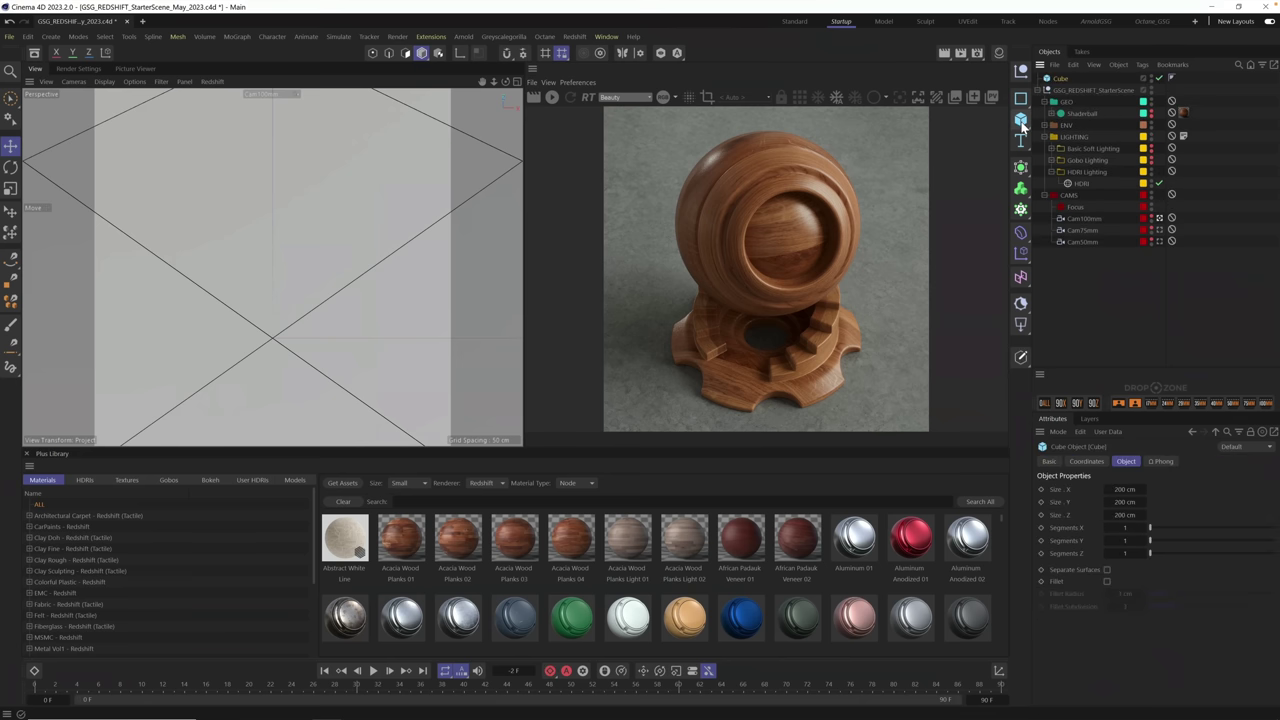
pyautogui.click(11, 189)
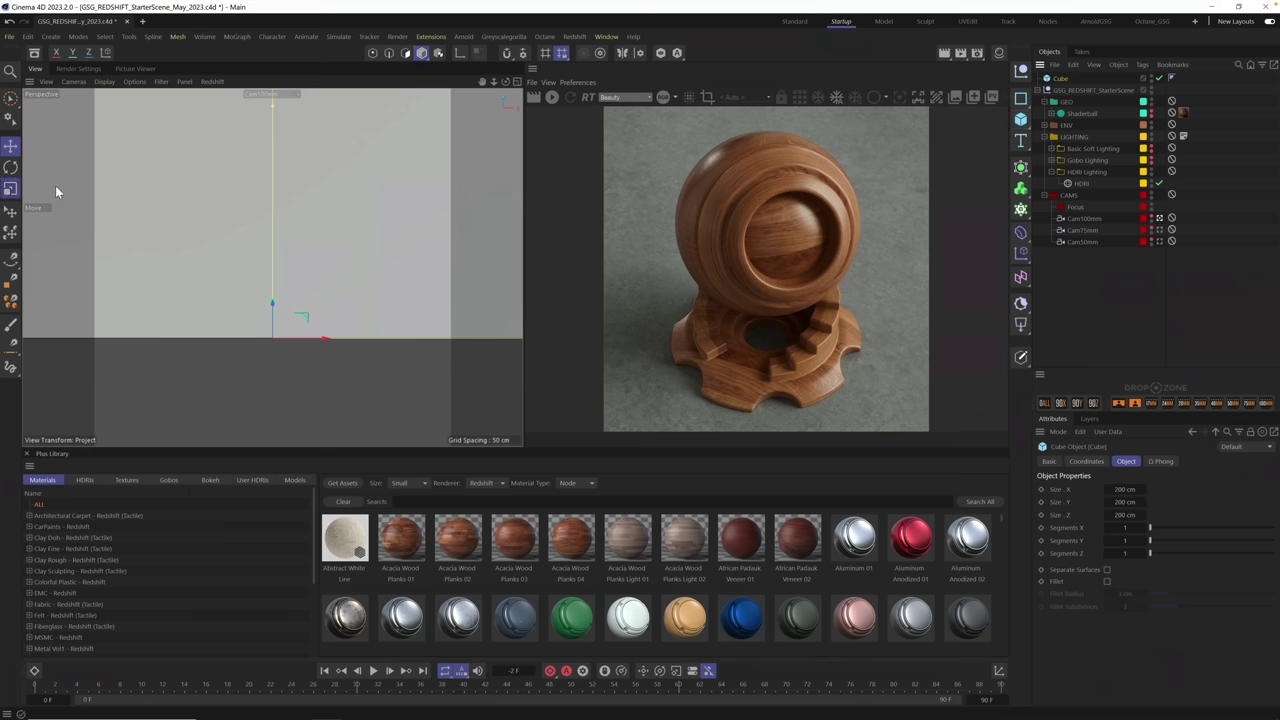
pyautogui.scroll(-5, 34, 389)
pyautogui.moveTo(59, 376); pyautogui.dragTo(45, 388)
pyautogui.click(1064, 89)
pyautogui.click(1062, 78)
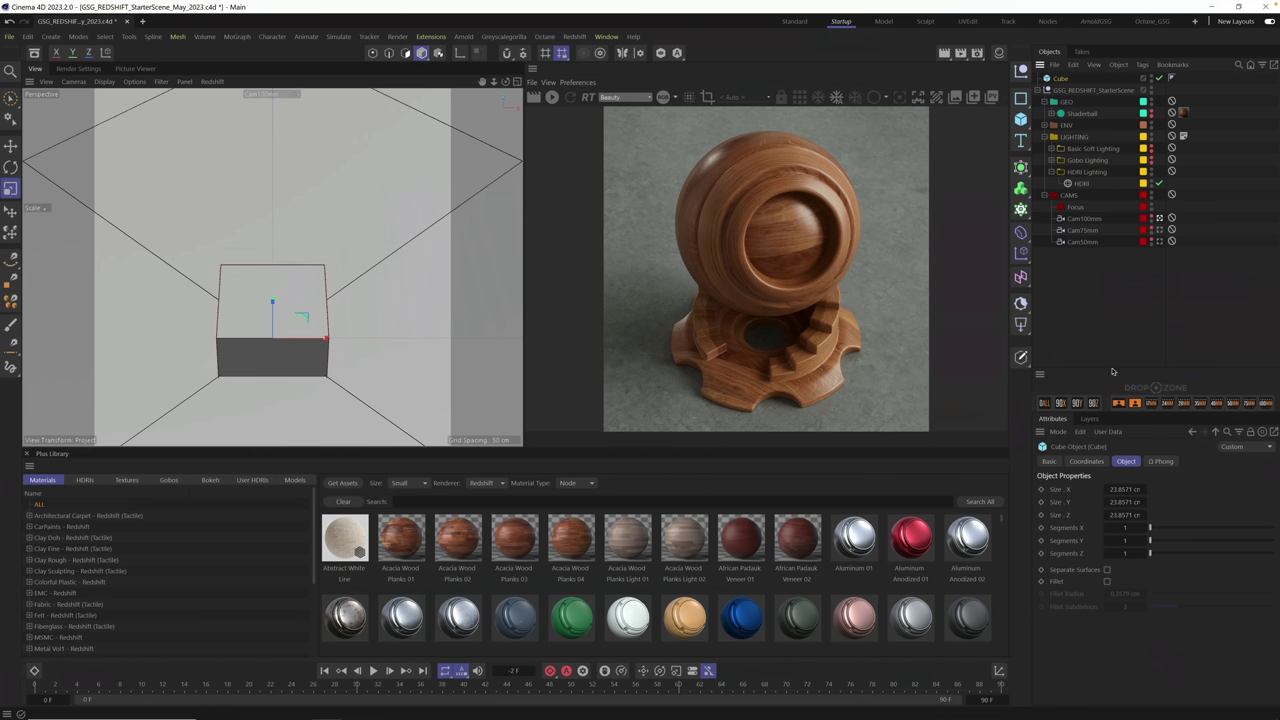
# - Set the cube's X size to 25 cm and its Y size to 15 cm
pyautogui.doubleClick(1124, 489)
pyautogui.write('1')
pyautogui.press('BackSpace')
pyautogui.press('Tab')
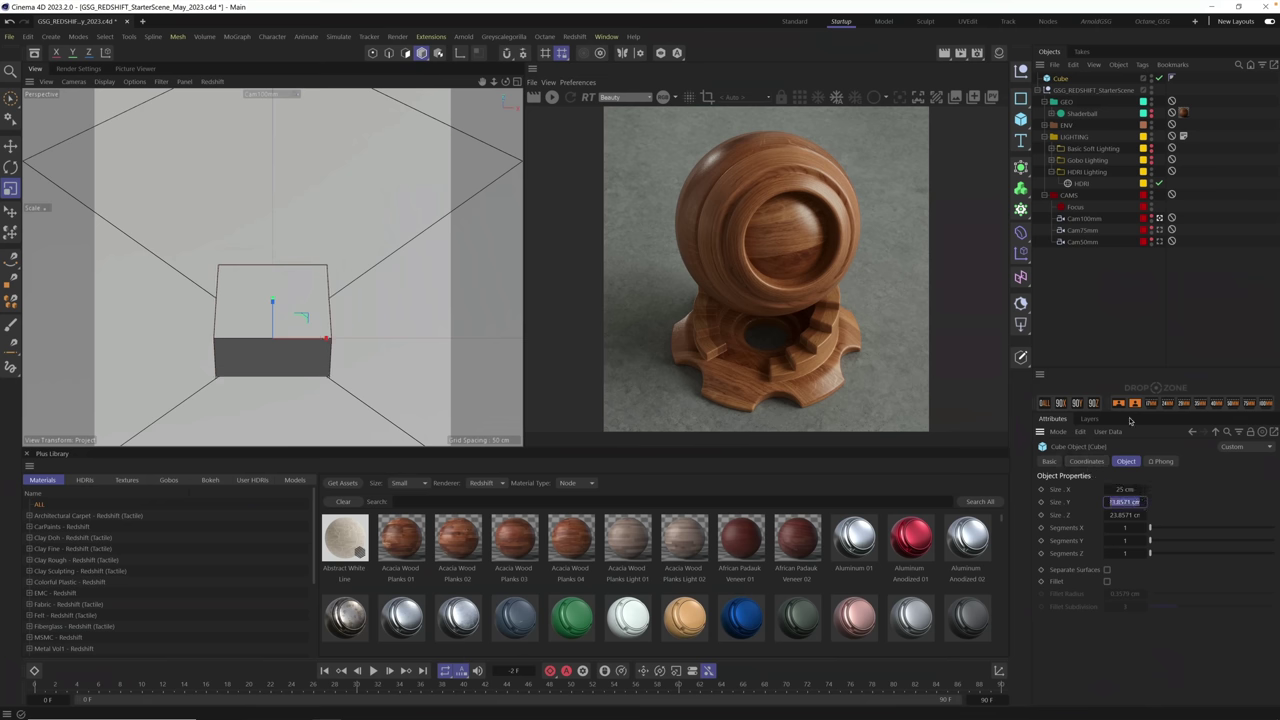
pyautogui.write('10')
pyautogui.press('Return')
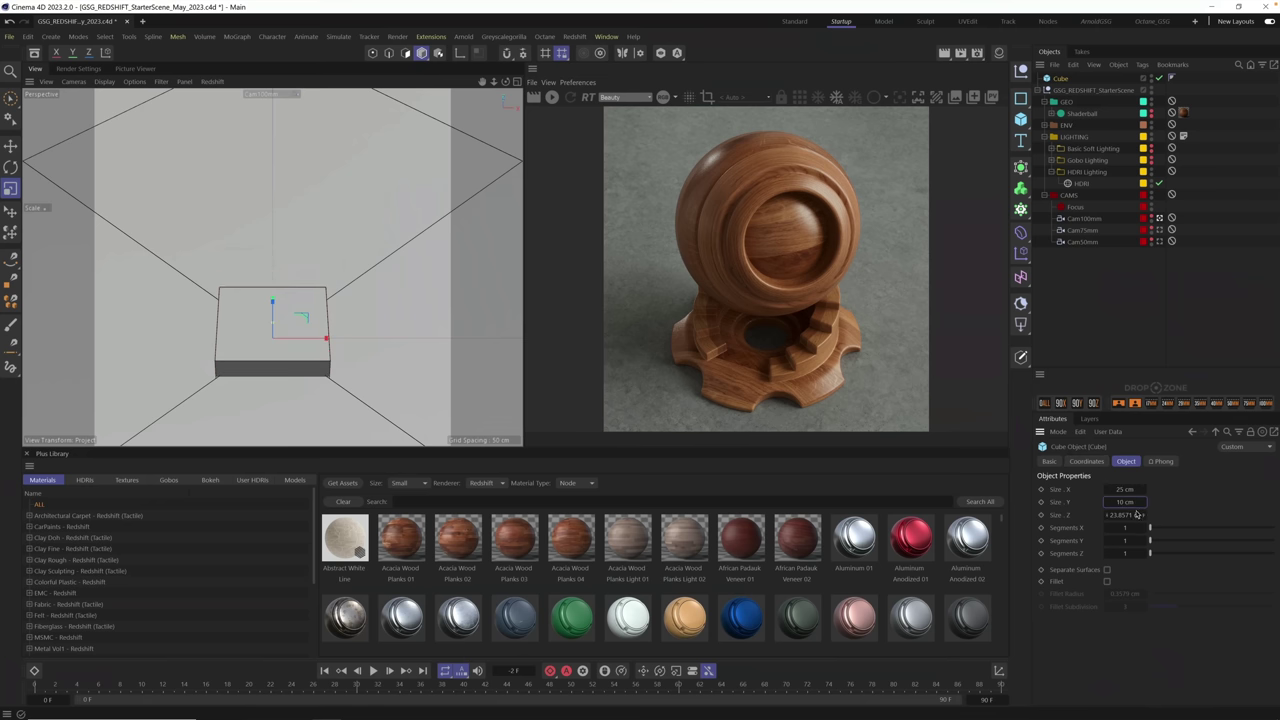
pyautogui.write('15')
pyautogui.press('Return')
# - Set the cube's Z size to 12 cm
pyautogui.press('Tab')
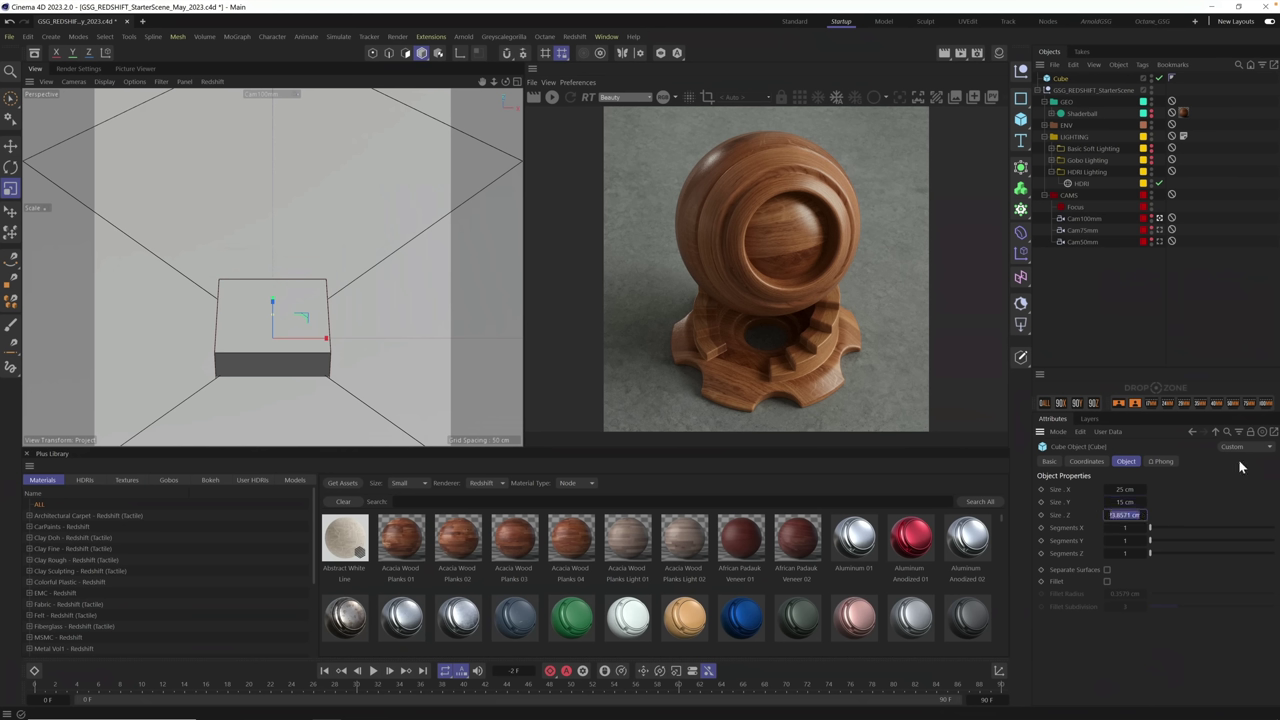
pyautogui.write('15')
pyautogui.press('Return')
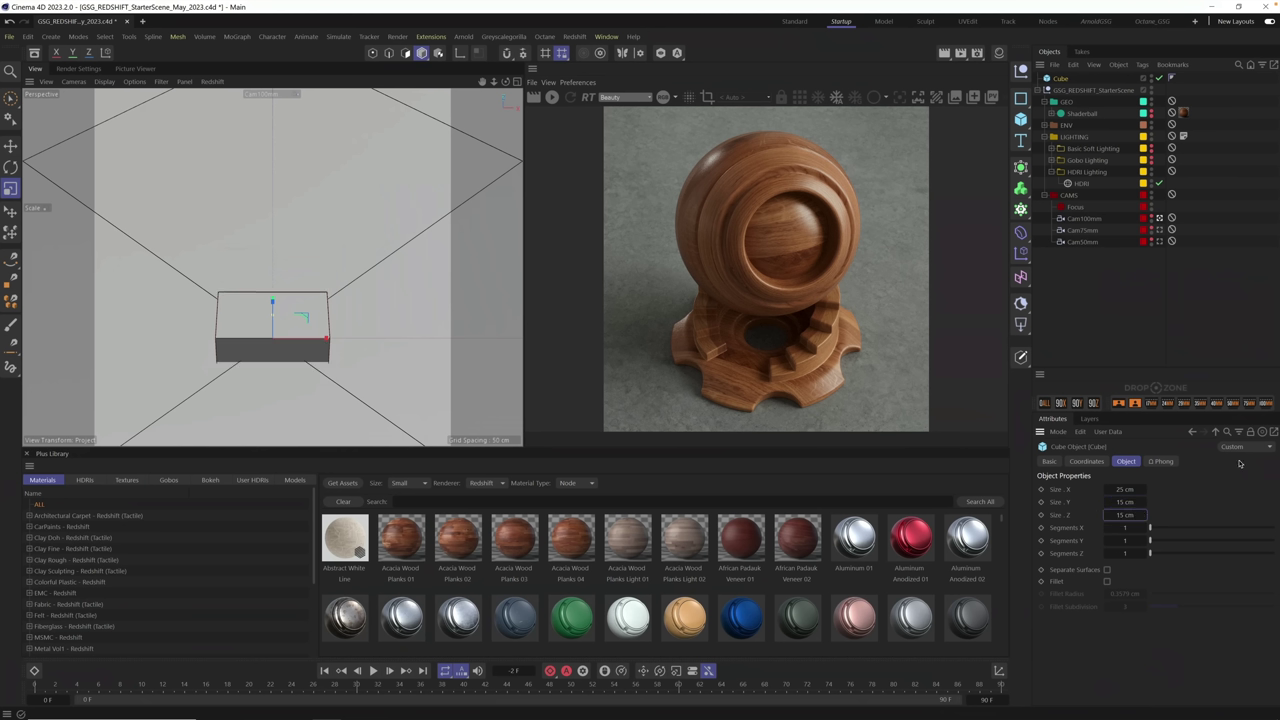
pyautogui.click(1130, 516)
pyautogui.press('BackSpace')
pyautogui.write('12')
pyautogui.press('Return')
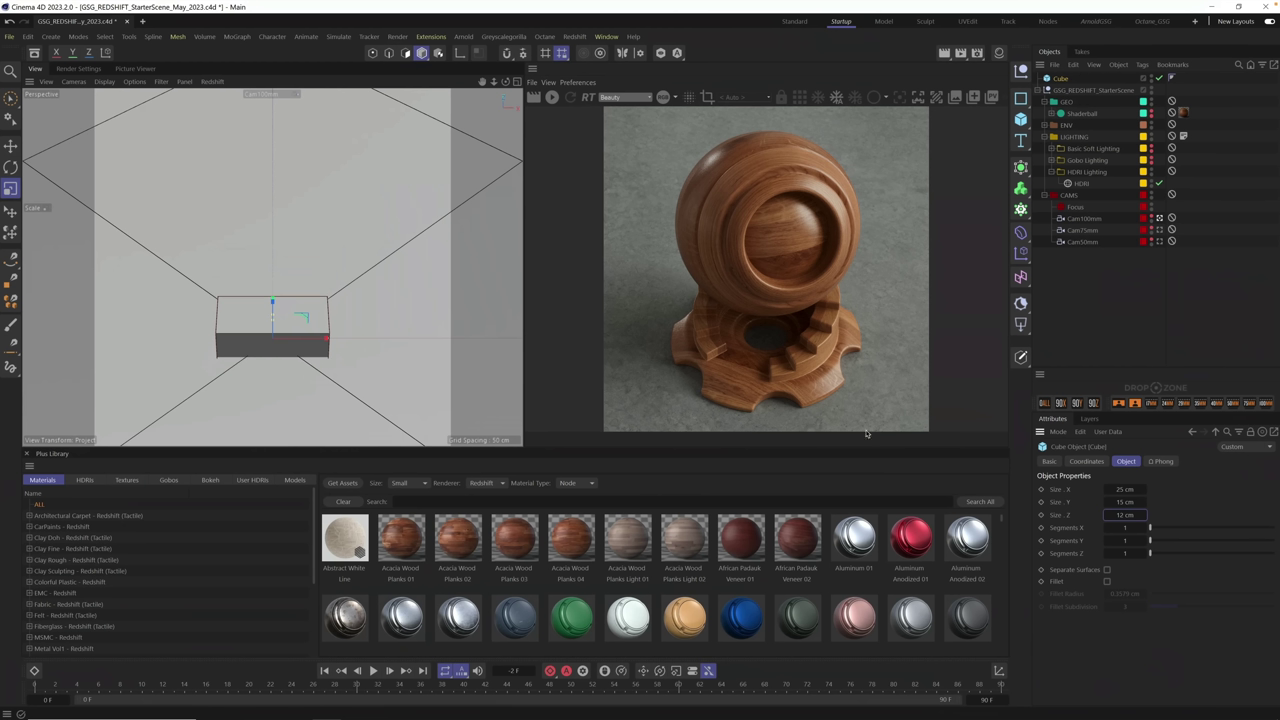
# - Delete the protection tag from the Cam100mm camera and select that camera
pyautogui.click(288, 330)
pyautogui.click(1171, 218)
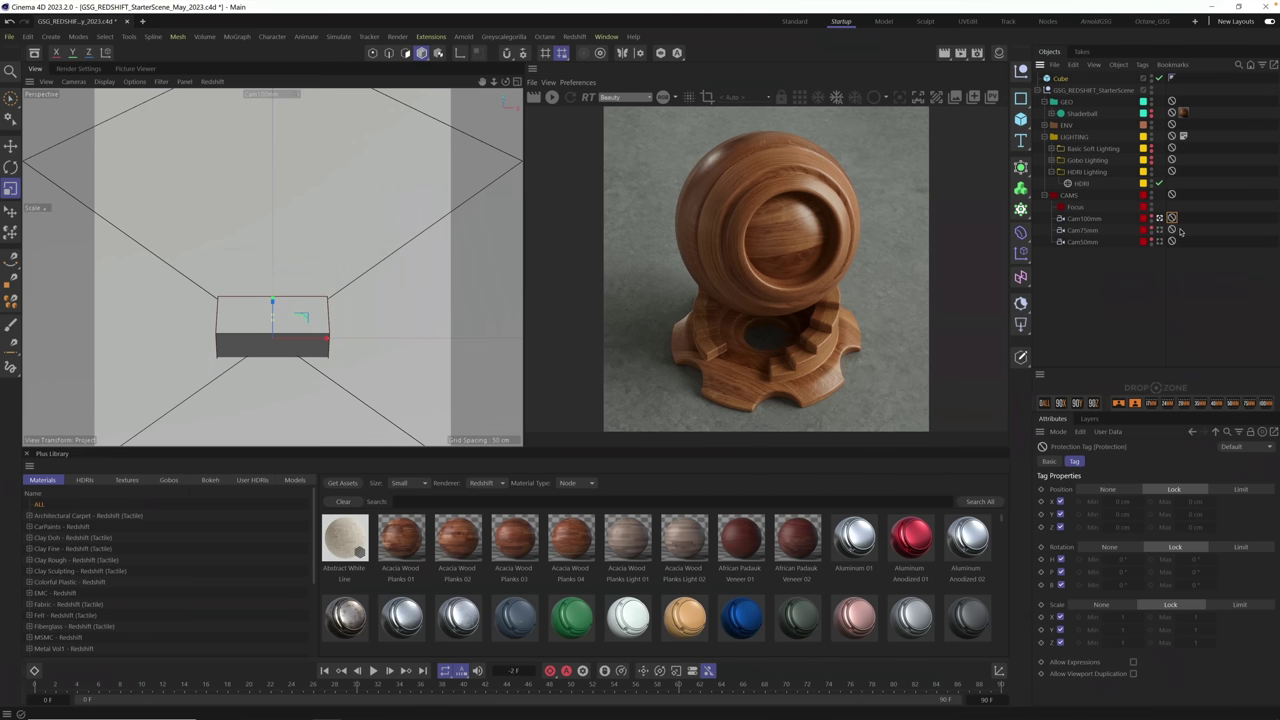
pyautogui.press('Delete')
pyautogui.click(1088, 219)
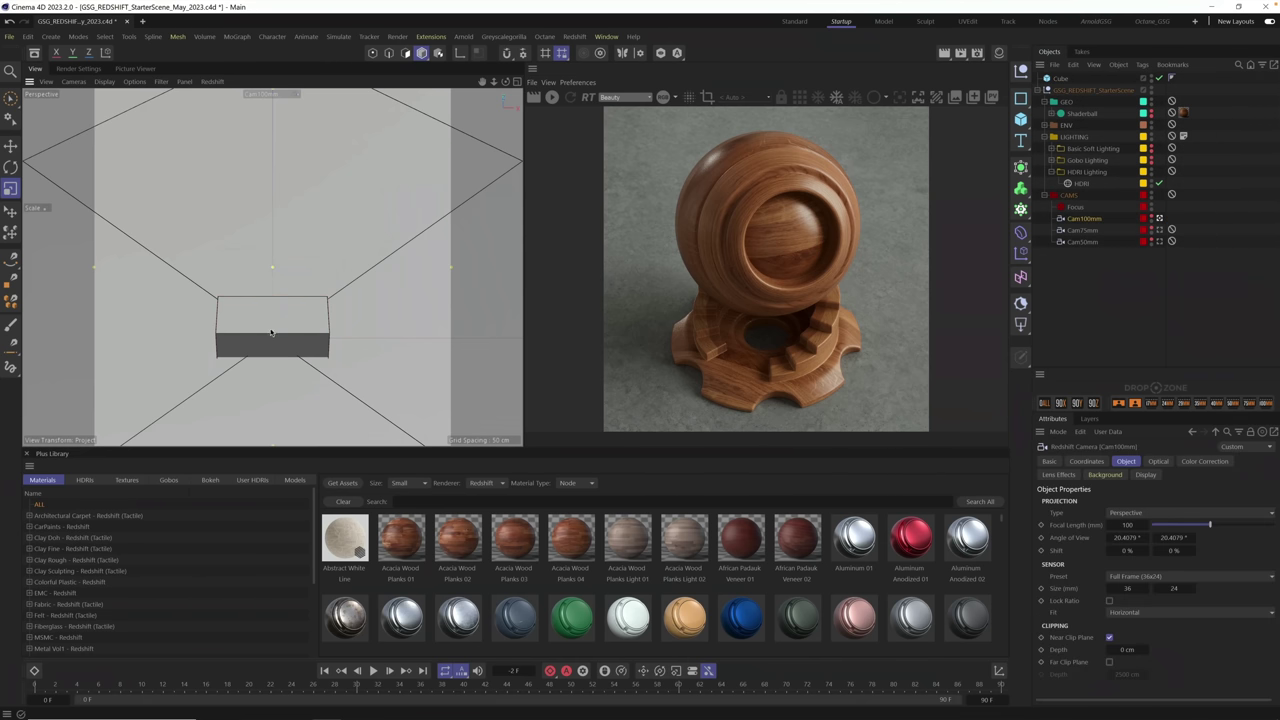
# - Duplicate the cube and rotate the copy perpendicular to the original so the two form a flat cross
pyautogui.scroll(5, 301, 295)
pyautogui.keyDown('alt'); pyautogui.moveTo(310, 338); pyautogui.dragTo(298, 259); pyautogui.keyUp('alt')
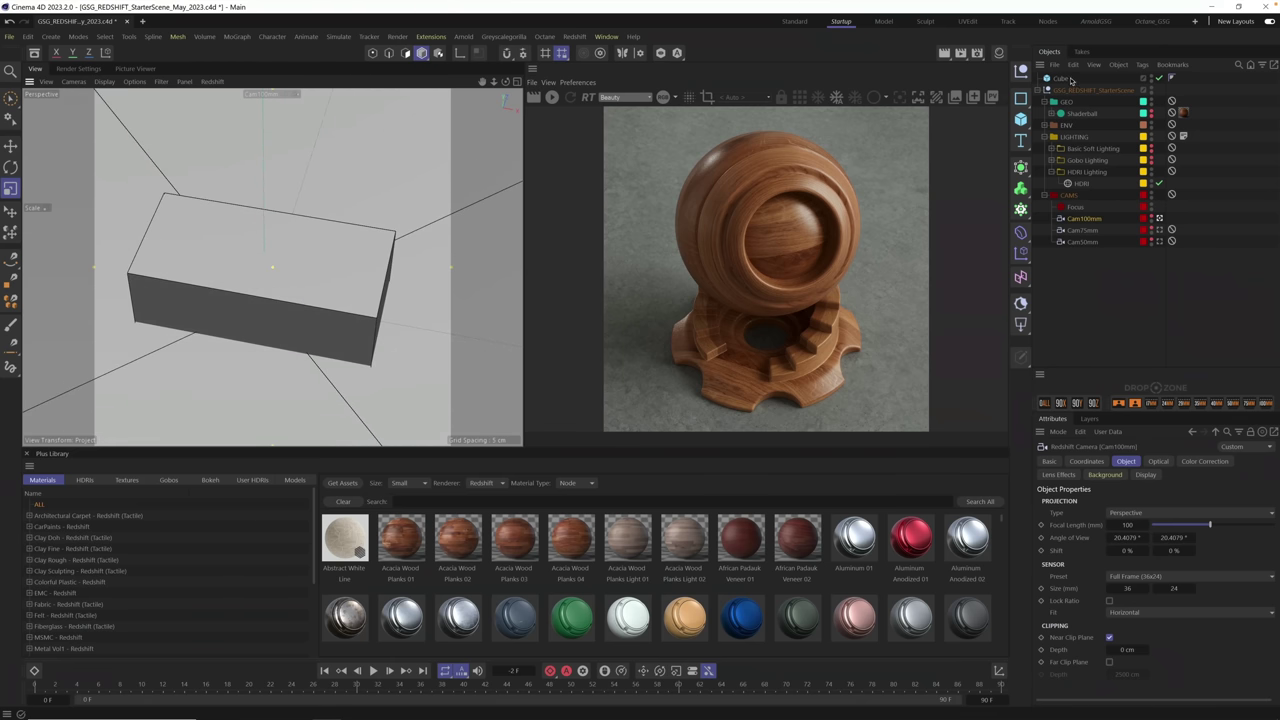
pyautogui.click(1064, 79)
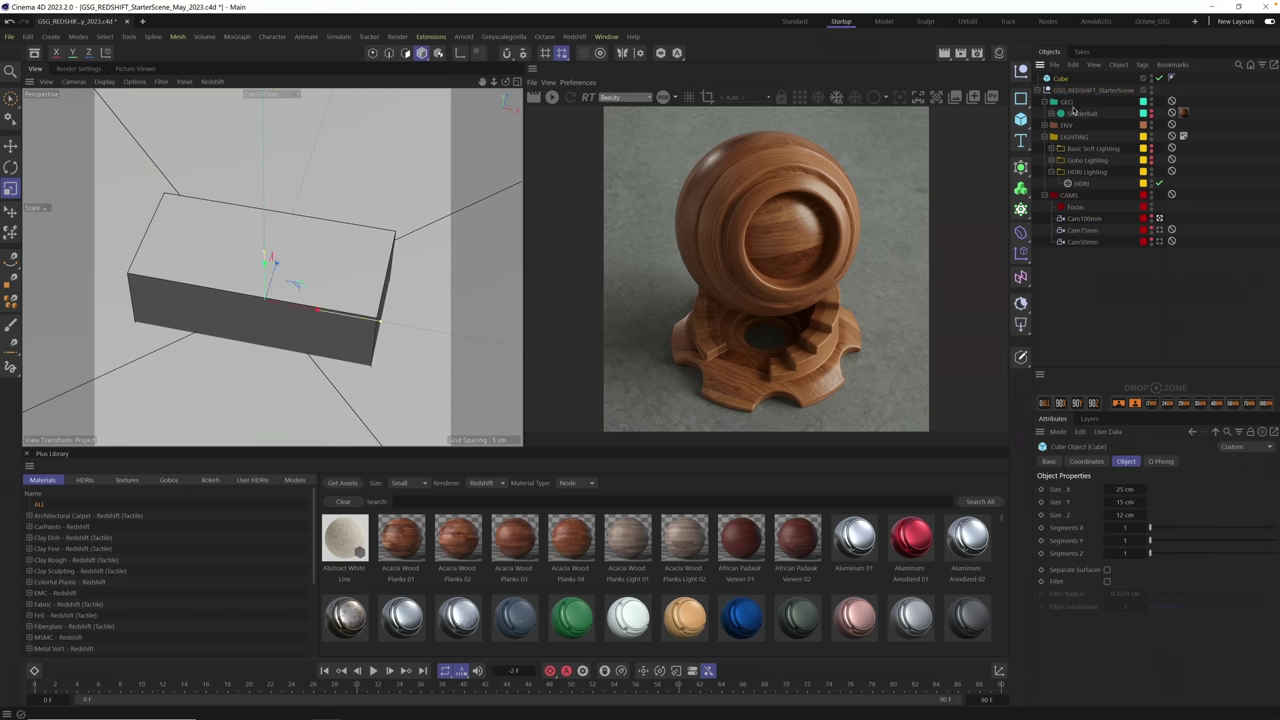
pyautogui.hotkey('ctrl', 'c')
pyautogui.hotkey('ctrl', 'v')
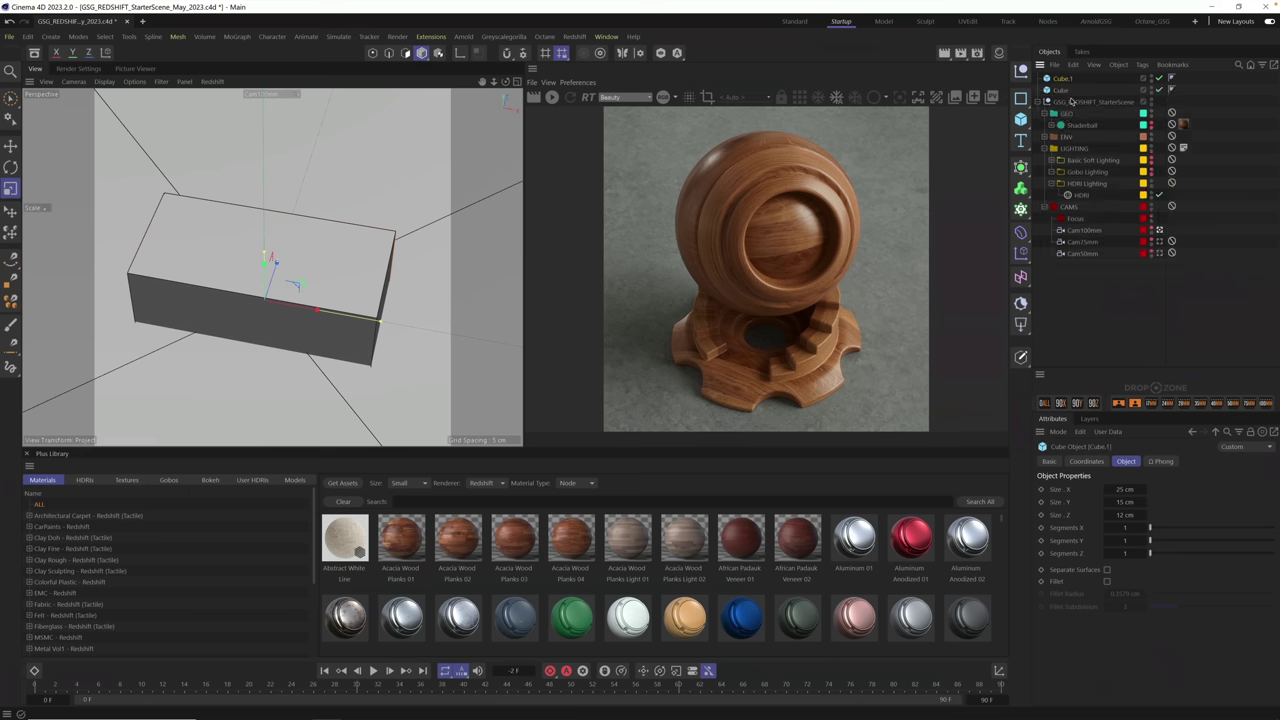
pyautogui.click(10, 167)
pyautogui.moveTo(281, 322); pyautogui.dragTo(275, 244)
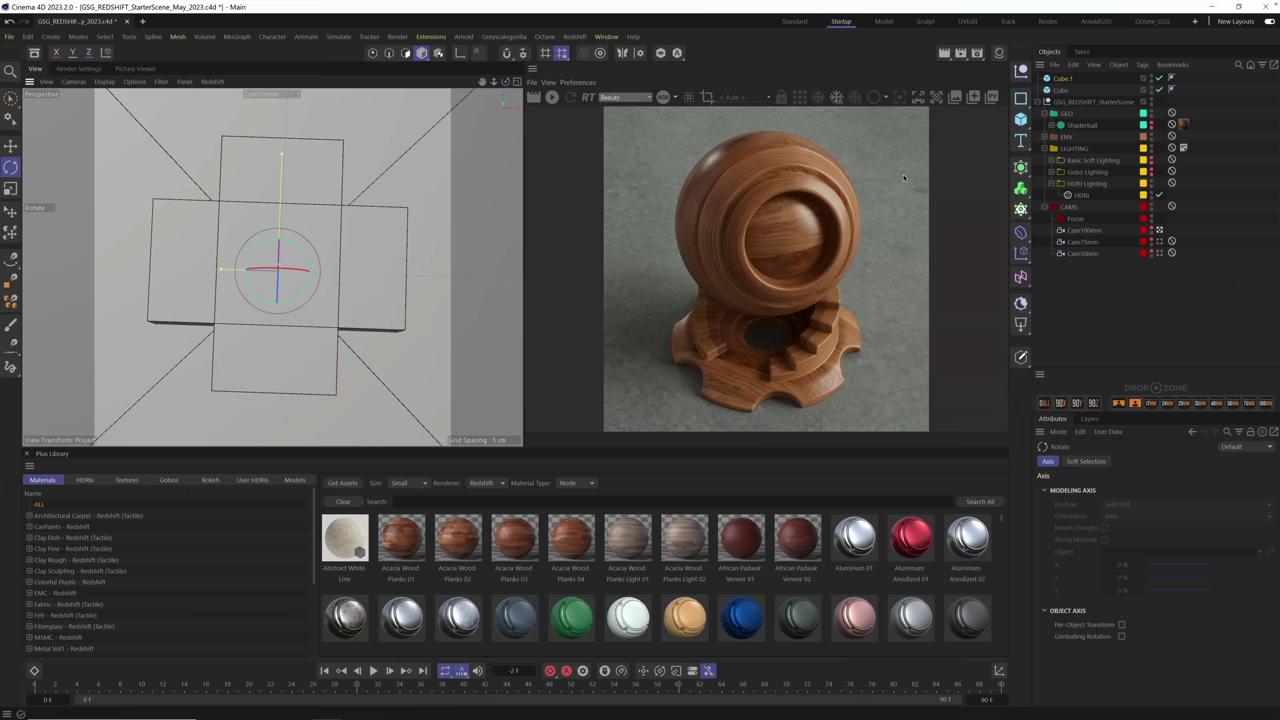
# - Select both cubes and lengthen them together to an X size of 31 cm
pyautogui.click(1066, 89)
pyautogui.keyDown('ctrl'); pyautogui.click(1064, 79); pyautogui.keyUp('ctrl')
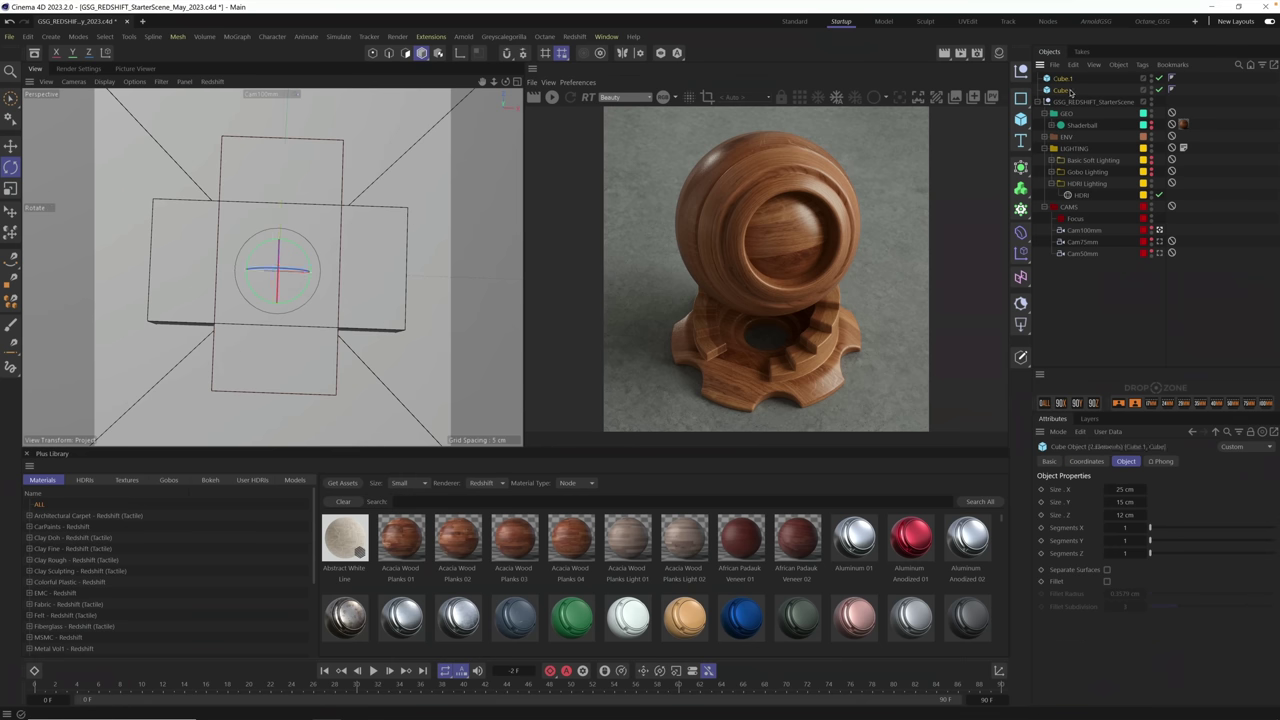
pyautogui.click(1143, 489)
pyautogui.moveTo(1141, 487); pyautogui.dragTo(1027, 415)
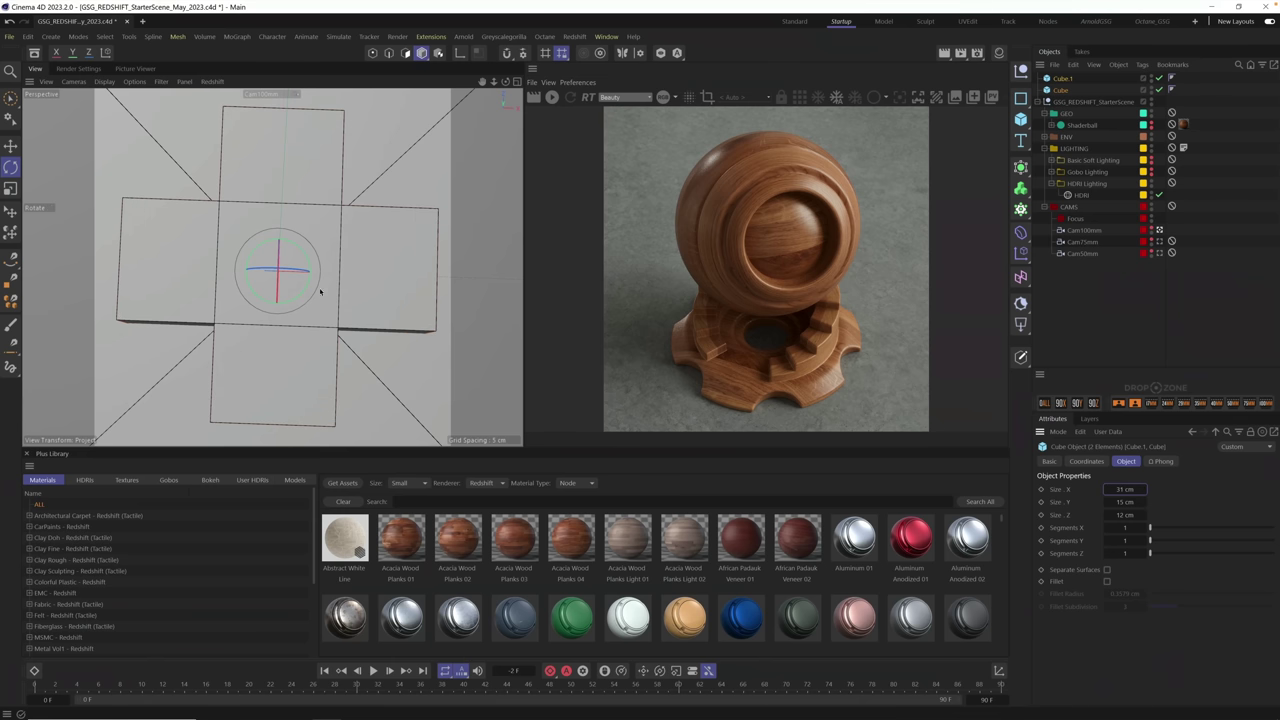
pyautogui.moveTo(312, 296)
pyautogui.mouseDown()
pyautogui.moveTo(293, 309)
pyautogui.moveTo(311, 298)
pyautogui.mouseUp()
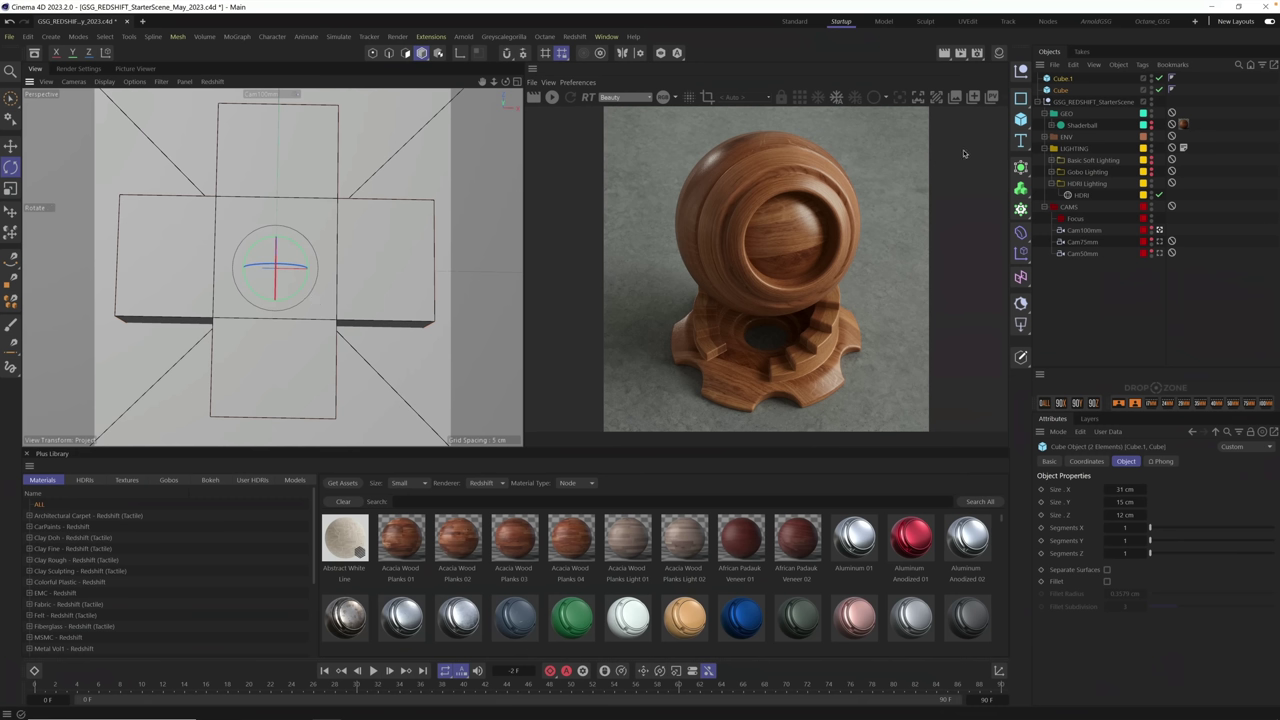
# - Add a Volume Mesher and a Volume Builder containing both cubes, and set the builder's voxel size to 0.2 cm
pyautogui.click(1023, 190)
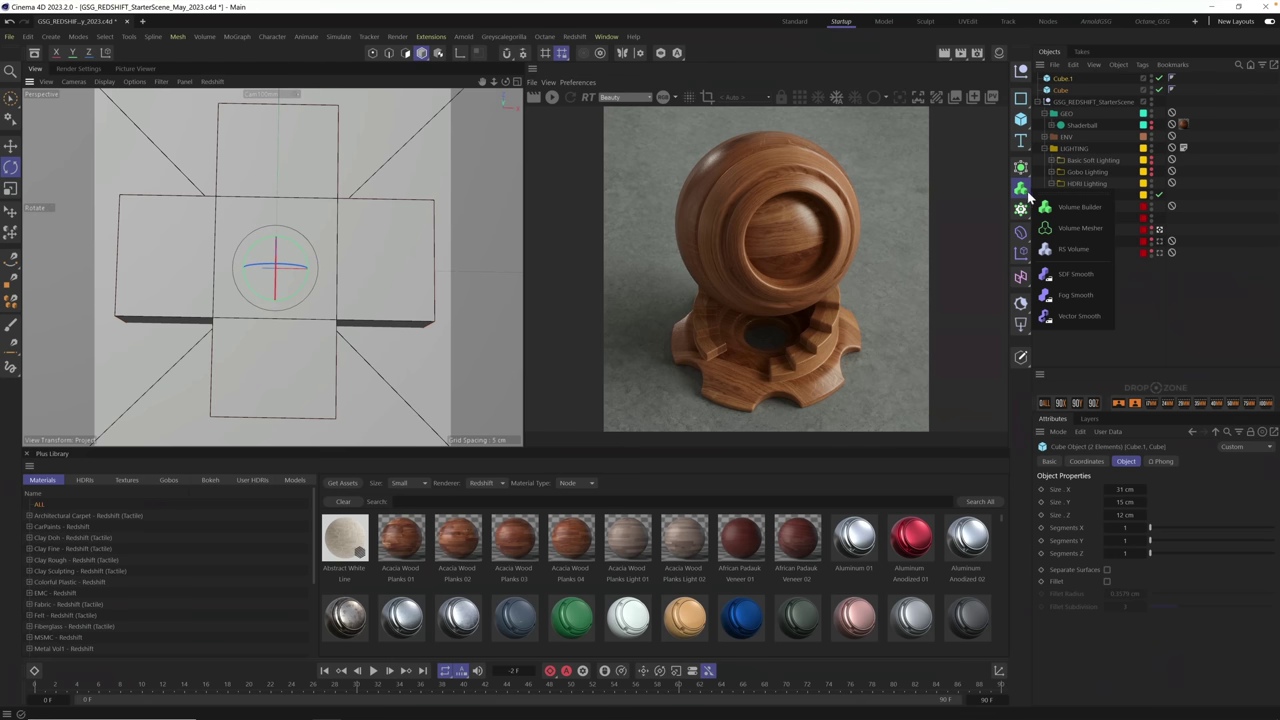
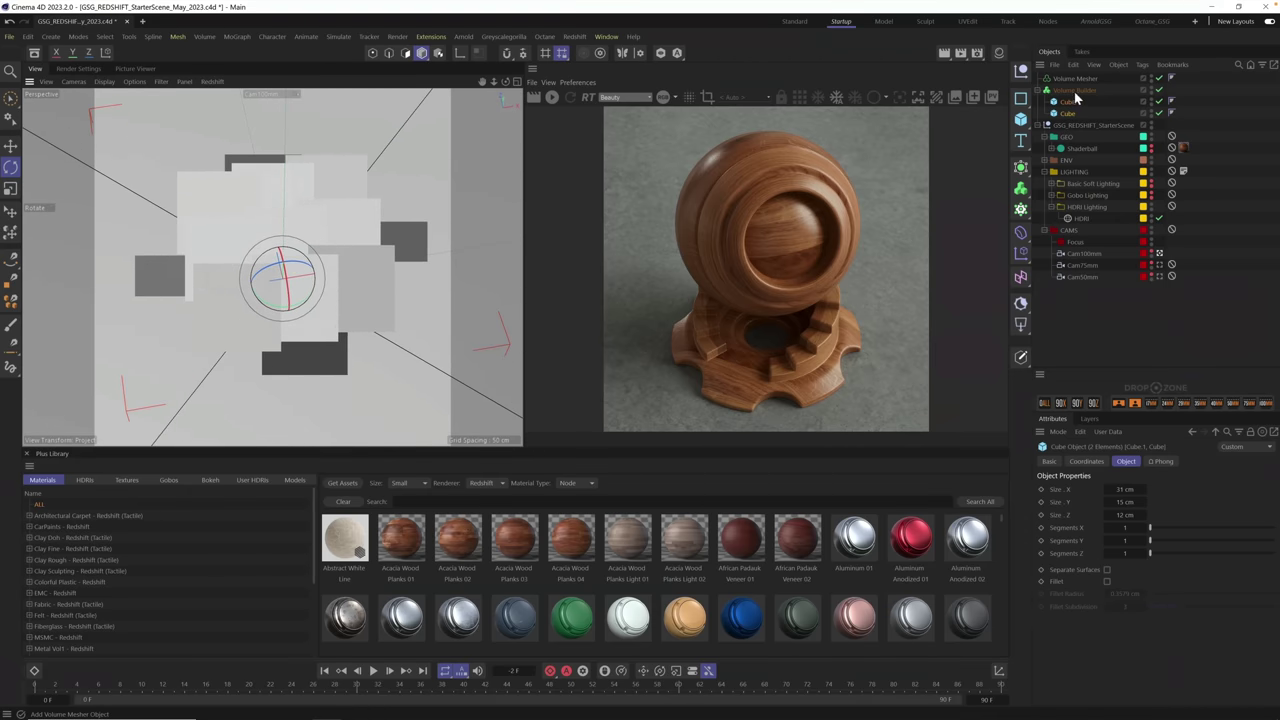
pyautogui.click(1075, 91)
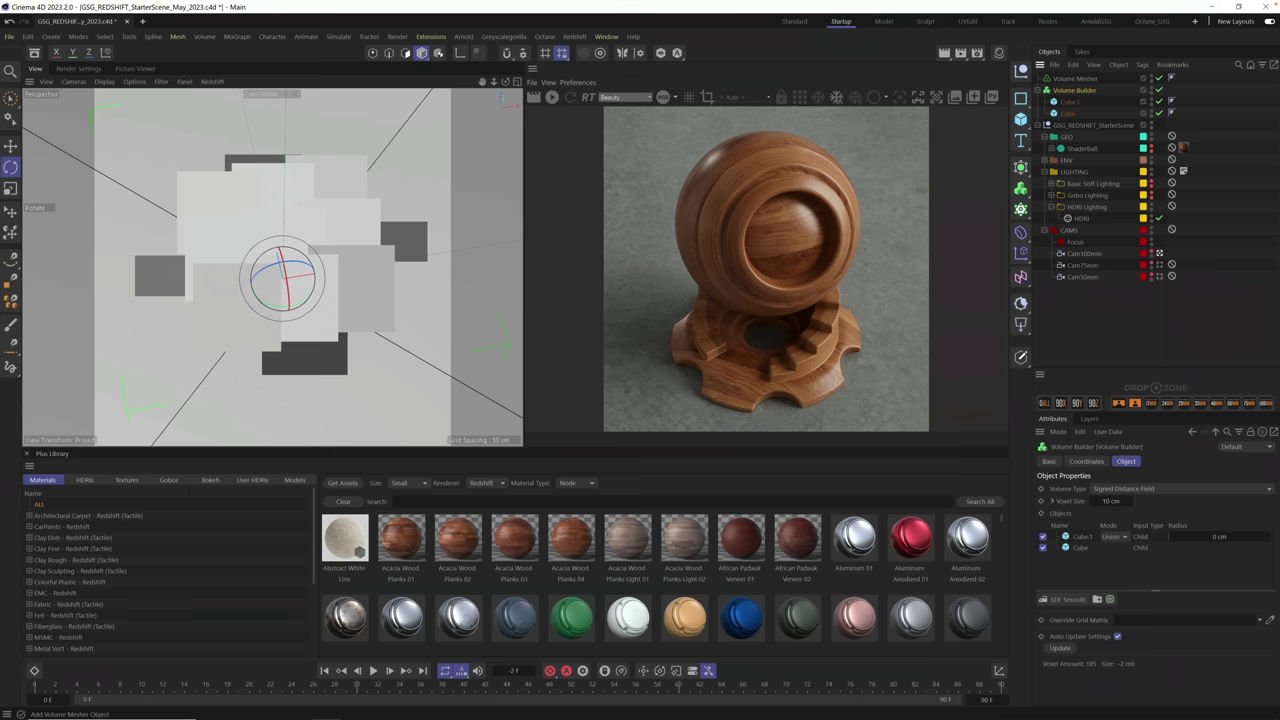
pyautogui.click(1110, 502)
pyautogui.write('0.2')
pyautogui.press('Return')
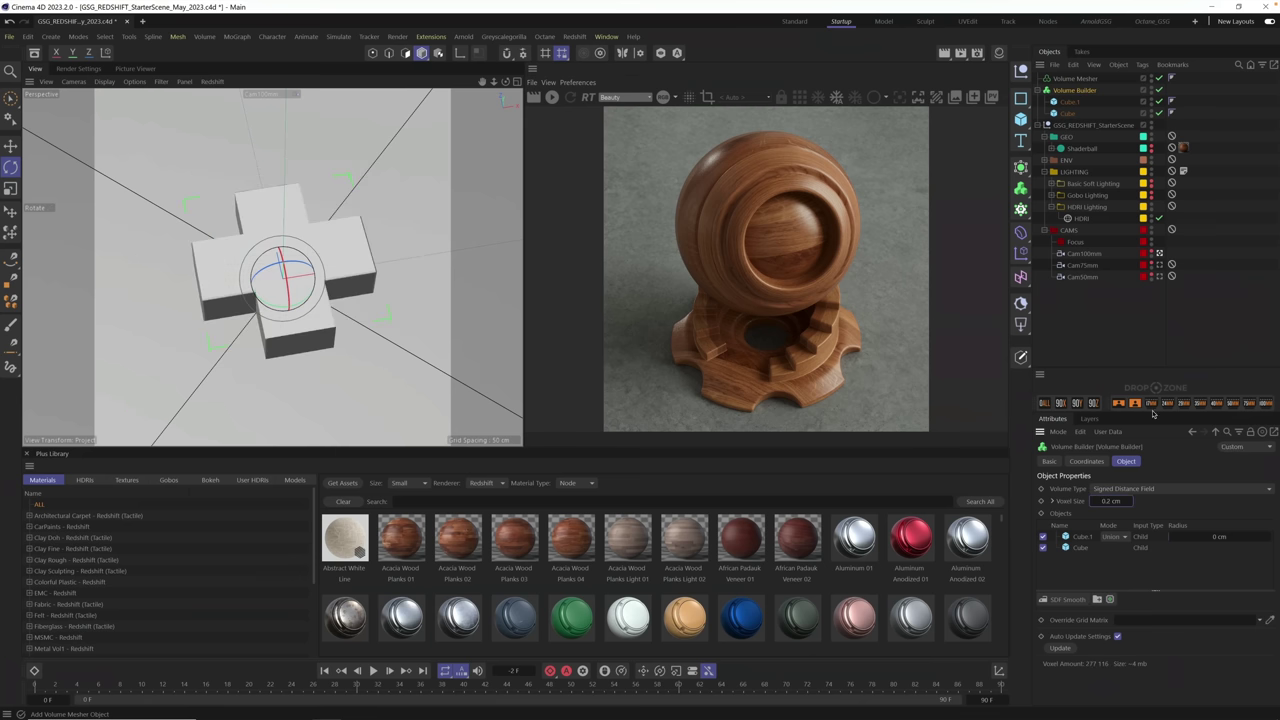
# - Examine the edges and corners of the cross-shaped volume up close and from several angles
pyautogui.keyDown('alt'); pyautogui.moveTo(400, 271); pyautogui.dragTo(387, 291); pyautogui.keyUp('alt')
pyautogui.scroll(5, 424, 263)
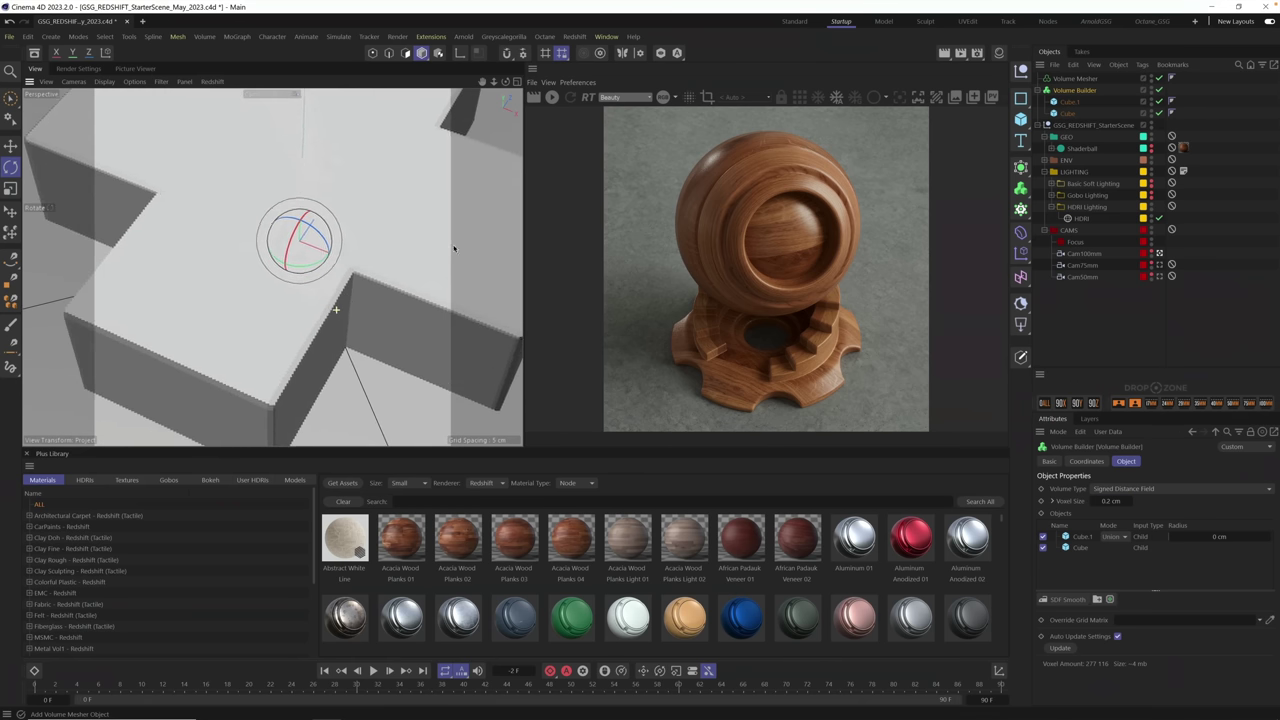
pyautogui.scroll(8, 357, 297)
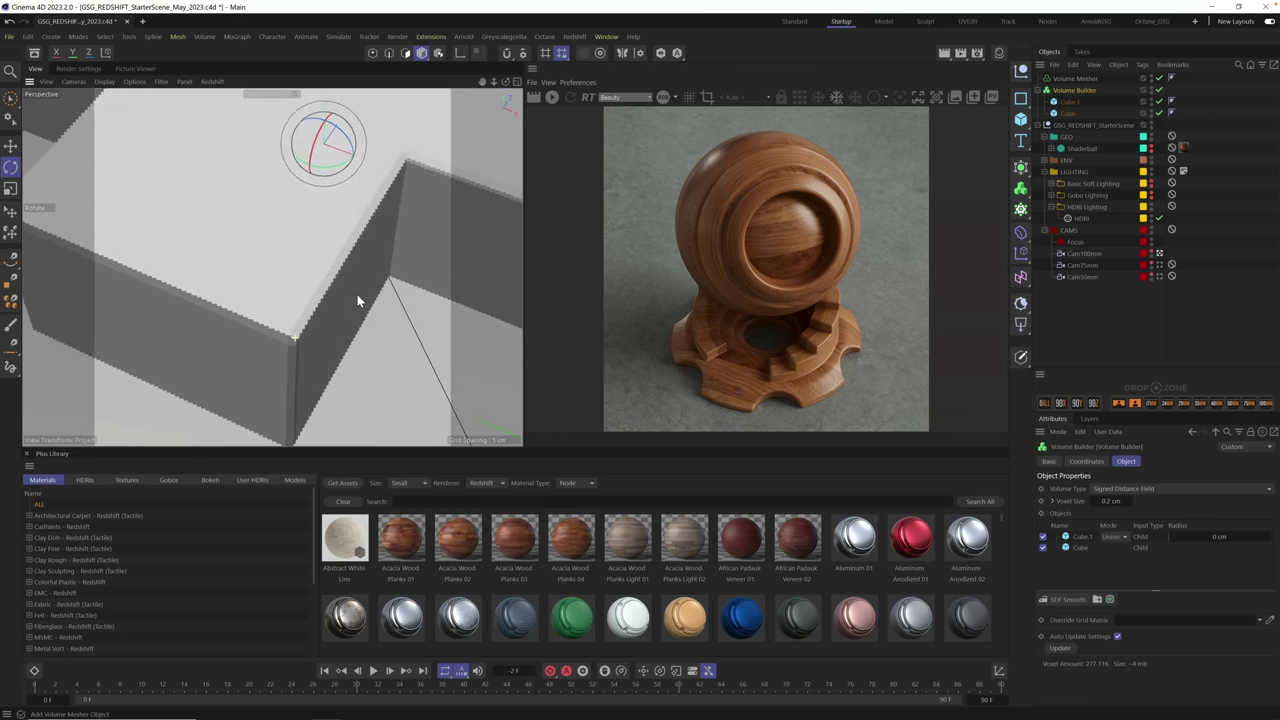
pyautogui.scroll(-8, 429, 260)
pyautogui.scroll(-4, 237, 375)
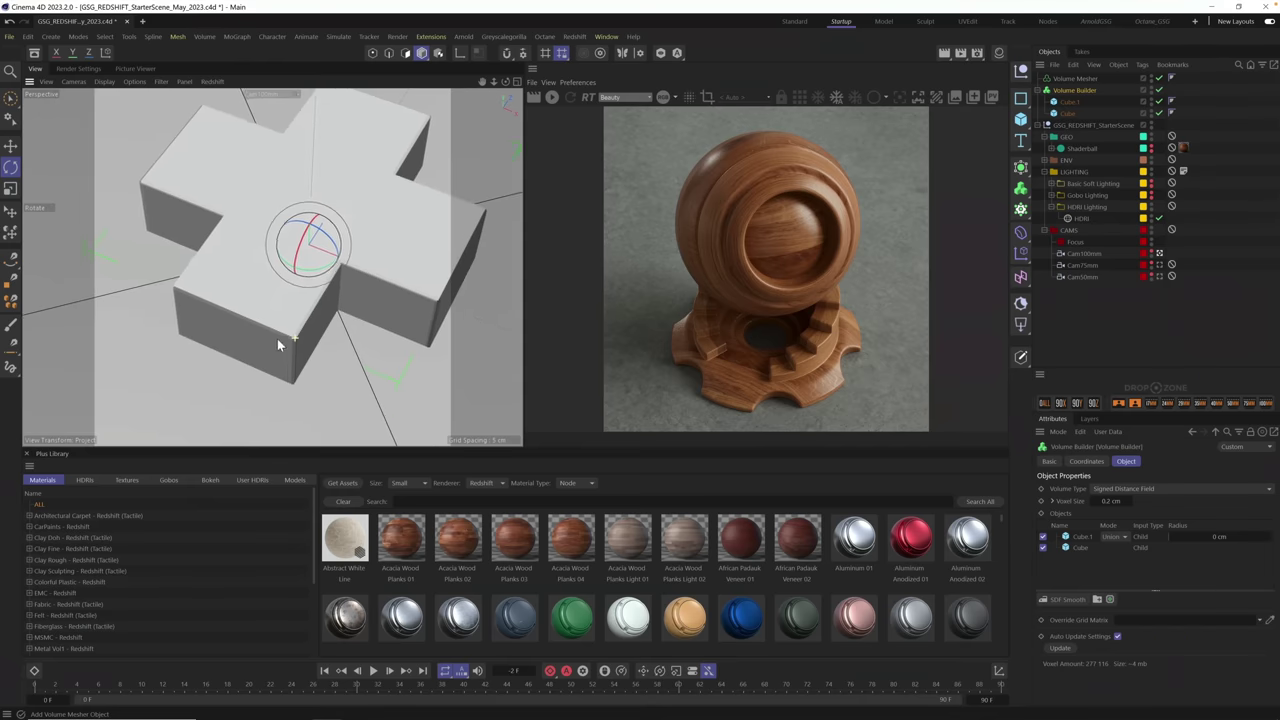
pyautogui.scroll(6, 386, 277)
pyautogui.scroll(-6, 260, 371)
pyautogui.scroll(1, 349, 259)
pyautogui.moveTo(349, 259)
pyautogui.keyDown('alt'); pyautogui.mouseDown()
pyautogui.moveTo(300, 337)
pyautogui.moveTo(297, 314)
pyautogui.moveTo(355, 250)
pyautogui.mouseUp(); pyautogui.keyUp('alt')
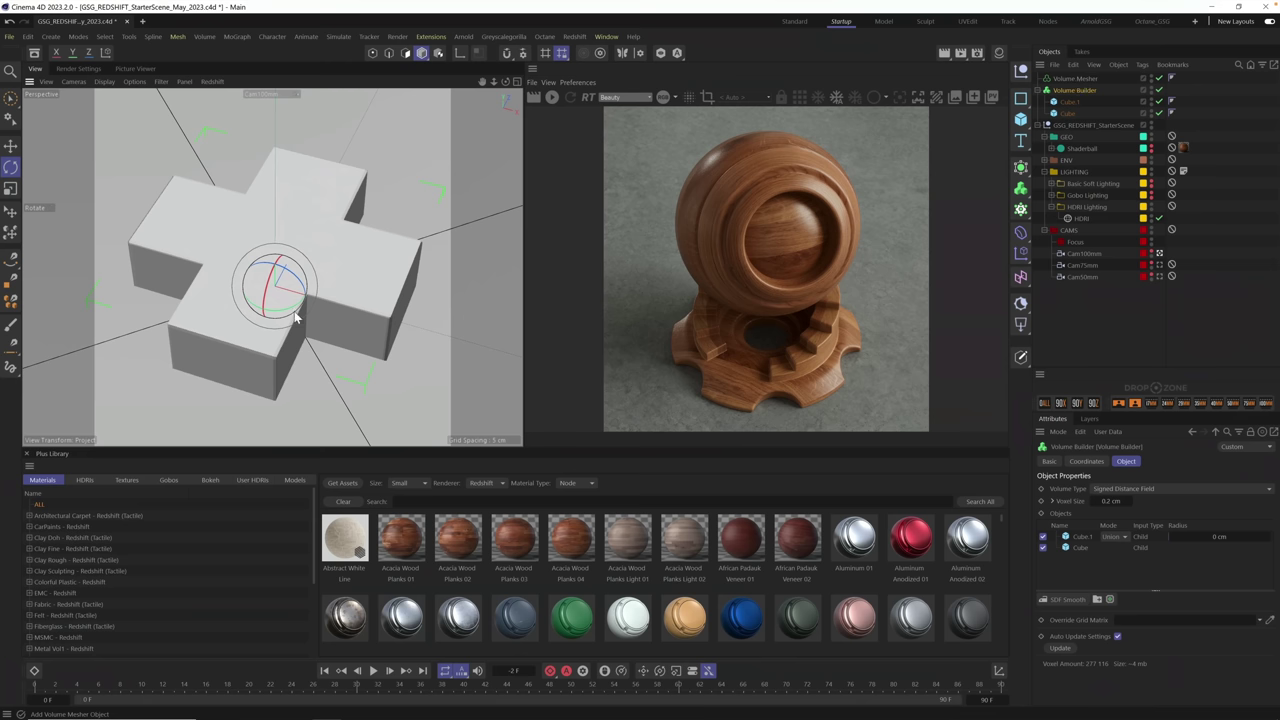
pyautogui.keyDown('alt'); pyautogui.moveTo(297, 317); pyautogui.dragTo(375, 253); pyautogui.keyUp('alt')
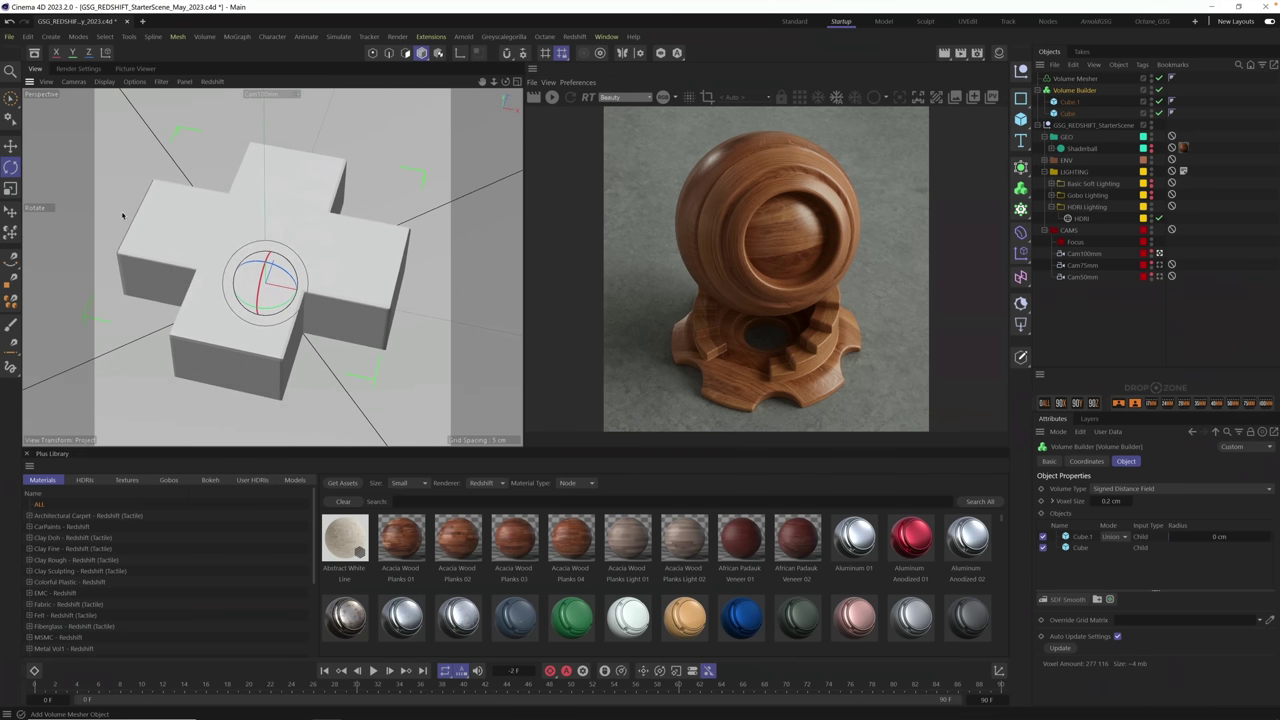
# - Duplicate the original, unrotated cube inside the Volume Builder
pyautogui.click(1068, 113)
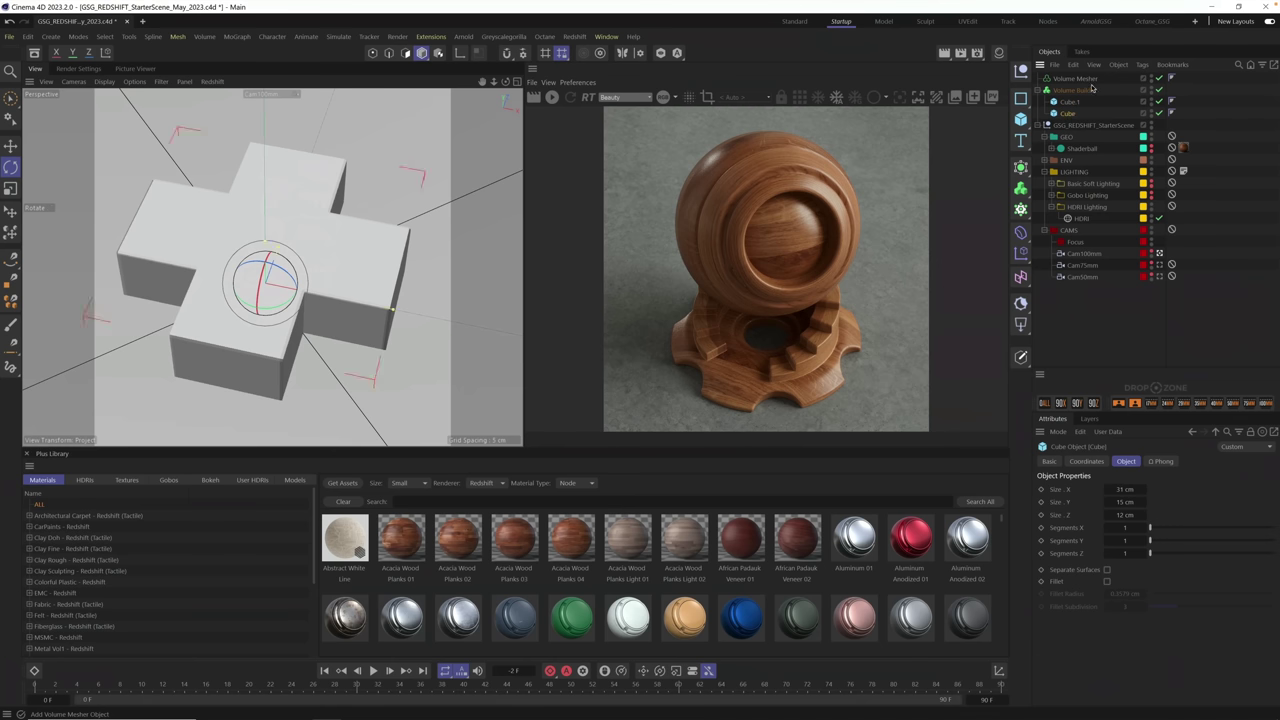
pyautogui.hotkey('ctrl', 'c')
pyautogui.hotkey('ctrl', 'v')
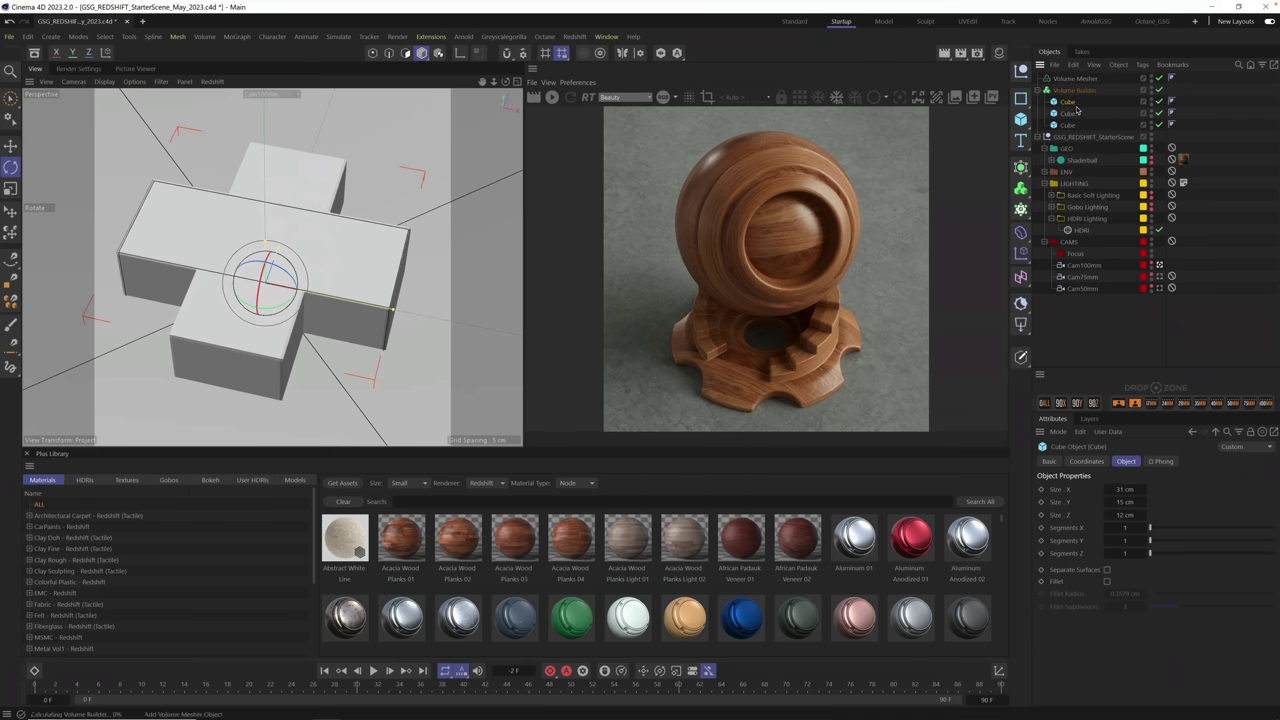
# - Raise the duplicated cube along Y, scale it down to about 22.7 × 6.2 × 8.8 cm, and position it on the cross
pyautogui.click(12, 148)
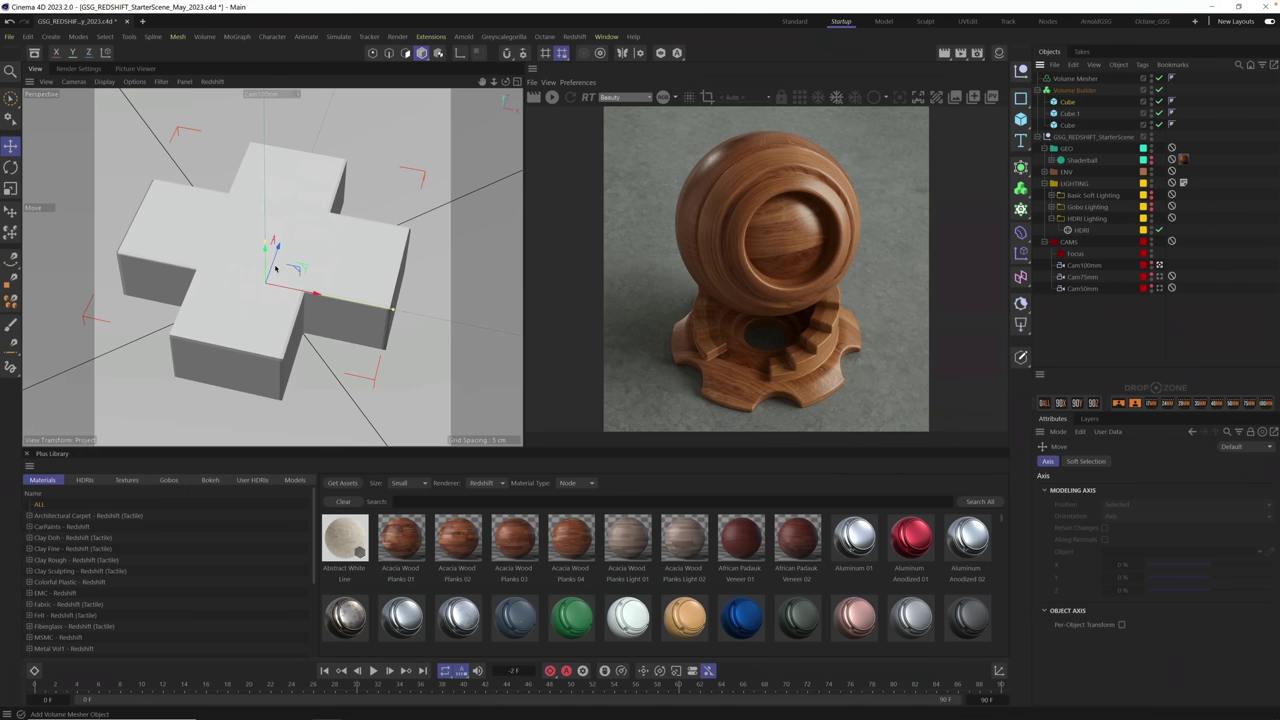
pyautogui.moveTo(271, 254); pyautogui.dragTo(263, 204)
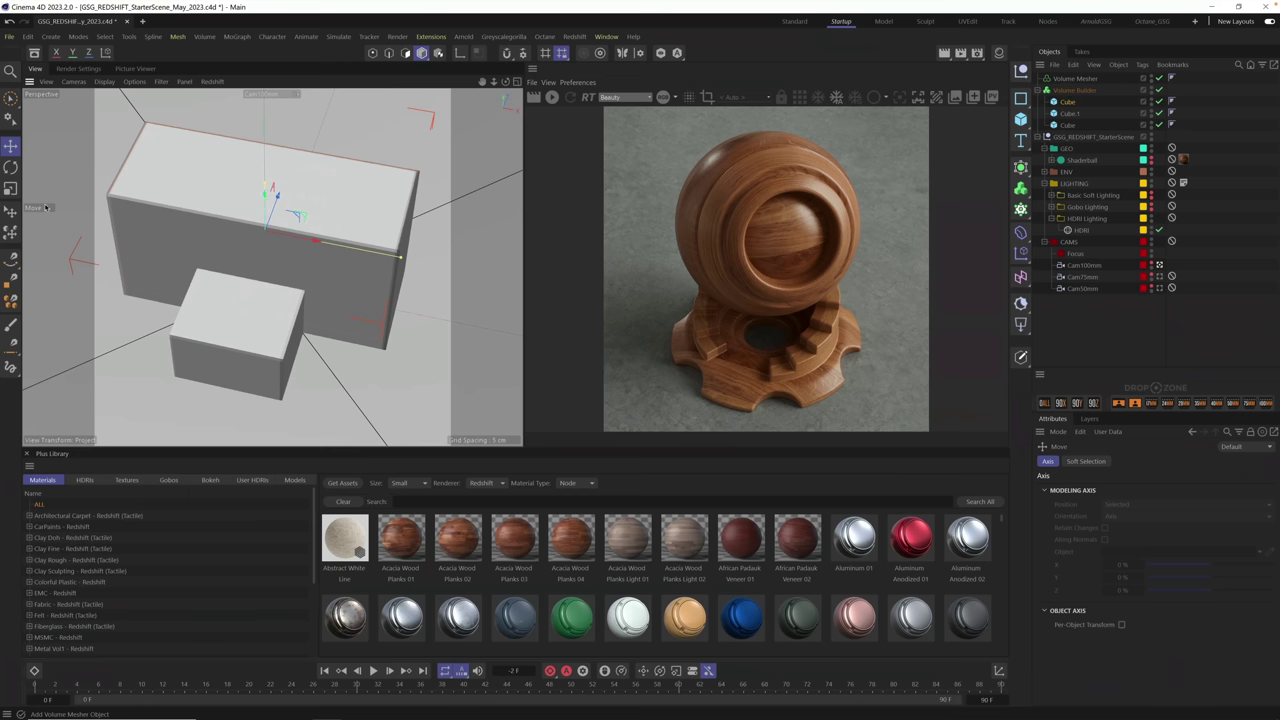
pyautogui.click(10, 188)
pyautogui.moveTo(310, 226); pyautogui.dragTo(211, 267)
pyautogui.press('e')
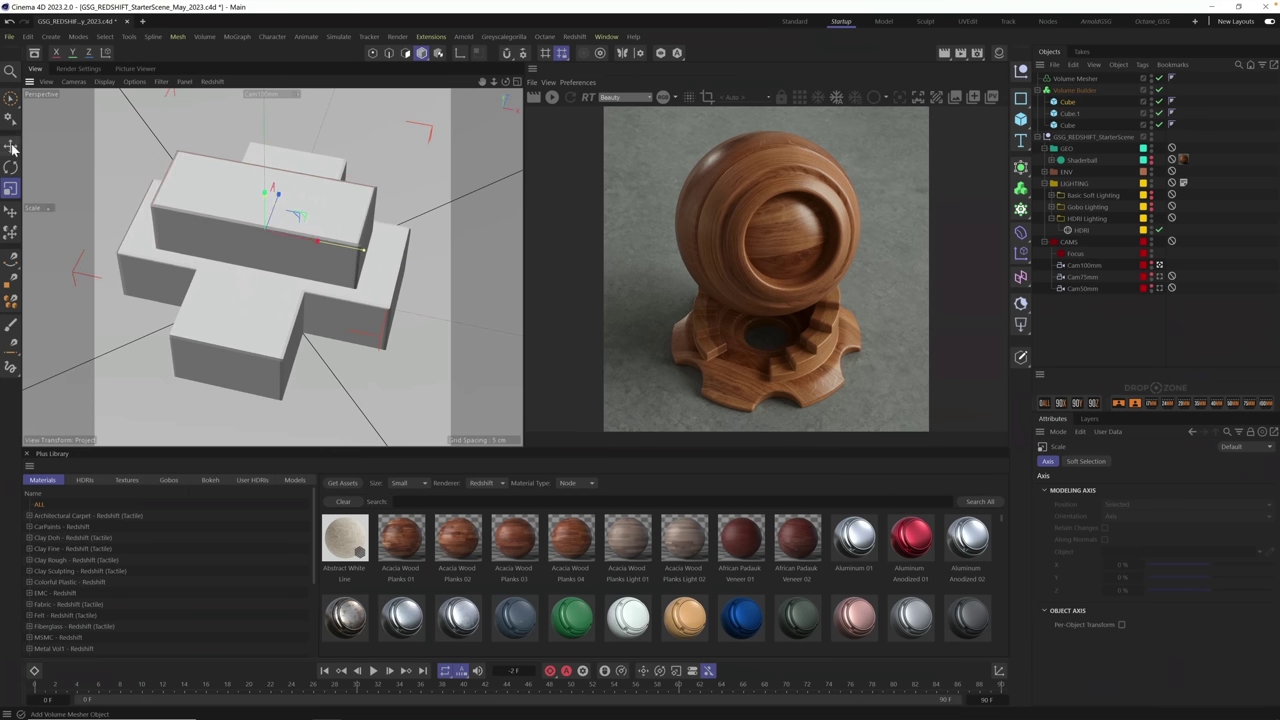
pyautogui.moveTo(264, 200); pyautogui.dragTo(464, 161)
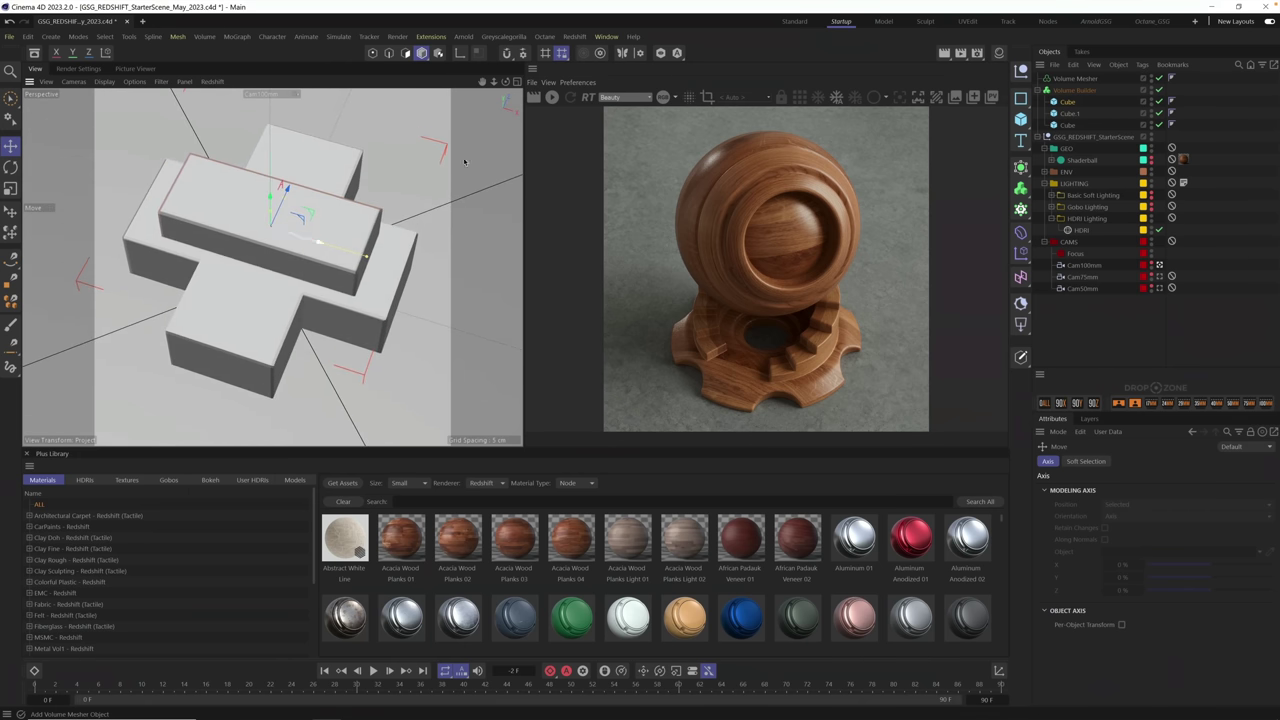
# - Rename the small duplicated cube inside the Volume Builder as Subtract
pyautogui.click(1074, 92)
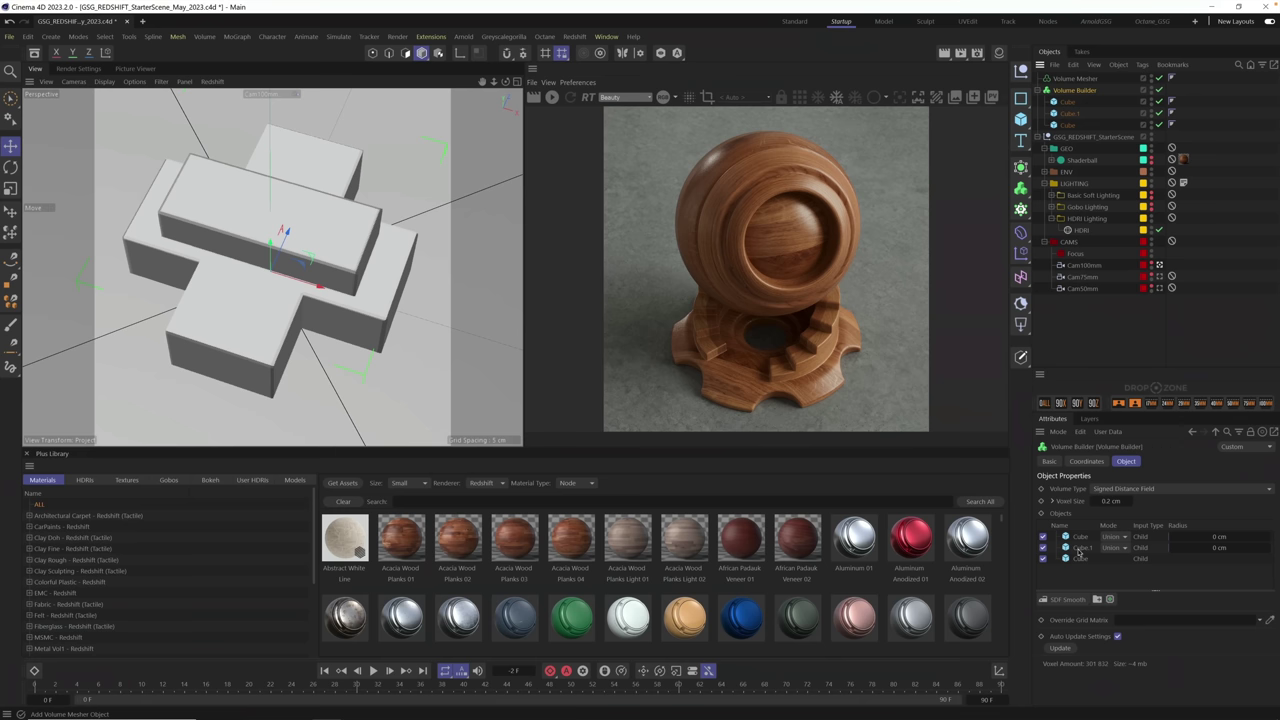
pyautogui.click(1068, 104)
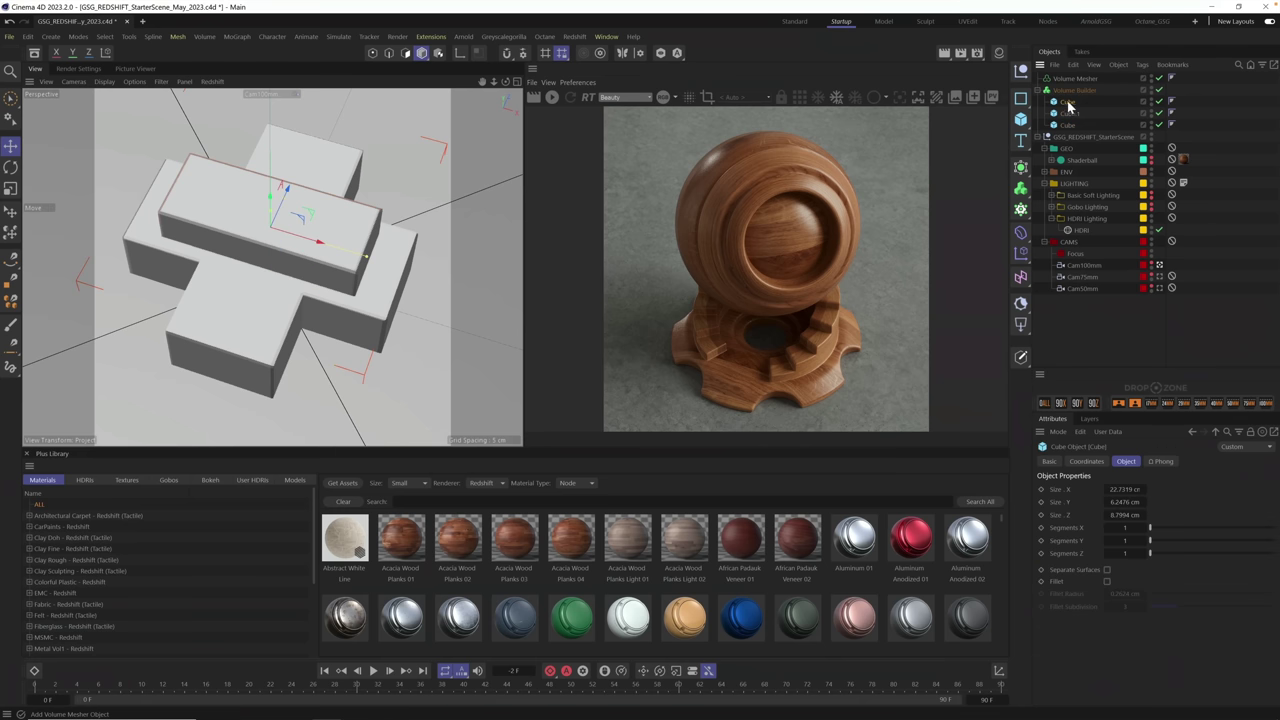
pyautogui.write('Sub')
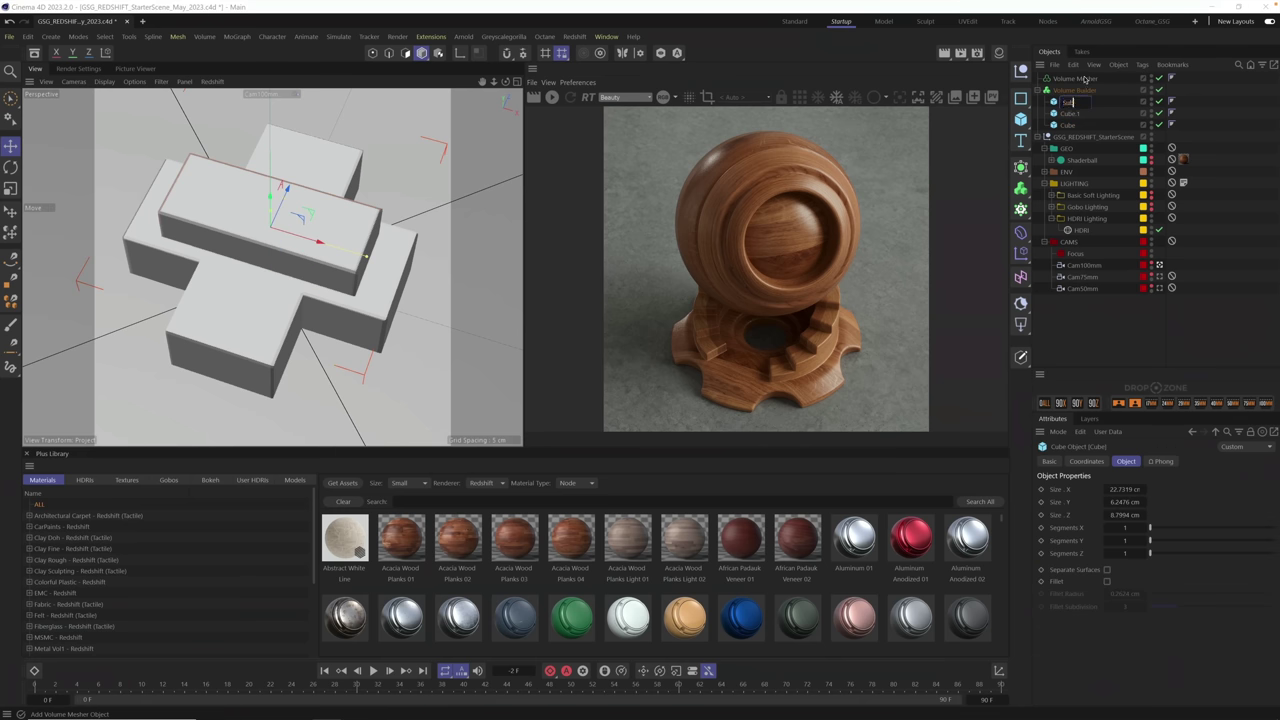
pyautogui.write('tract')
pyautogui.press('Return')
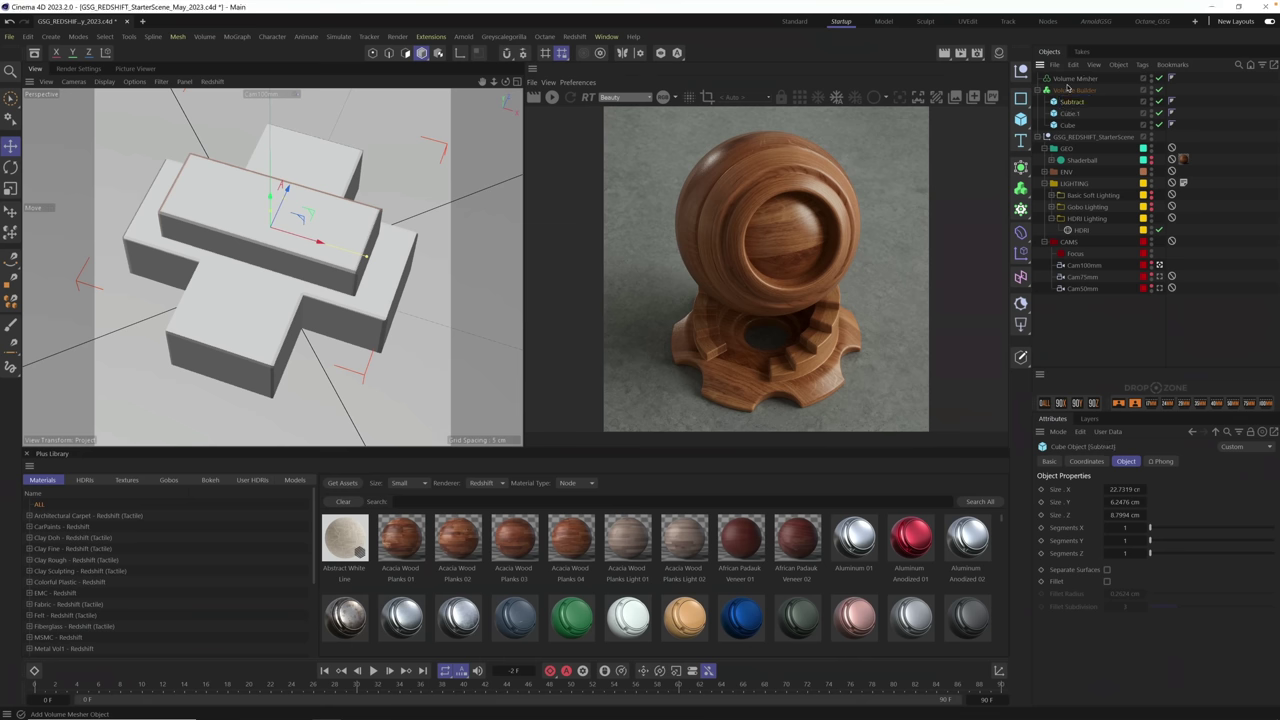
# - Set the Subtract cube's mode to Subtract in the Volume Builder's object list
pyautogui.click(1070, 90)
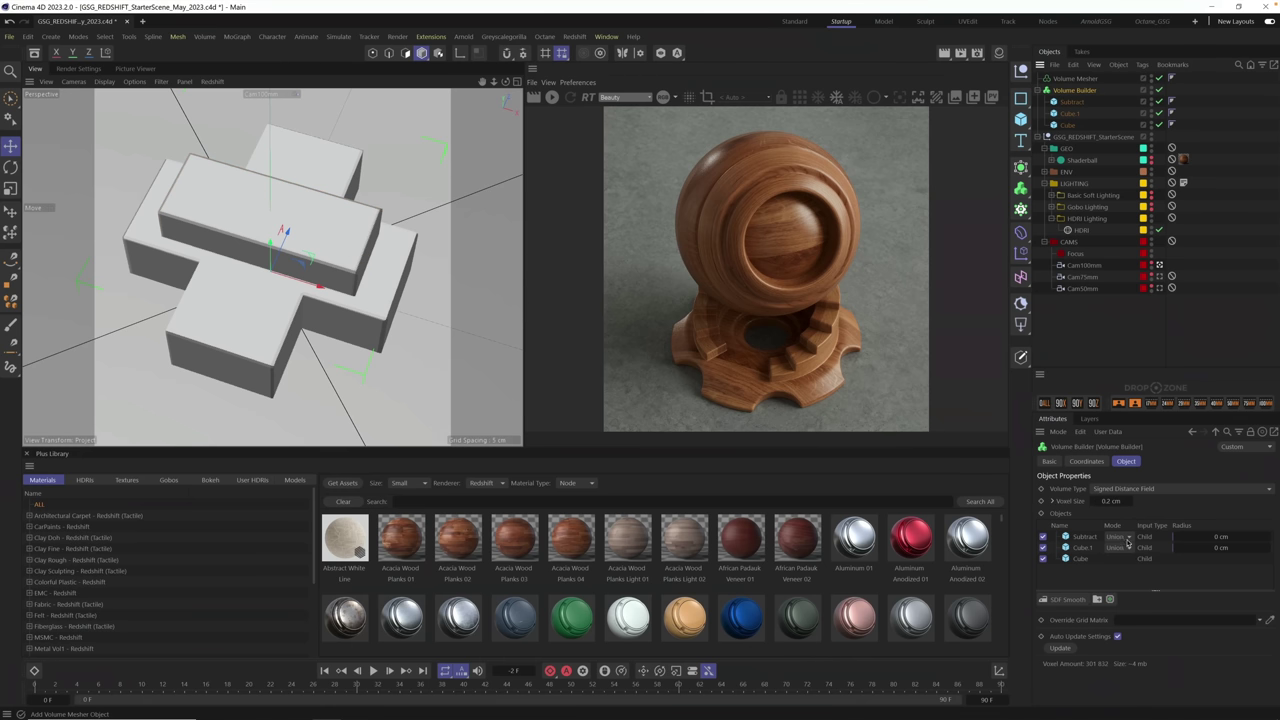
pyautogui.click(1125, 537)
pyautogui.click(1123, 564)
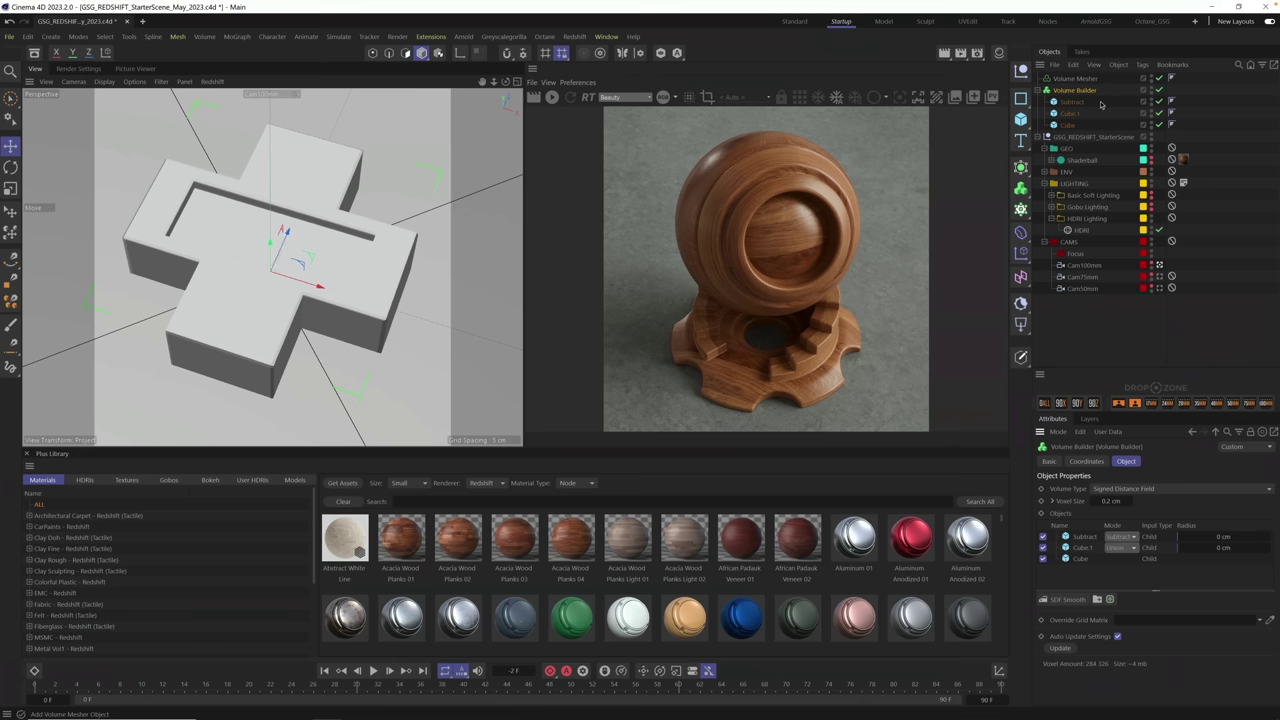
# - Lower the Subtract cube along Y to deepen the recess in the cross's upper face
pyautogui.click(1072, 102)
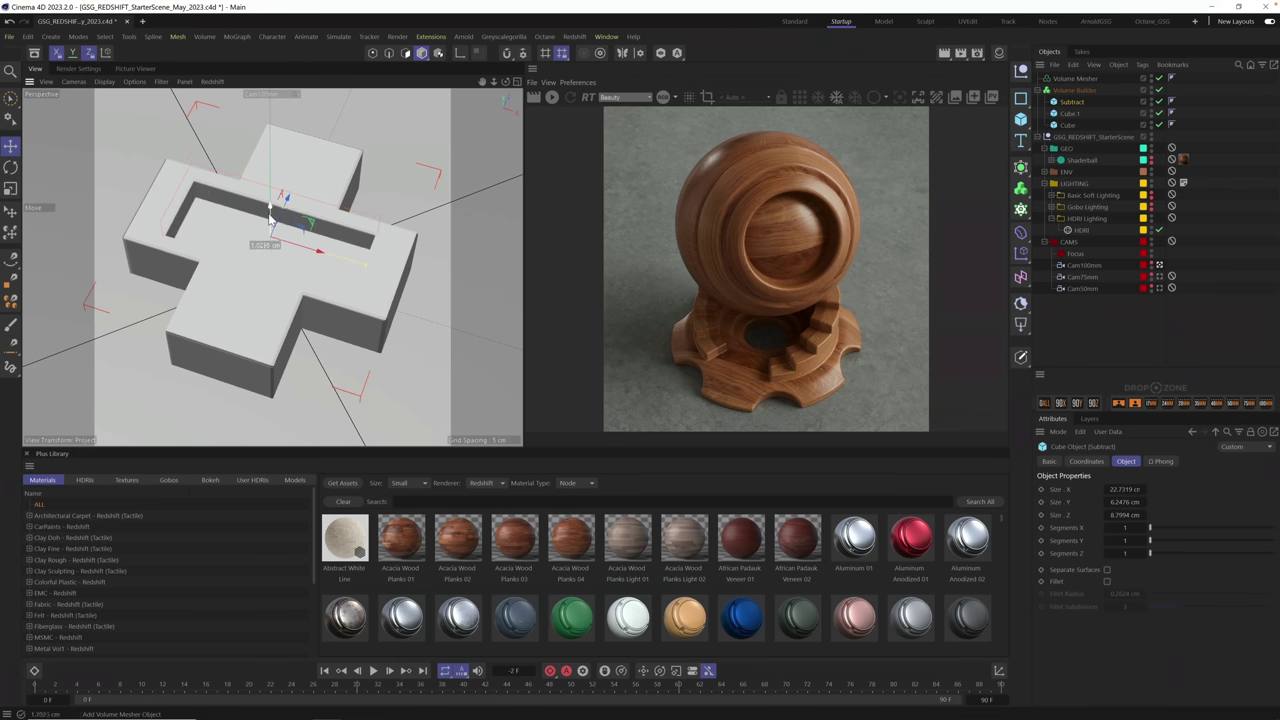
pyautogui.keyDown('alt'); pyautogui.moveTo(274, 212); pyautogui.dragTo(294, 264); pyautogui.keyUp('alt')
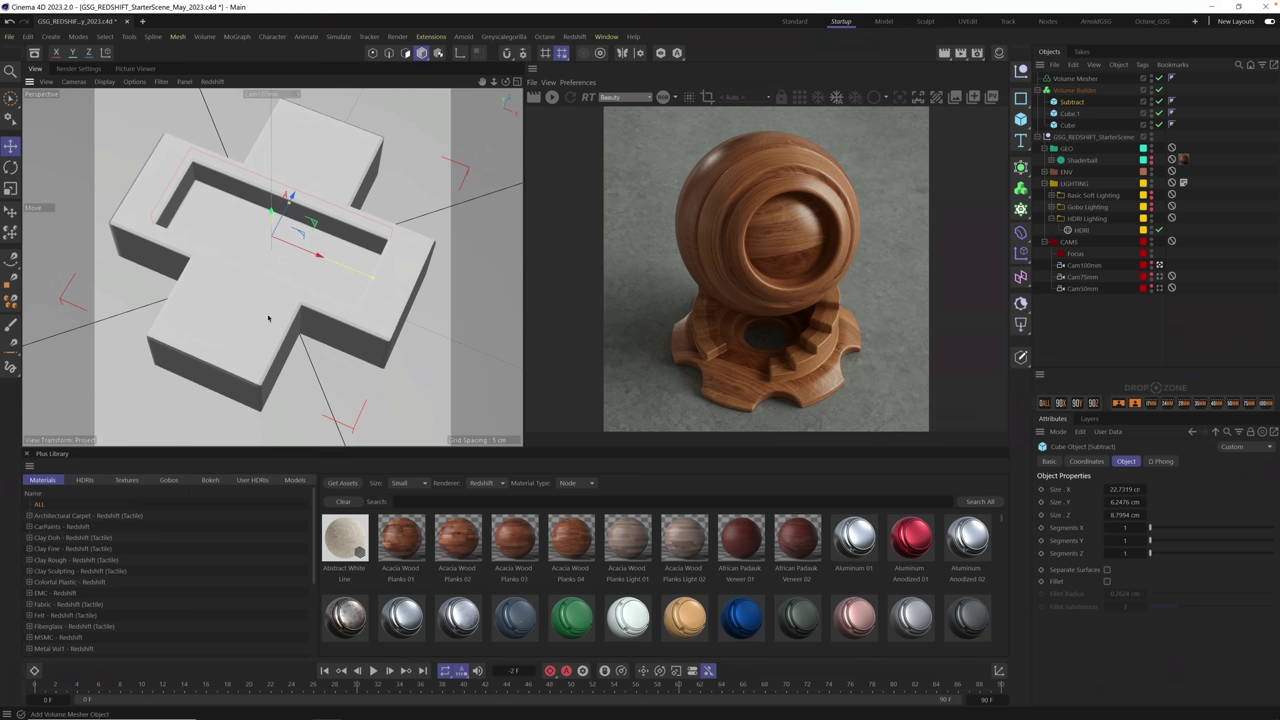
pyautogui.keyDown('alt'); pyautogui.moveTo(307, 313); pyautogui.dragTo(382, 268); pyautogui.keyUp('alt')
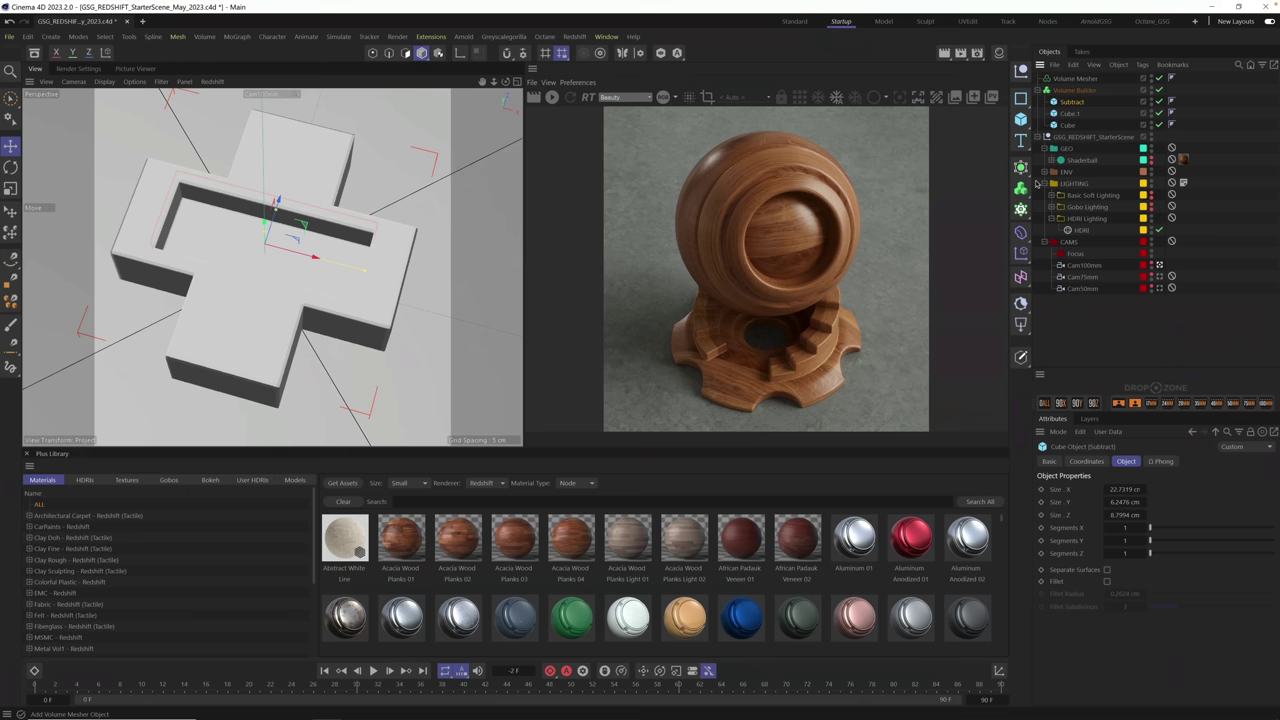
# - Enable Fillet on all three cubes together, with a radius of 0.5 cm and 6 subdivisions
pyautogui.keyDown('shift'); pyautogui.click(1068, 125); pyautogui.keyUp('shift')
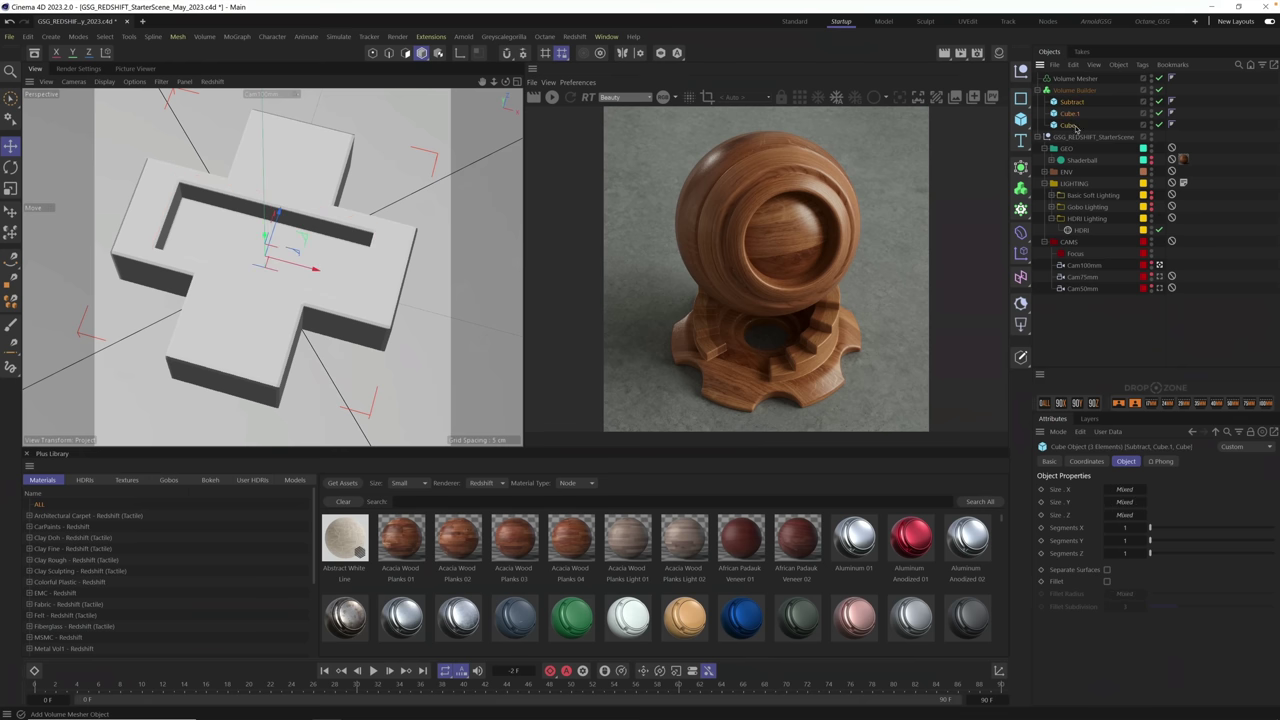
pyautogui.click(1106, 582)
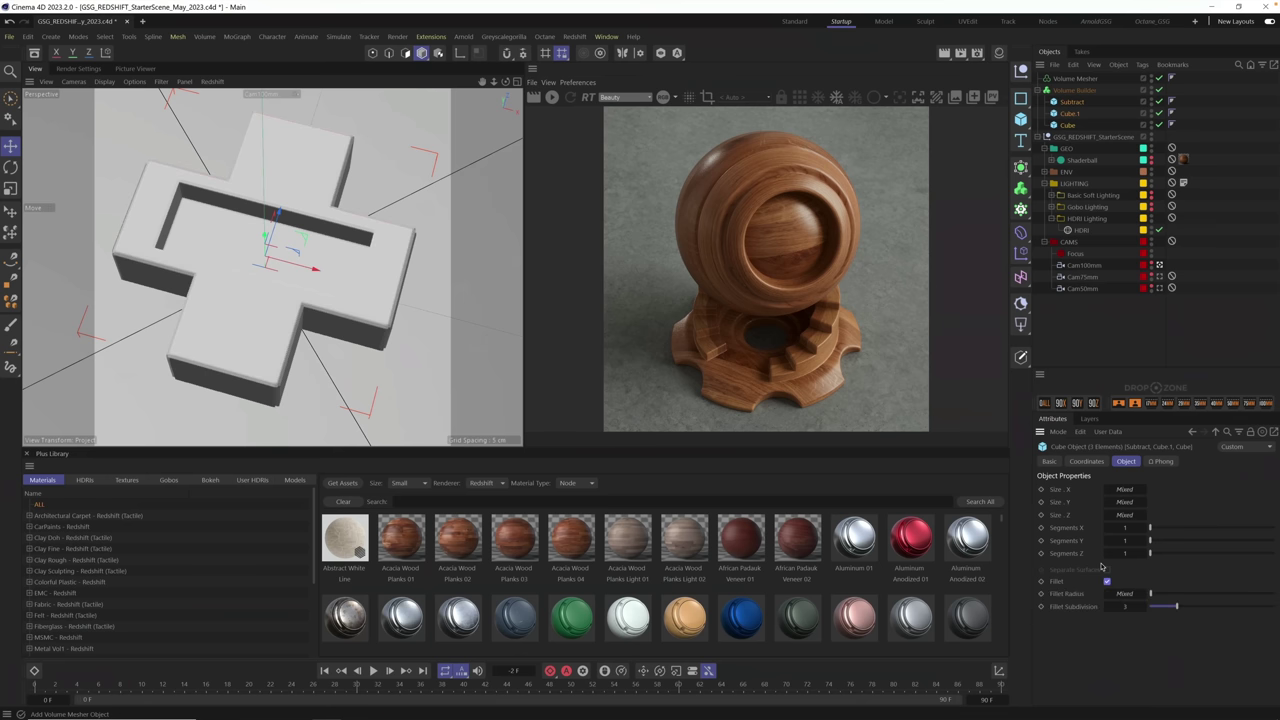
pyautogui.click(1125, 594)
pyautogui.write('0.5')
pyautogui.press('Return')
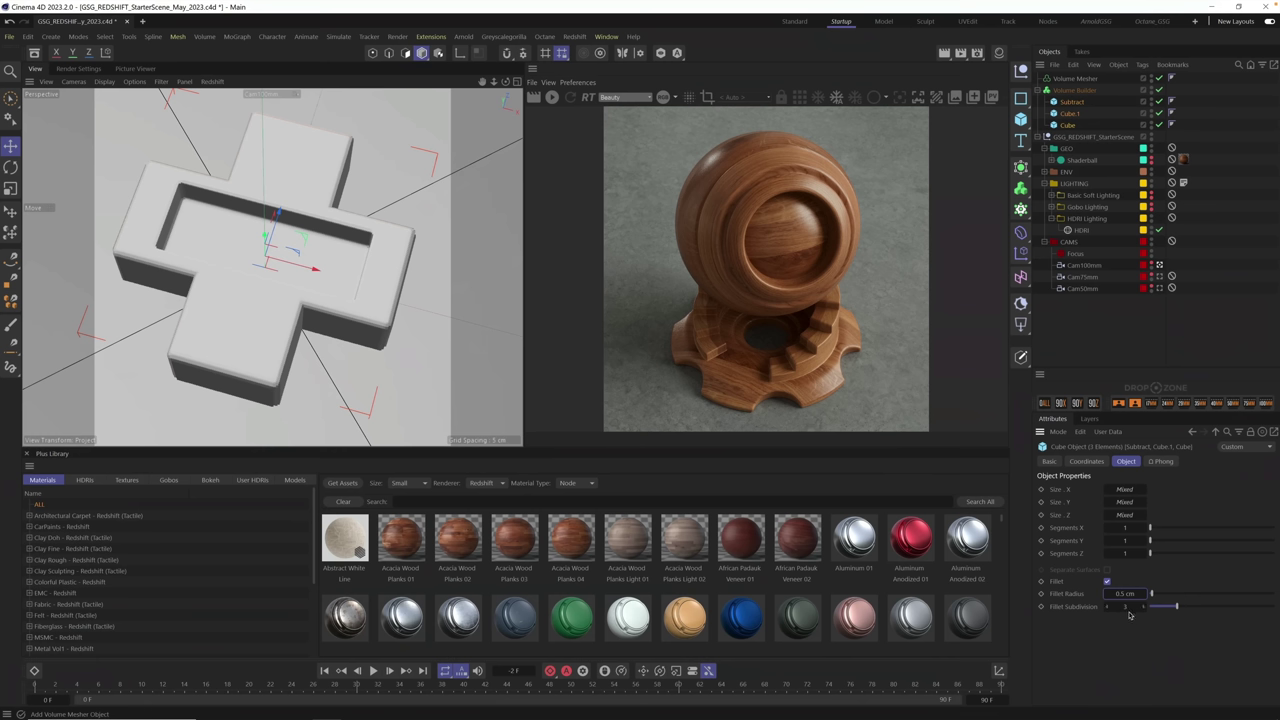
pyautogui.click(1127, 606)
pyautogui.write('6')
pyautogui.press('Return')
pyautogui.scroll(5, 360, 243)
pyautogui.moveTo(372, 268)
pyautogui.keyDown('alt'); pyautogui.mouseDown()
pyautogui.moveTo(465, 209)
pyautogui.moveTo(351, 249)
pyautogui.moveTo(352, 262)
pyautogui.mouseUp(); pyautogui.keyUp('alt')
pyautogui.scroll(-8, 263, 324)
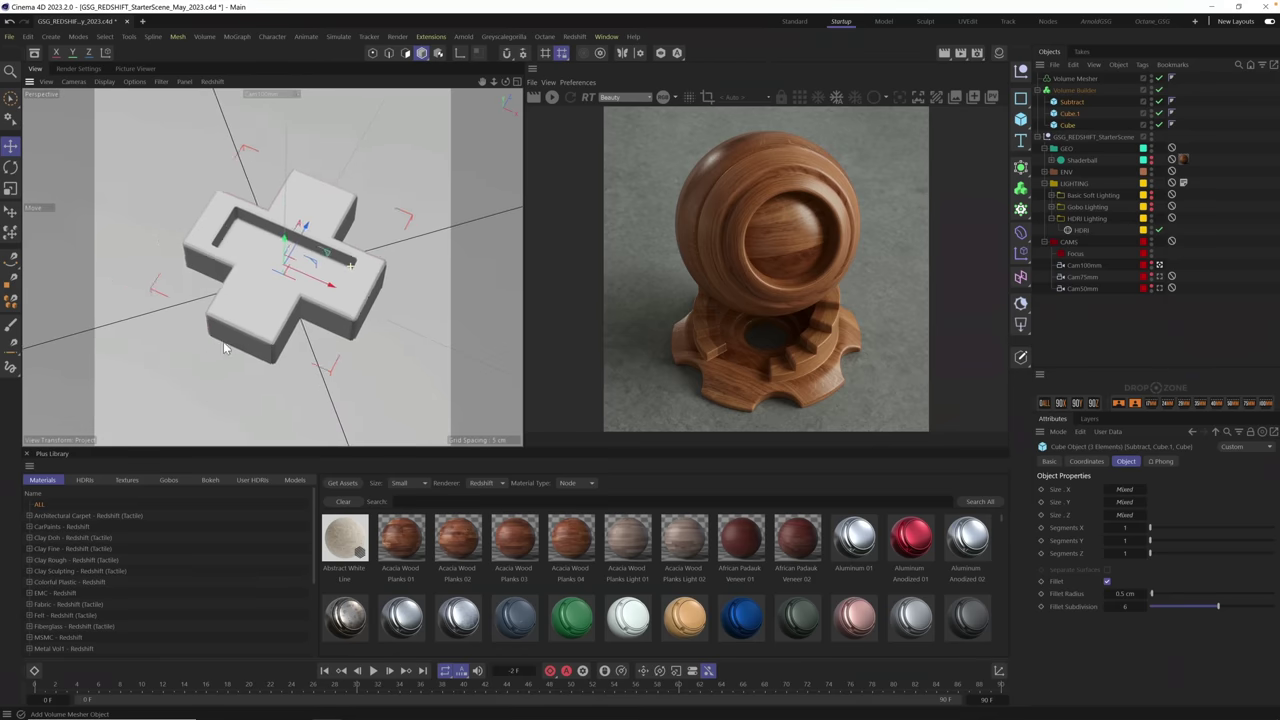
# - Run a Redshift test render of the rounded cross and stop it
pyautogui.keyDown('alt'); pyautogui.moveTo(266, 329); pyautogui.dragTo(277, 315); pyautogui.keyUp('alt')
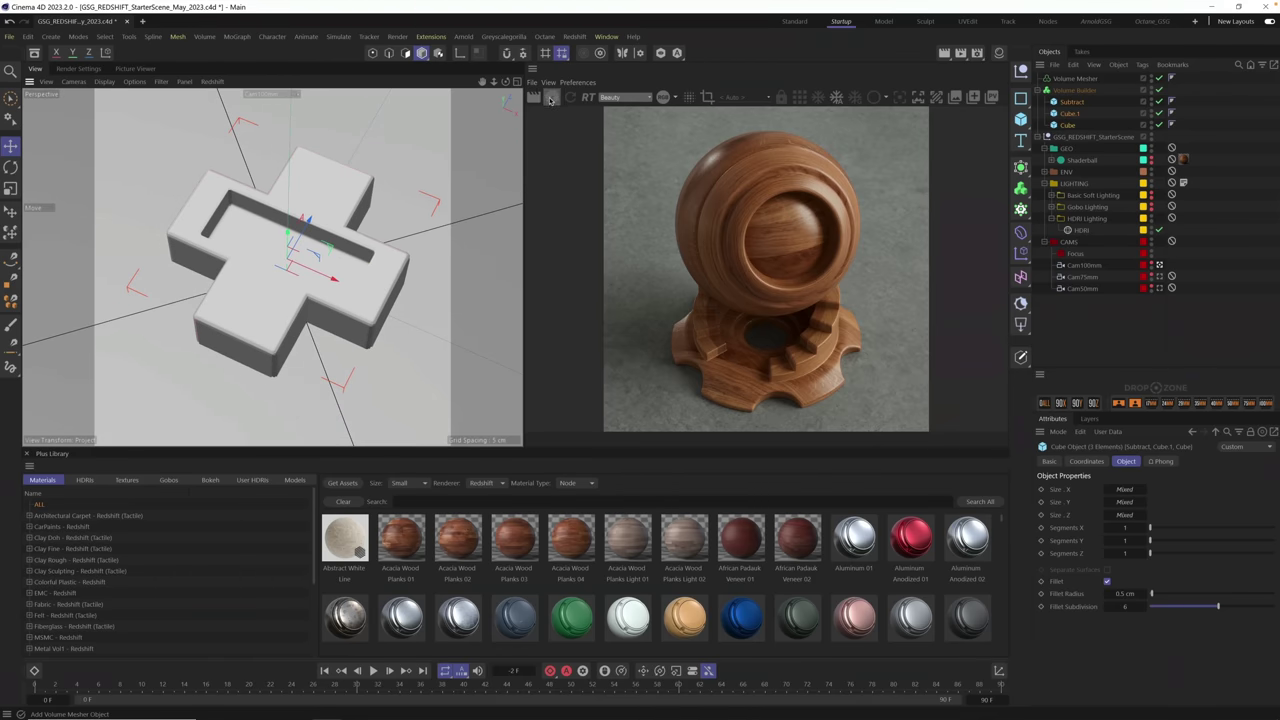
pyautogui.click(550, 99)
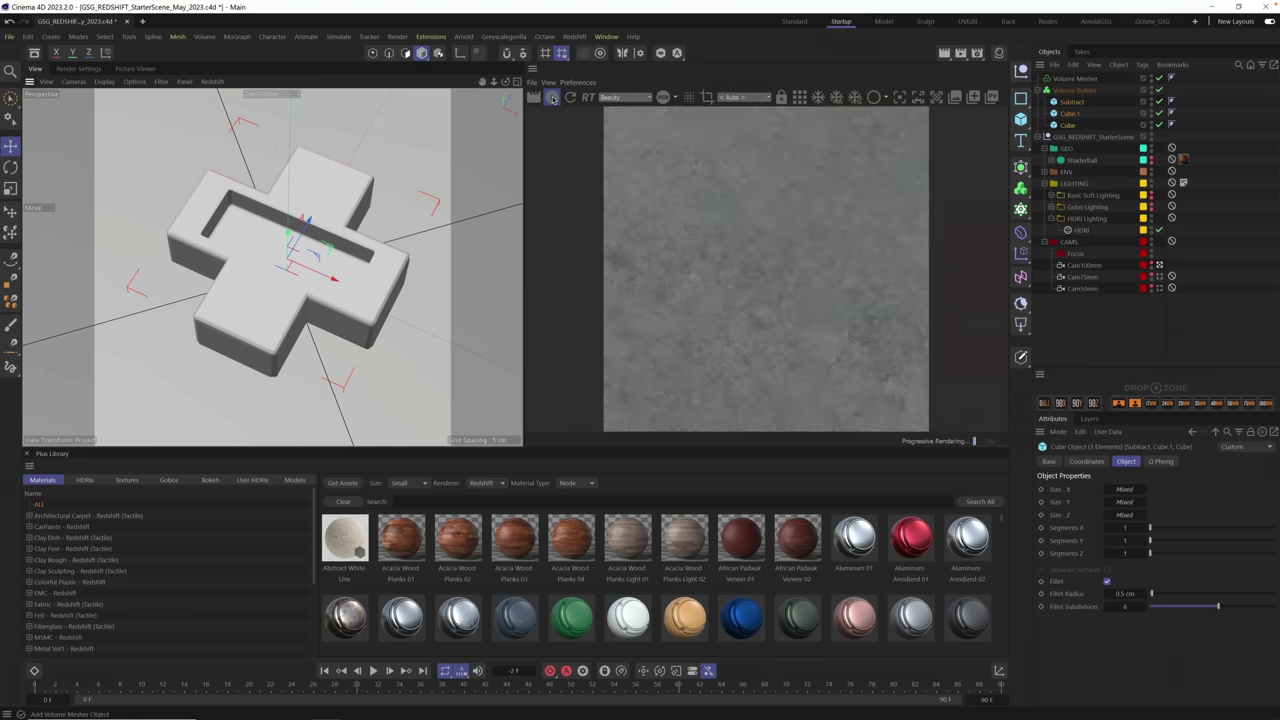
pyautogui.click(552, 98)
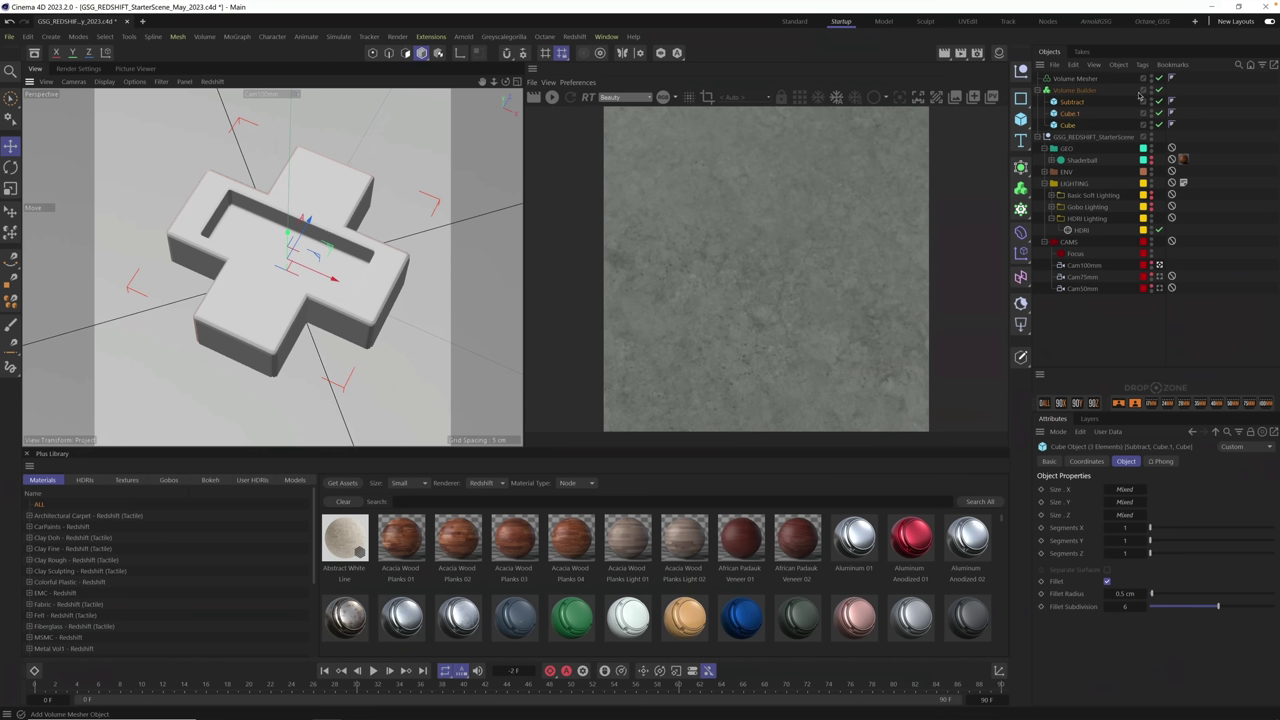
# - Place the Volume Builder inside the Volume Mesher and run a Redshift test render of the meshed cross
pyautogui.click(1073, 92)
pyautogui.moveTo(1073, 95); pyautogui.dragTo(1082, 86)
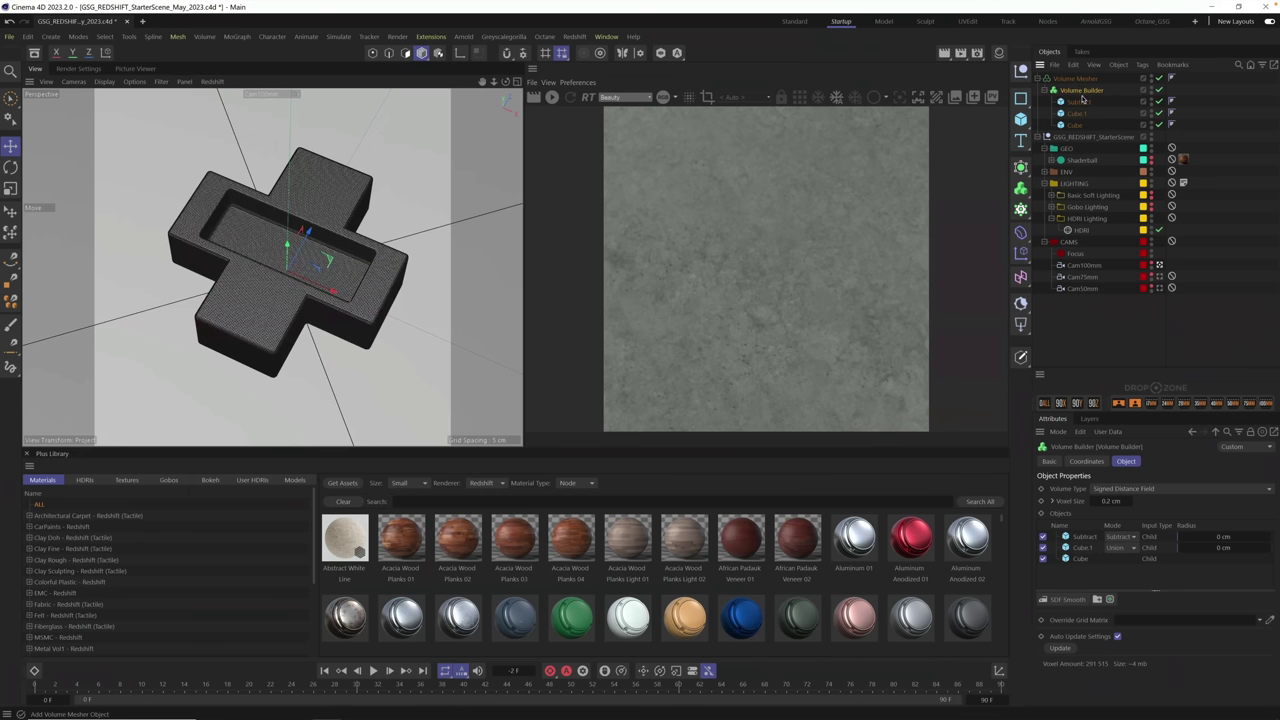
pyautogui.click(552, 97)
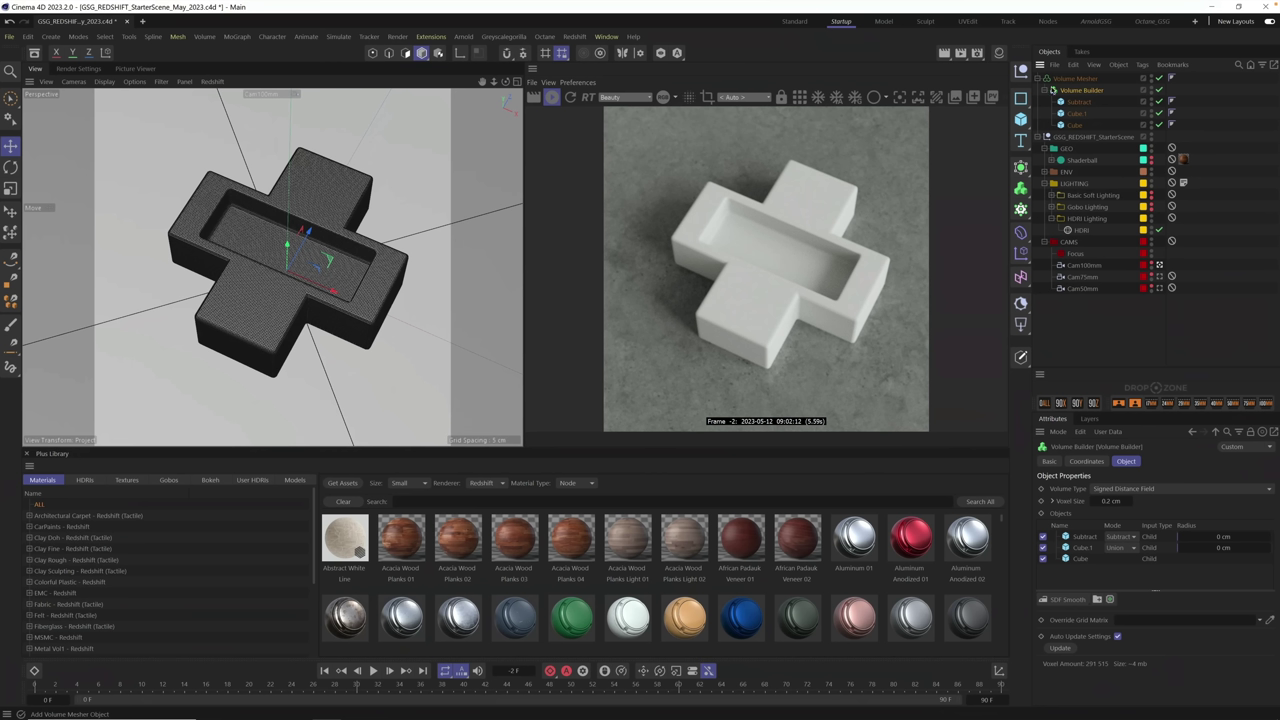
pyautogui.click(552, 97)
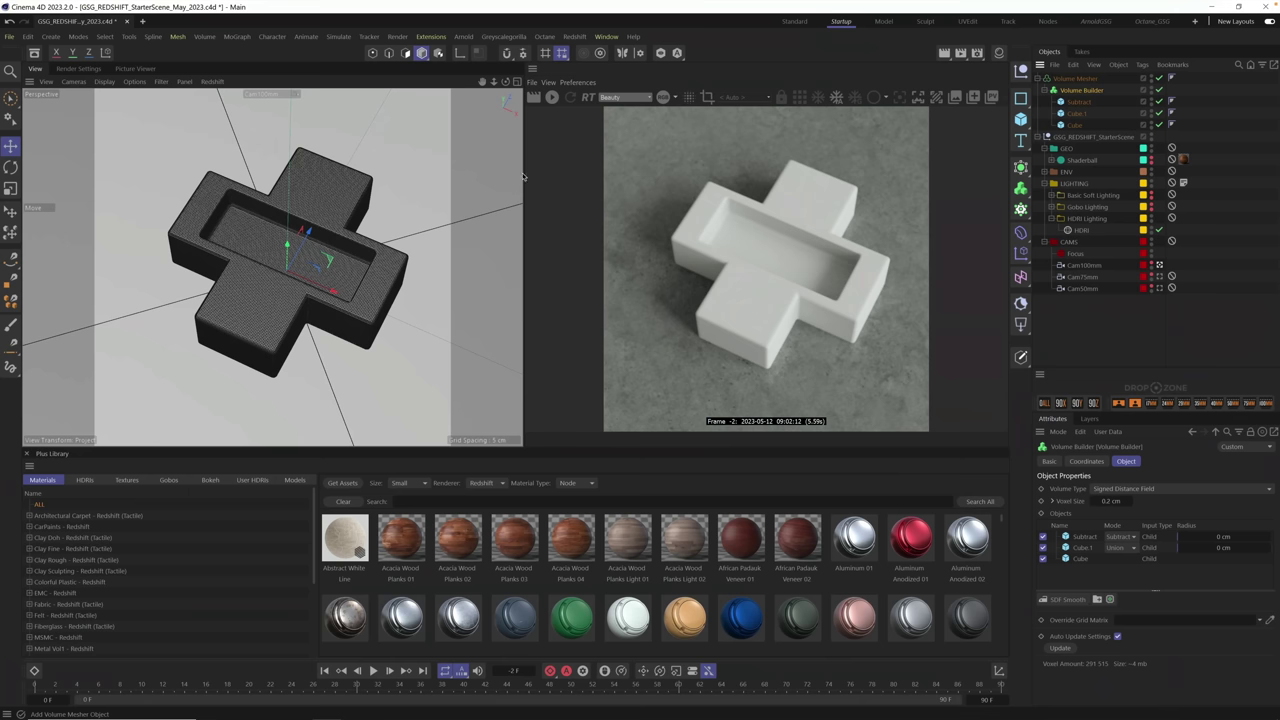
# - Switch to the Standard layout and examine the meshed cross and its recess from different angles
pyautogui.click(795, 22)
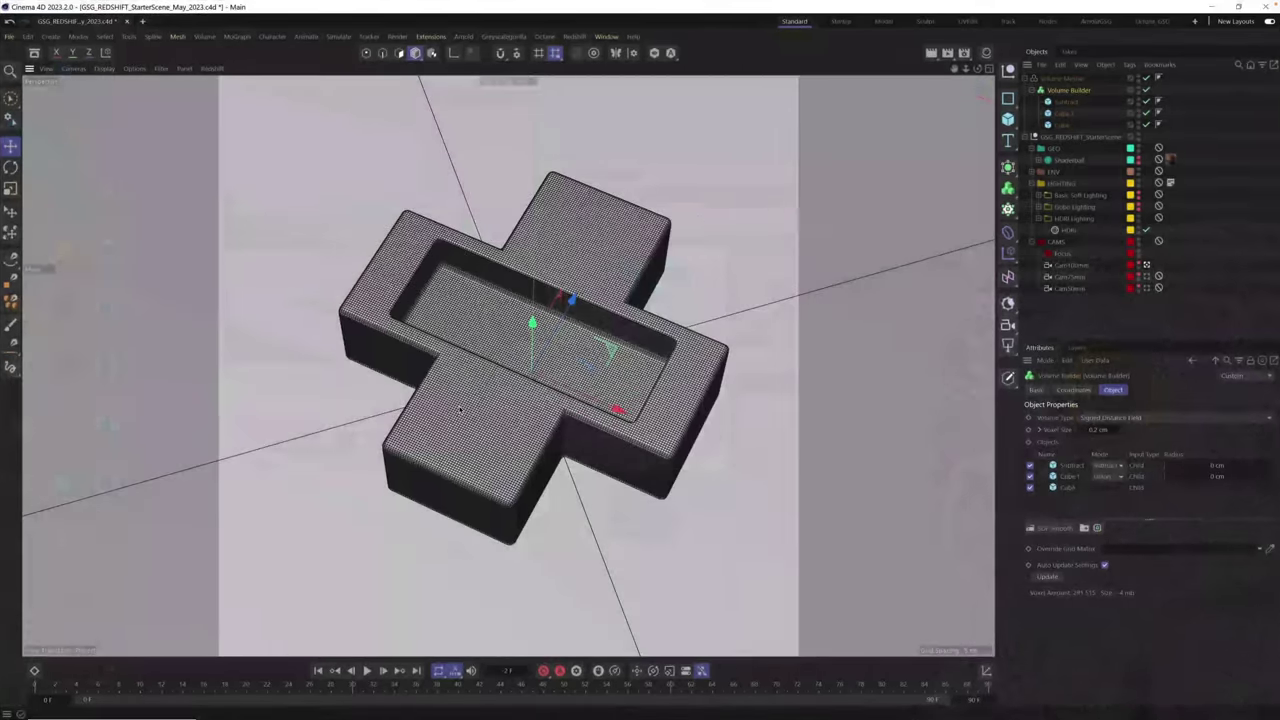
pyautogui.scroll(3, 540, 372)
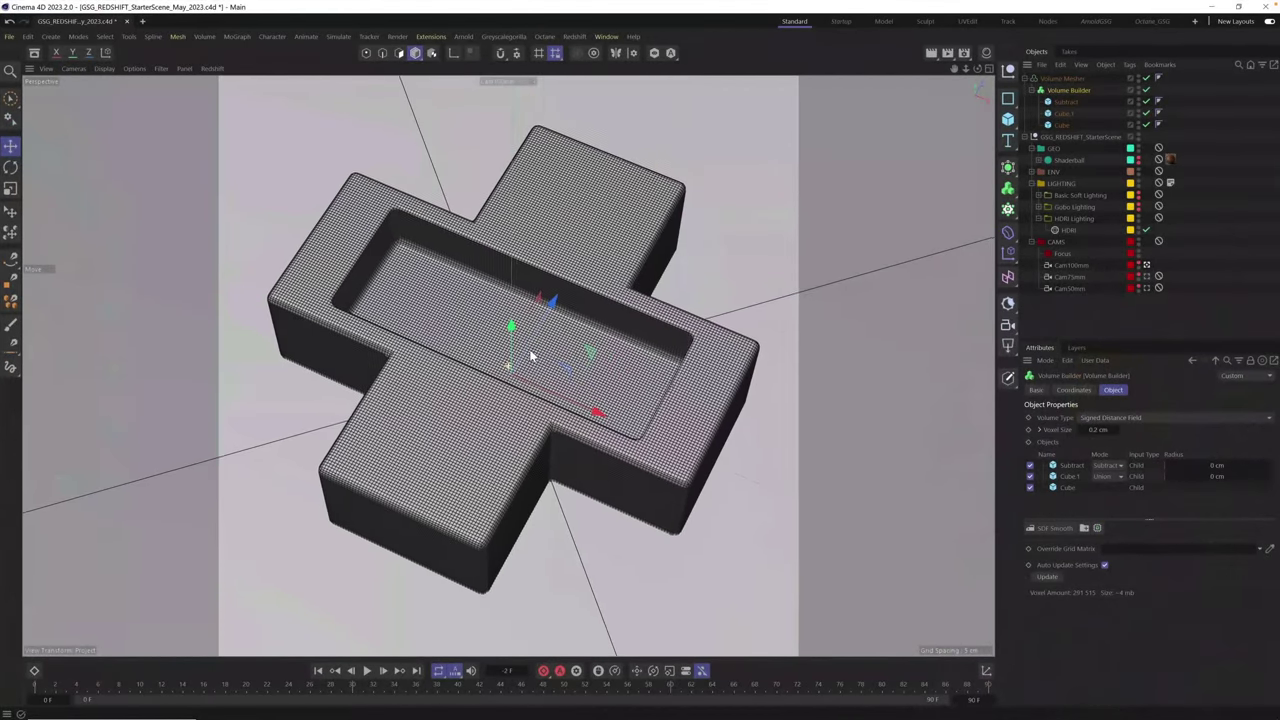
pyautogui.keyDown('alt'); pyautogui.moveTo(600, 409); pyautogui.dragTo(532, 342); pyautogui.keyUp('alt')
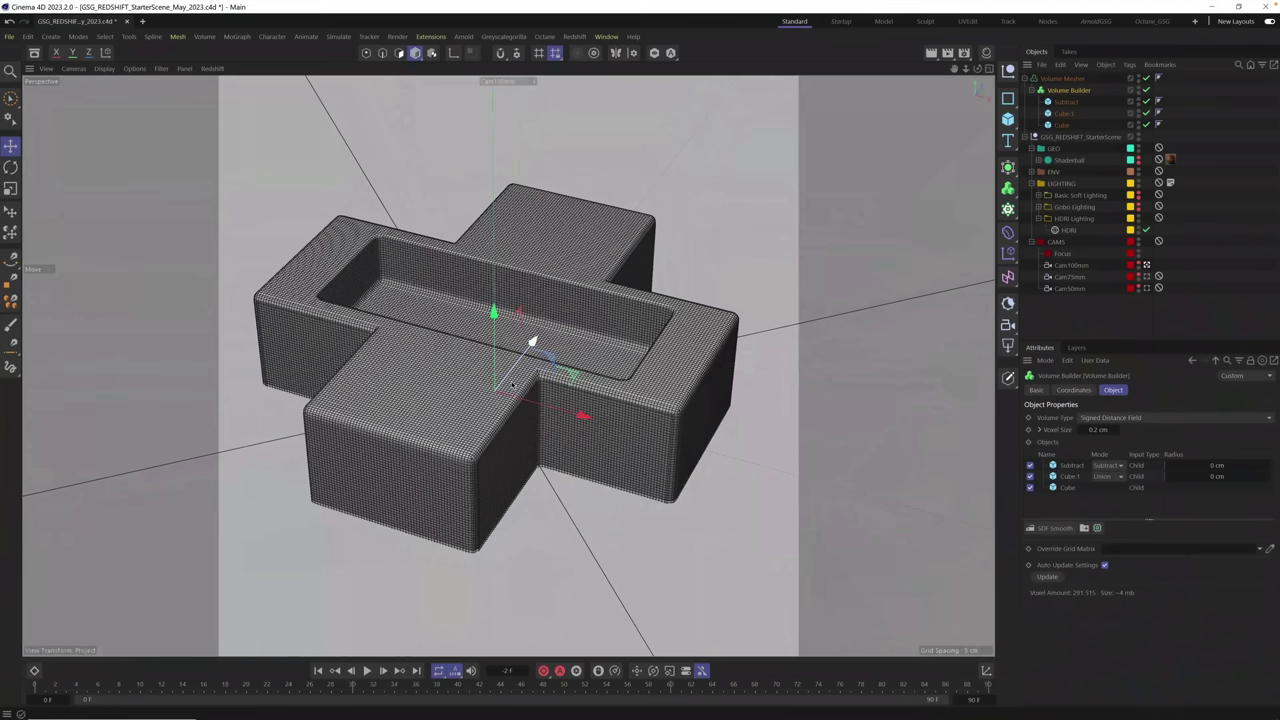
pyautogui.keyDown('alt'); pyautogui.moveTo(505, 405); pyautogui.dragTo(729, 312); pyautogui.keyUp('alt')
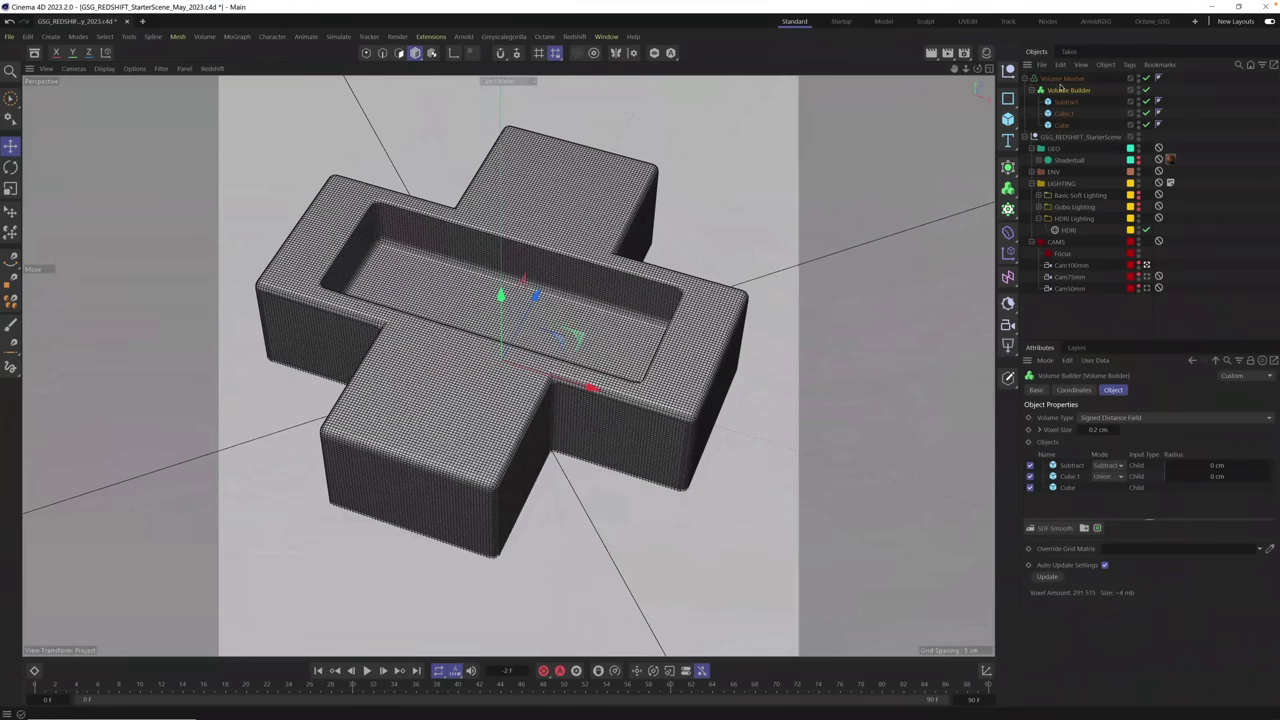
# - Duplicate the Subtract cube within the Volume Builder and move the copy along X past one end of the cross
pyautogui.click(1066, 102)
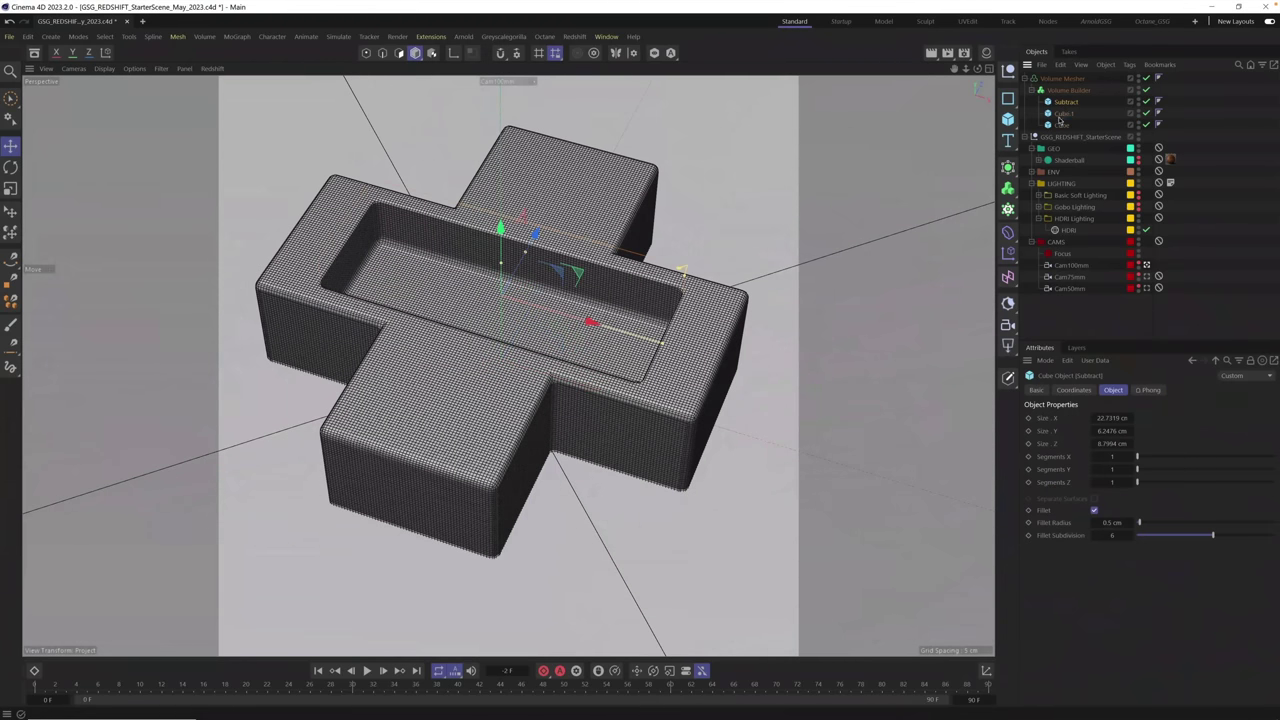
pyautogui.keyDown('ctrl'); pyautogui.moveTo(1066, 102); pyautogui.dragTo(1064, 96); pyautogui.keyUp('ctrl')
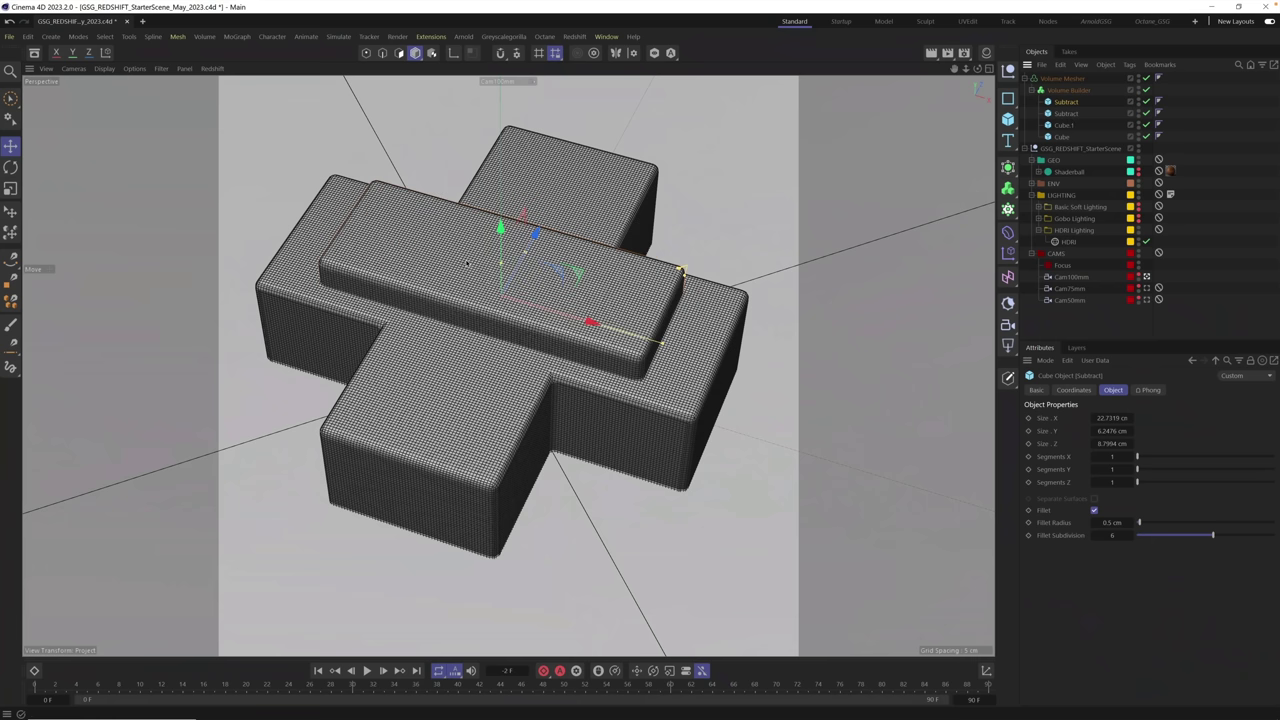
pyautogui.moveTo(591, 321); pyautogui.dragTo(950, 412)
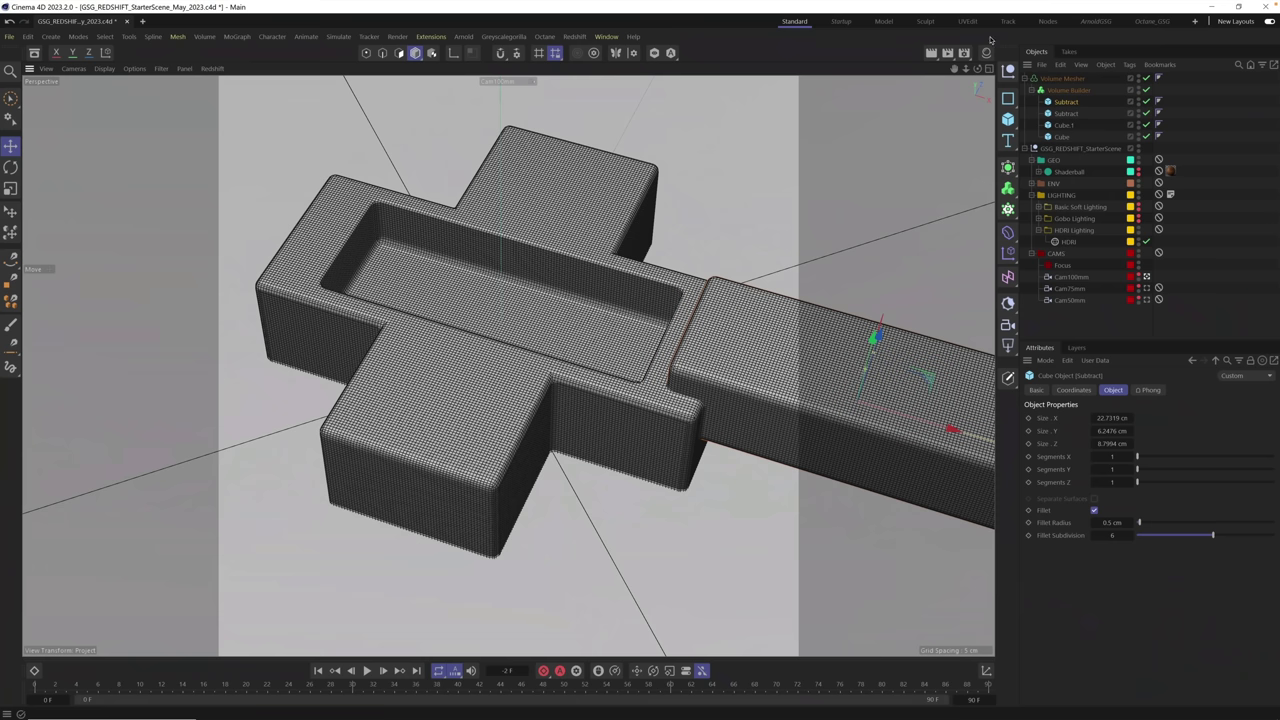
# - Add a Symmetry generator inside the Volume Builder and put the moved Subtract copy in it to mirror it across X
pyautogui.hotkey('shift', 'c')
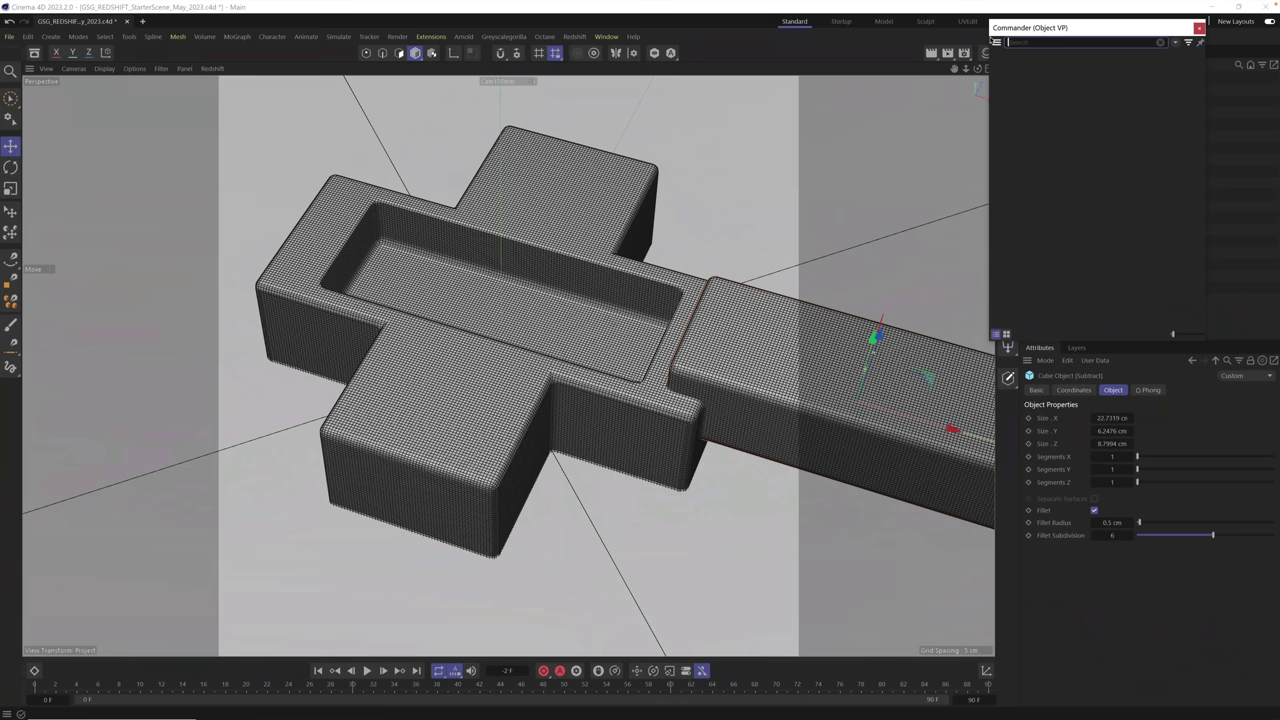
pyautogui.write('sym')
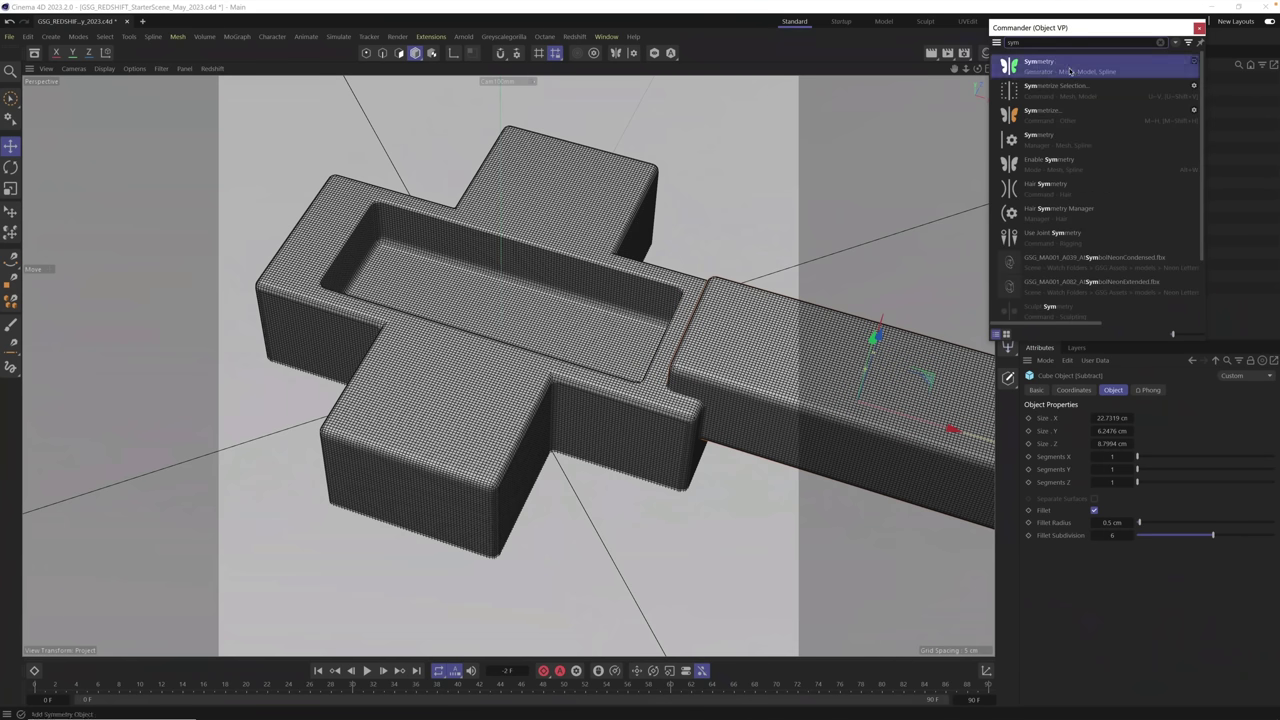
pyautogui.click(1055, 70)
pyautogui.moveTo(1063, 77); pyautogui.dragTo(1067, 103)
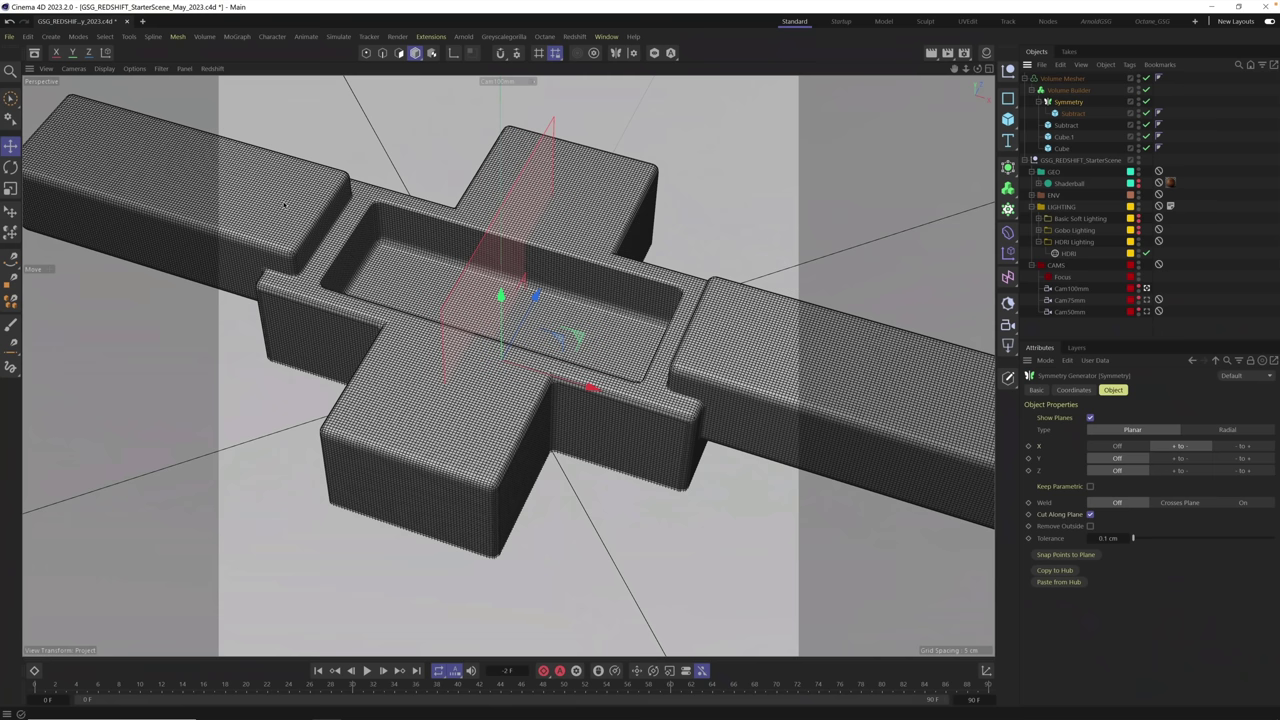
# - Set the Symmetry object's mode to Subtract in the Volume Builder so both ends of the cross get recesses
pyautogui.click(1078, 114)
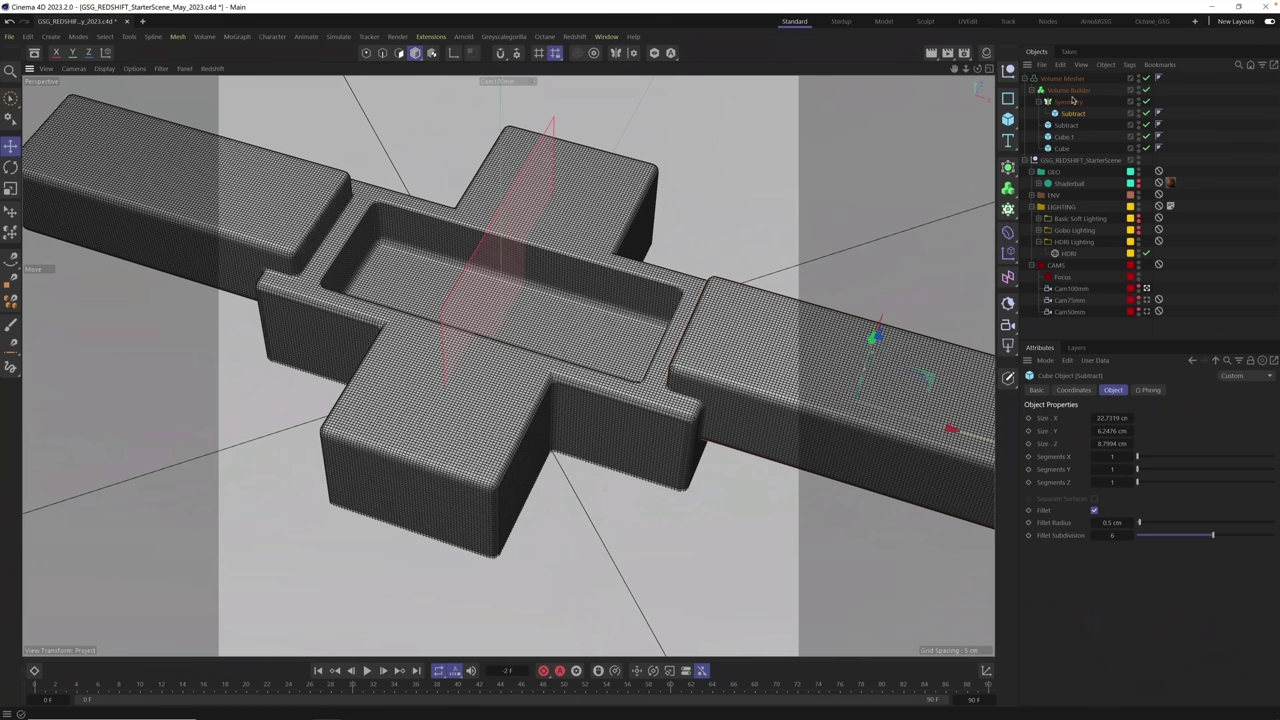
pyautogui.click(1068, 91)
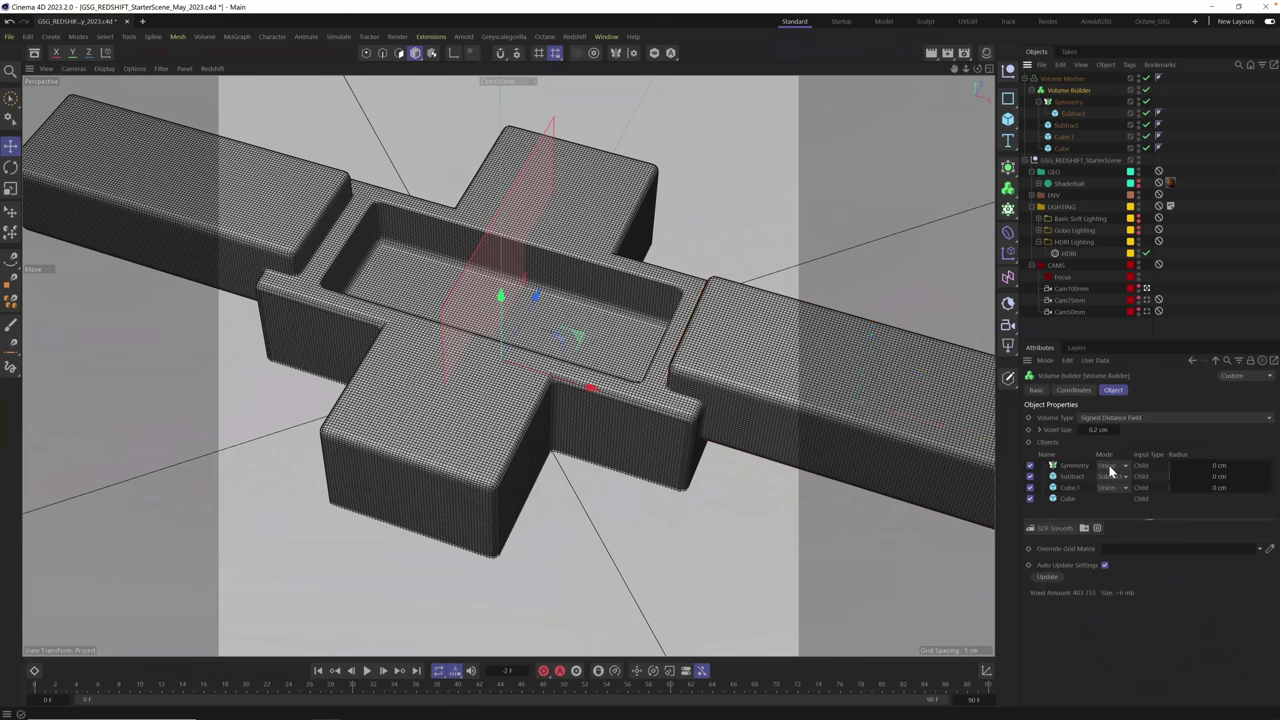
pyautogui.click(1110, 466)
pyautogui.click(1110, 478)
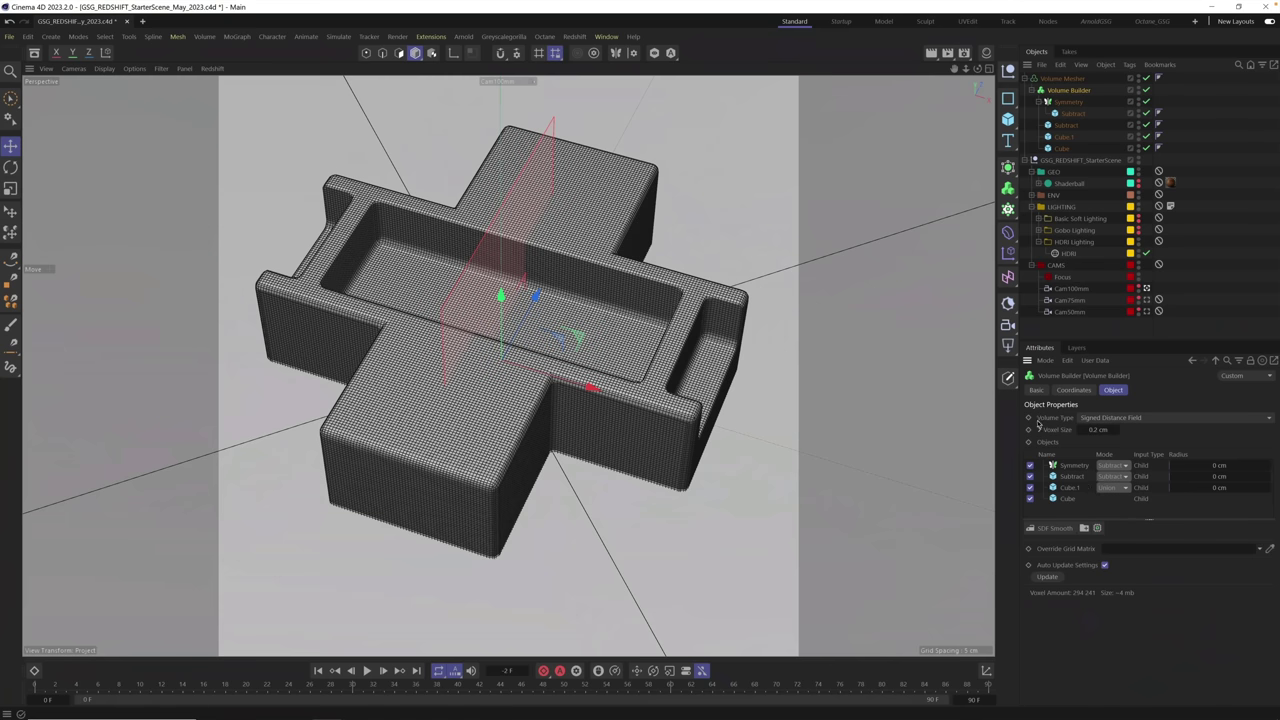
pyautogui.keyDown('alt'); pyautogui.moveTo(480, 360); pyautogui.dragTo(544, 371); pyautogui.keyUp('alt')
pyautogui.scroll(3, 758, 325)
pyautogui.scroll(-3, 585, 355)
# - Raise the Symmetry slightly along Y and reduce the Z size of its Subtract cube to 6.7994 cm
pyautogui.click(1070, 102)
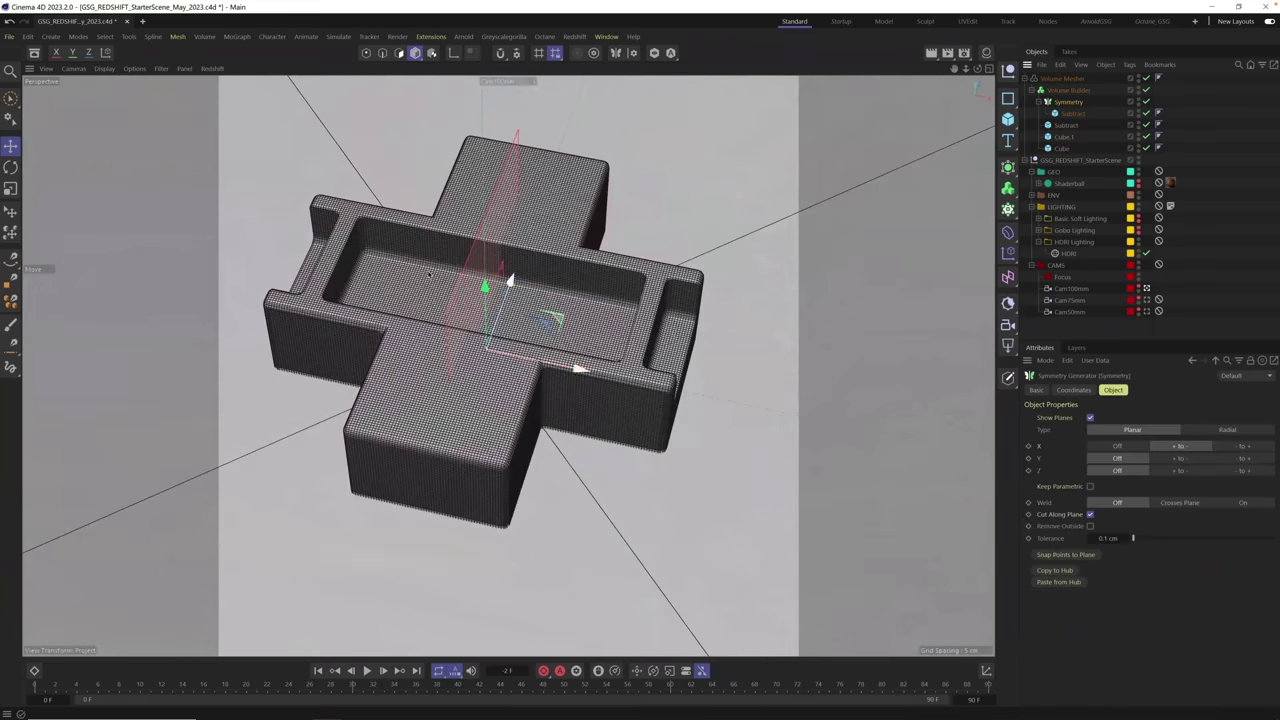
pyautogui.moveTo(484, 287); pyautogui.dragTo(484, 287)
pyautogui.click(1072, 113)
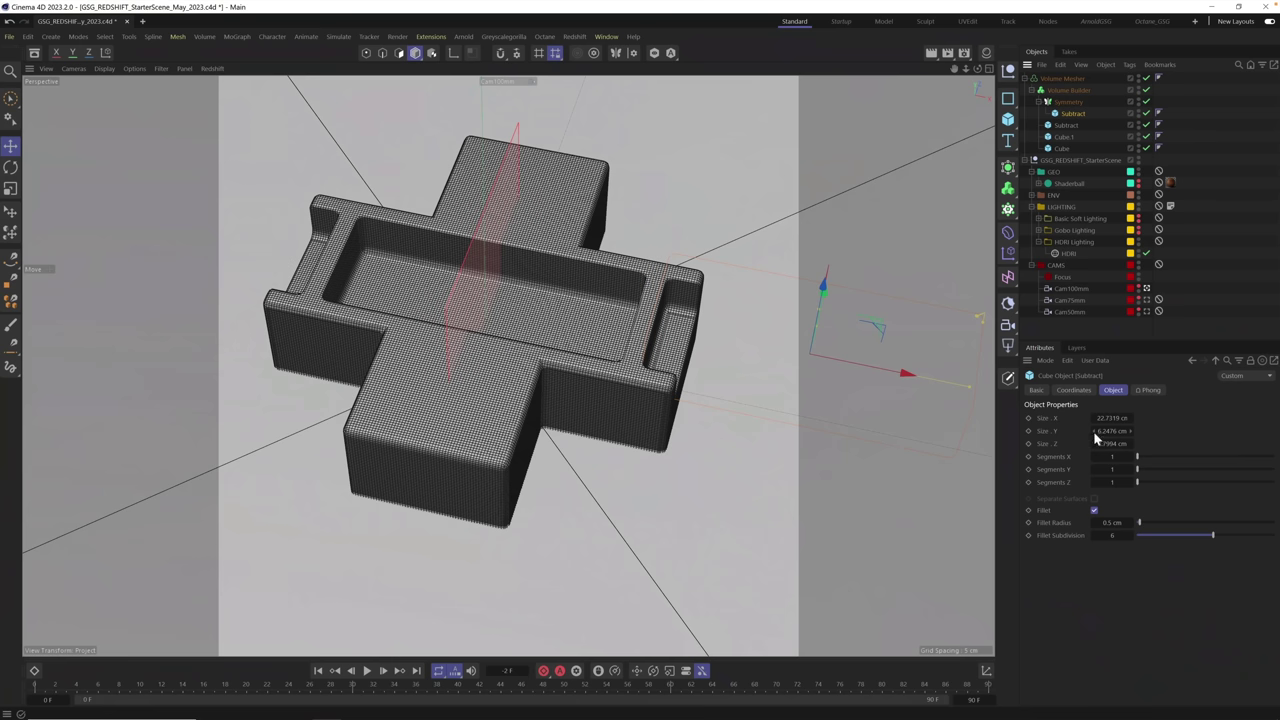
pyautogui.click(1095, 434)
pyautogui.click(1110, 437)
pyautogui.click(1096, 450)
pyautogui.scroll(-1, 1095, 448)
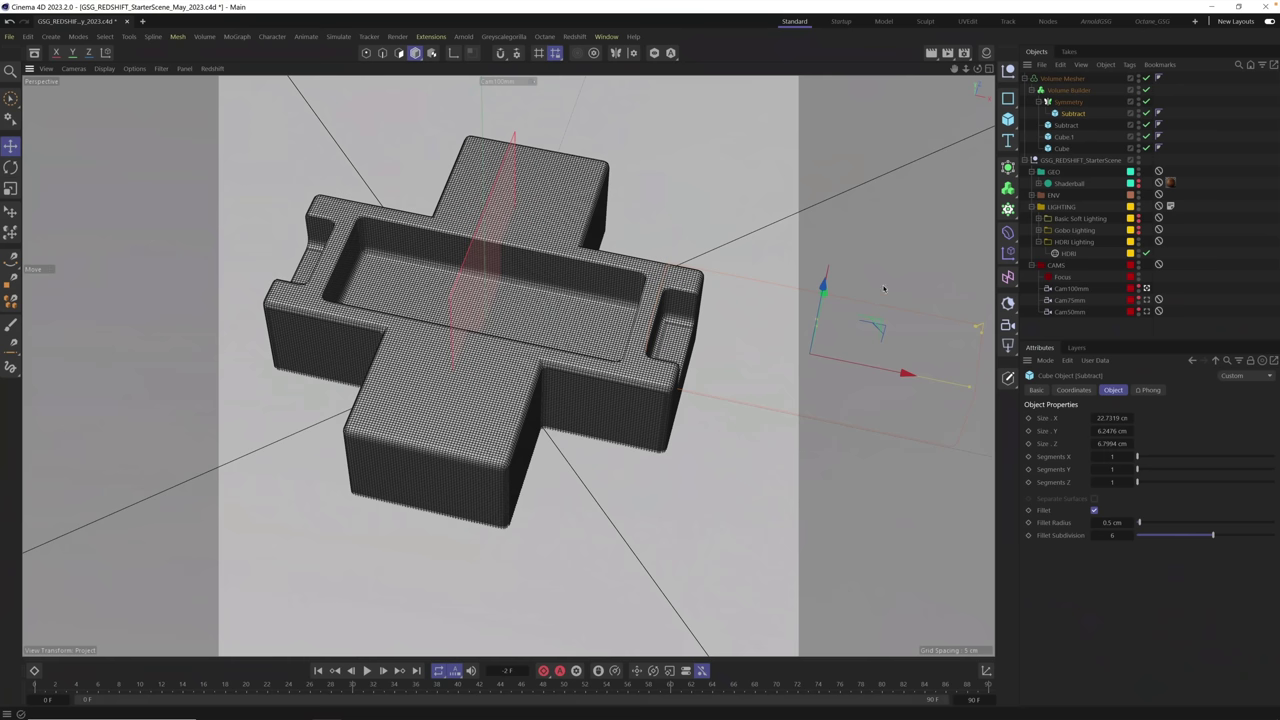
# - Raise the central Subtract cube along Y to make its recess shallower and duplicate it within the Volume Builder
pyautogui.click(1070, 126)
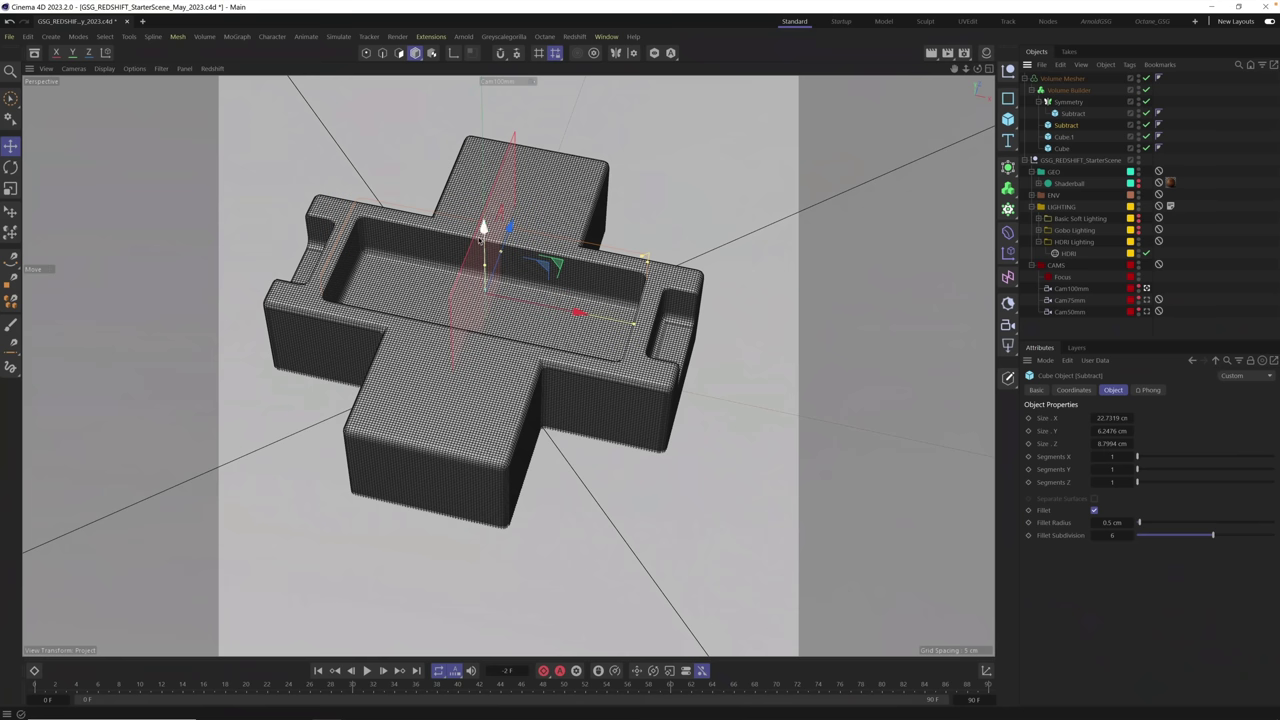
pyautogui.moveTo(483, 237); pyautogui.dragTo(484, 218)
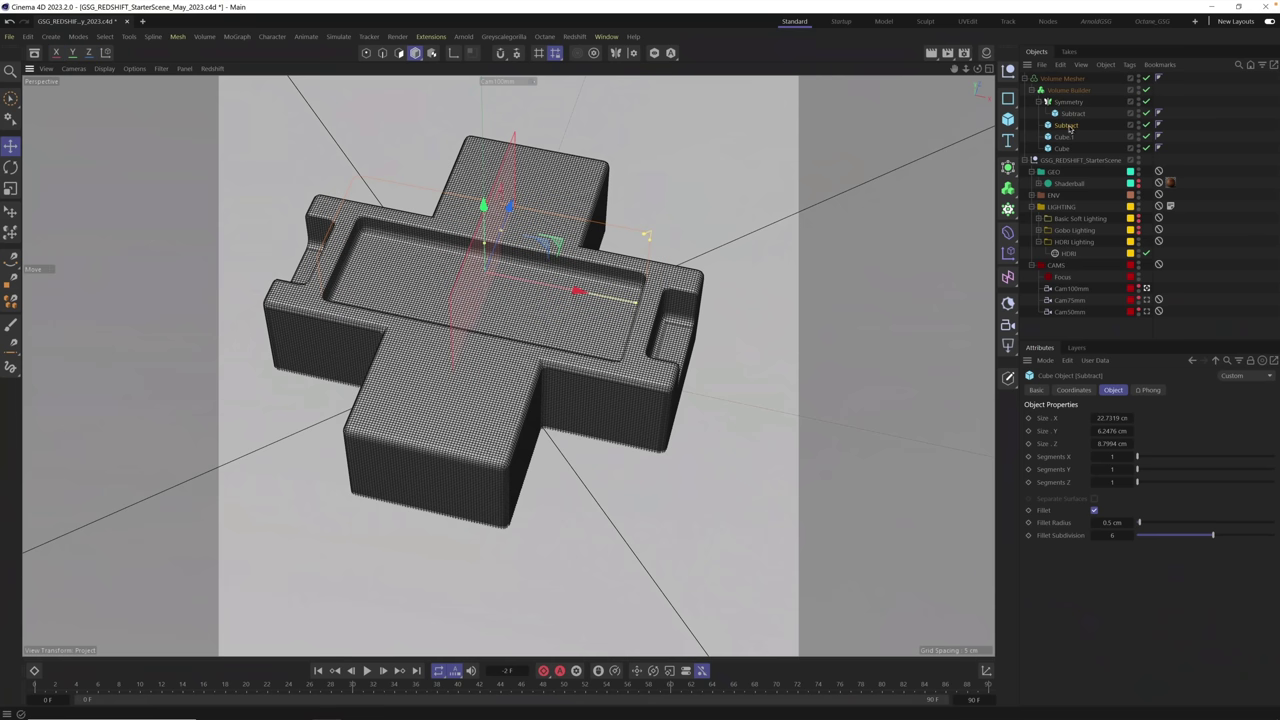
pyautogui.moveTo(1075, 126)
pyautogui.keyDown('ctrl'); pyautogui.mouseDown()
pyautogui.moveTo(1062, 84)
pyautogui.moveTo(1074, 134)
pyautogui.mouseUp(); pyautogui.keyUp('ctrl')
# - Set the duplicated central Subtract cube's mode to Subtract in the Volume Builder
pyautogui.click(1068, 92)
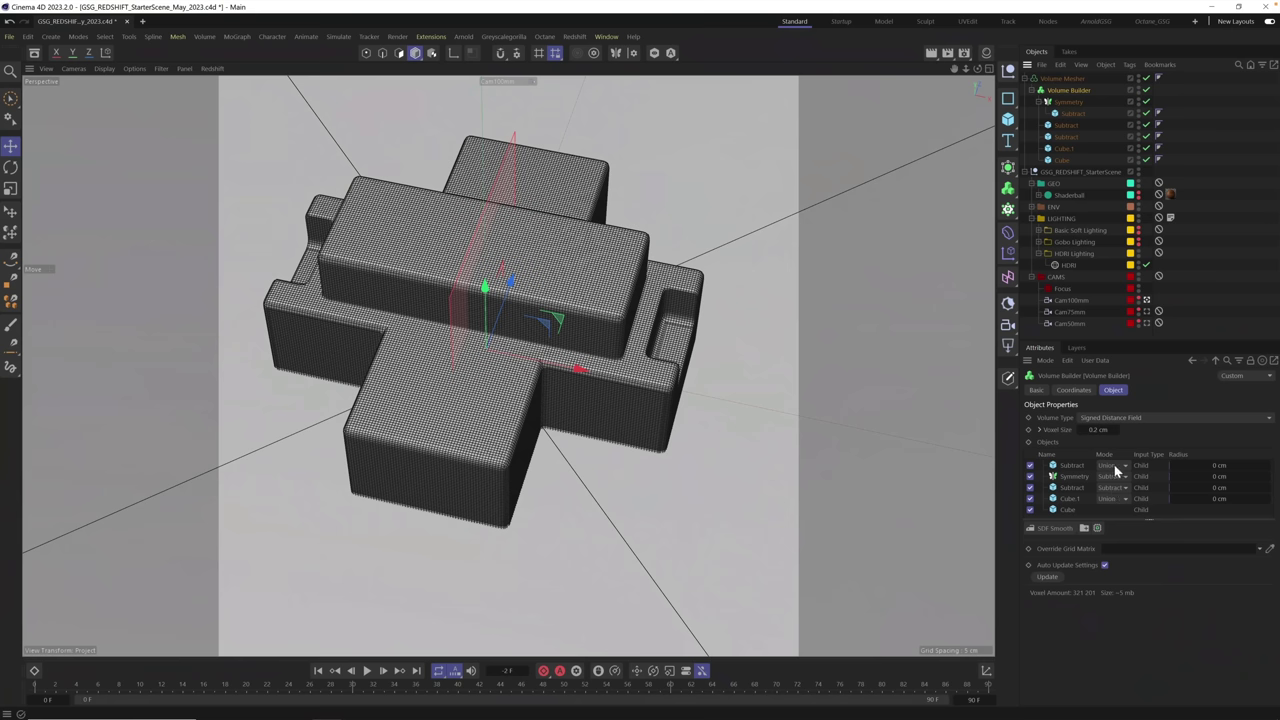
pyautogui.click(1117, 467)
pyautogui.click(1122, 492)
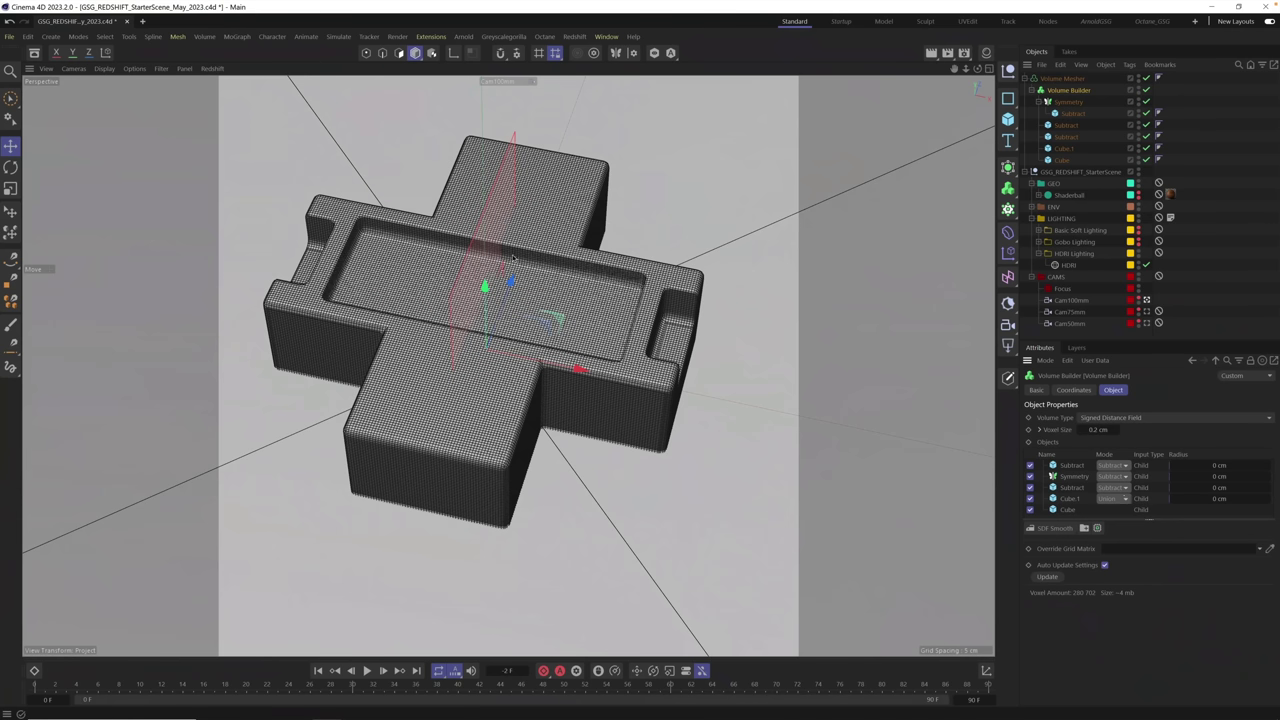
pyautogui.moveTo(485, 279); pyautogui.dragTo(486, 305)
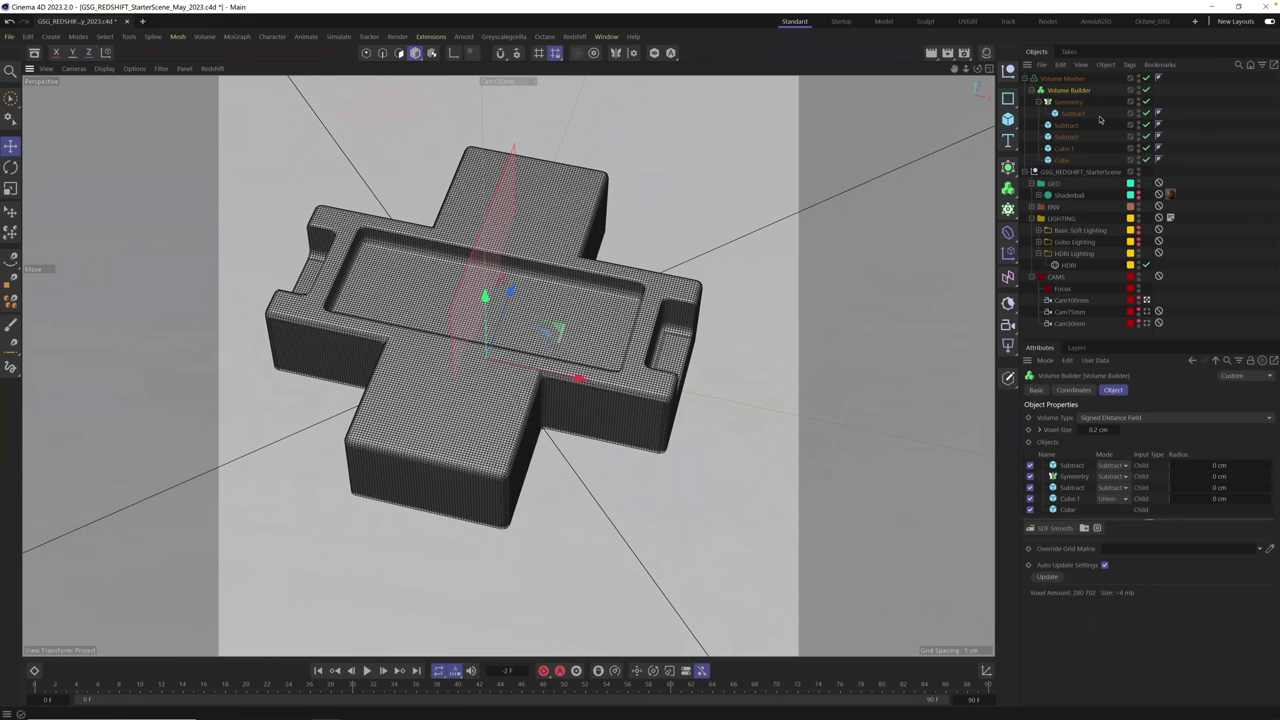
# - Lower one central Subtract cube along Y to deepen the recess and reduce its Z size to 6.2019 cm
pyautogui.click(1067, 125)
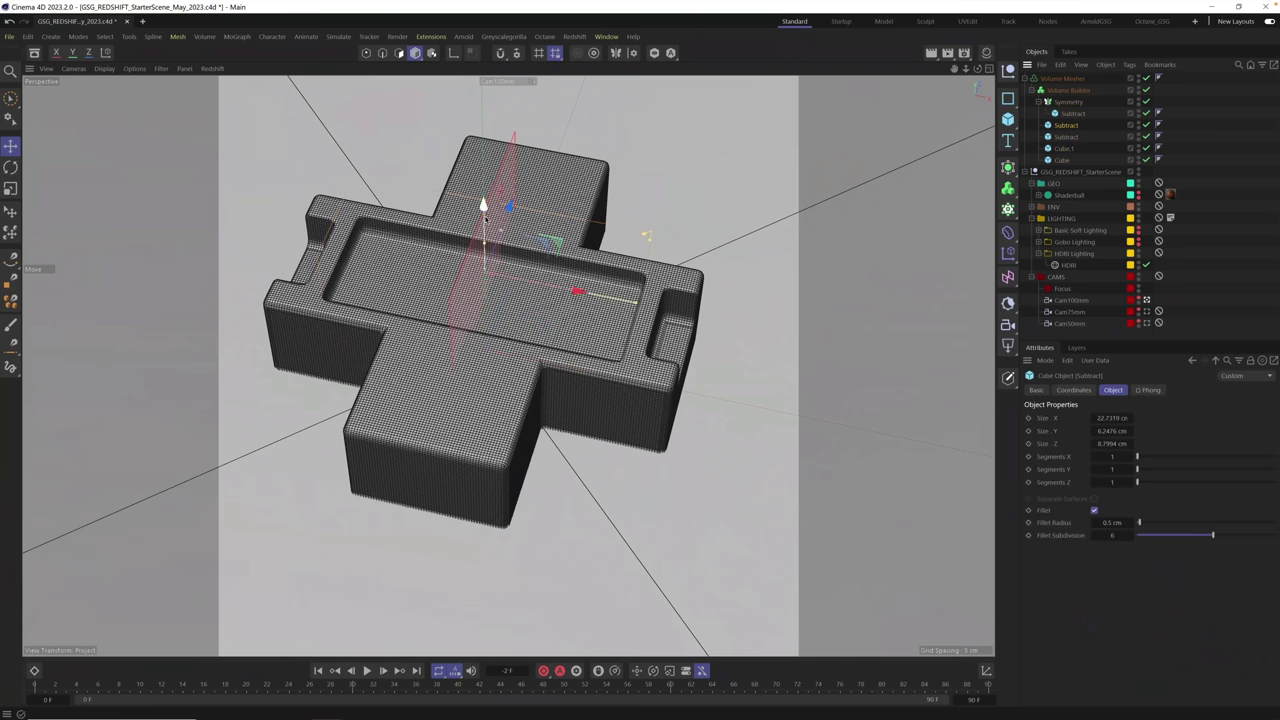
pyautogui.moveTo(485, 216); pyautogui.dragTo(487, 238)
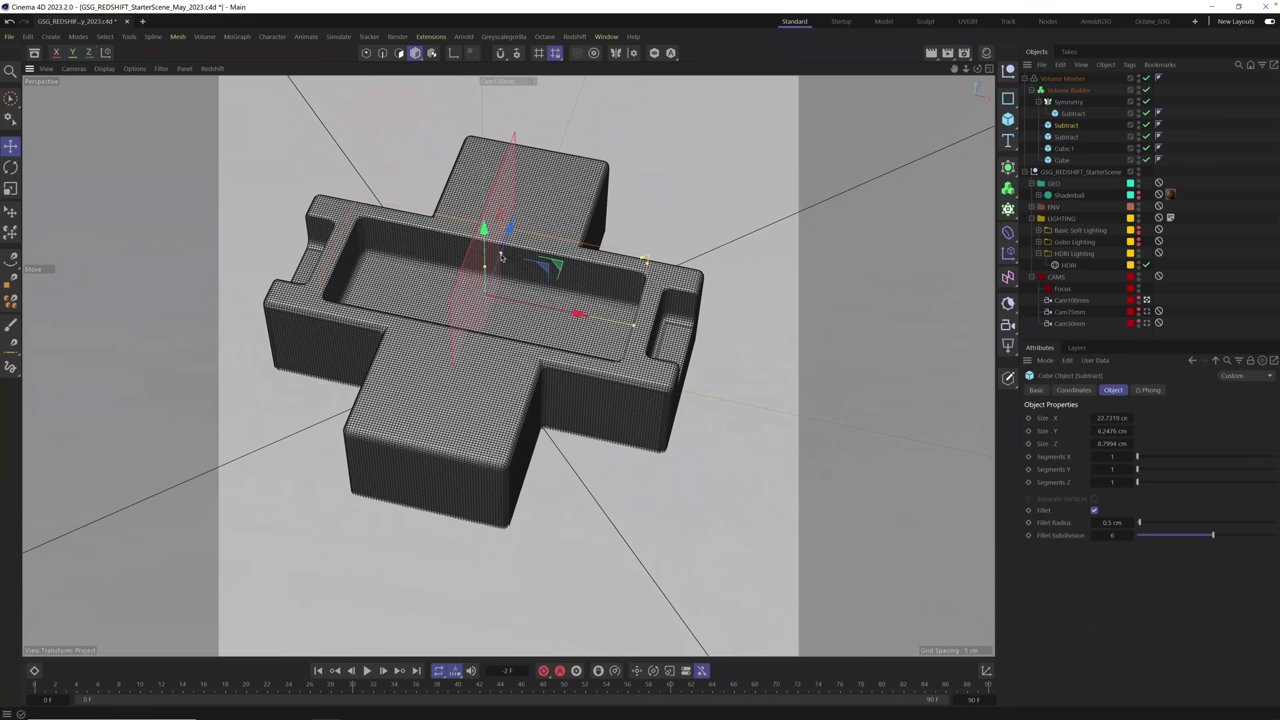
pyautogui.hotkey('ctrl', 'z')
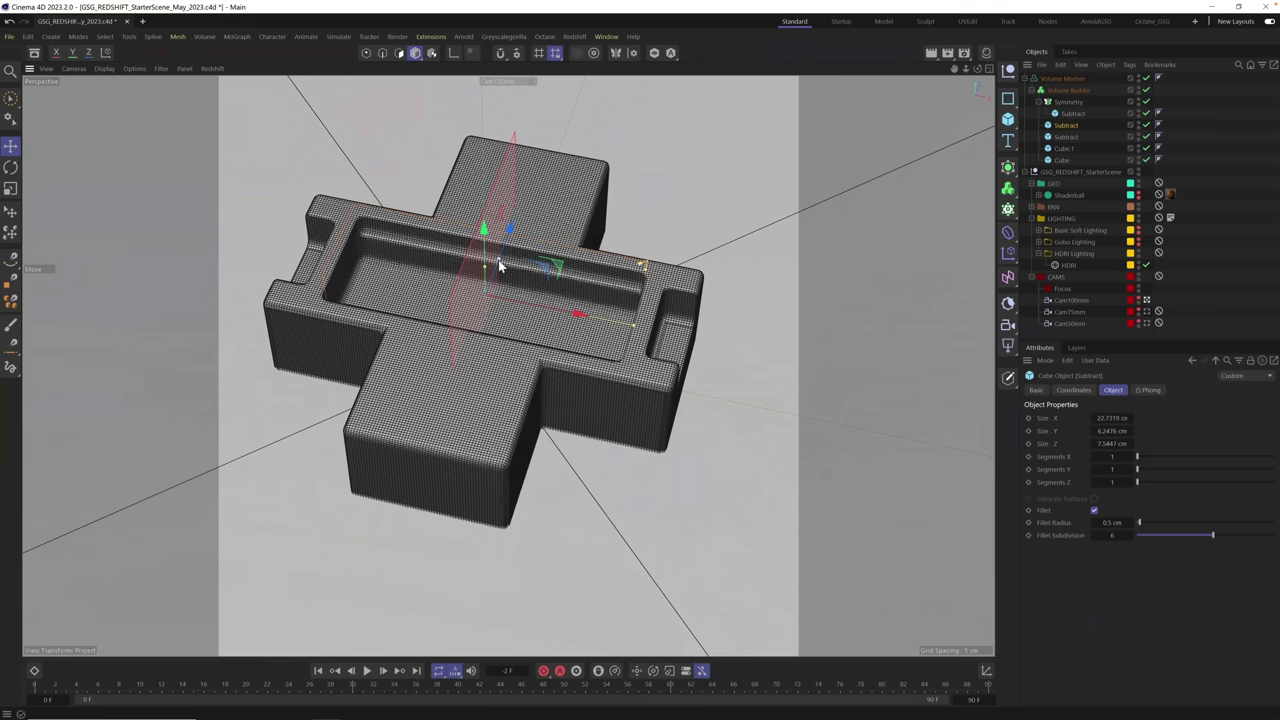
pyautogui.hotkey('ctrl', 'z')
pyautogui.keyDown('alt'); pyautogui.moveTo(497, 317); pyautogui.dragTo(497, 286); pyautogui.keyUp('alt')
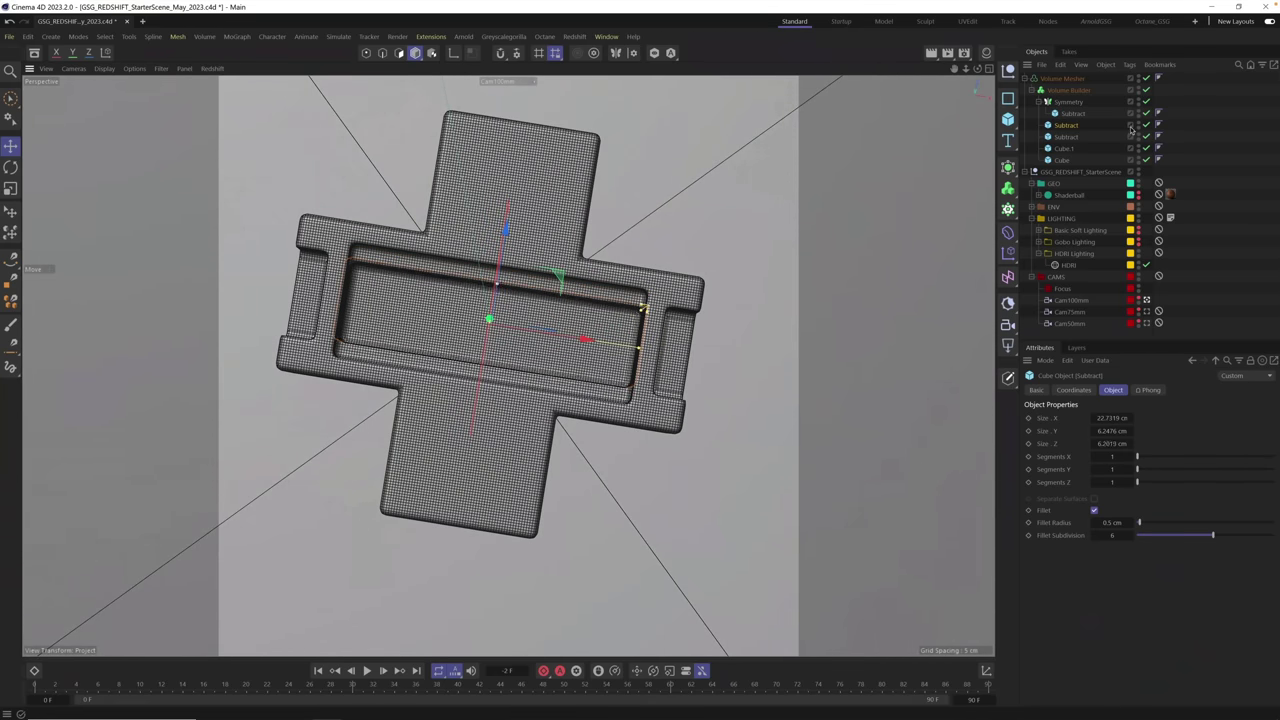
# - Widen the shallower central Subtract cube to a Z size of 9.5472 cm to form a stepped ledge
pyautogui.click(1075, 140)
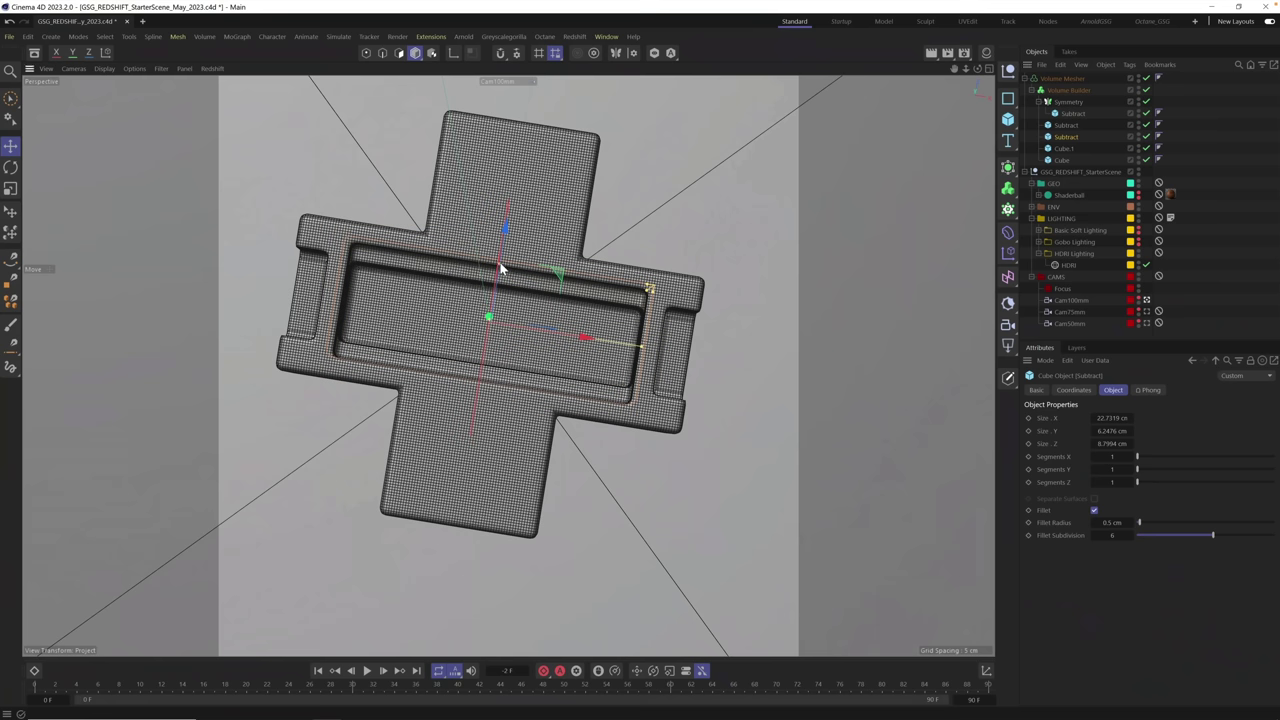
pyautogui.moveTo(498, 268); pyautogui.dragTo(540, 424)
pyautogui.scroll(4, 500, 337)
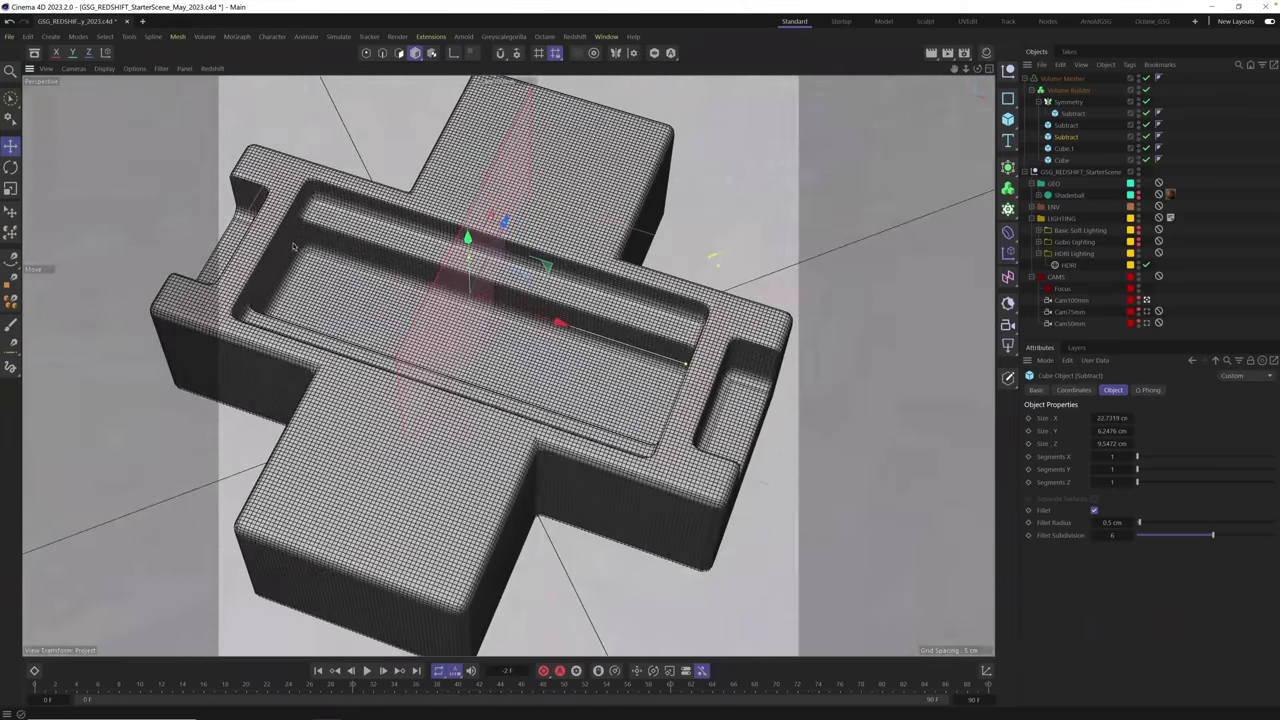
pyautogui.keyDown('alt'); pyautogui.moveTo(491, 347); pyautogui.dragTo(768, 393); pyautogui.keyUp('alt')
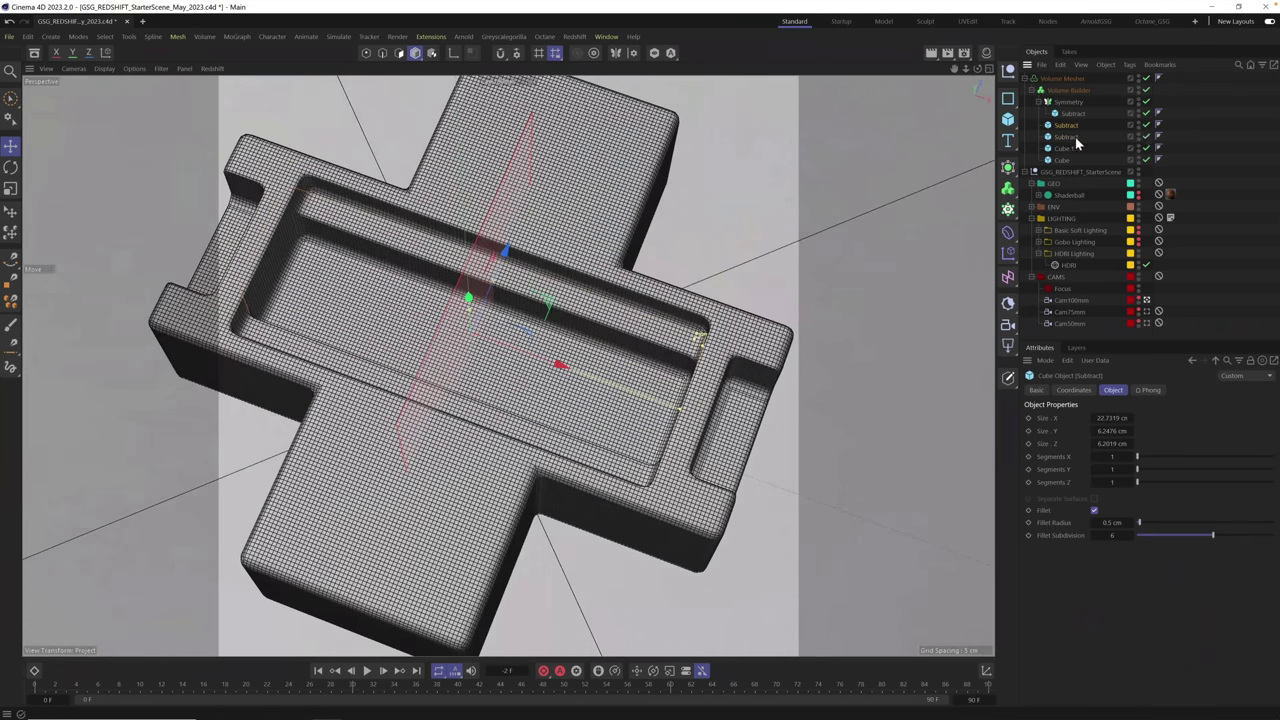
# - Duplicate the shallow Subtract cube to the first position in the Volume Builder and rename the copy ShallowSub
pyautogui.keyDown('ctrl'); pyautogui.moveTo(1075, 137); pyautogui.dragTo(1069, 103); pyautogui.keyUp('ctrl')
pyautogui.doubleClick(1069, 103)
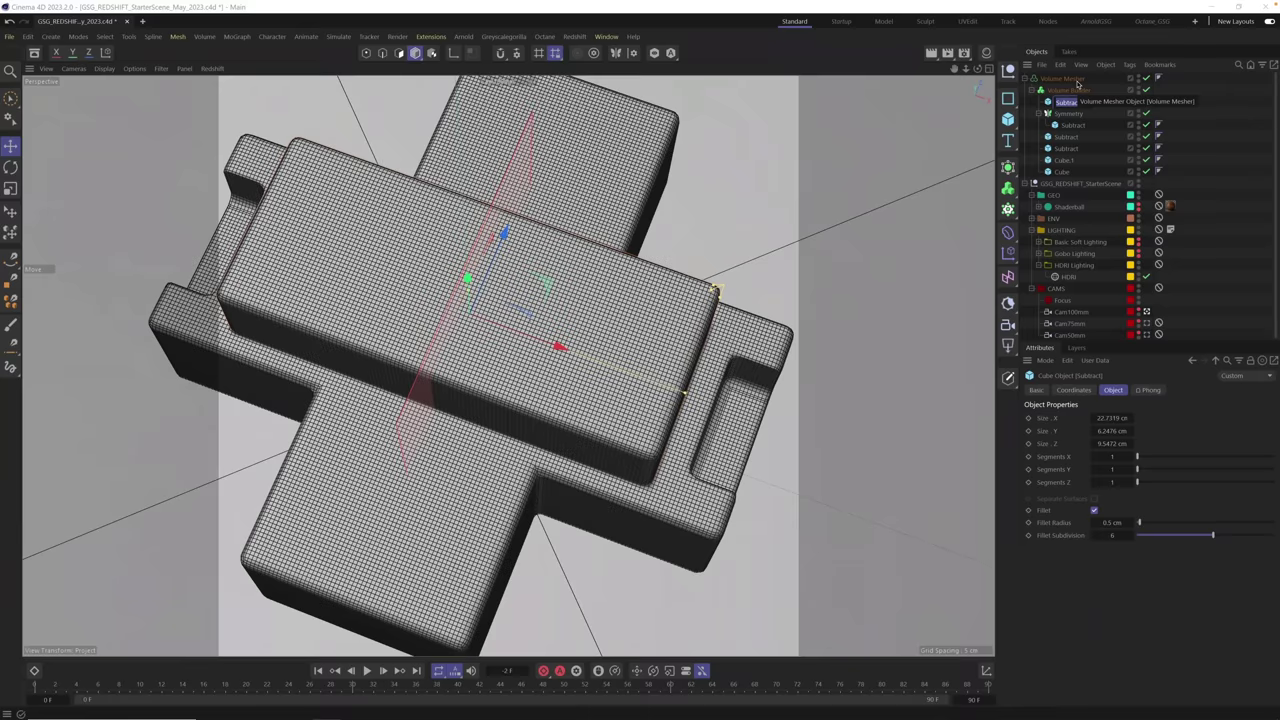
pyautogui.press('BackSpace')
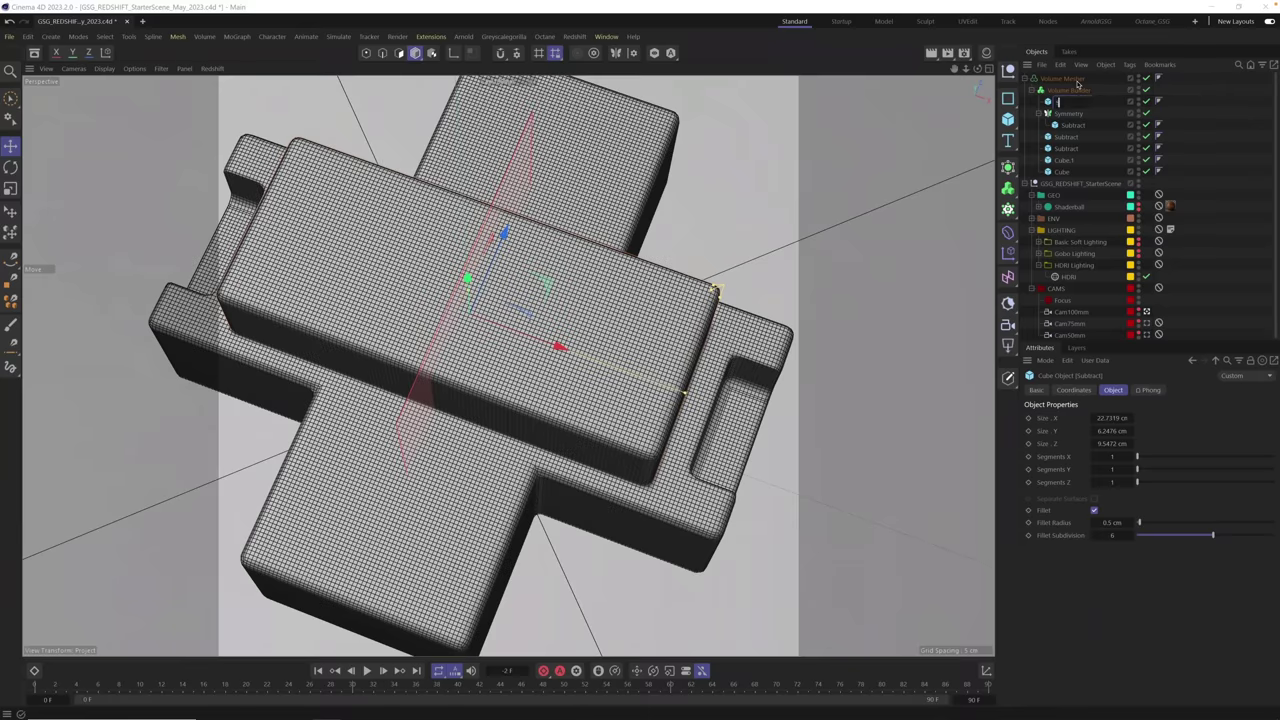
pyautogui.write('SubllowSub')
pyautogui.press('Return')
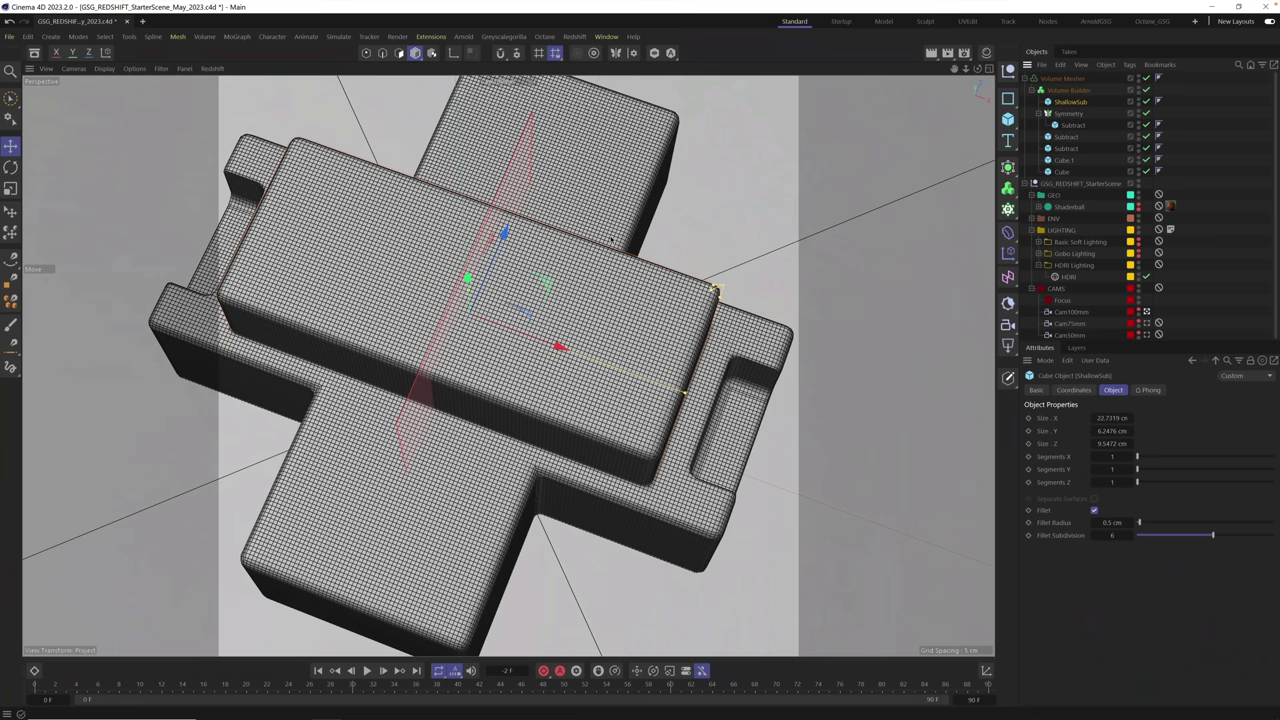
# - Rotate ShallowSub 90° to run along the crossing arm and lengthen its X size to 27.0049 cm
pyautogui.click(10, 167)
pyautogui.keyDown('alt'); pyautogui.moveTo(490, 362); pyautogui.dragTo(659, 333); pyautogui.keyUp('alt')
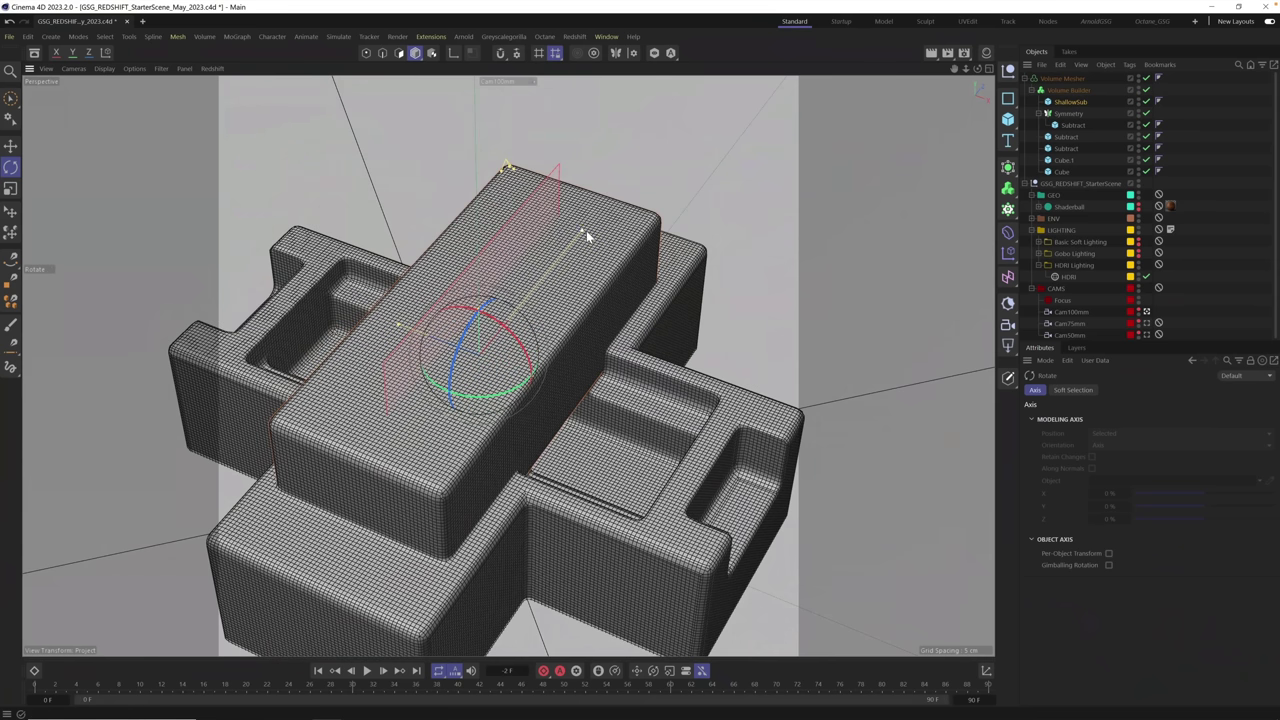
pyautogui.moveTo(586, 230); pyautogui.dragTo(600, 209)
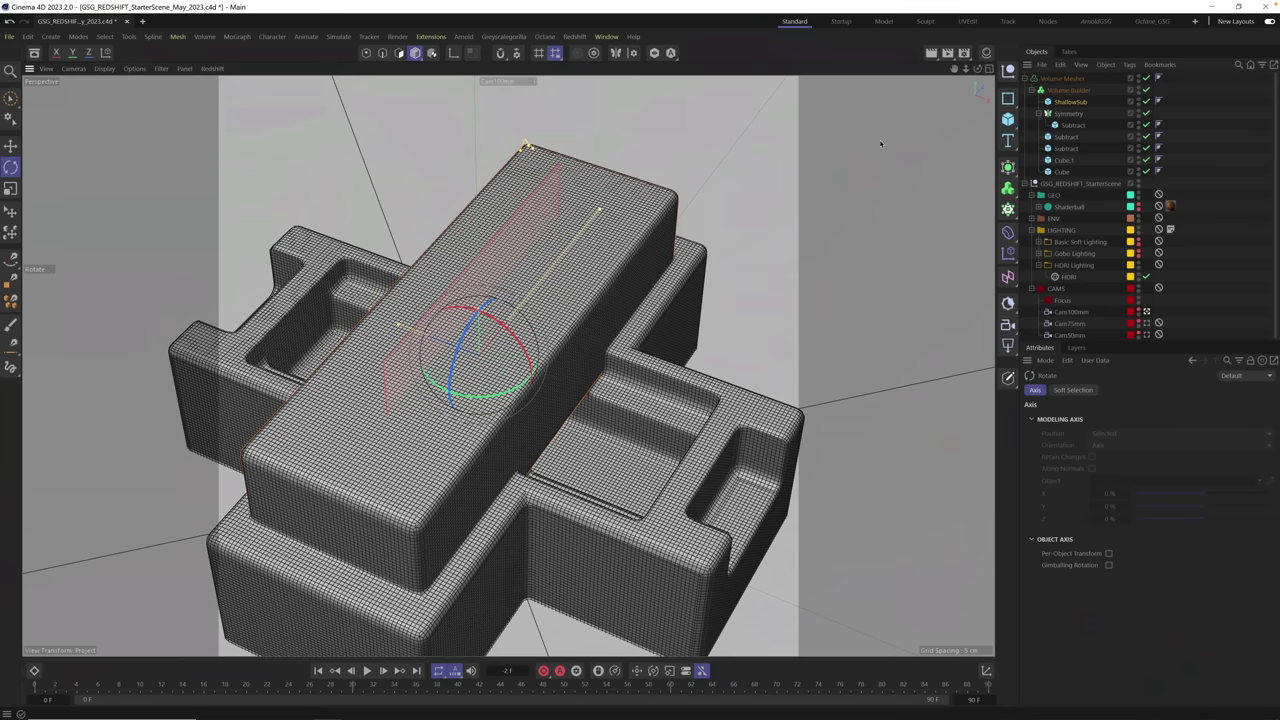
# - Set ShallowSub's mode to Subtract in the Volume Builder to cut a shallow recess along the crossing arm
pyautogui.click(1068, 90)
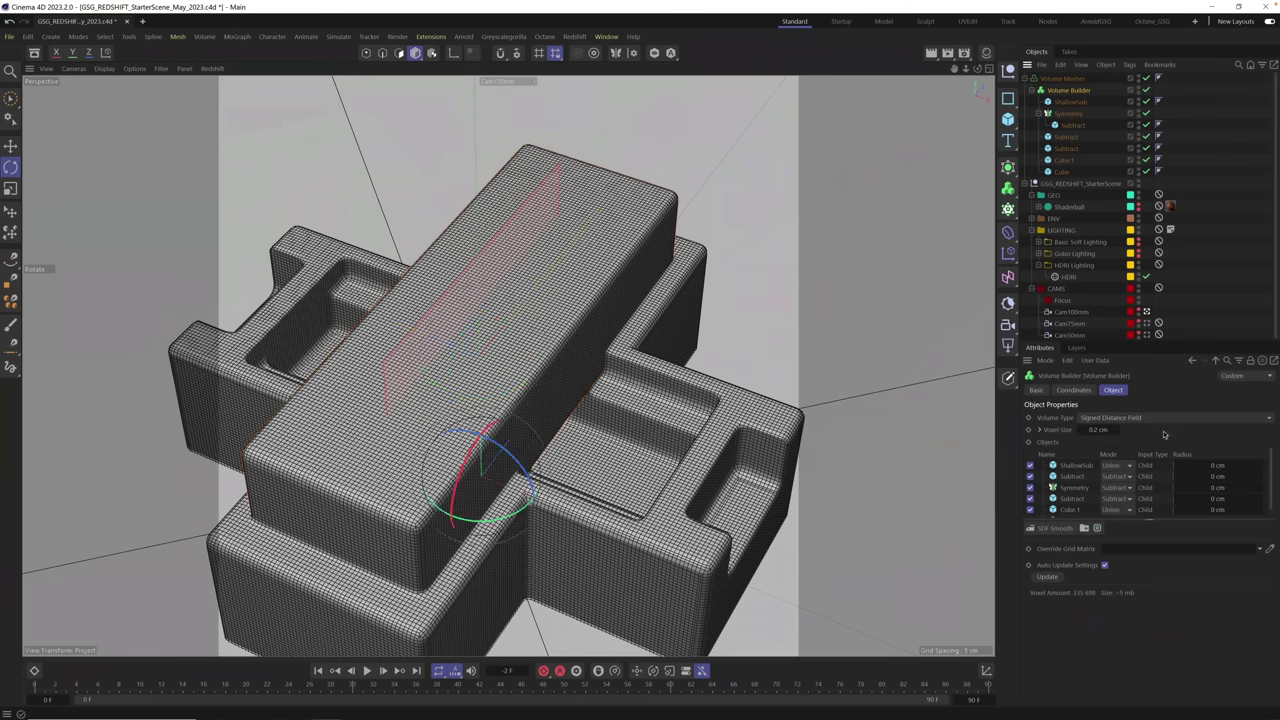
pyautogui.click(1124, 467)
pyautogui.click(1118, 478)
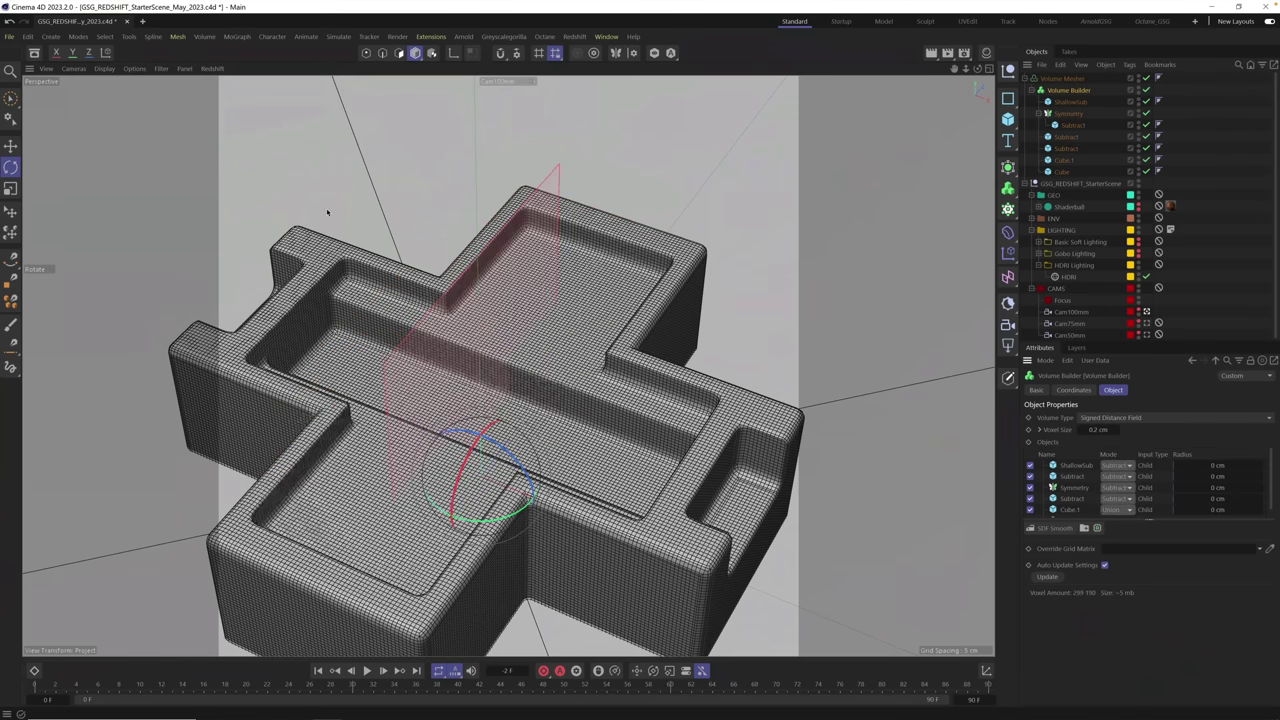
# - Raise ShallowSub slightly along Y to make its recess shallower and set its Z size to 7 cm
pyautogui.click(10, 146)
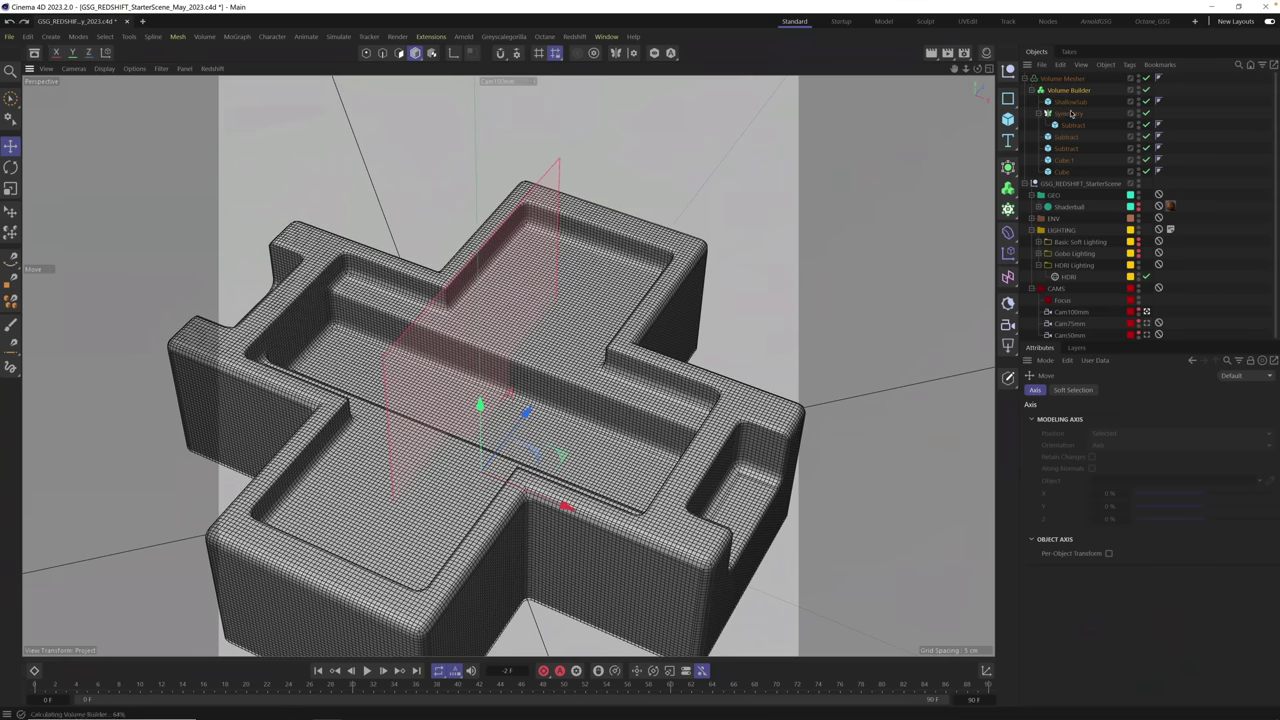
pyautogui.click(1070, 102)
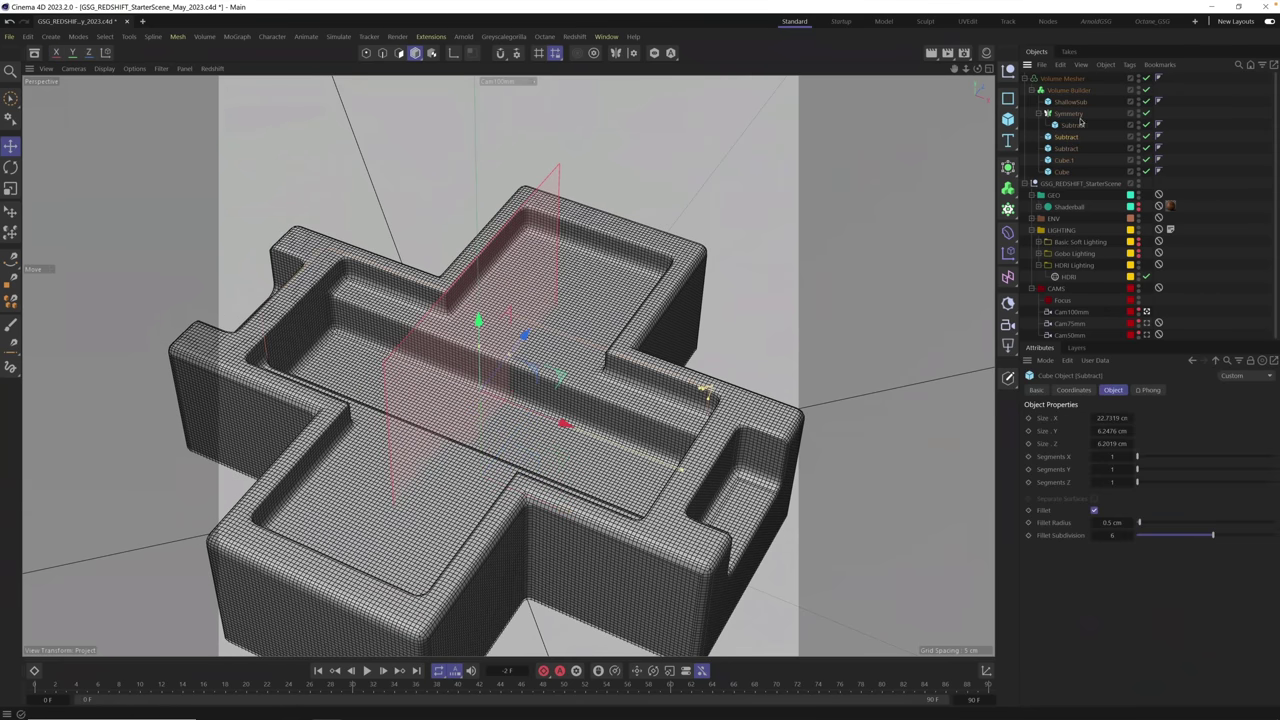
pyautogui.moveTo(482, 281); pyautogui.dragTo(481, 277)
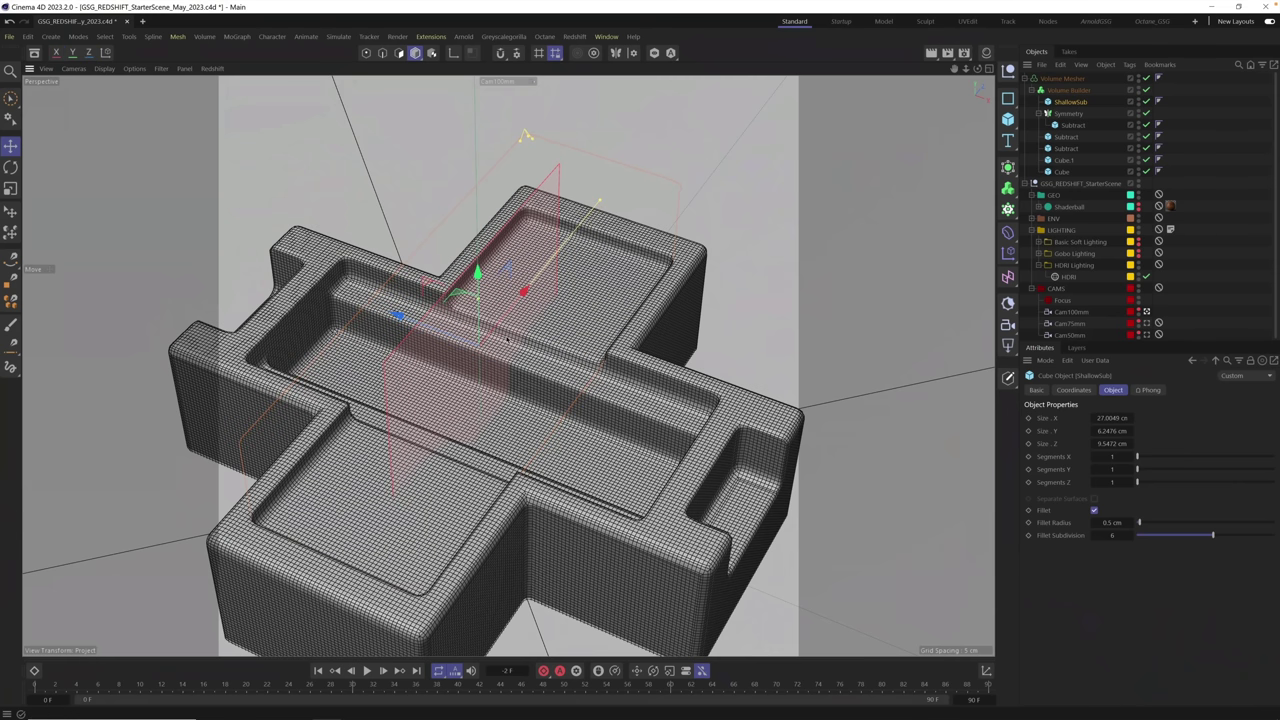
pyautogui.keyDown('alt'); pyautogui.moveTo(587, 391); pyautogui.dragTo(557, 375); pyautogui.keyUp('alt')
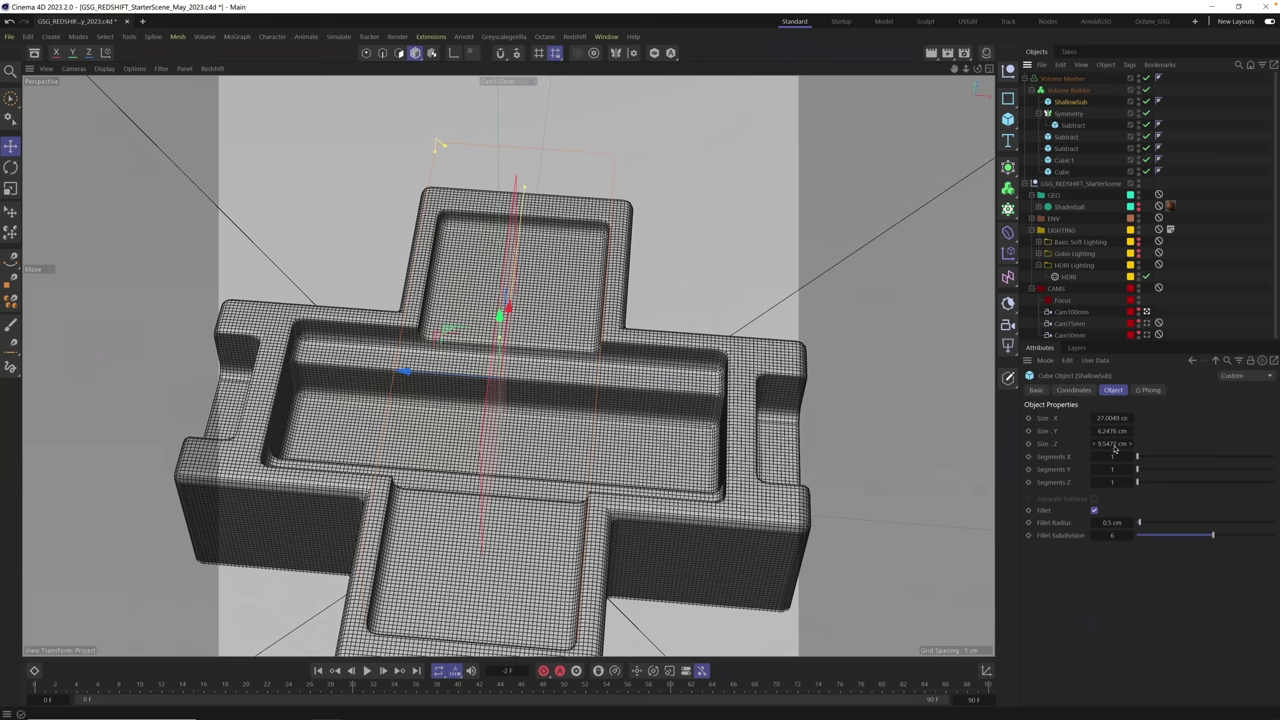
pyautogui.moveTo(1110, 444); pyautogui.dragTo(1107, 445)
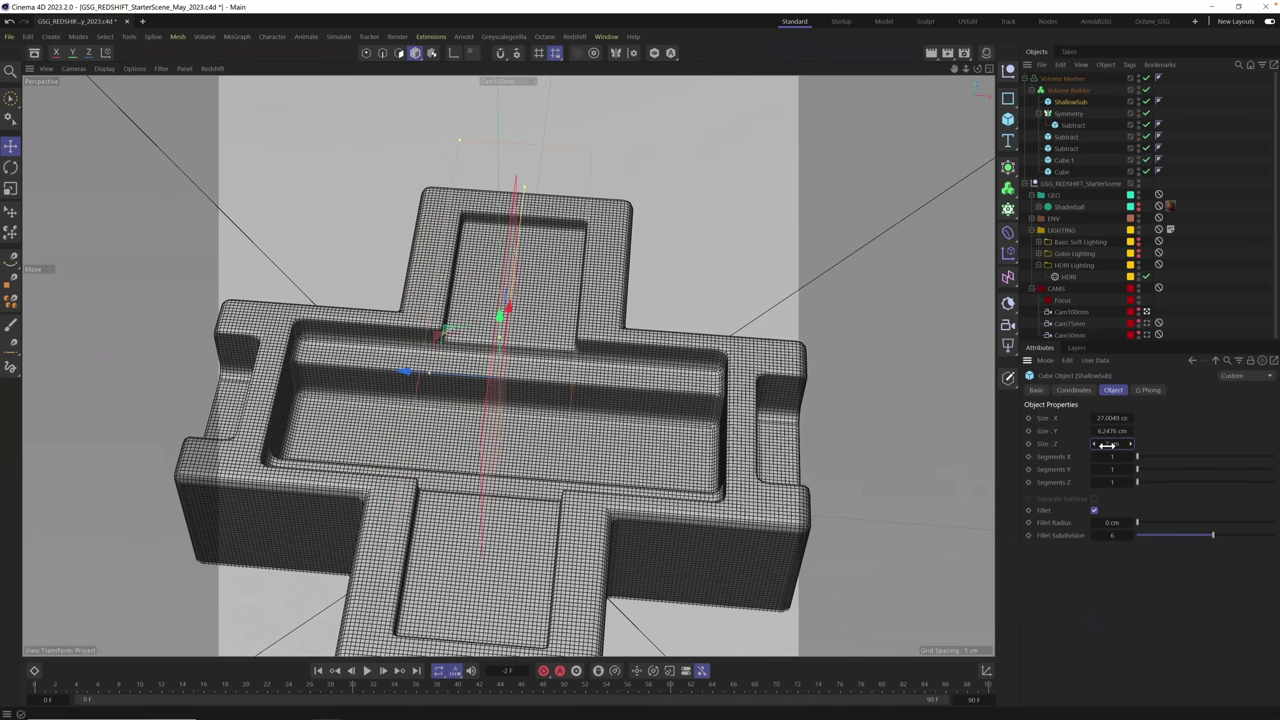
pyautogui.keyDown('alt'); pyautogui.moveTo(571, 449); pyautogui.dragTo(652, 457); pyautogui.keyUp('alt')
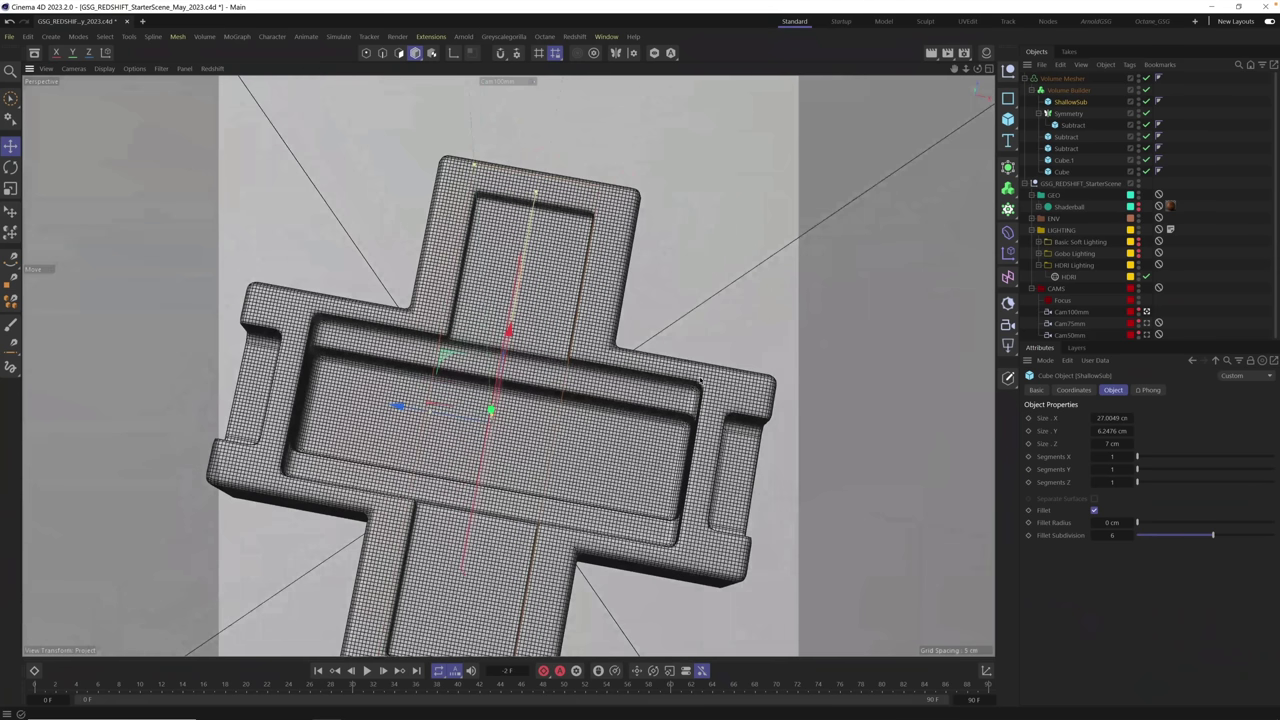
pyautogui.keyDown('alt'); pyautogui.moveTo(555, 495); pyautogui.dragTo(829, 323); pyautogui.keyUp('alt')
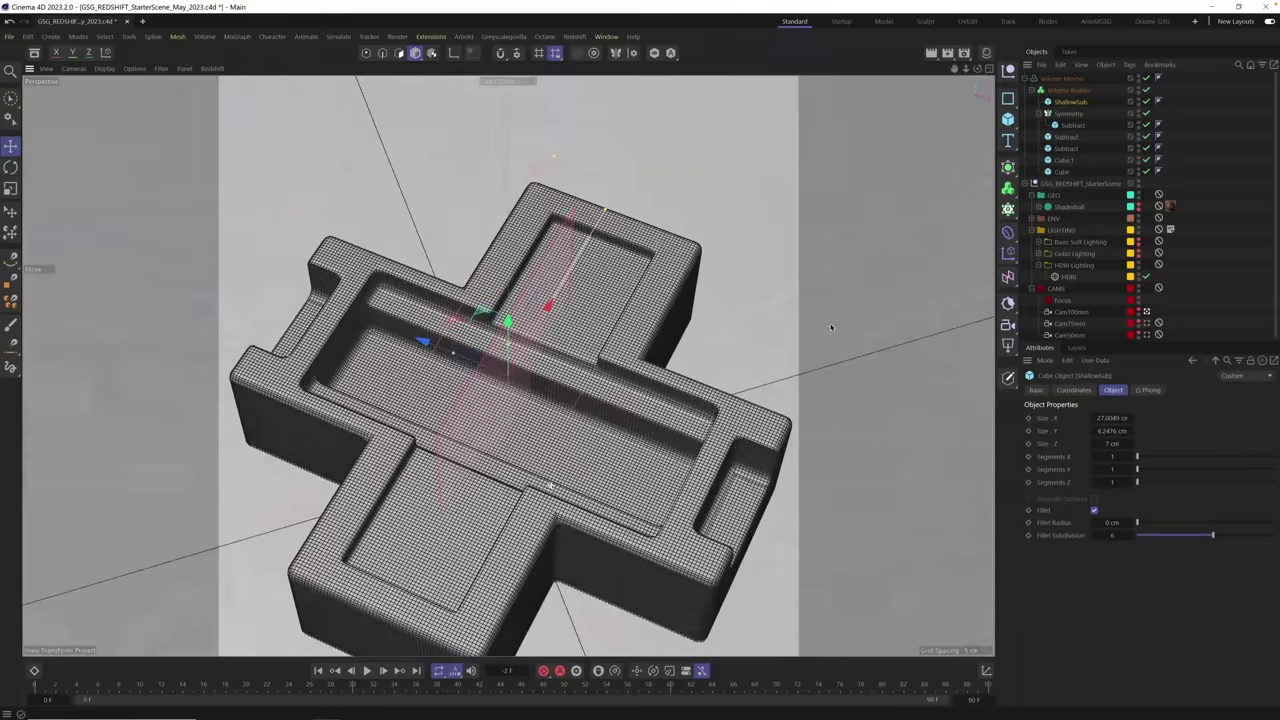
# - Copy the Symmetry with its Subtract cube and place the copy first inside the Volume Builder
pyautogui.click(1072, 114)
pyautogui.hotkey('ctrl', 'c')
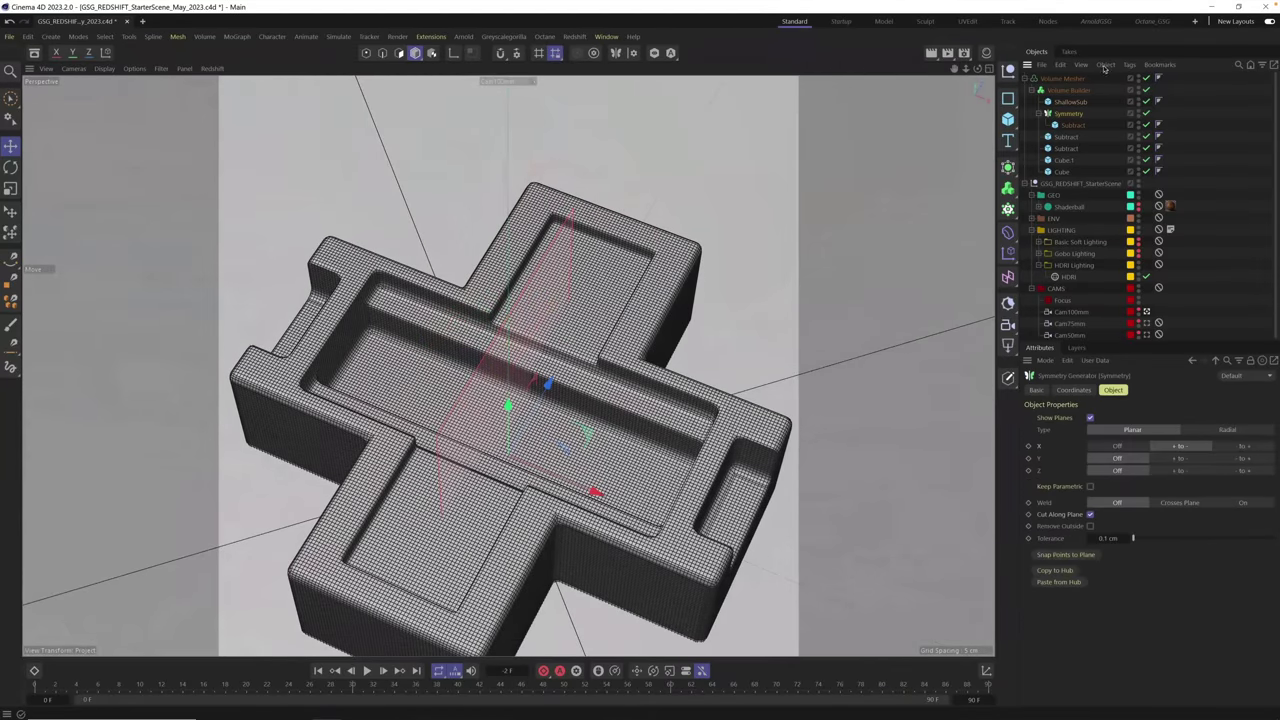
pyautogui.hotkey('ctrl', 'v')
pyautogui.moveTo(1063, 83); pyautogui.dragTo(1076, 120)
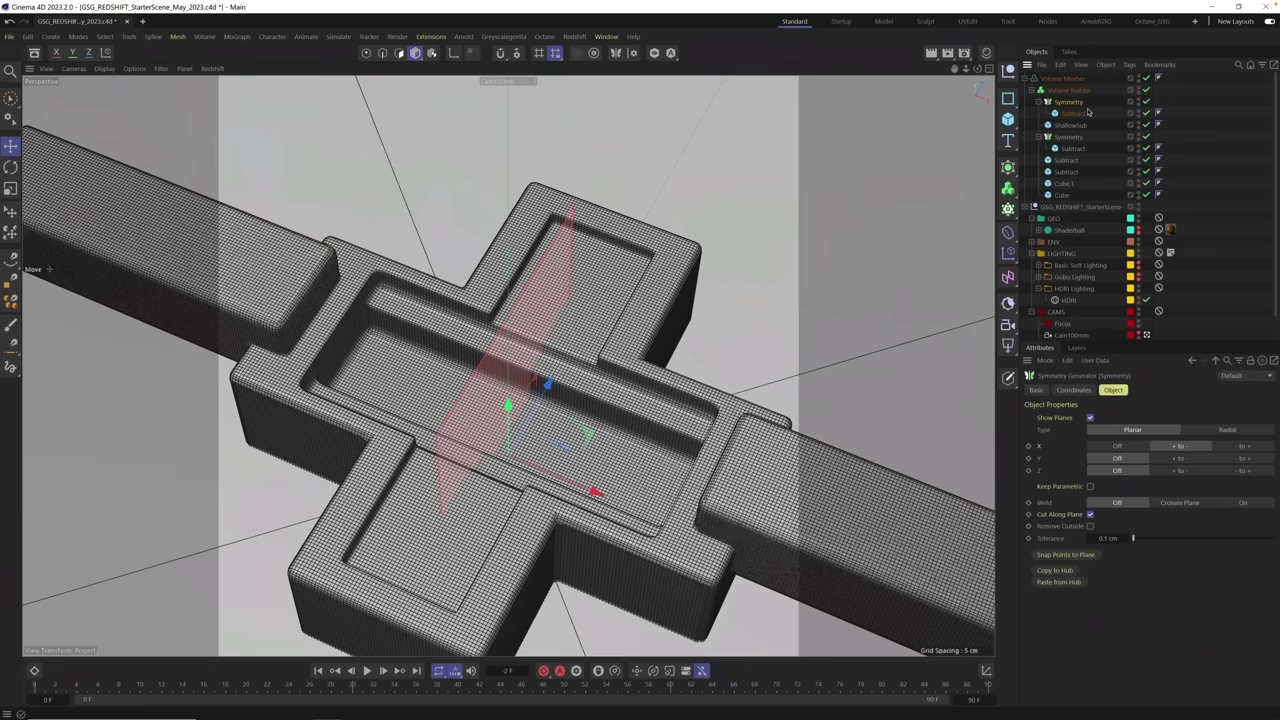
pyautogui.click(1074, 114)
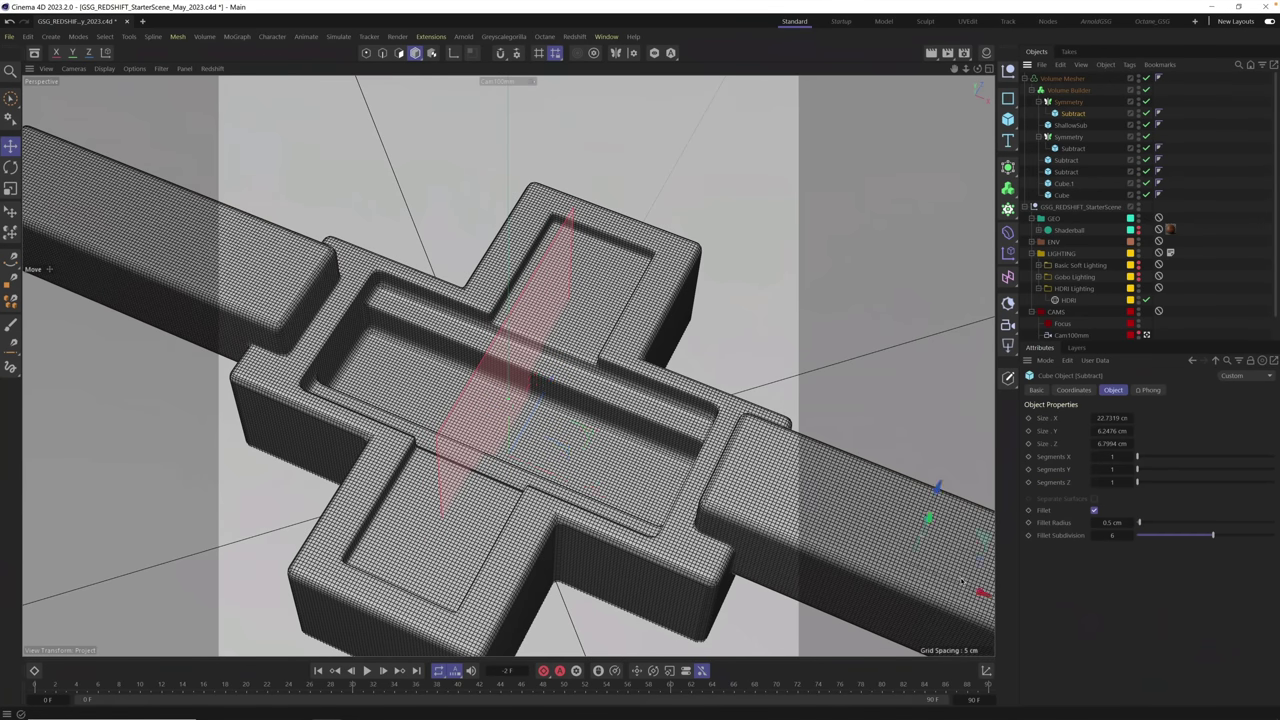
# - Move the copied Subtract cube inward along X and back along Z towards the arm's corner, and set its X, Y and Z sizes to 3 cm
pyautogui.moveTo(963, 590); pyautogui.dragTo(771, 532)
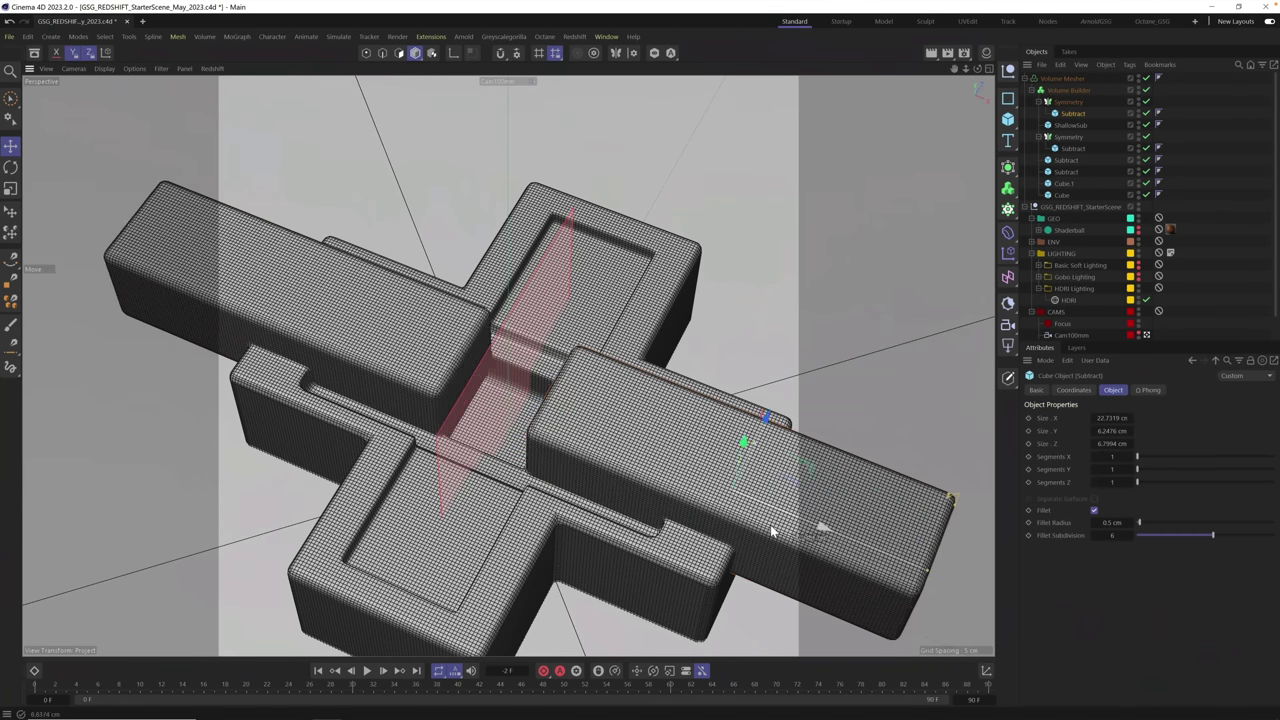
pyautogui.moveTo(762, 413); pyautogui.dragTo(778, 364)
pyautogui.click(1118, 418)
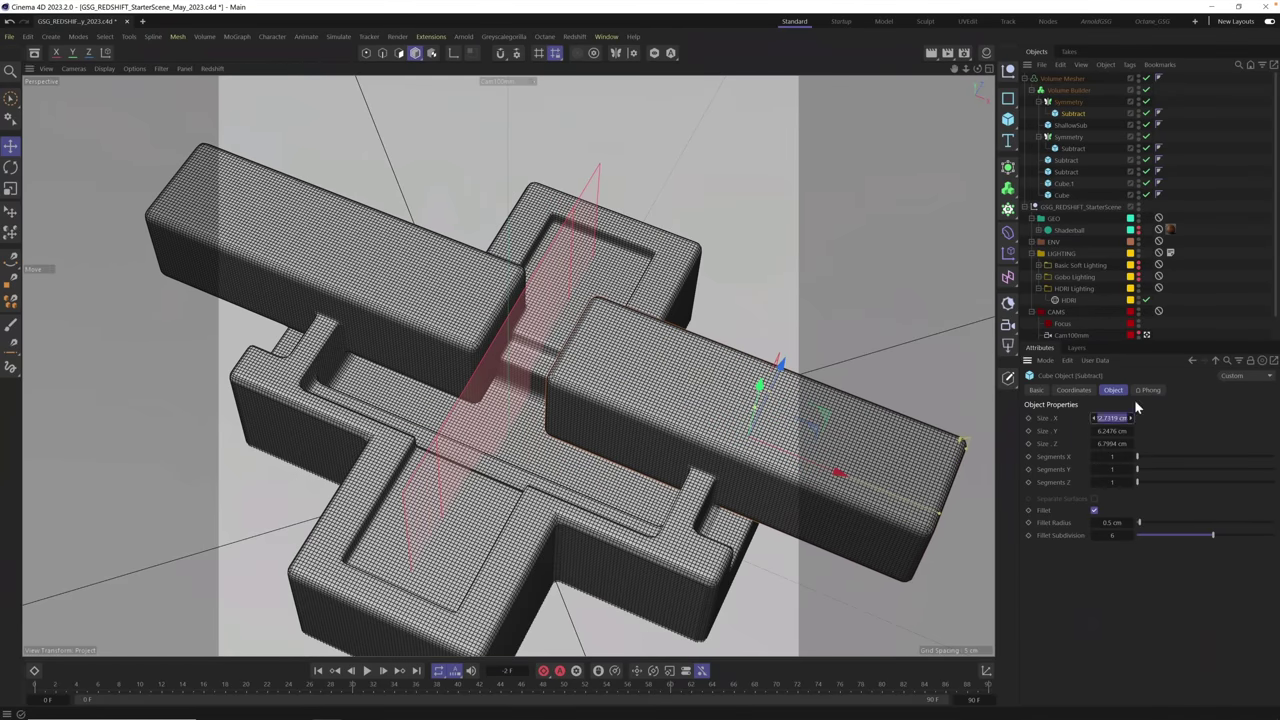
pyautogui.write('3')
pyautogui.press('Tab')
pyautogui.write('3')
pyautogui.press('Tab')
pyautogui.write('3')
pyautogui.press('Tab')
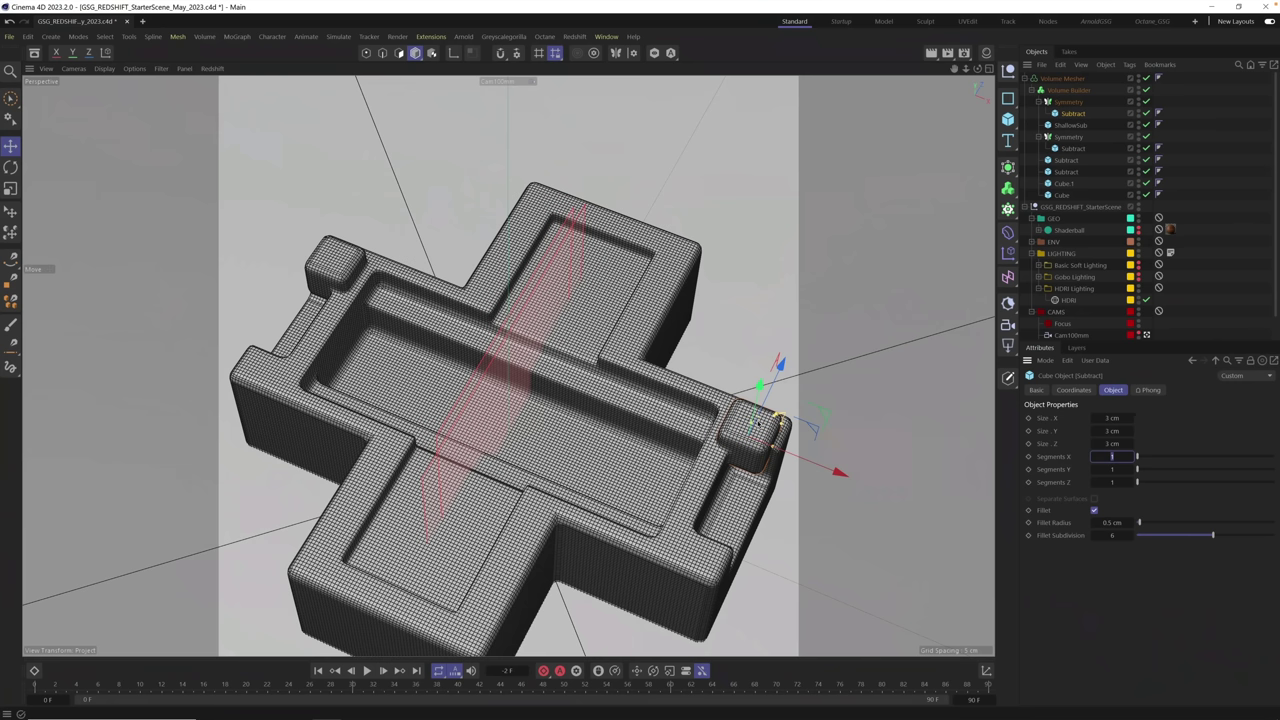
# - Set the copied Subtract cube's X, Y and Z sizes to 2 cm
pyautogui.click(1126, 417)
pyautogui.write('2')
pyautogui.press('Tab')
pyautogui.write('2')
pyautogui.press('Tab')
pyautogui.write('2')
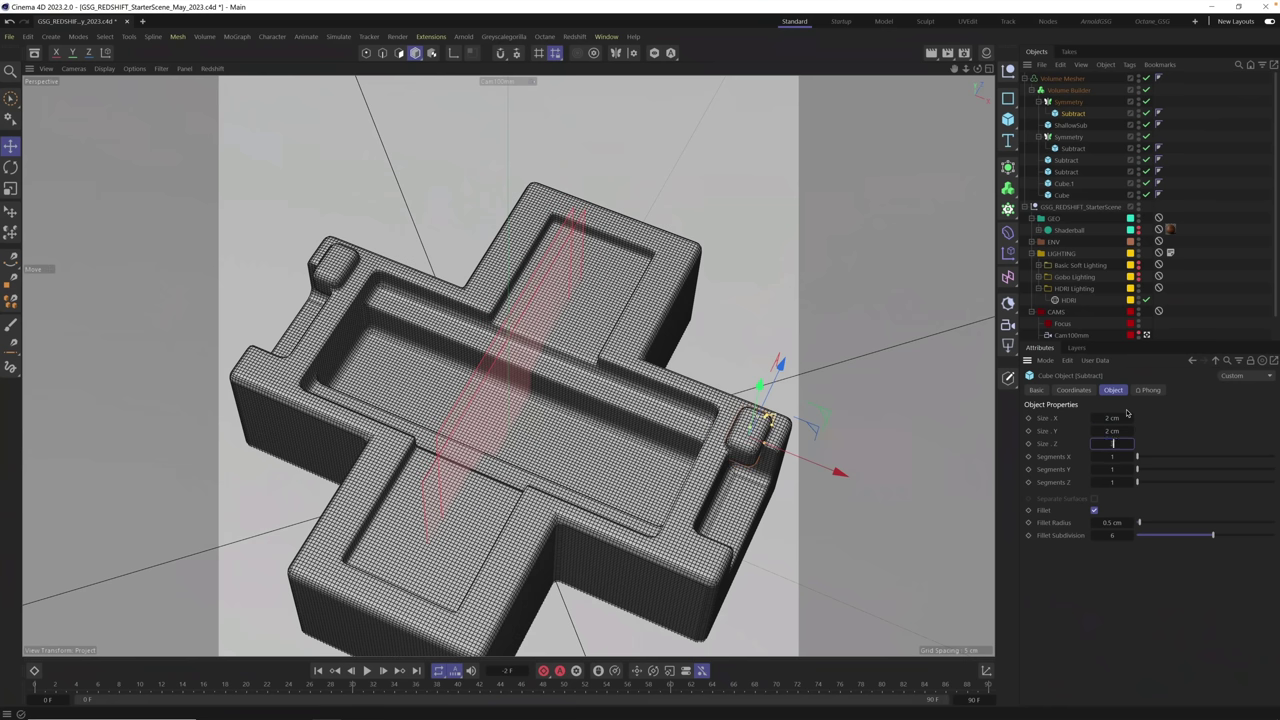
pyautogui.press('Tab')
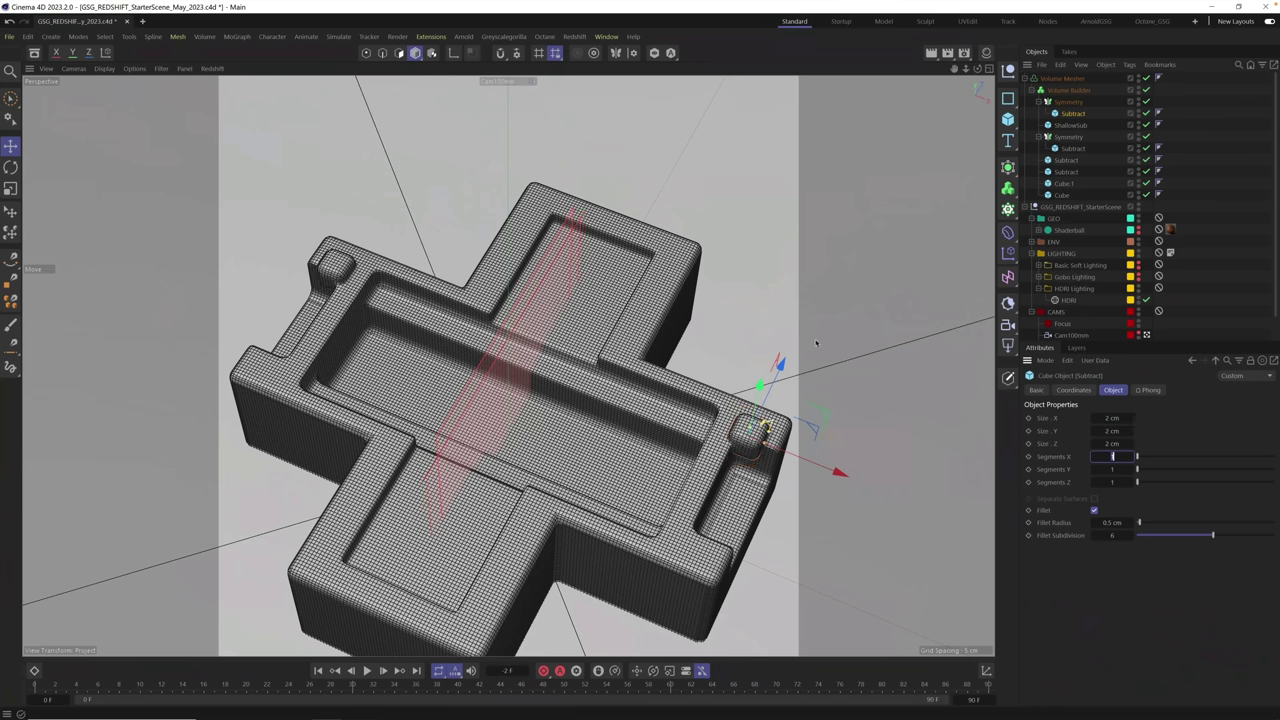
# - Shift the small Subtract cube closer to the arm's corner and set its X, Y and Z sizes to 1.5 cm
pyautogui.moveTo(783, 372); pyautogui.dragTo(800, 361)
pyautogui.click(1114, 415)
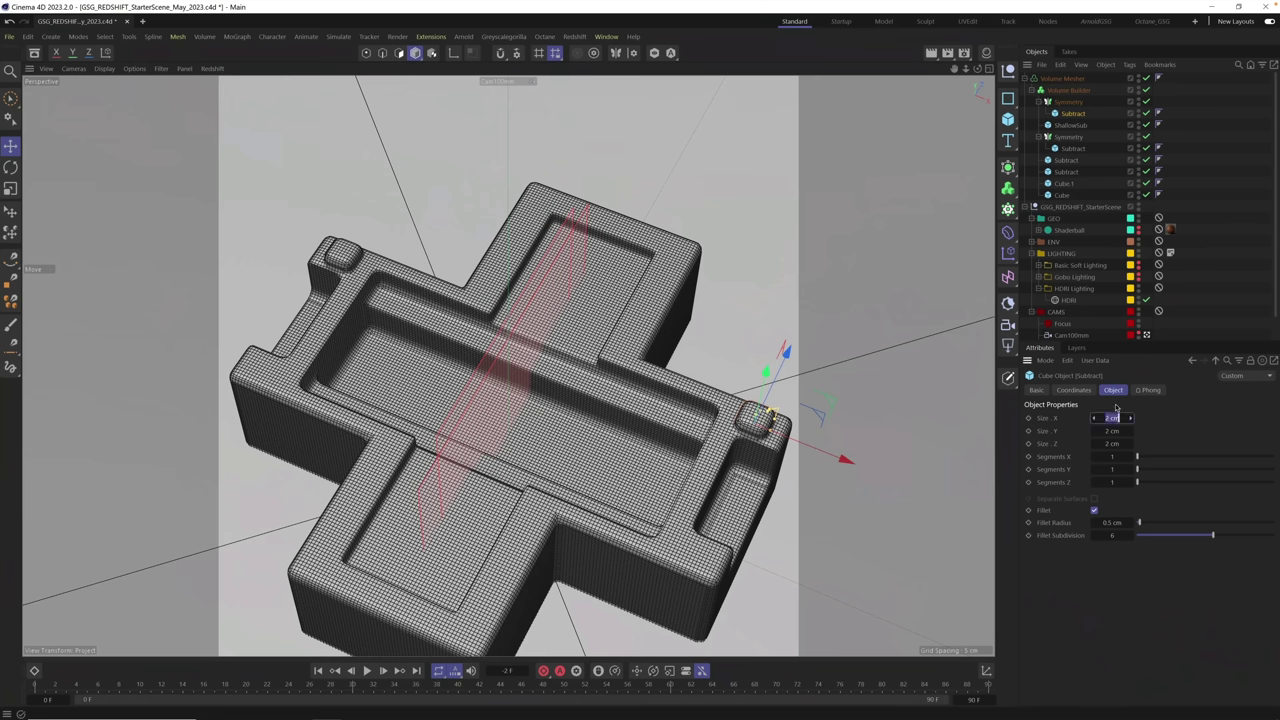
pyautogui.write('1.5')
pyautogui.press('Tab')
pyautogui.write('1.5')
pyautogui.press('Tab')
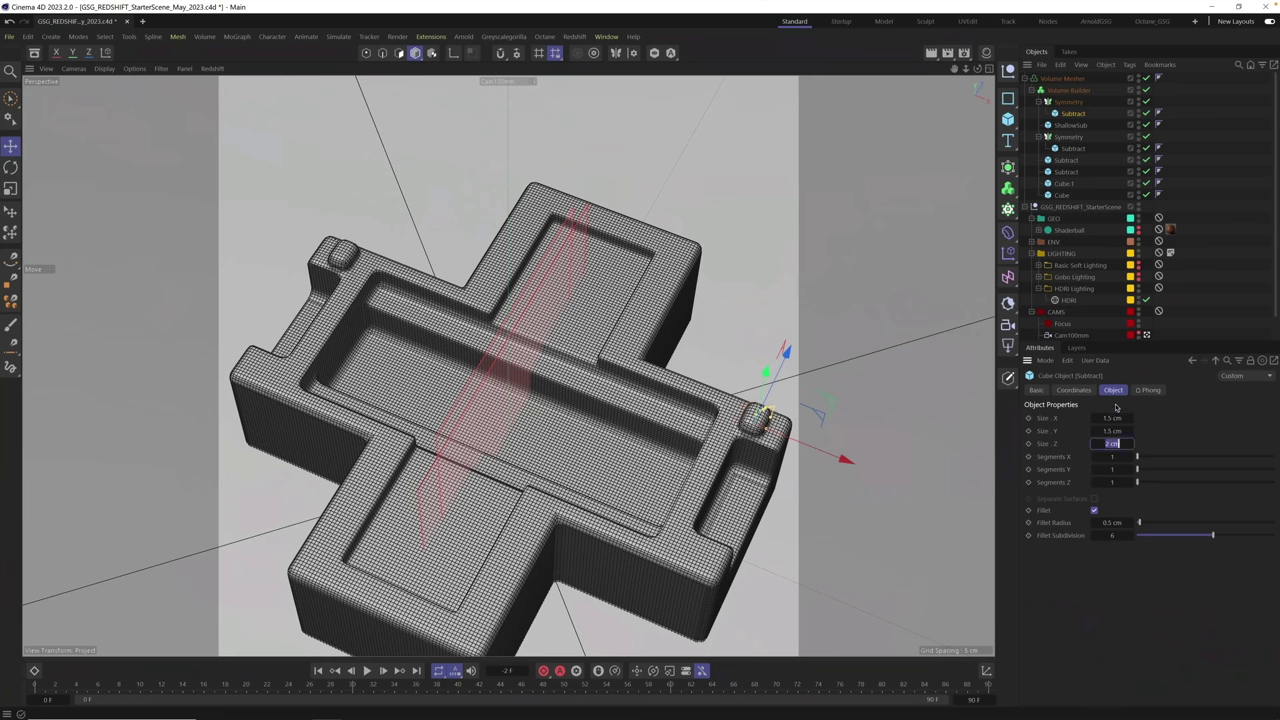
pyautogui.write('1.5')
pyautogui.press('Return')
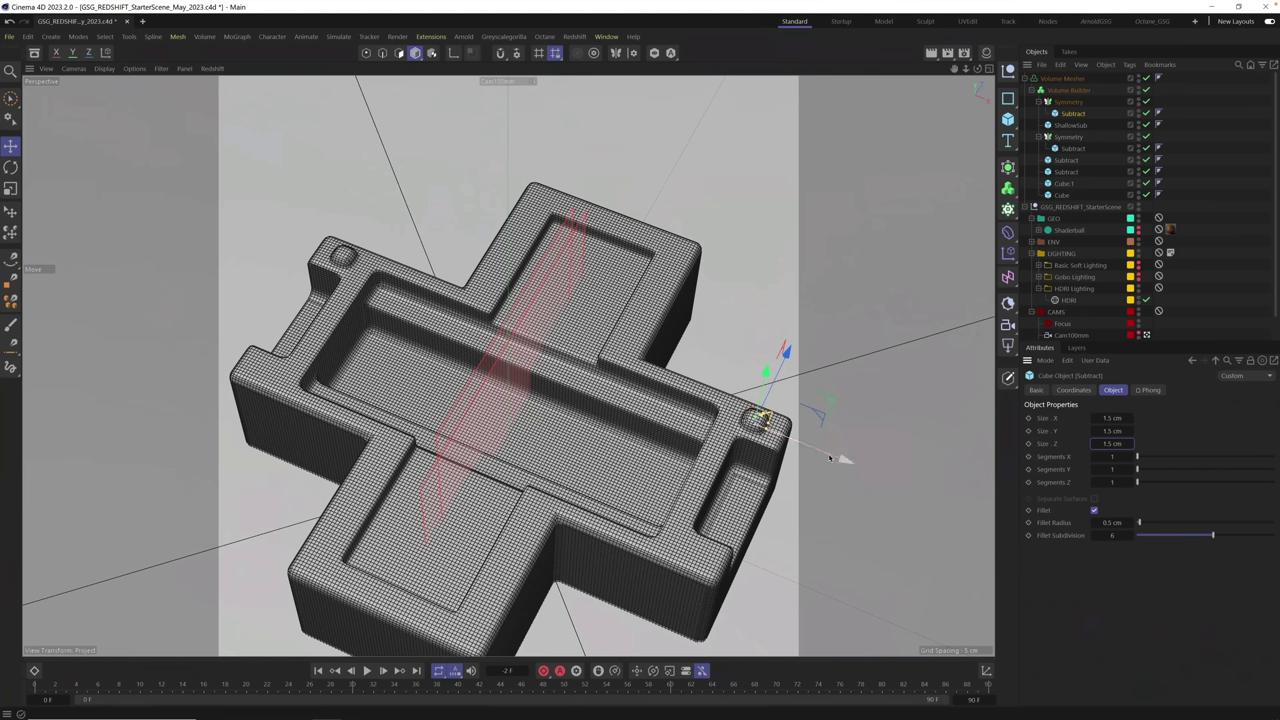
# - Nudge the small cube outward along X, set its fillet radius to 0.3 cm and raise it slightly along Y
pyautogui.moveTo(835, 458); pyautogui.dragTo(840, 459)
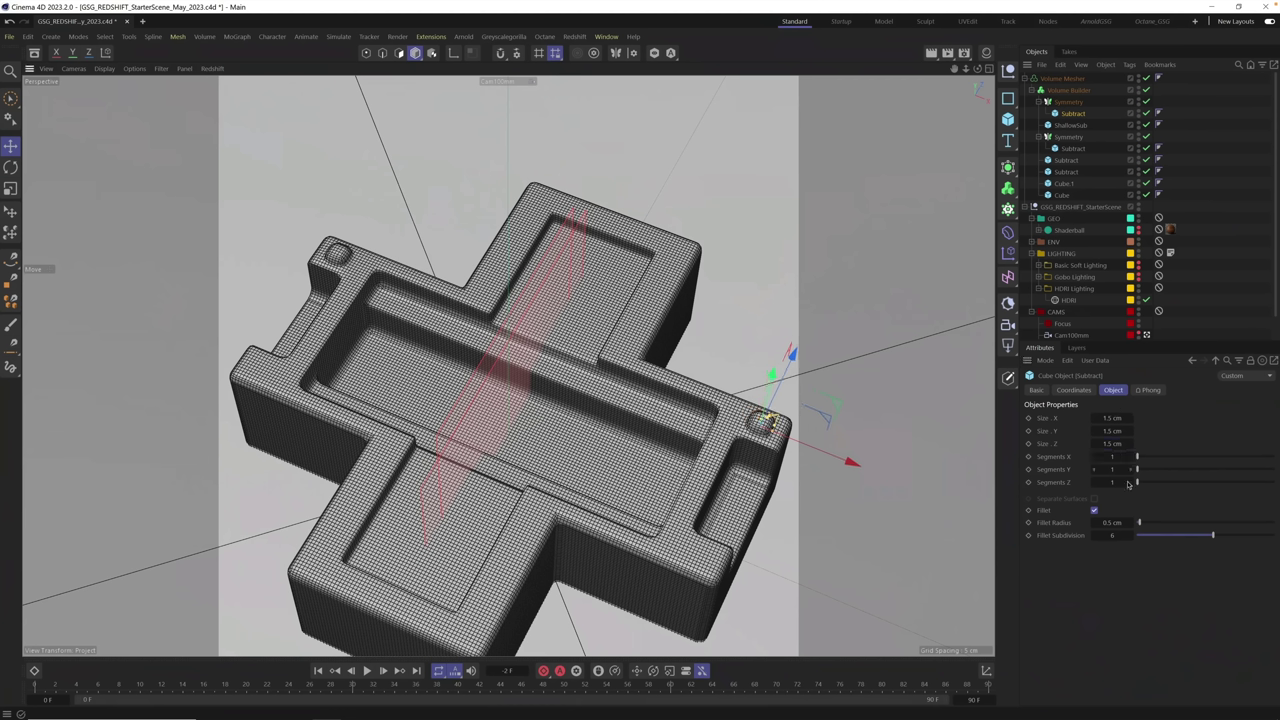
pyautogui.click(1118, 522)
pyautogui.write('0.3')
pyautogui.press('Return')
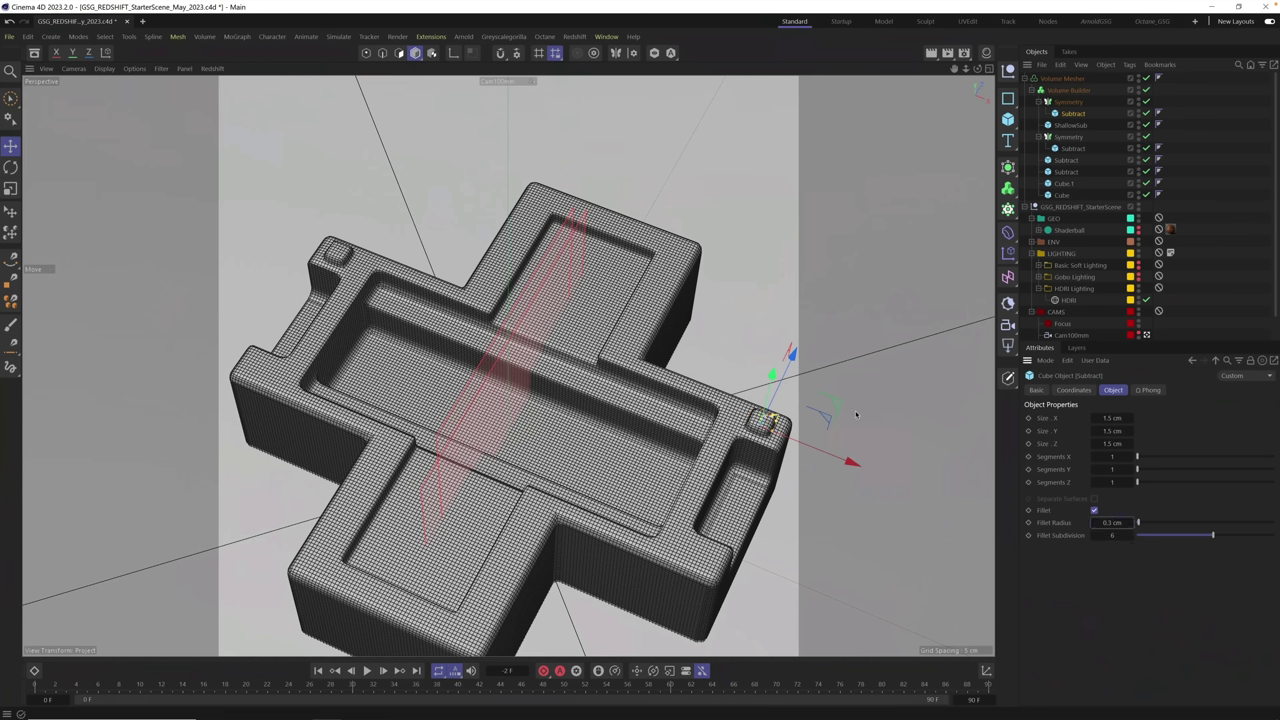
pyautogui.moveTo(772, 376); pyautogui.dragTo(773, 372)
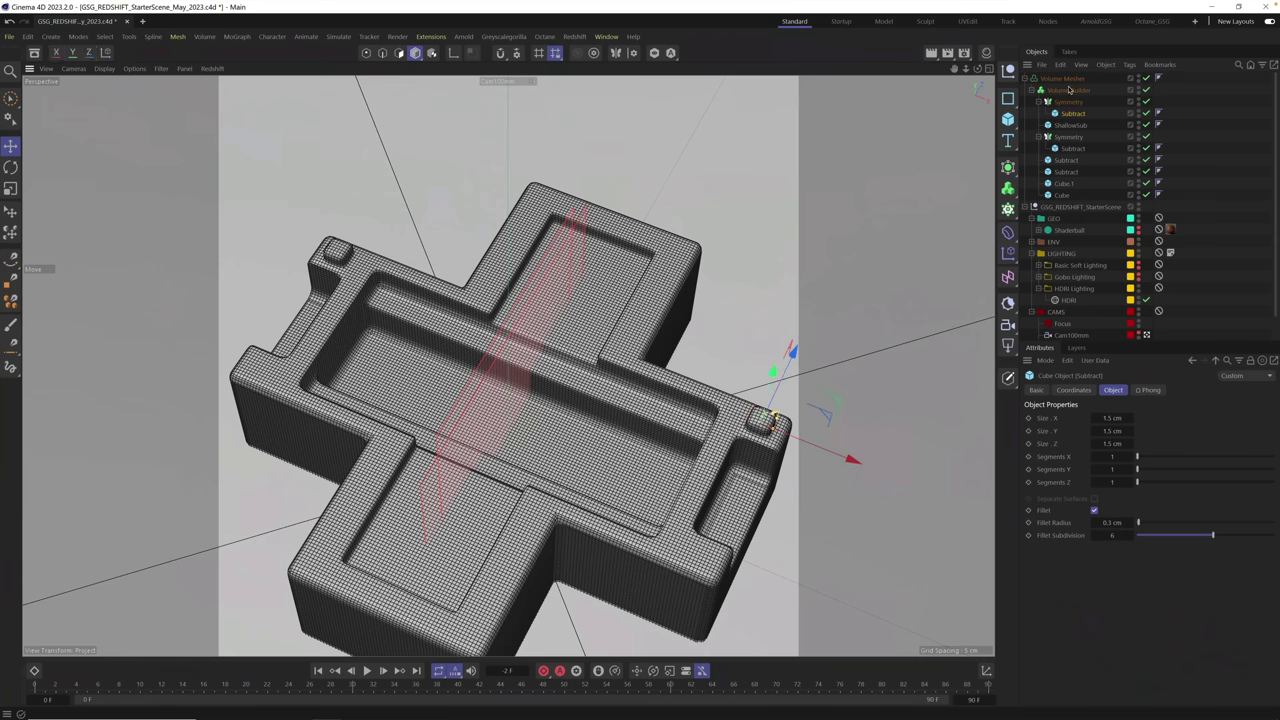
# - Set the new Symmetry's mode to Subtract in the Volume Builder to cut small square recesses into two corners
pyautogui.click(1069, 90)
pyautogui.click(1117, 466)
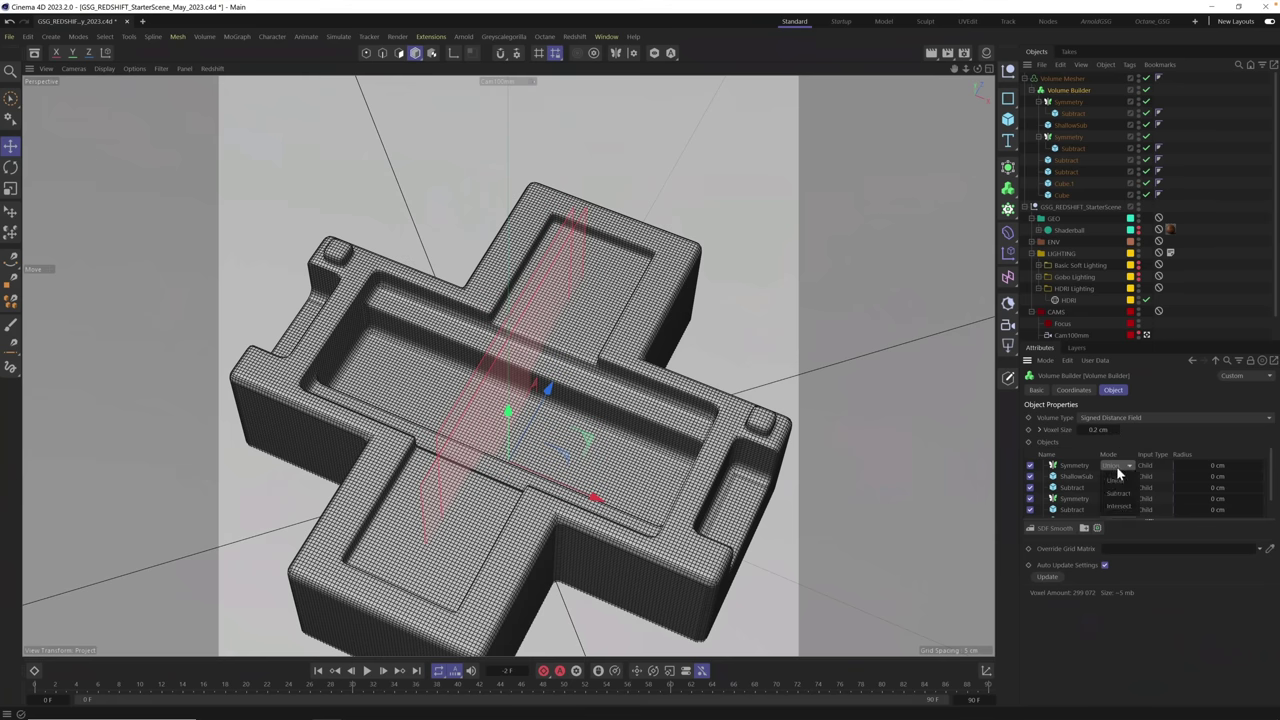
pyautogui.click(1118, 493)
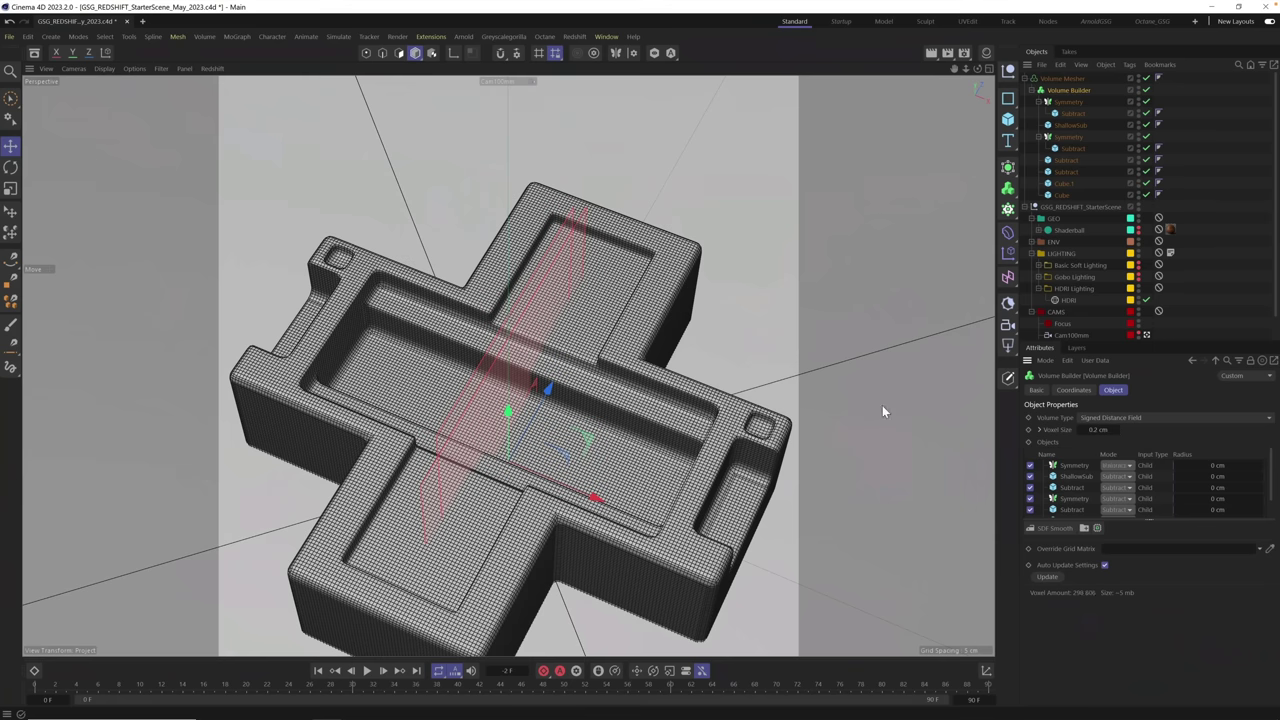
# - Shift the small Subtract cube slightly outward along X to centre its square recess in the corner
pyautogui.keyDown('alt'); pyautogui.moveTo(768, 435); pyautogui.dragTo(950, 337); pyautogui.keyUp('alt')
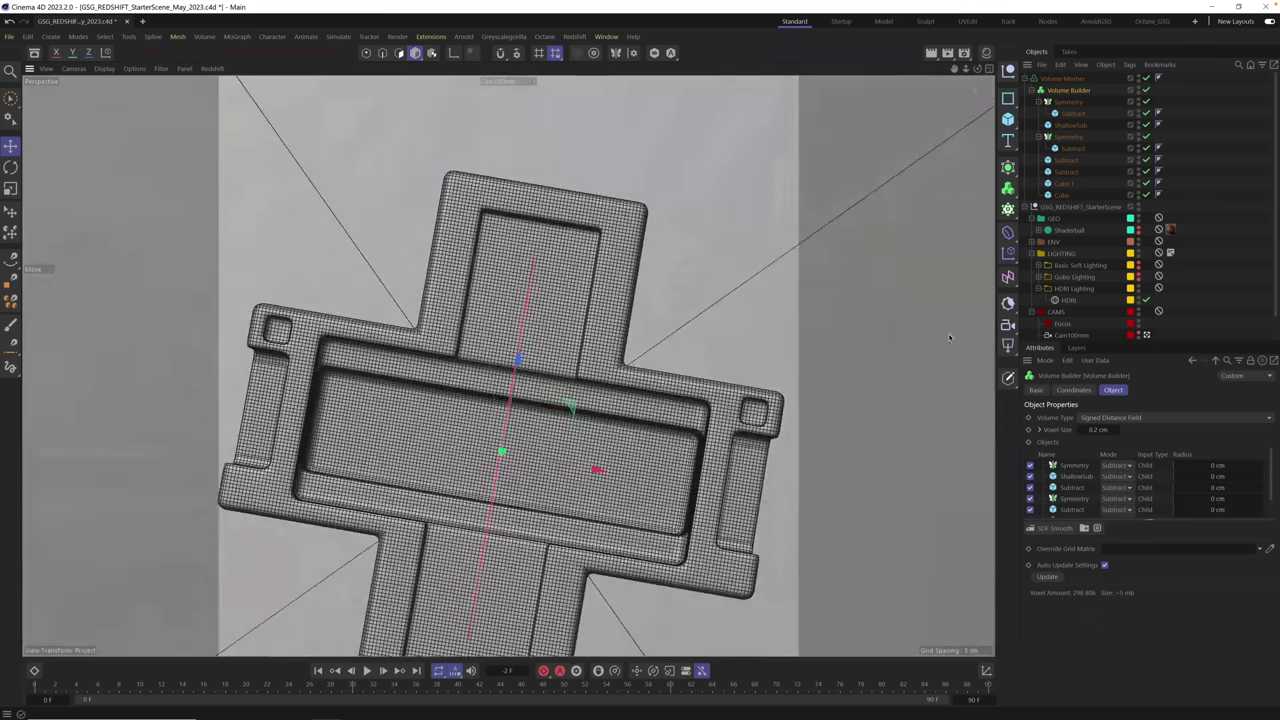
pyautogui.scroll(8, 914, 366)
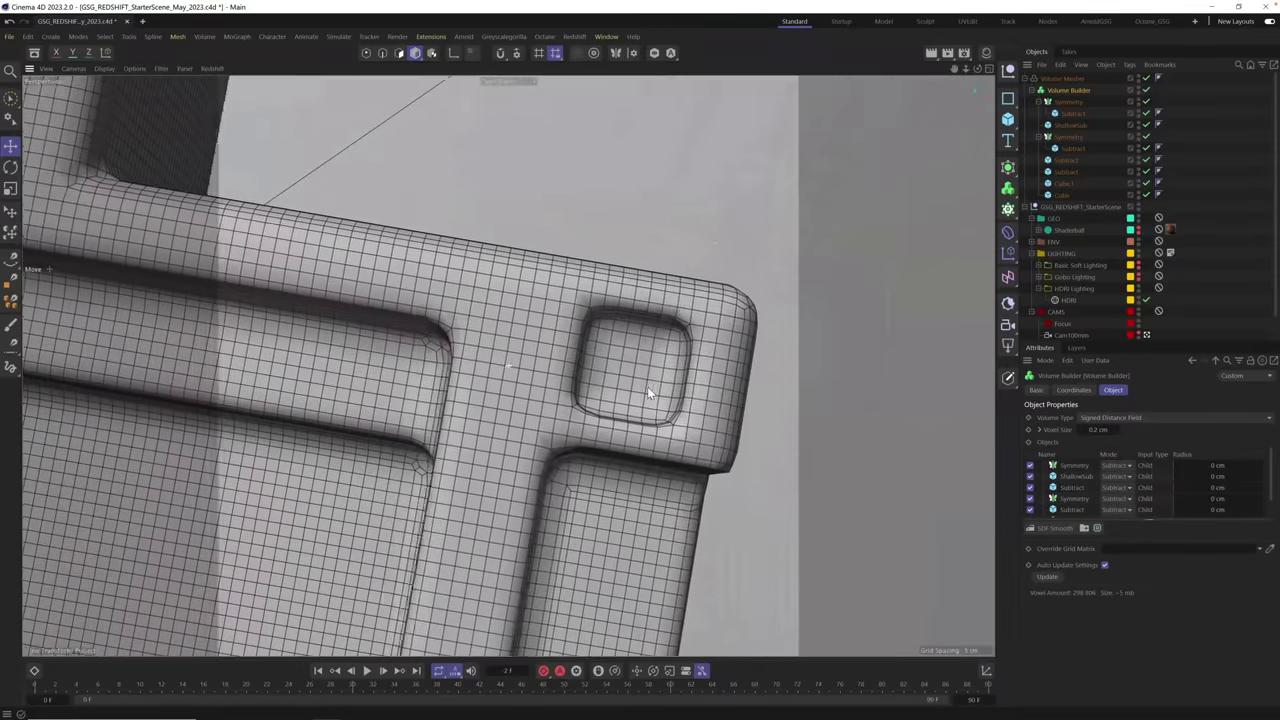
pyautogui.scroll(2, 620, 320)
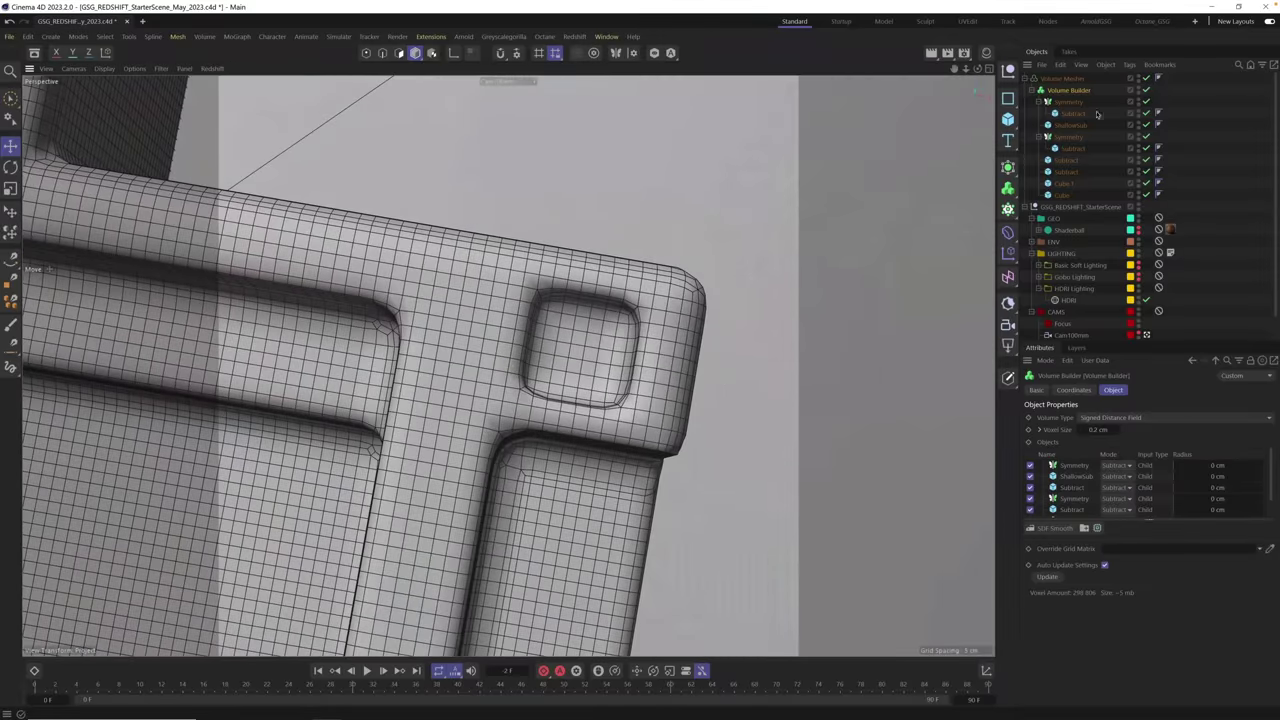
pyautogui.click(1072, 102)
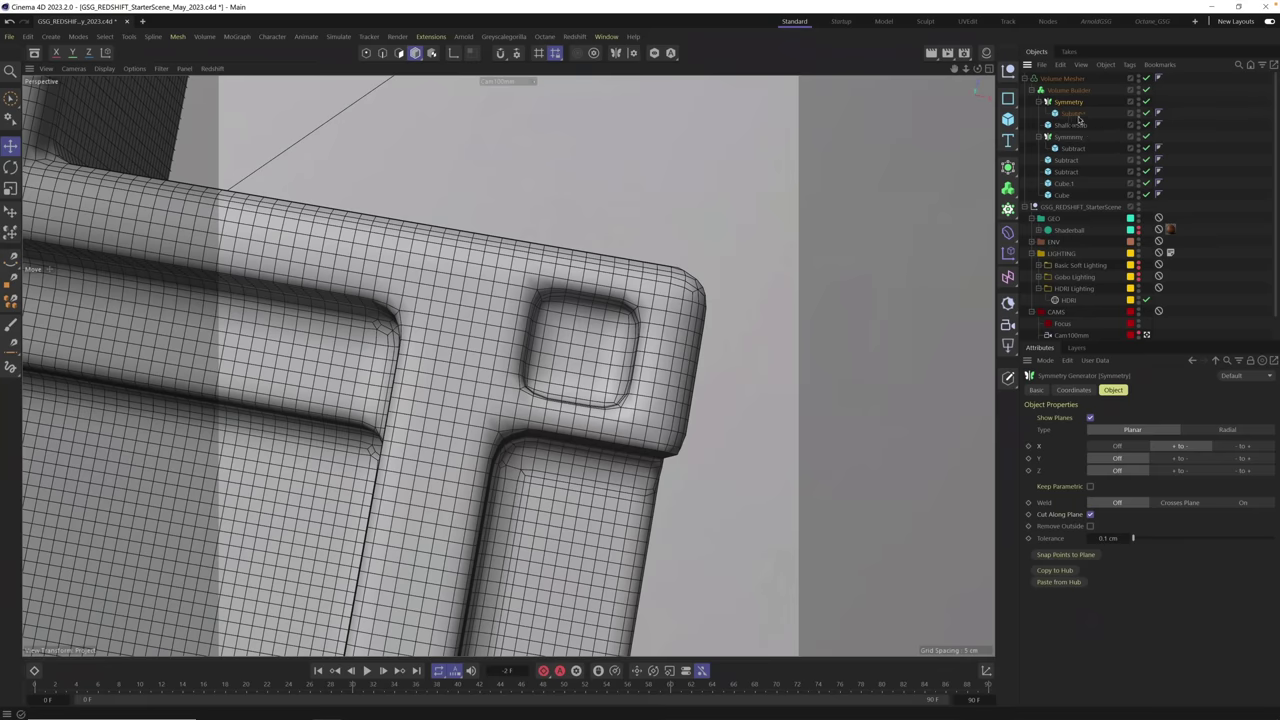
pyautogui.click(1075, 114)
pyautogui.moveTo(677, 366); pyautogui.dragTo(689, 368)
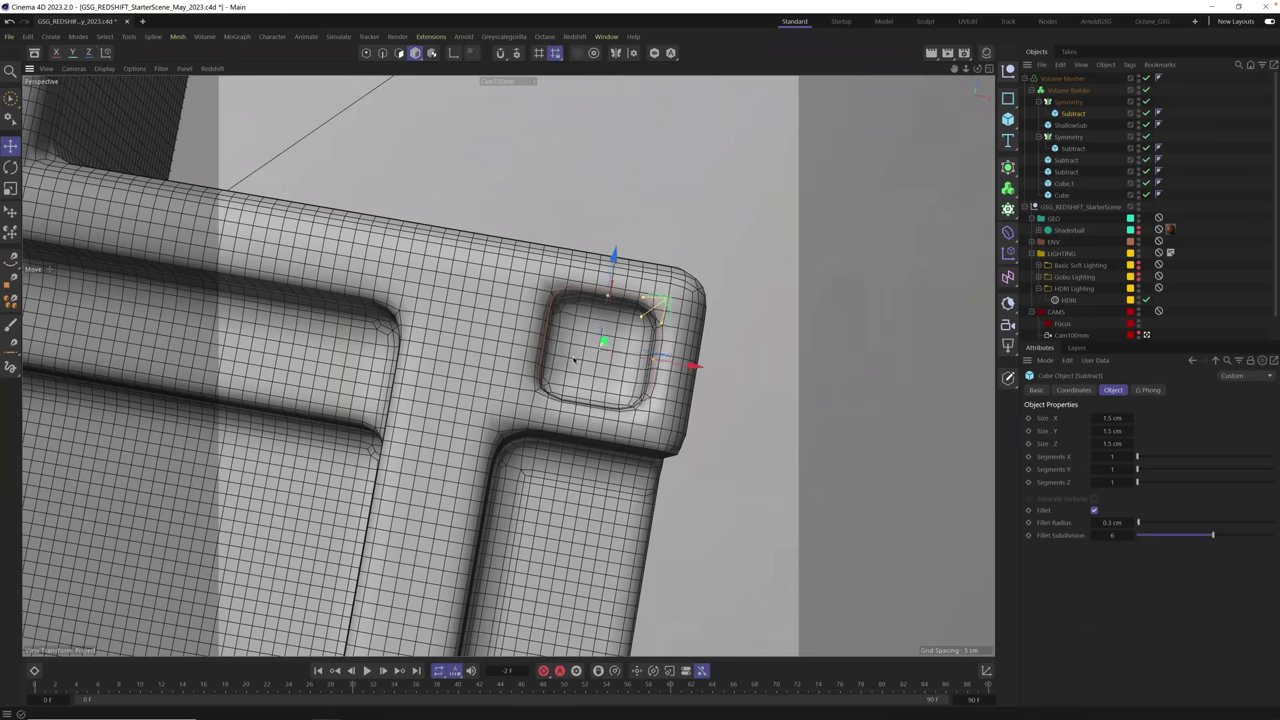
# - Copy the Symmetry with the small Subtract cube, place it first inside the Volume Builder and leave its mode on Union
pyautogui.scroll(-5, 574, 361)
pyautogui.keyDown('alt'); pyautogui.moveTo(574, 361); pyautogui.dragTo(550, 290); pyautogui.keyUp('alt')
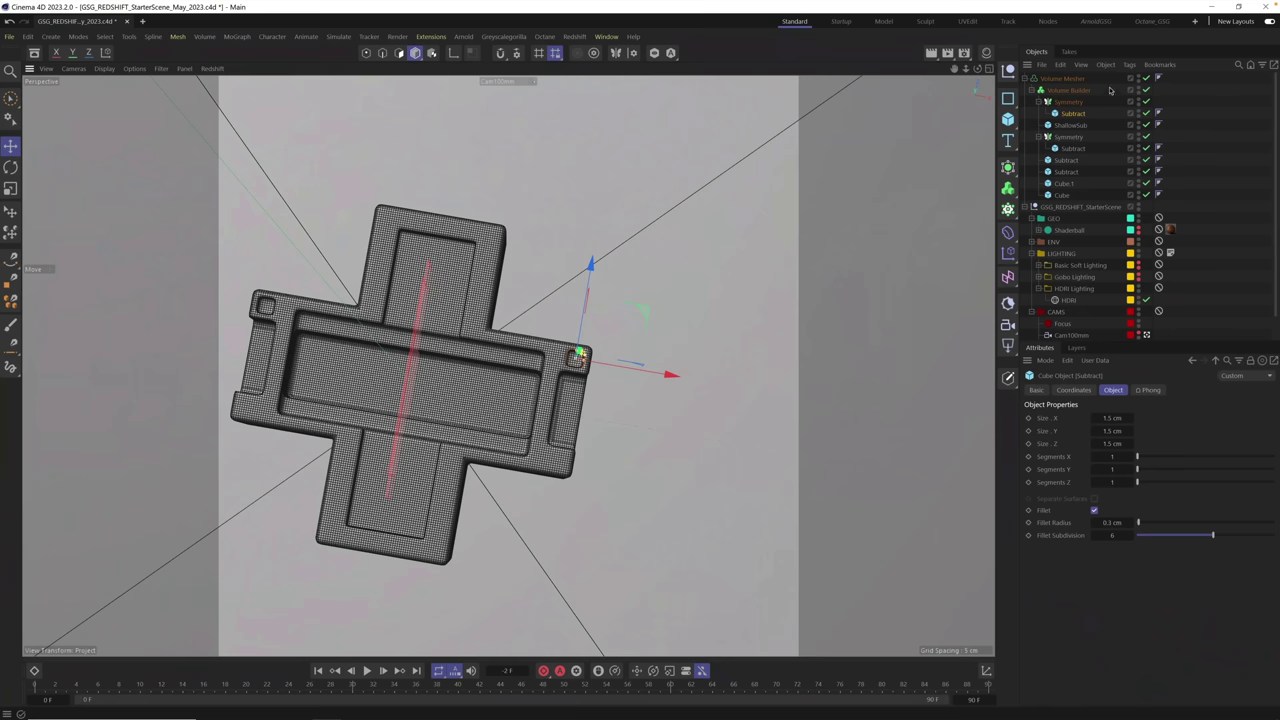
pyautogui.click(1068, 102)
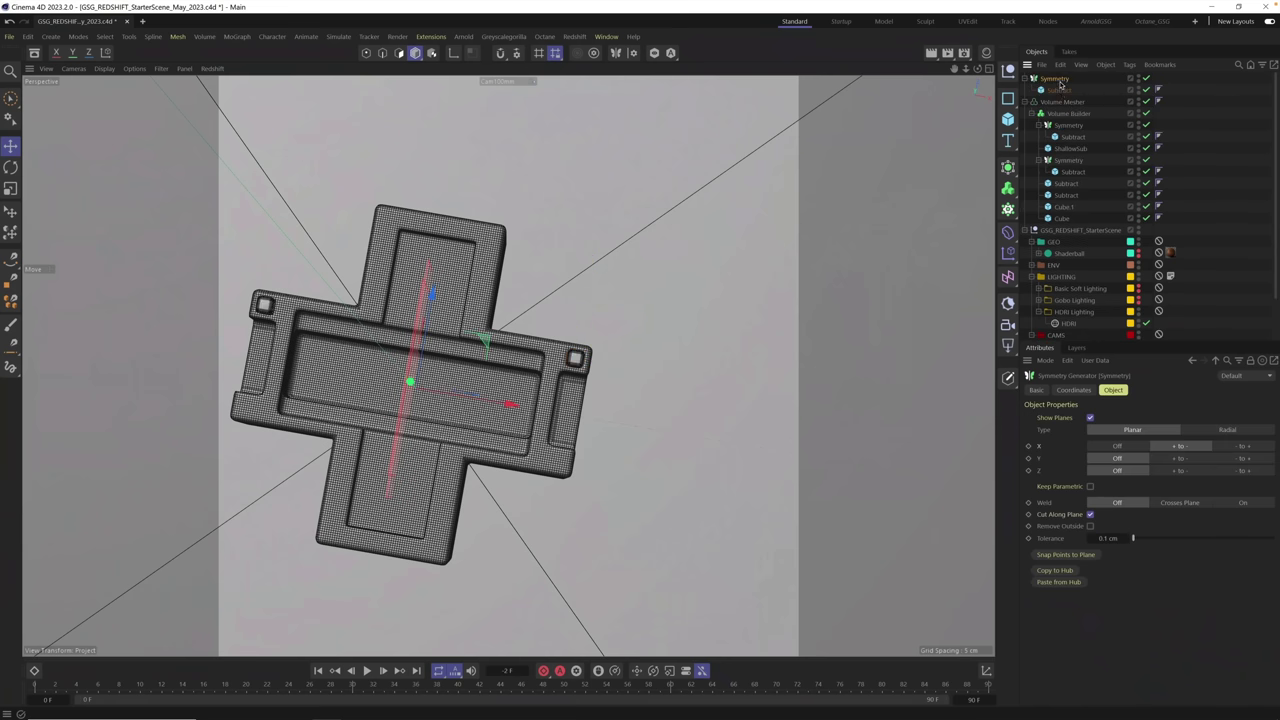
pyautogui.moveTo(1066, 102)
pyautogui.keyDown('ctrl'); pyautogui.mouseDown()
pyautogui.moveTo(1080, 132)
pyautogui.moveTo(1075, 122)
pyautogui.mouseUp(); pyautogui.keyUp('ctrl')
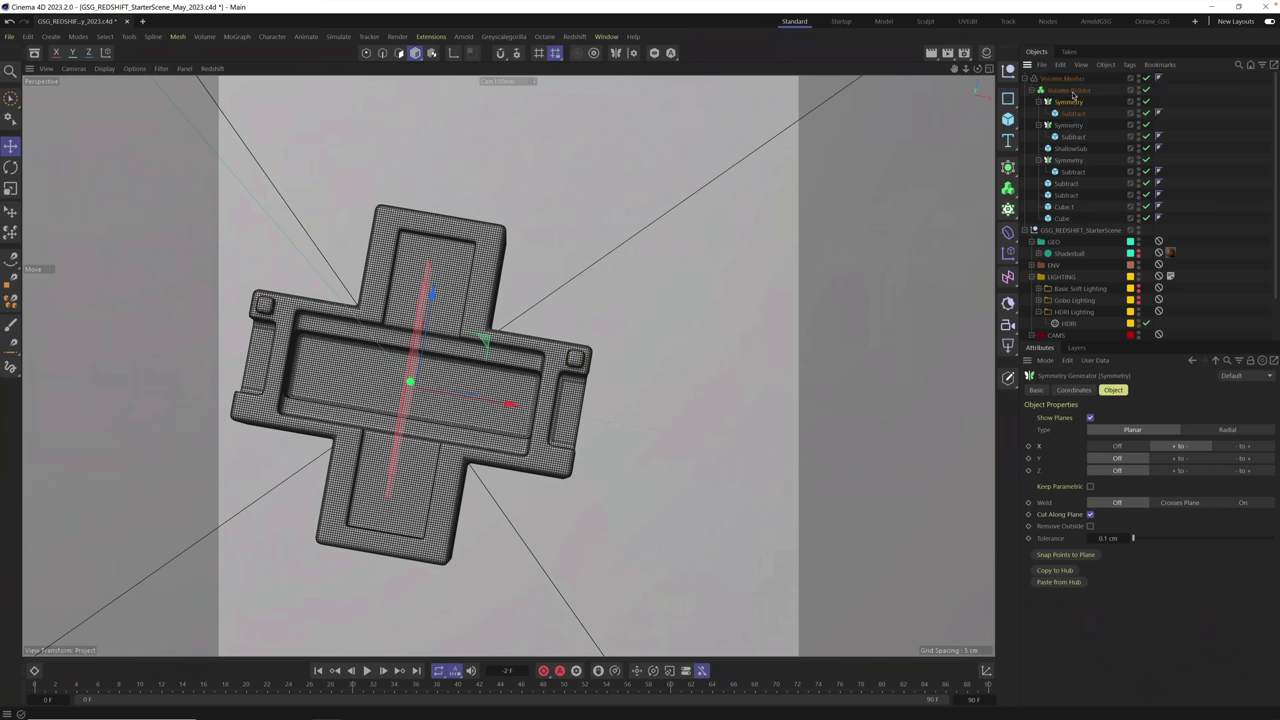
pyautogui.click(1070, 91)
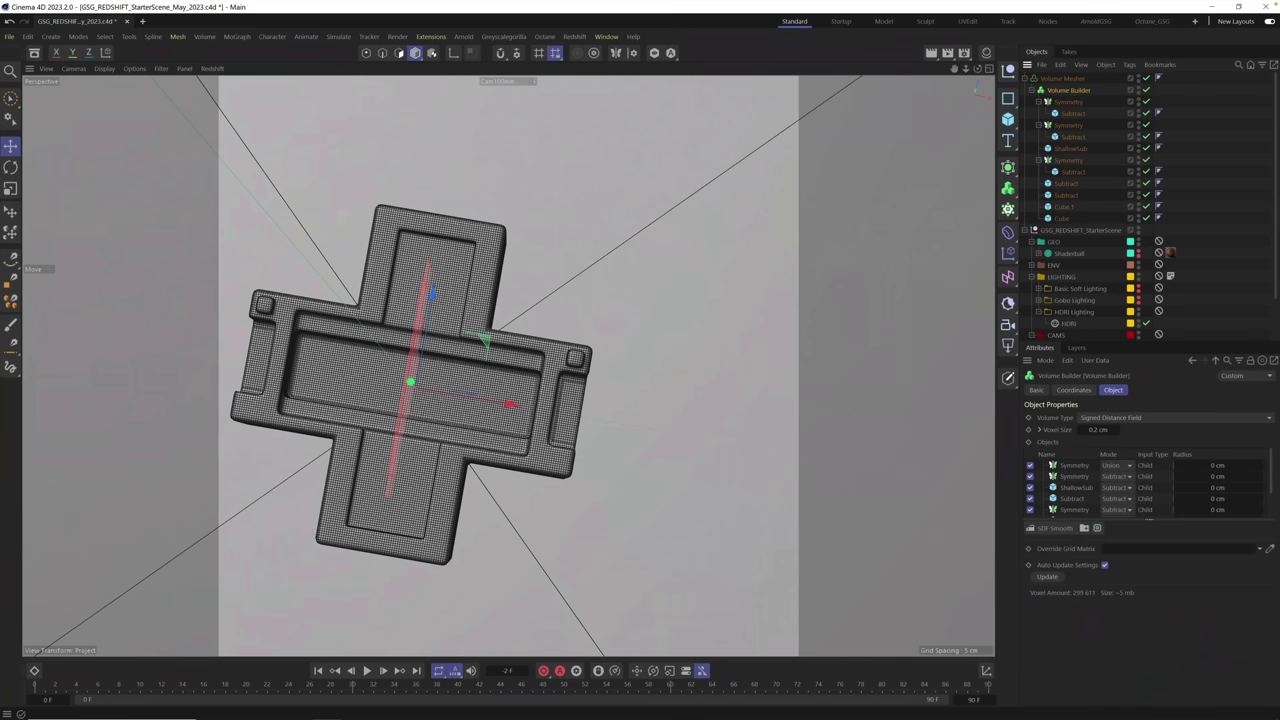
pyautogui.click(1115, 466)
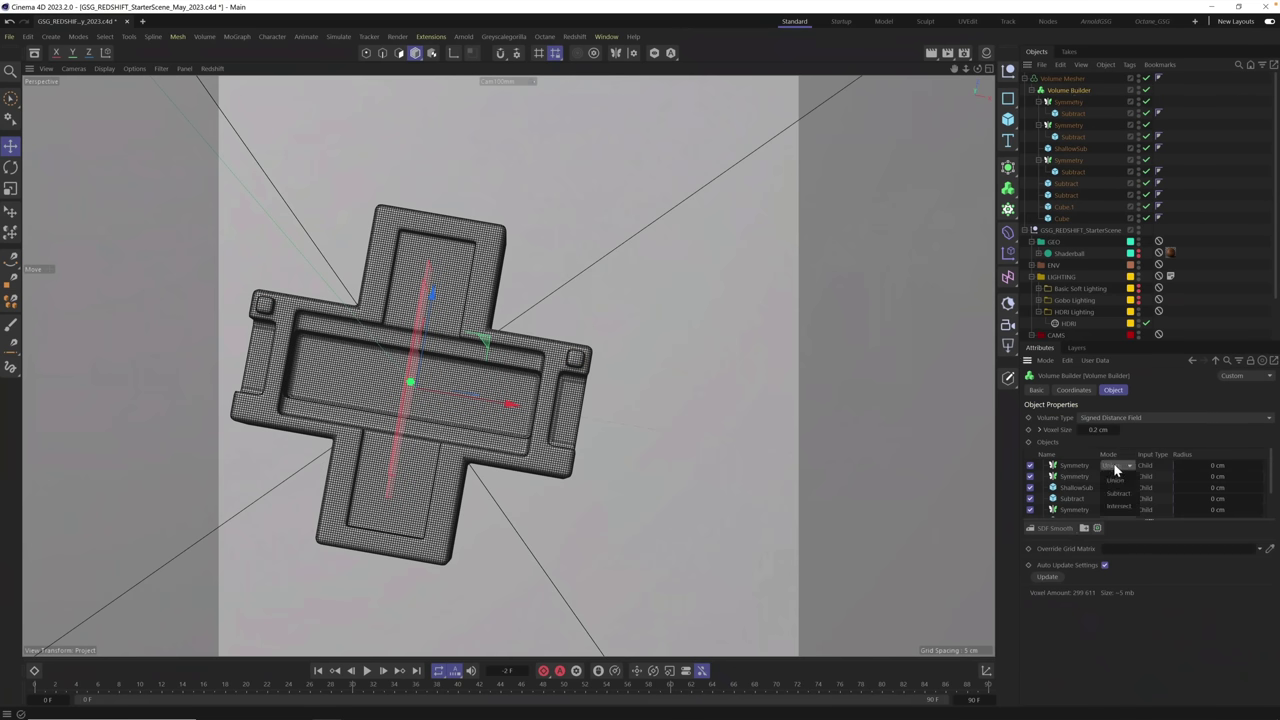
pyautogui.click(1092, 449)
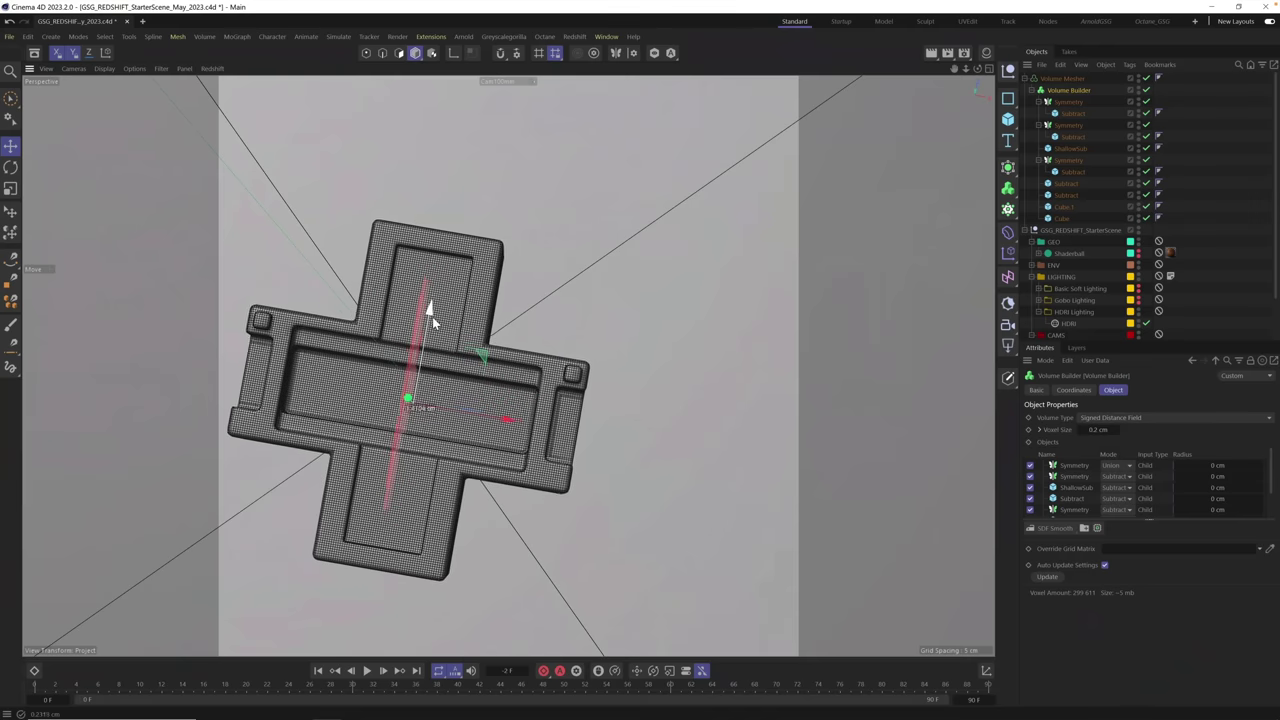
# - Move the copied small cube along Z to the other corner at the same end of the arm, forming mirrored raised squares
pyautogui.click(1072, 113)
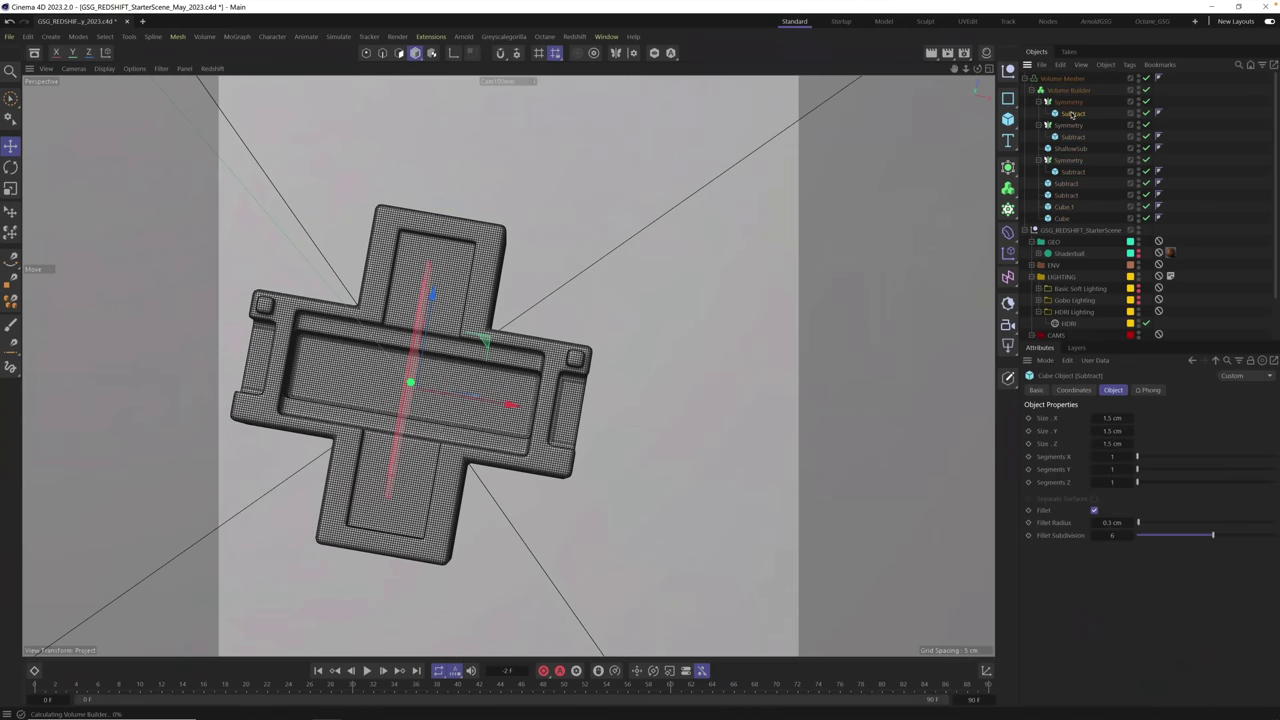
pyautogui.moveTo(590, 272); pyautogui.dragTo(578, 377)
pyautogui.keyDown('alt'); pyautogui.moveTo(640, 420); pyautogui.dragTo(900, 320, button='right'); pyautogui.keyUp('alt')
pyautogui.moveTo(514, 368)
pyautogui.mouseDown()
pyautogui.moveTo(421, 370)
pyautogui.moveTo(516, 372)
pyautogui.mouseUp()
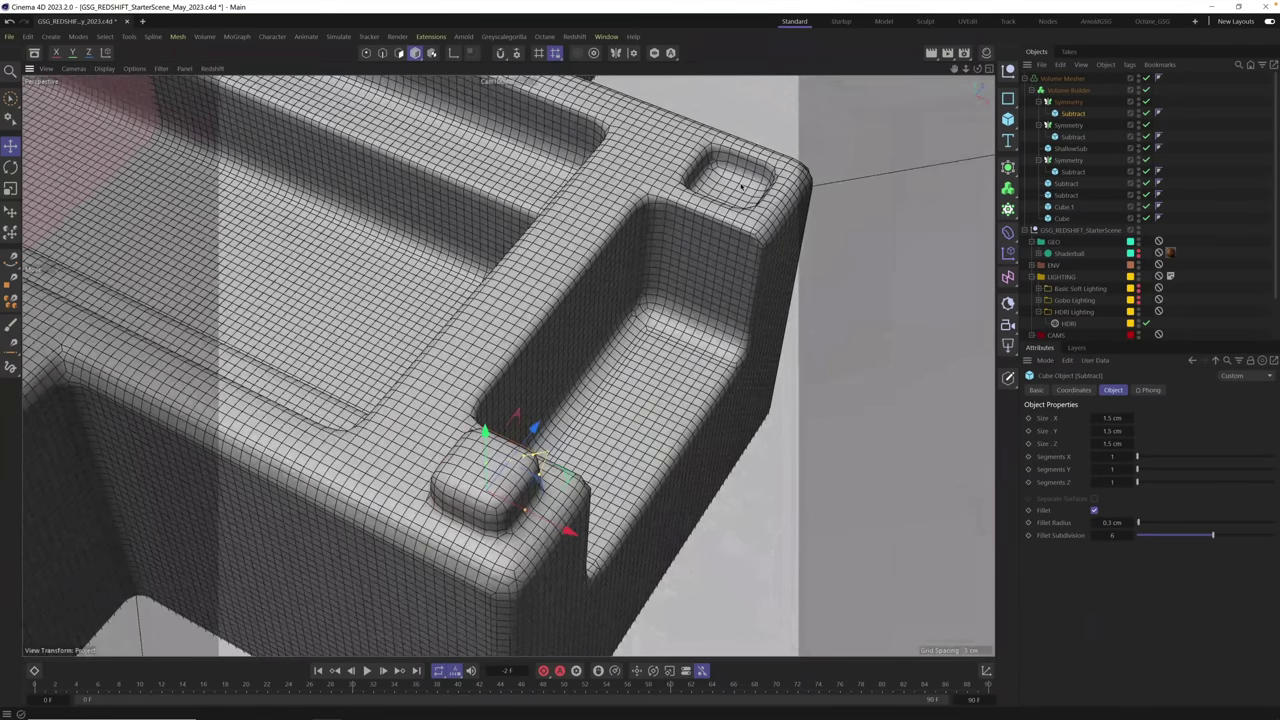
# - Inspect the corner squares and the overall cross-shaped model from several angles
pyautogui.keyDown('alt'); pyautogui.moveTo(475, 496); pyautogui.dragTo(611, 471); pyautogui.keyUp('alt')
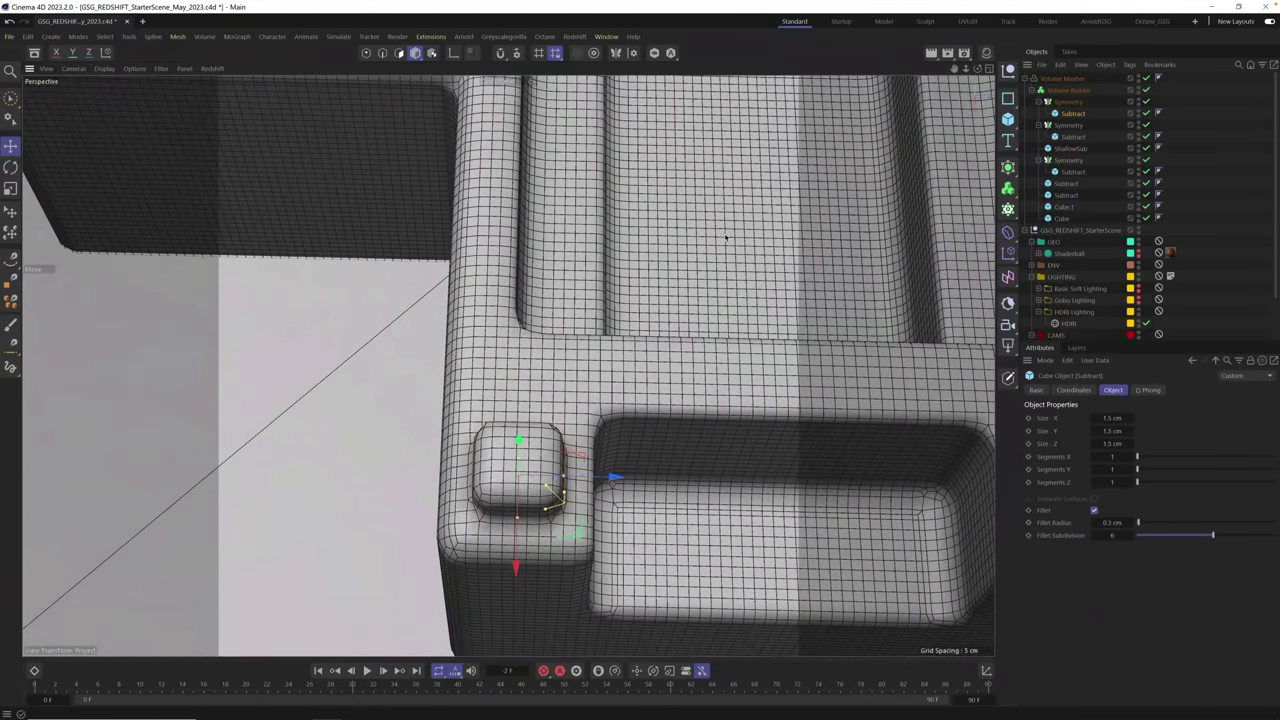
pyautogui.keyDown('alt'); pyautogui.moveTo(727, 237); pyautogui.dragTo(571, 336); pyautogui.keyUp('alt')
pyautogui.keyDown('alt'); pyautogui.moveTo(558, 392); pyautogui.dragTo(389, 325); pyautogui.keyUp('alt')
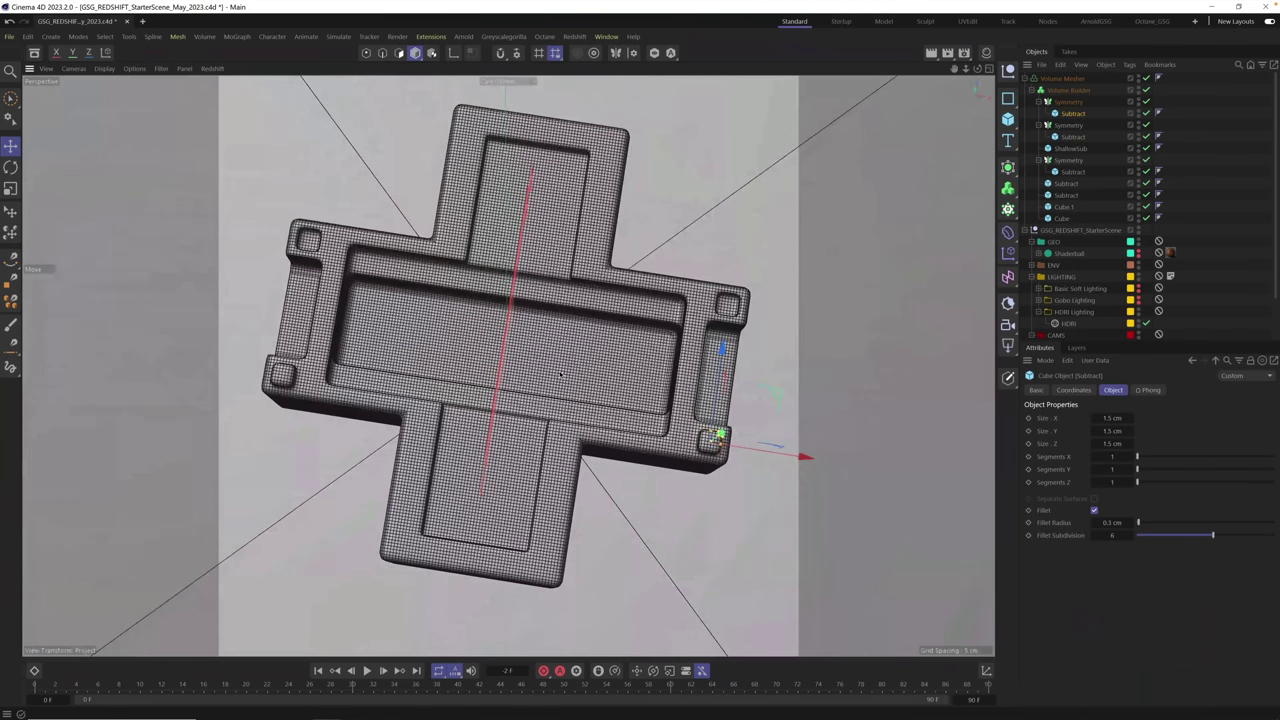
pyautogui.keyDown('alt'); pyautogui.moveTo(560, 375); pyautogui.dragTo(618, 228); pyautogui.keyUp('alt')
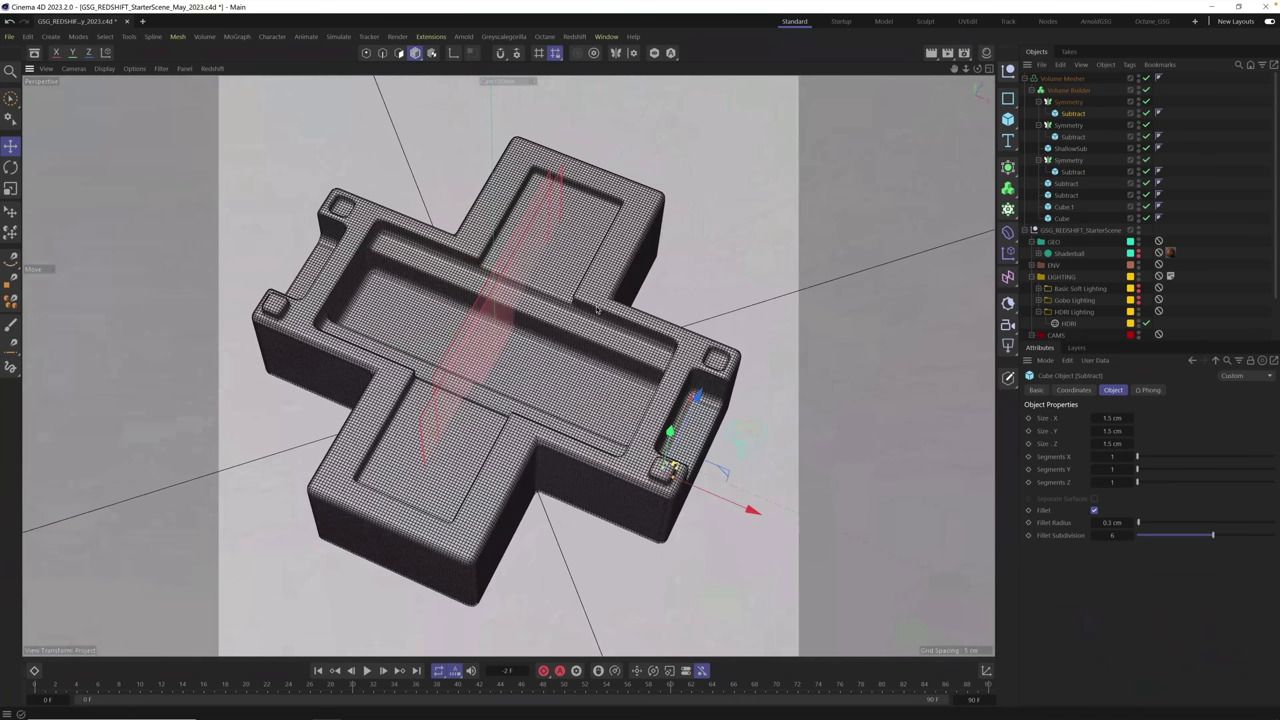
pyautogui.keyDown('alt'); pyautogui.moveTo(586, 324); pyautogui.dragTo(480, 268); pyautogui.keyUp('alt')
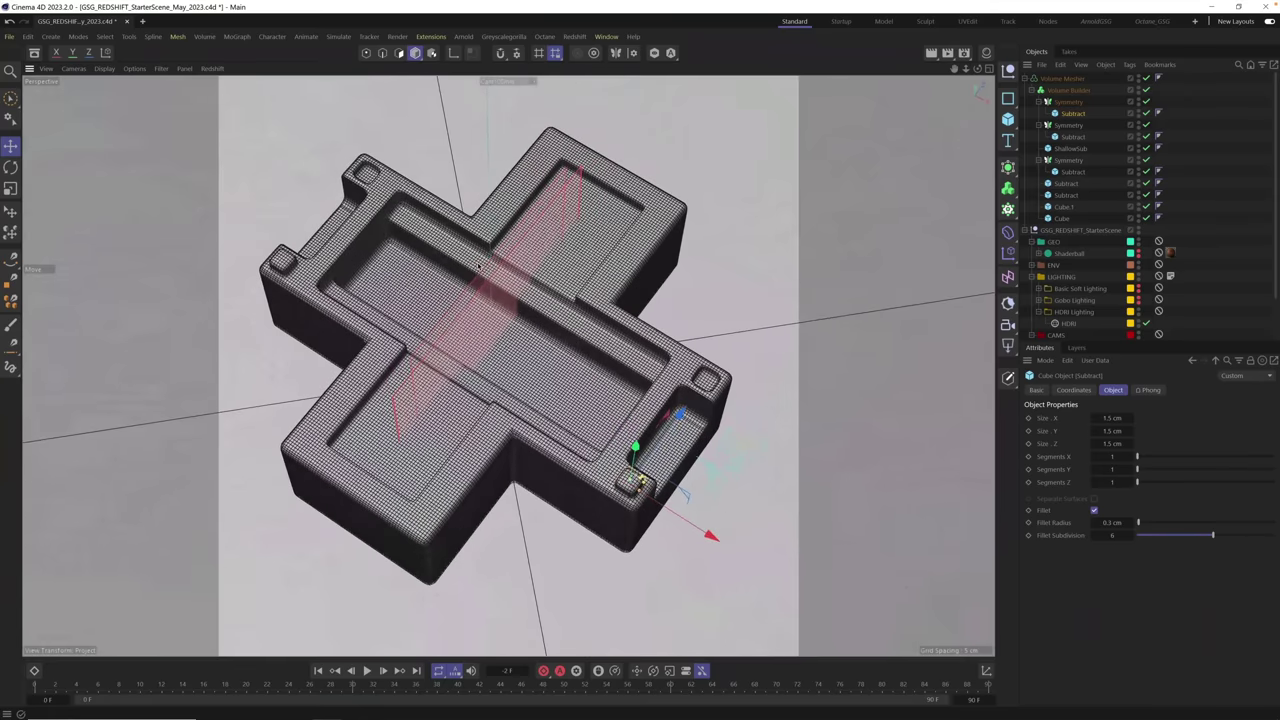
pyautogui.keyDown('alt'); pyautogui.moveTo(546, 374); pyautogui.dragTo(617, 422); pyautogui.keyUp('alt')
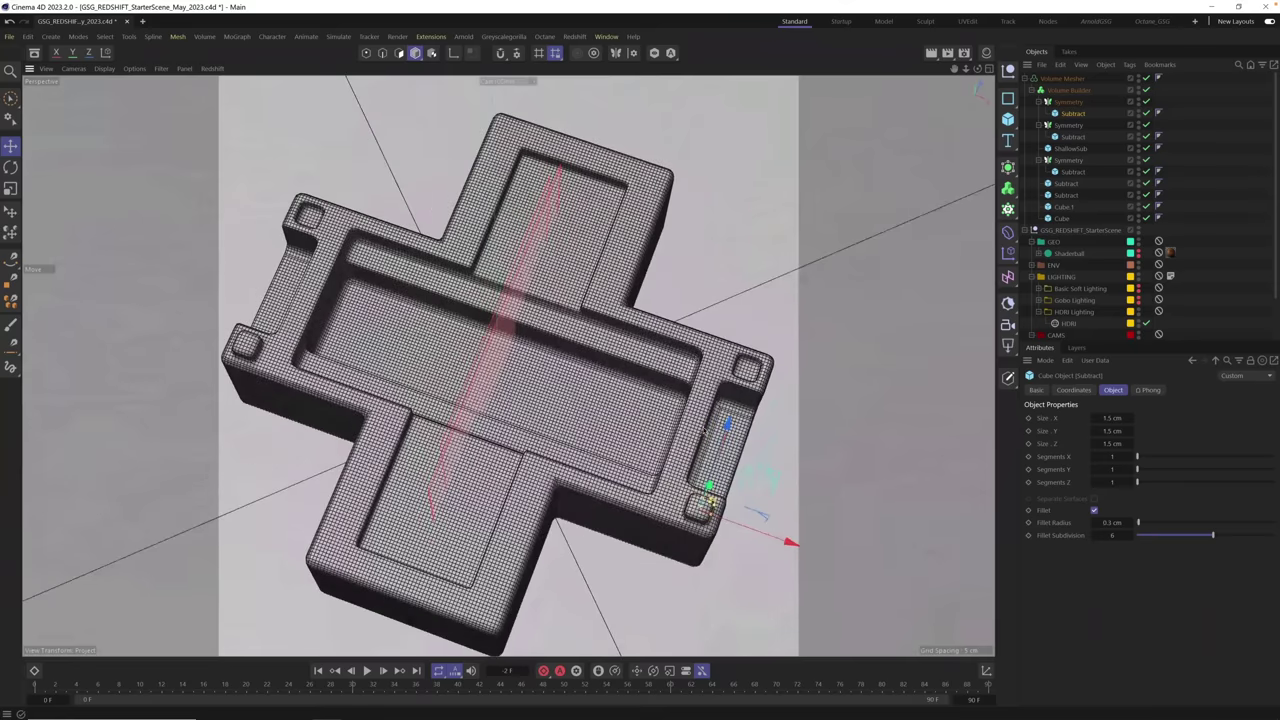
# - Add a Text object and scale it down to a height of about 8.3 cm and a depth of about 0.8 cm
pyautogui.moveTo(1008, 140); pyautogui.dragTo(1049, 165)
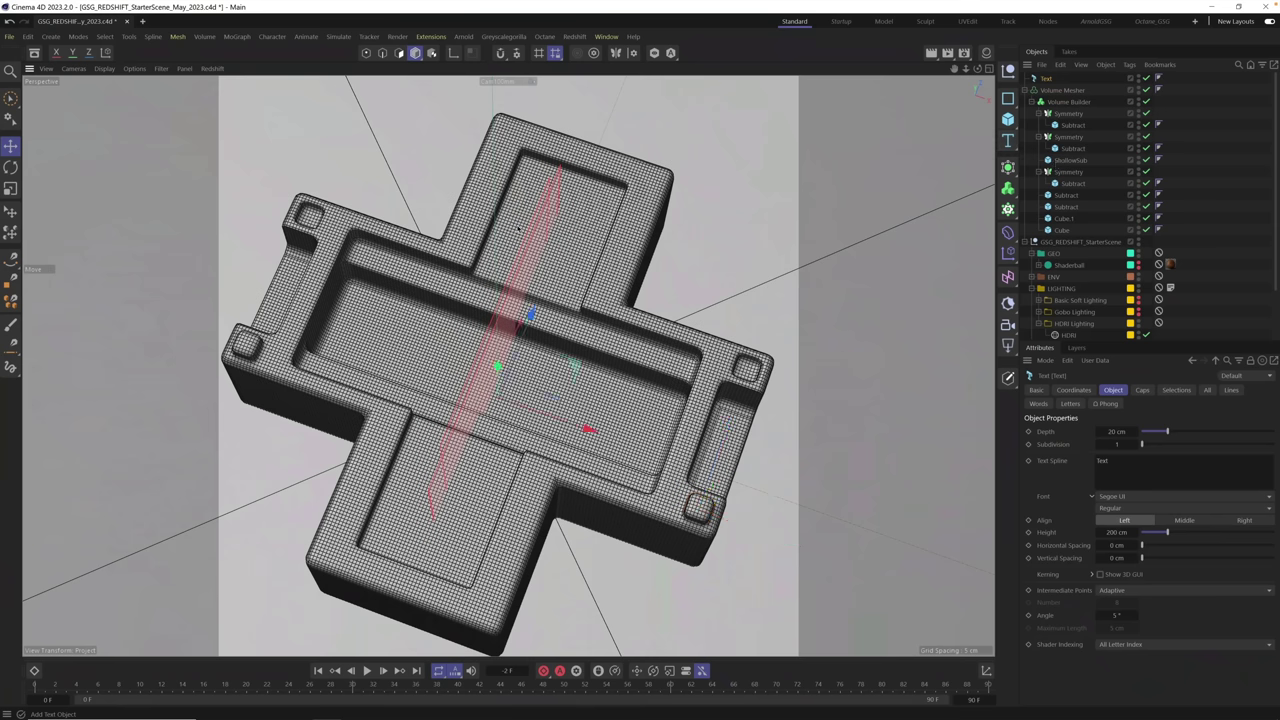
pyautogui.press('t')
pyautogui.moveTo(449, 300); pyautogui.dragTo(262, 378)
# - Rotate the Text object to lie flat in the central recess and raise it above the recess floor
pyautogui.press('r')
pyautogui.moveTo(484, 396); pyautogui.dragTo(537, 284)
pyautogui.click(11, 146)
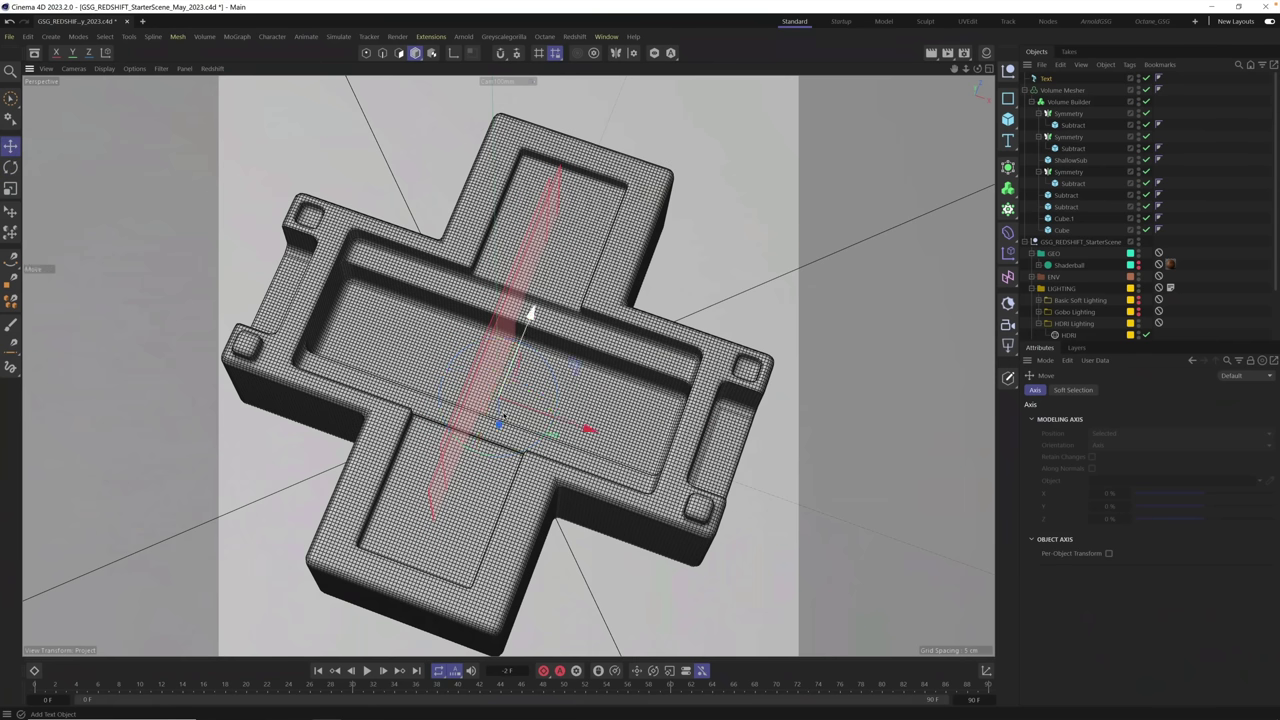
pyautogui.hotkey('ctrl', 'z')
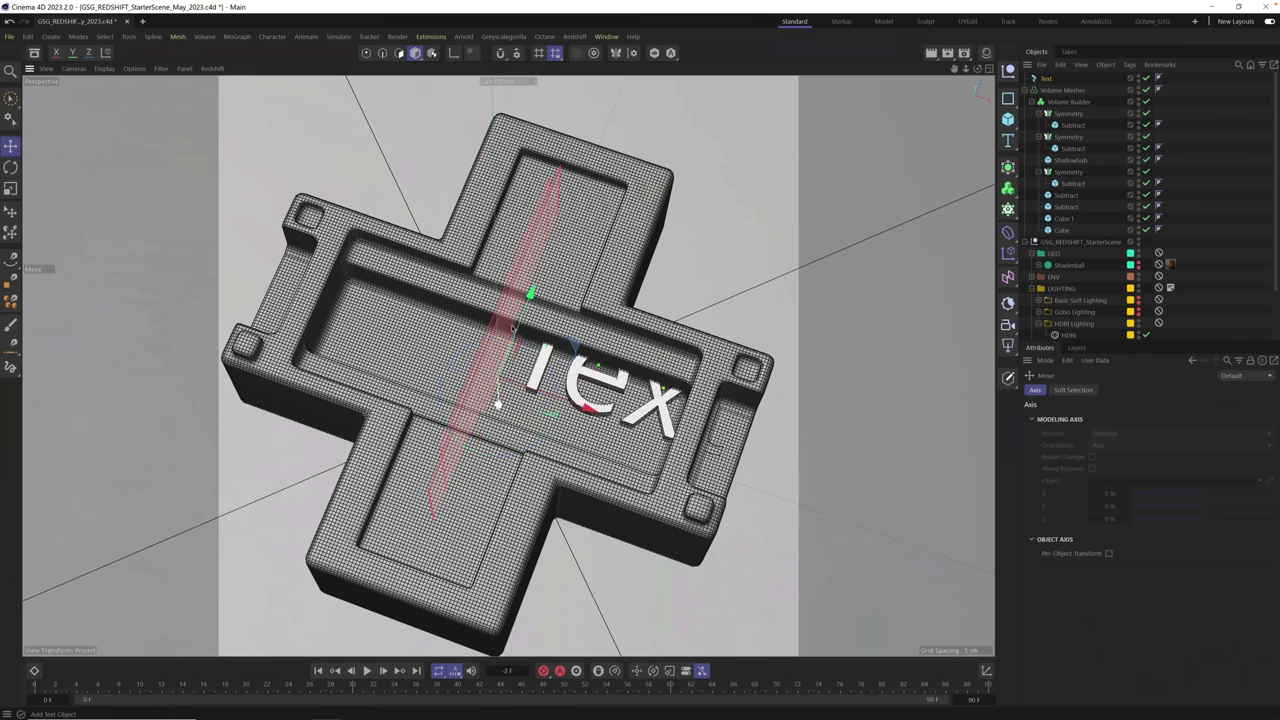
pyautogui.click(1047, 78)
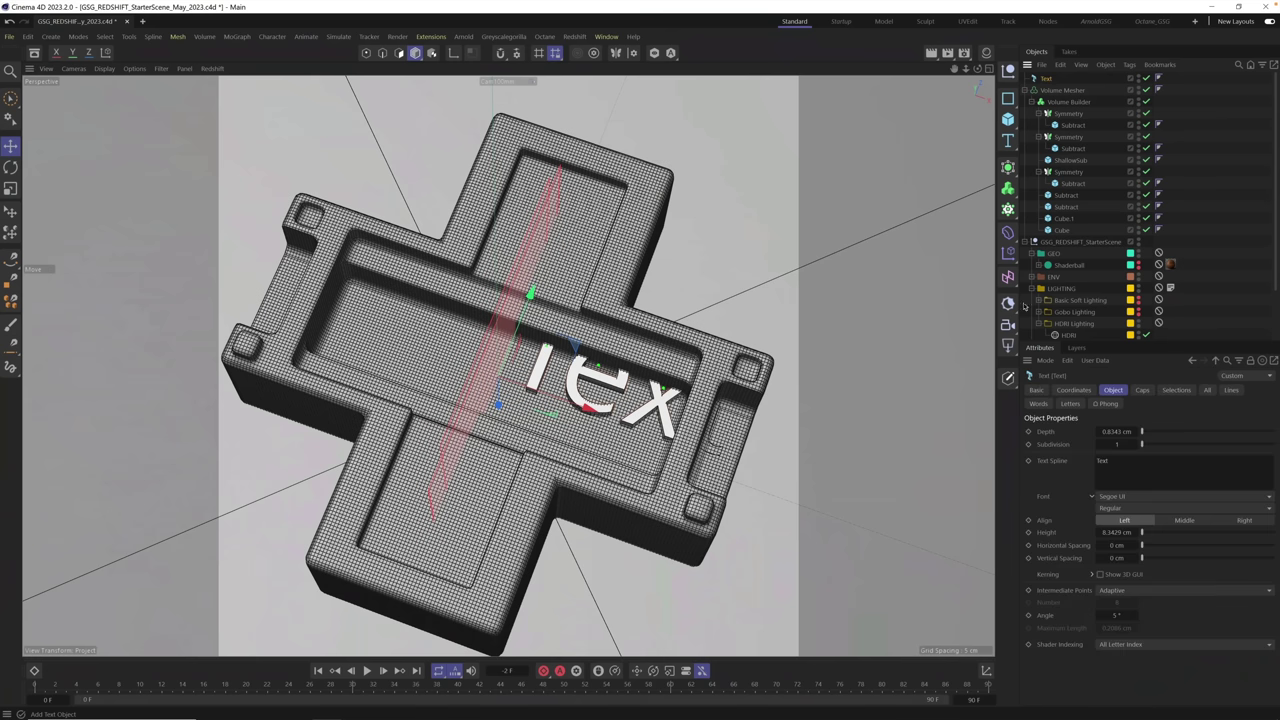
# - Center-align the Text object, scale it down to a height of about 5.65 cm, and adjust its position in the recess
pyautogui.click(1183, 520)
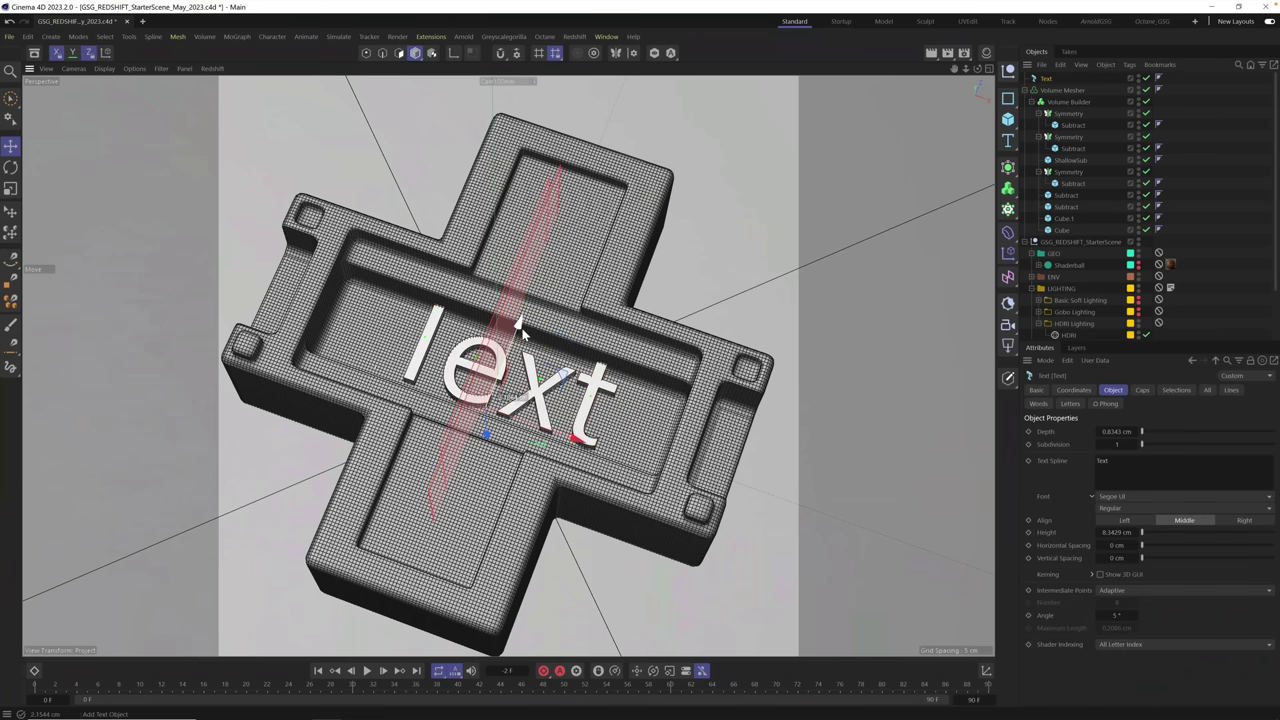
pyautogui.click(10, 188)
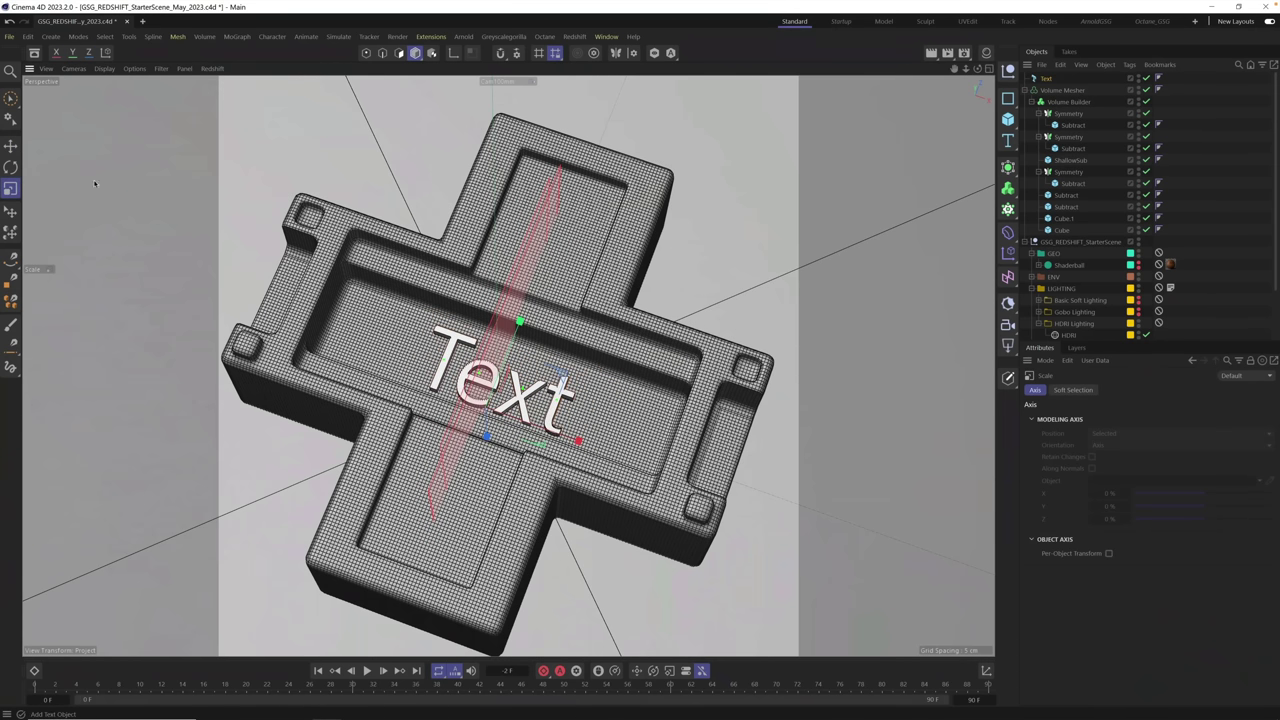
pyautogui.press('e')
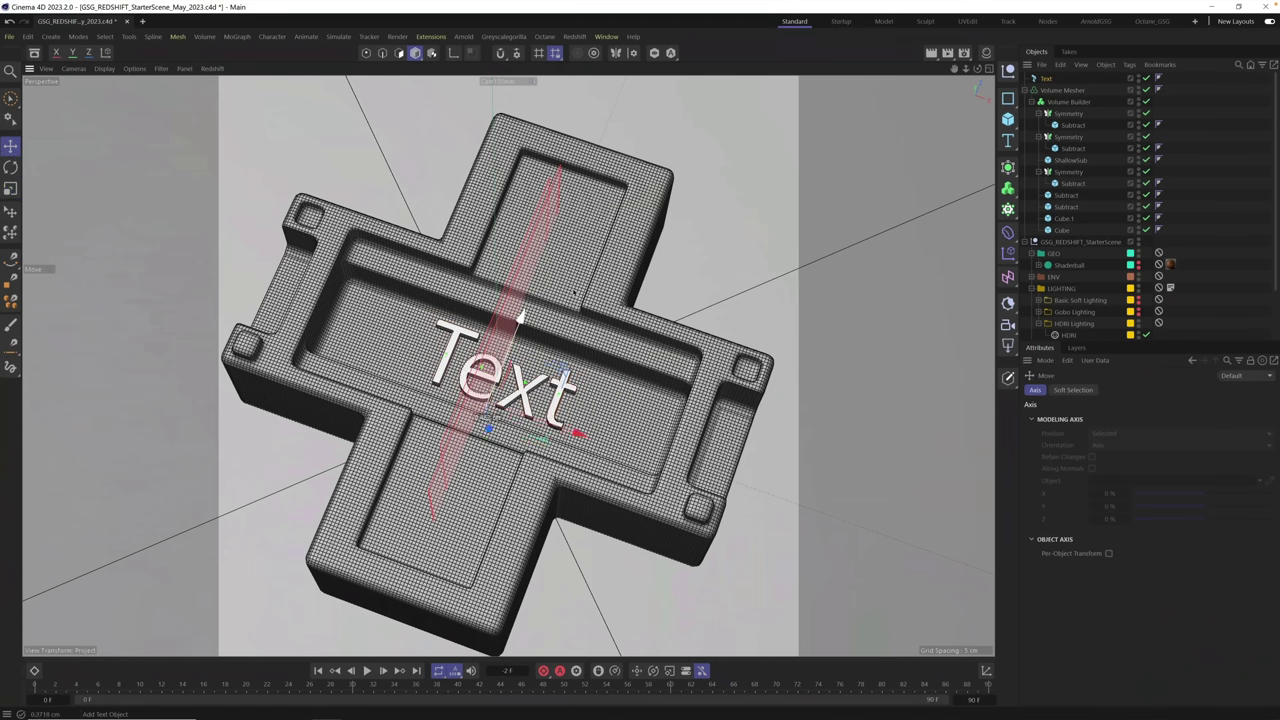
# - Replace the Text object's wording with "TACTILE"
pyautogui.click(1062, 79)
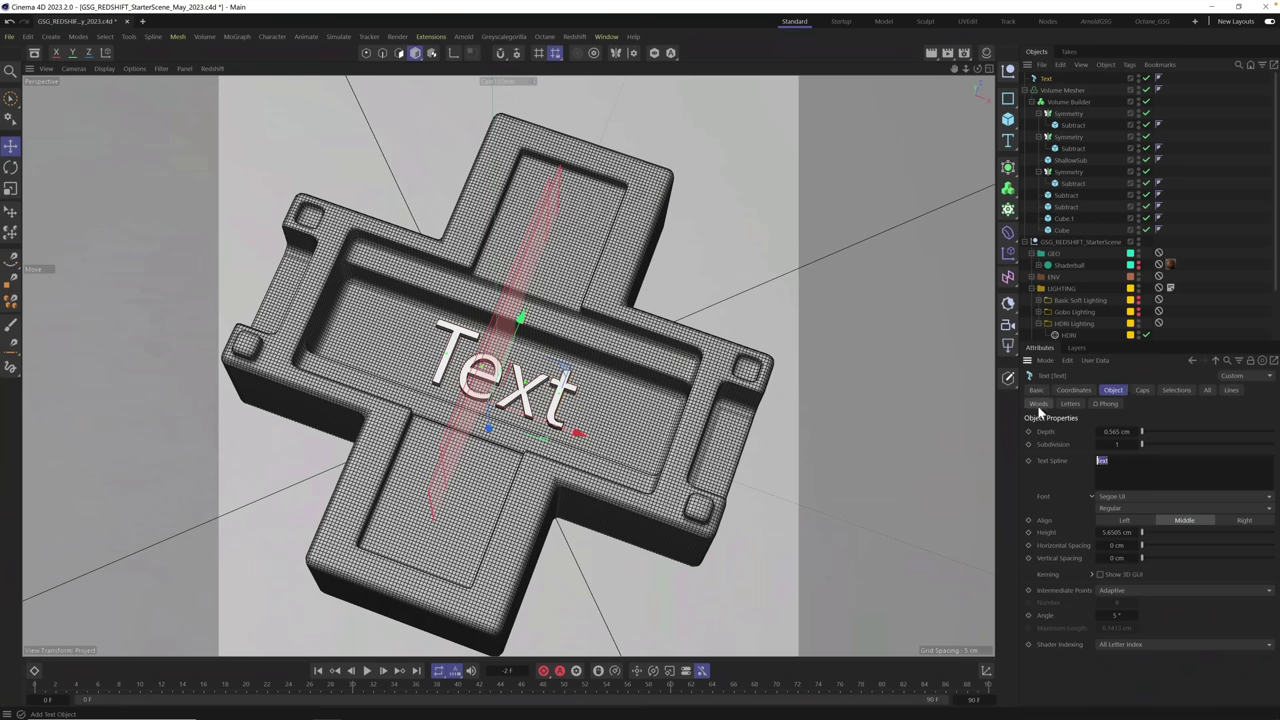
pyautogui.write('TACTILE')
pyautogui.click(1229, 159)
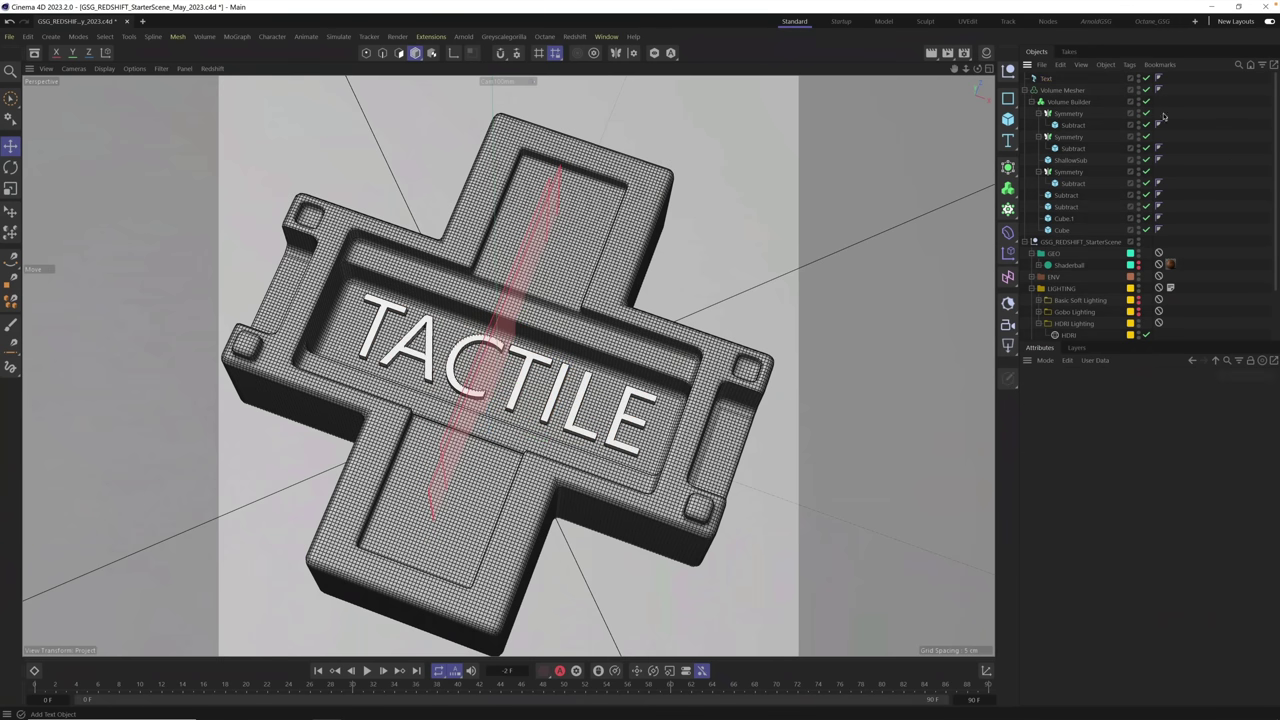
# - Set the font of the TACTILE text to Inter Medium
pyautogui.click(1047, 79)
pyautogui.click(1155, 498)
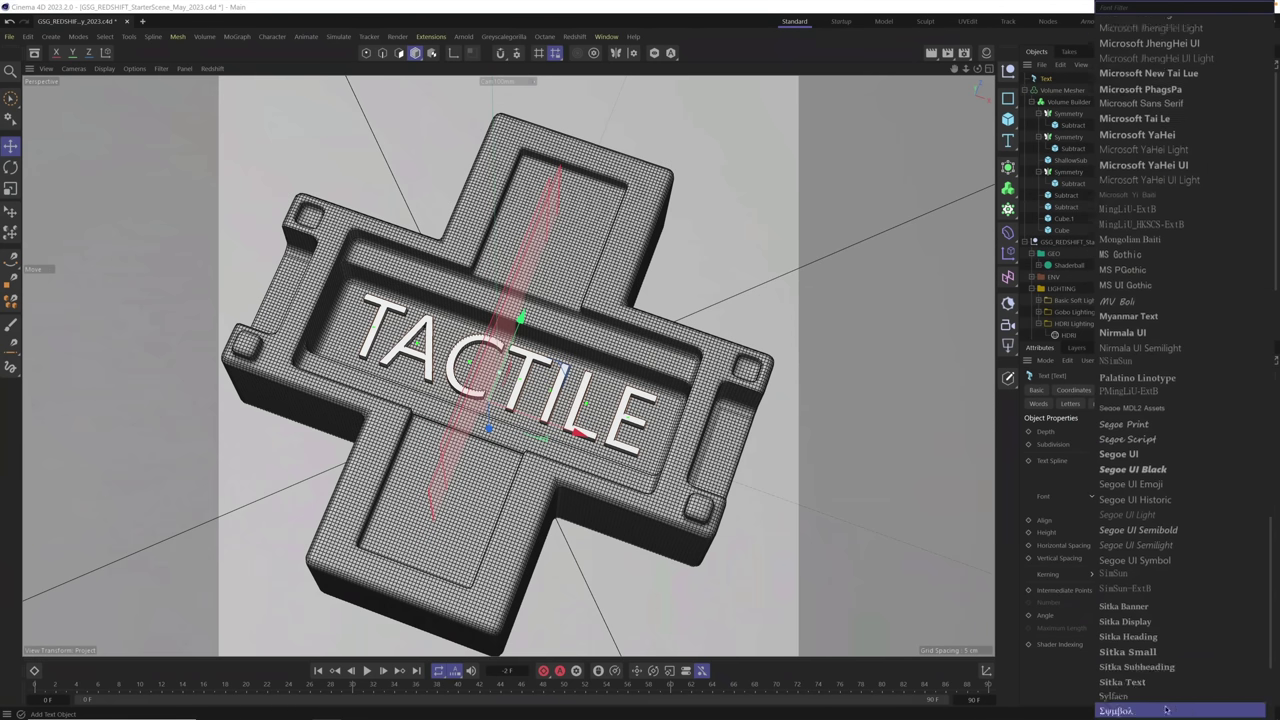
pyautogui.scroll(8, 1180, 452)
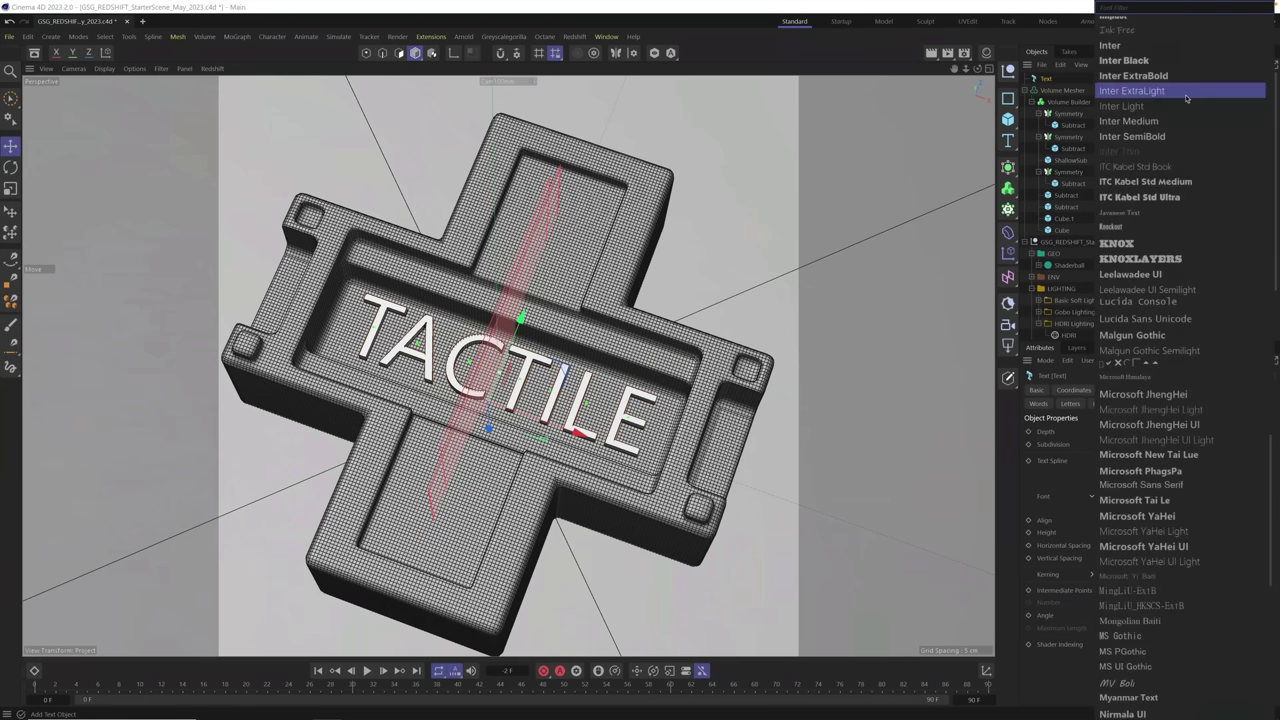
pyautogui.scroll(2, 1190, 88)
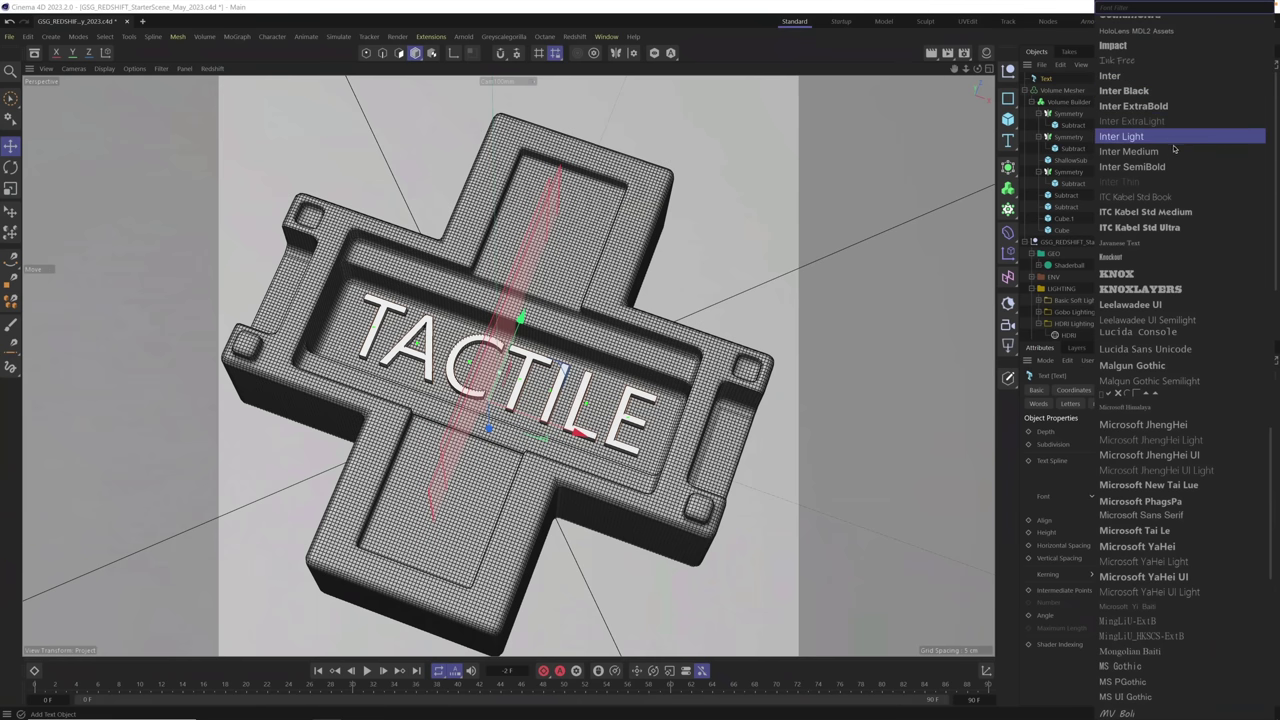
pyautogui.click(1174, 152)
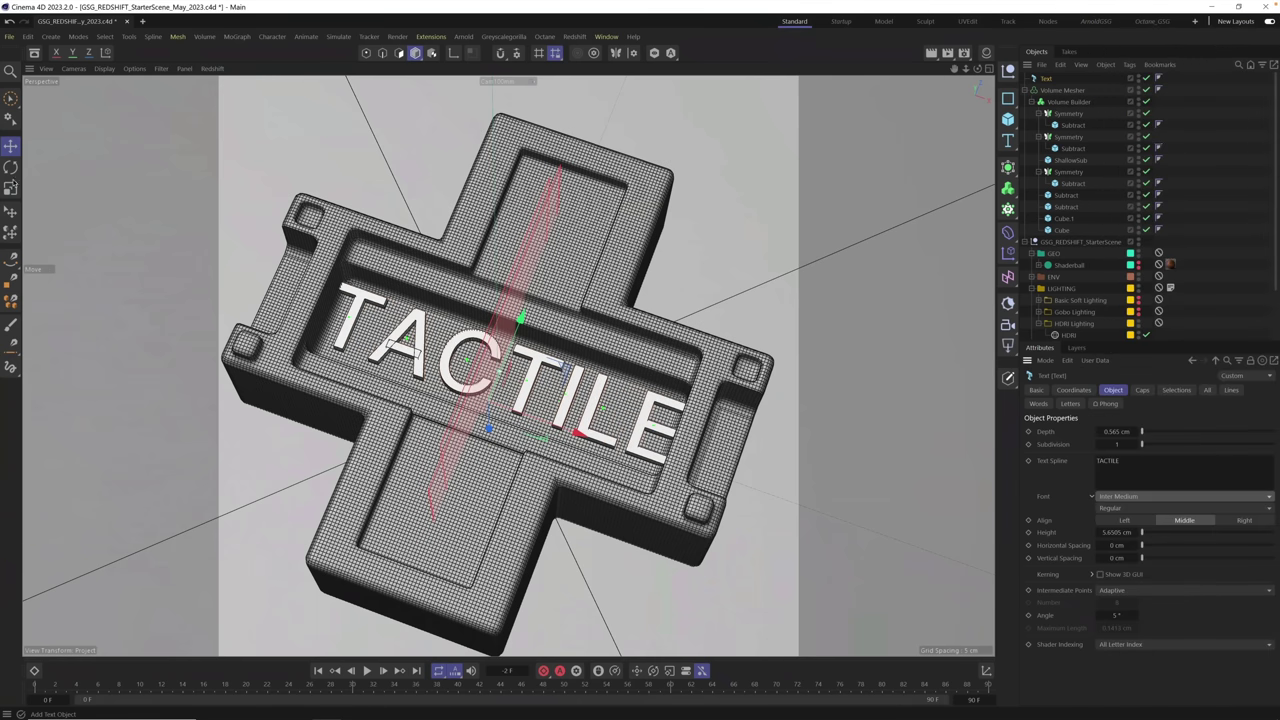
# - Scale the TACTILE text down to a height of about 4.3 cm and nudge it along its Y axis within the recess
pyautogui.press('t')
pyautogui.moveTo(496, 314); pyautogui.dragTo(407, 348)
pyautogui.click(11, 146)
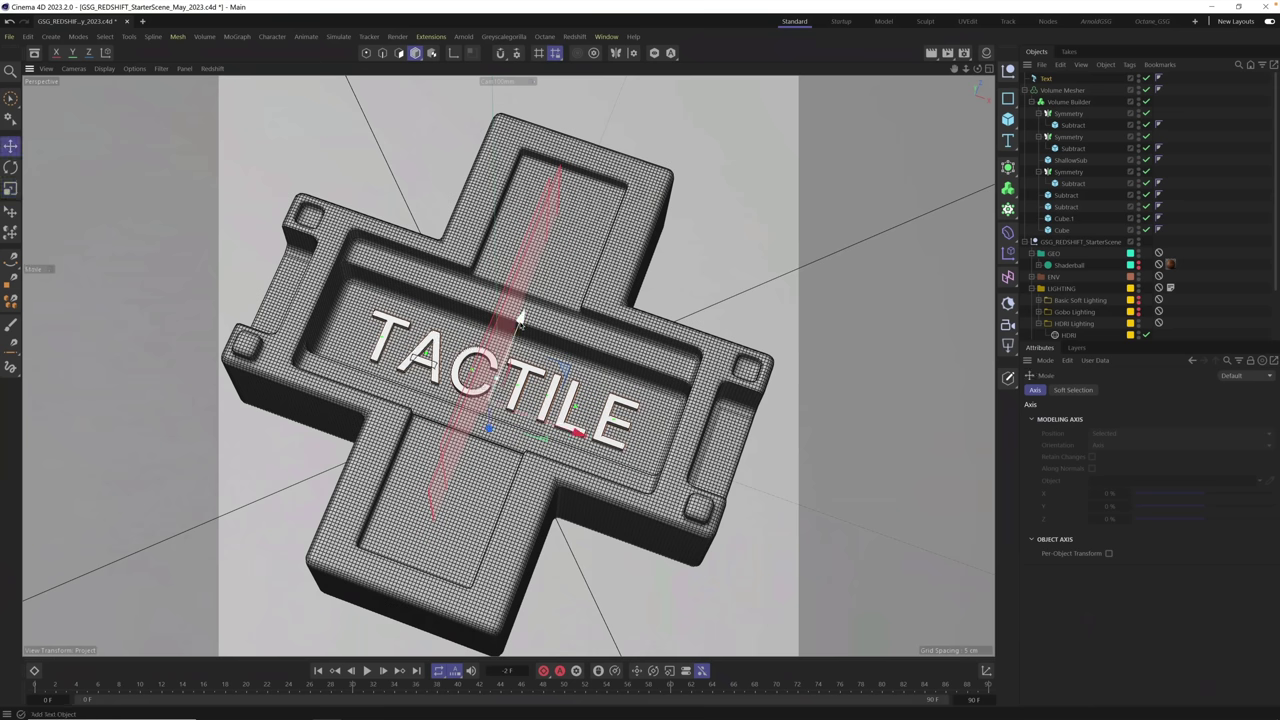
pyautogui.moveTo(523, 316); pyautogui.dragTo(523, 309)
# - Nest the Text object at the top of the Volume Builder's children and give its caps a round bevel
pyautogui.moveTo(1054, 80); pyautogui.dragTo(1070, 110)
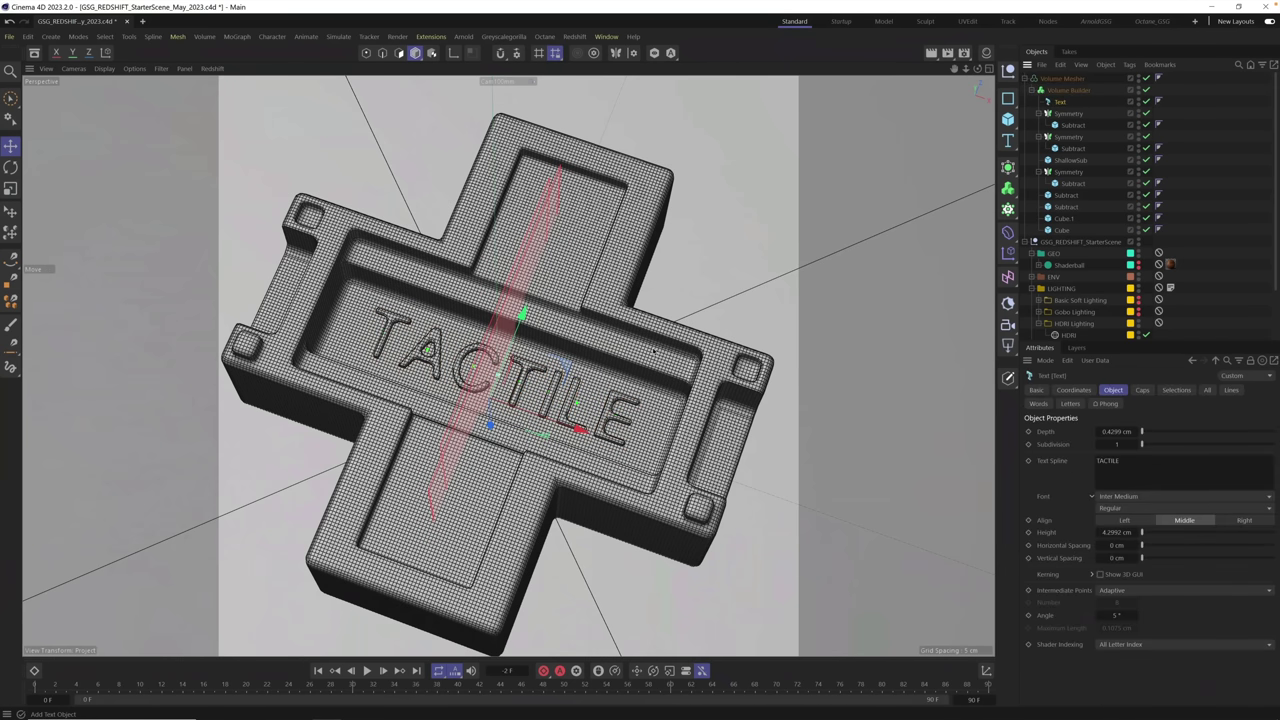
pyautogui.click(1143, 390)
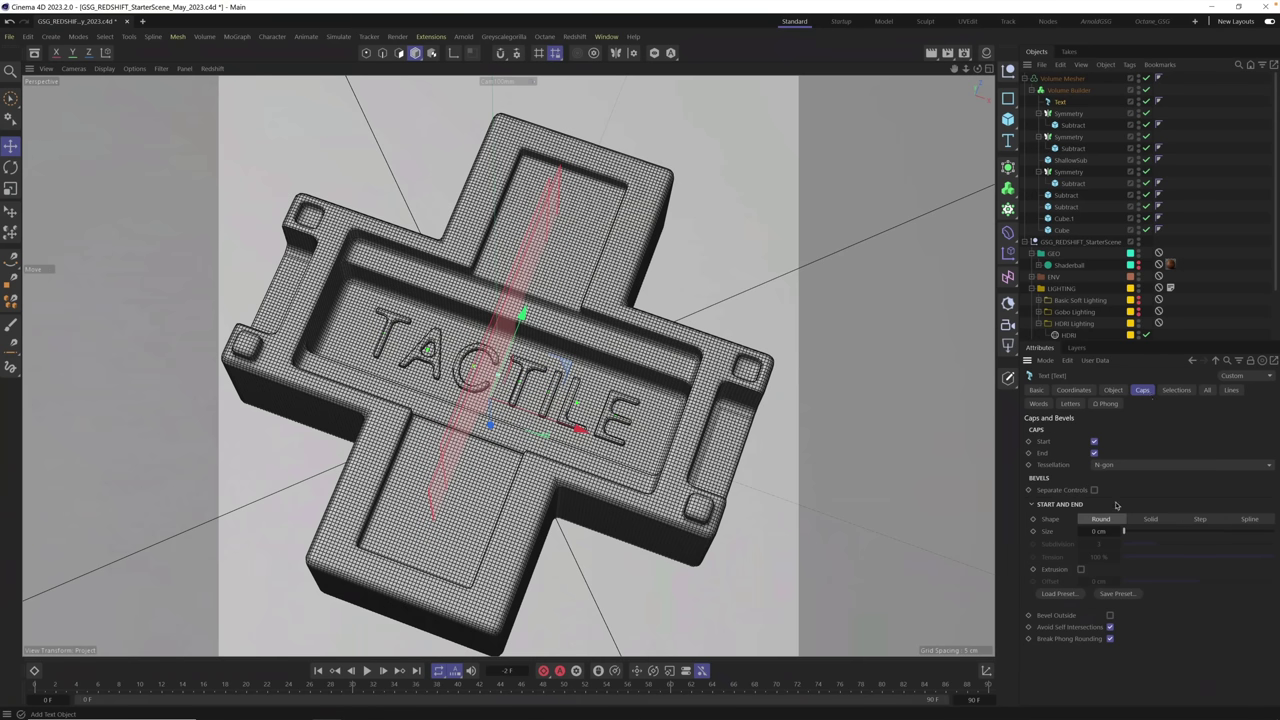
pyautogui.moveTo(1102, 527); pyautogui.dragTo(1124, 532)
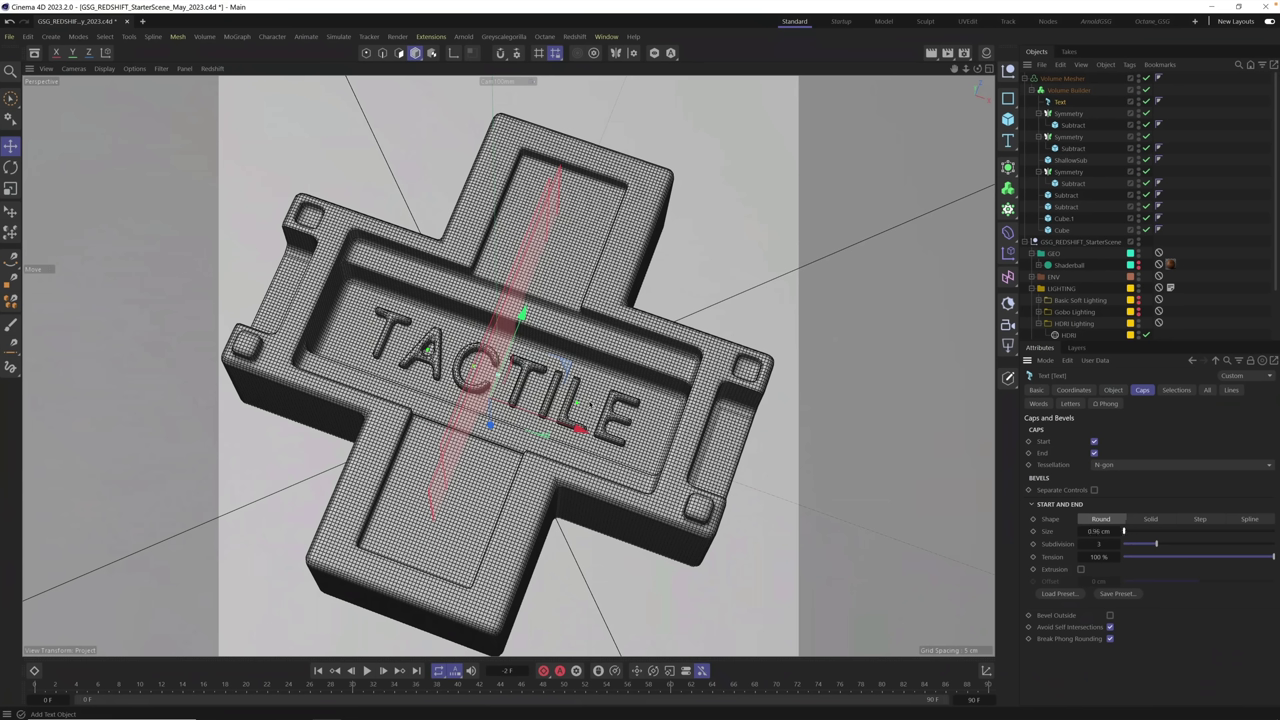
pyautogui.press('s')
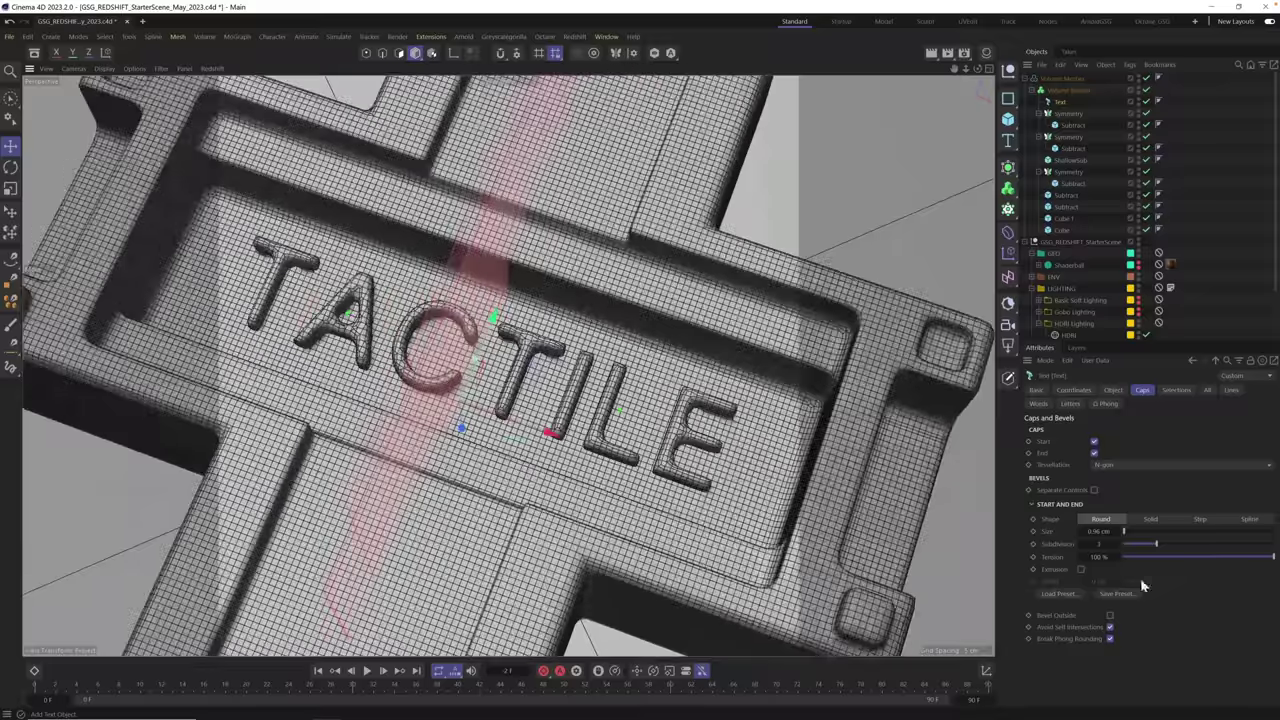
# - Try a bevel size of 0.5 cm on the text caps and reduce it to 0.1 cm
pyautogui.doubleClick(1098, 531)
pyautogui.write('0.5')
pyautogui.press('Return')
pyautogui.doubleClick(1100, 532)
pyautogui.write('1')
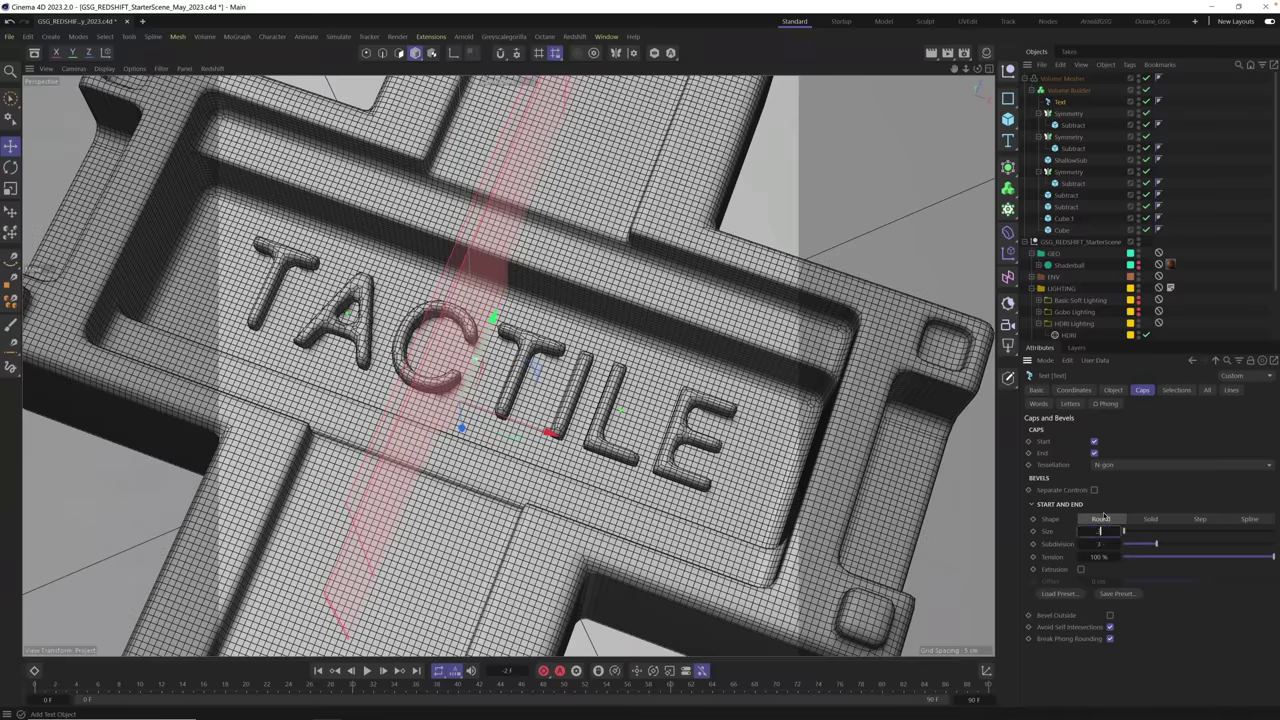
pyautogui.click(1063, 116)
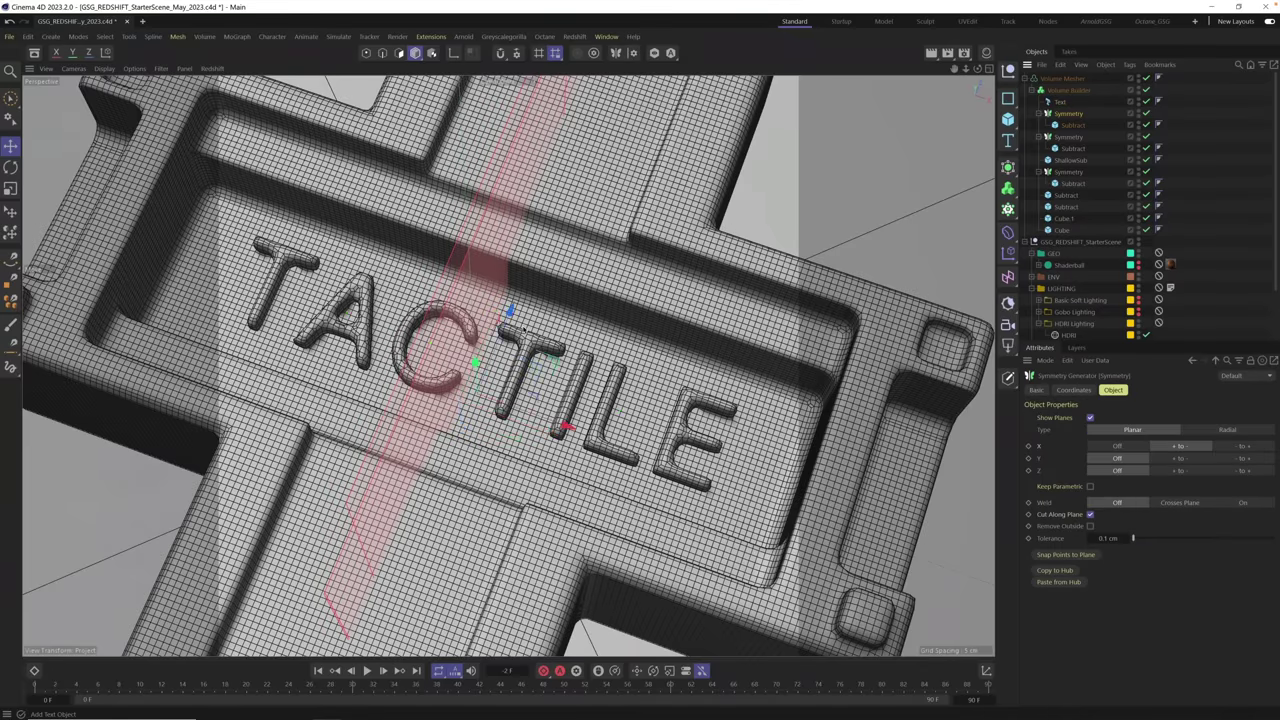
# - Examine the mesh of the raised letters up close and check the Volume Mesher's object properties
pyautogui.scroll(3, 527, 340)
pyautogui.keyDown('alt'); pyautogui.moveTo(568, 338); pyautogui.dragTo(546, 395); pyautogui.keyUp('alt')
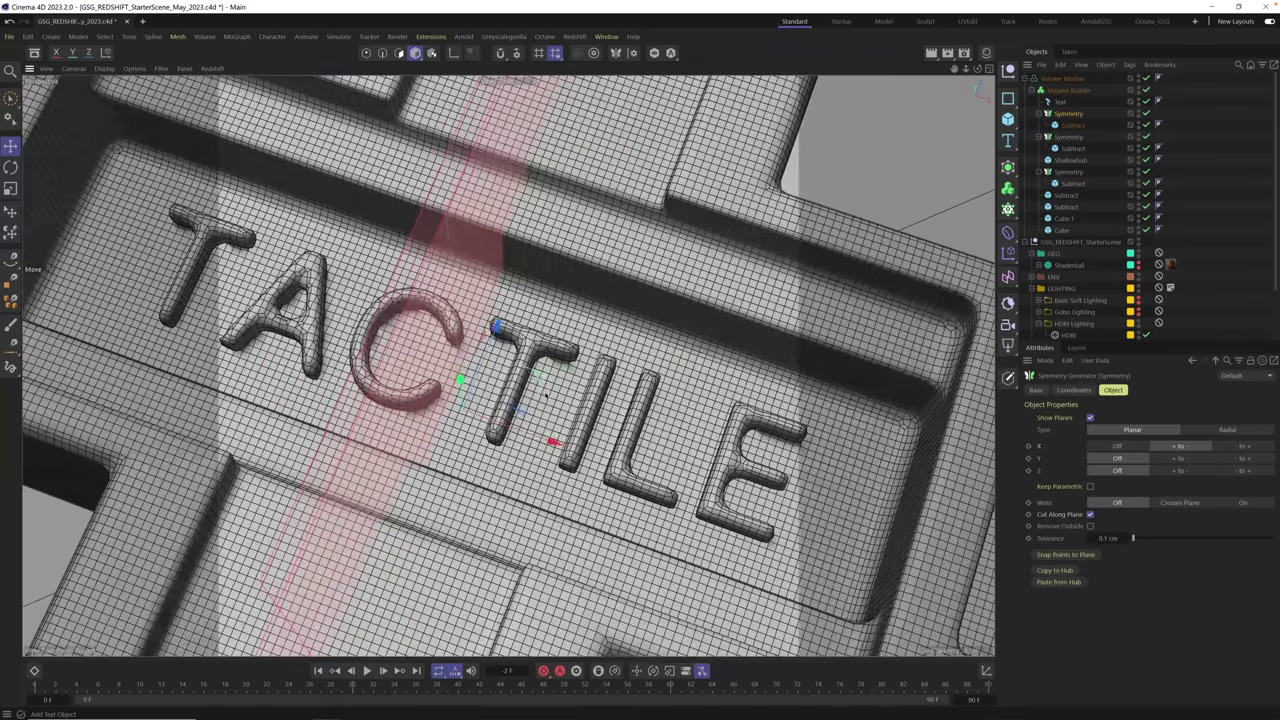
pyautogui.keyDown('alt'); pyautogui.moveTo(740, 455); pyautogui.dragTo(636, 396); pyautogui.keyUp('alt')
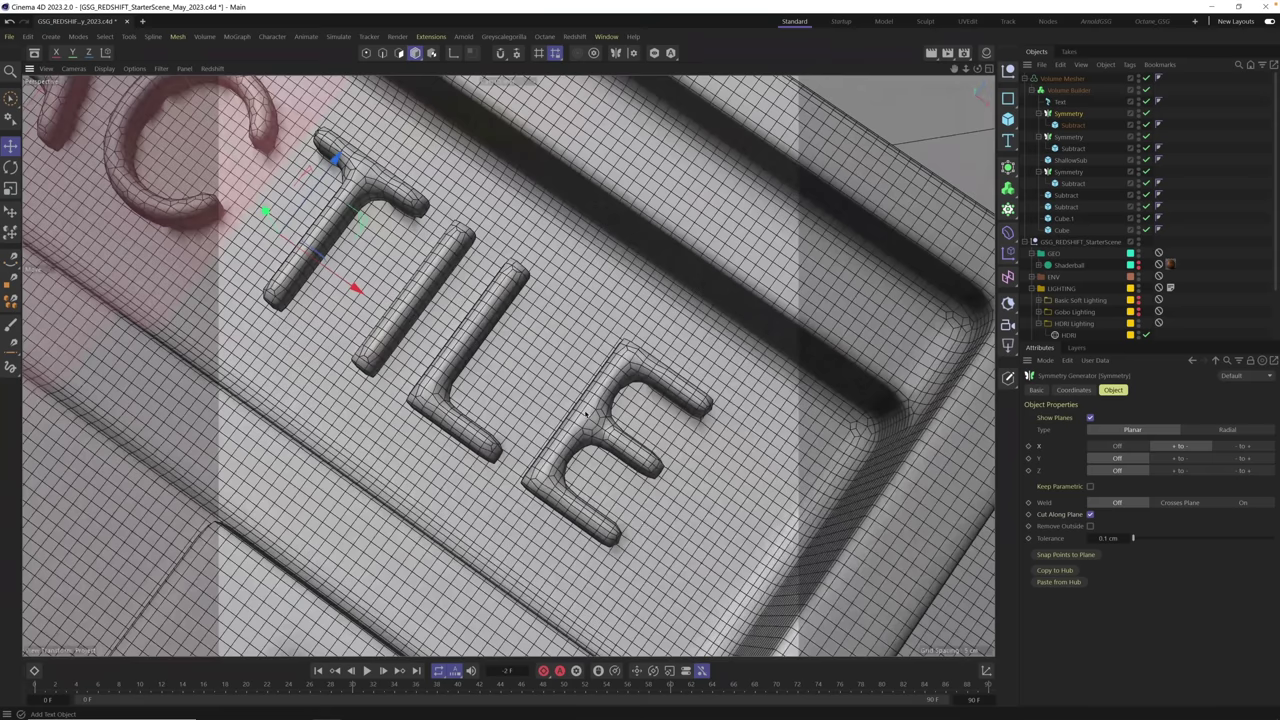
pyautogui.click(1065, 79)
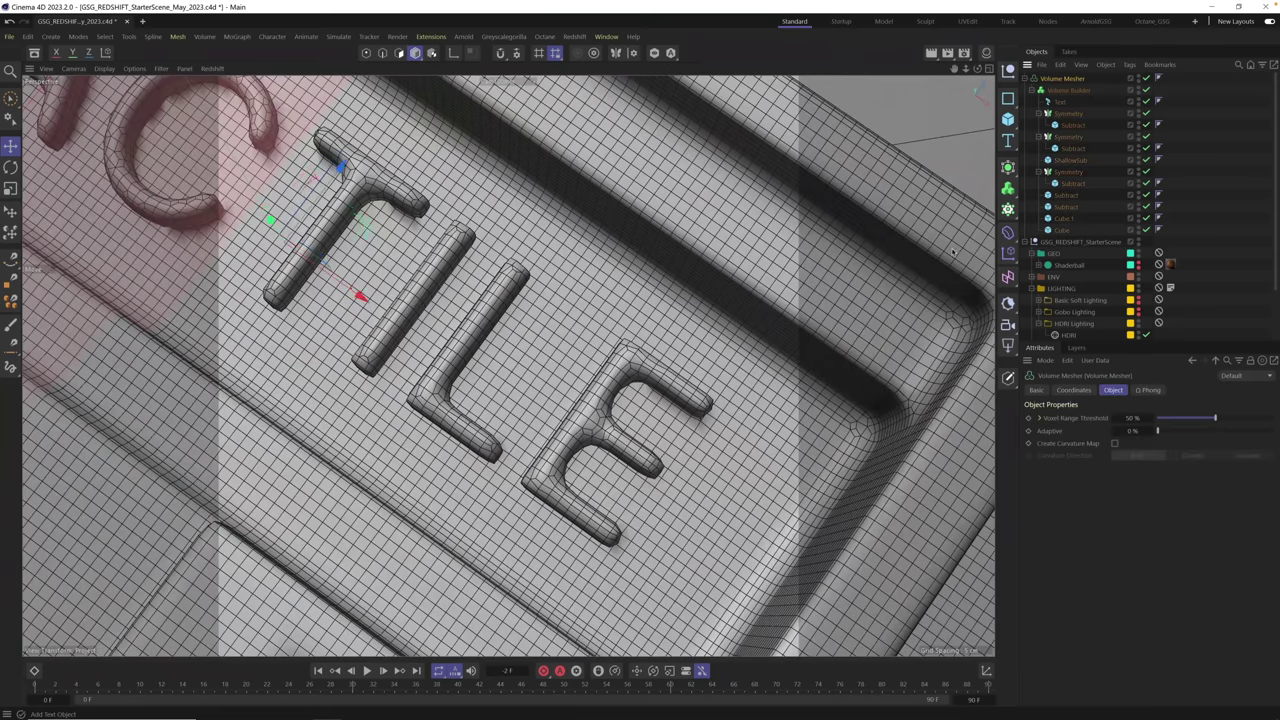
pyautogui.click(1074, 390)
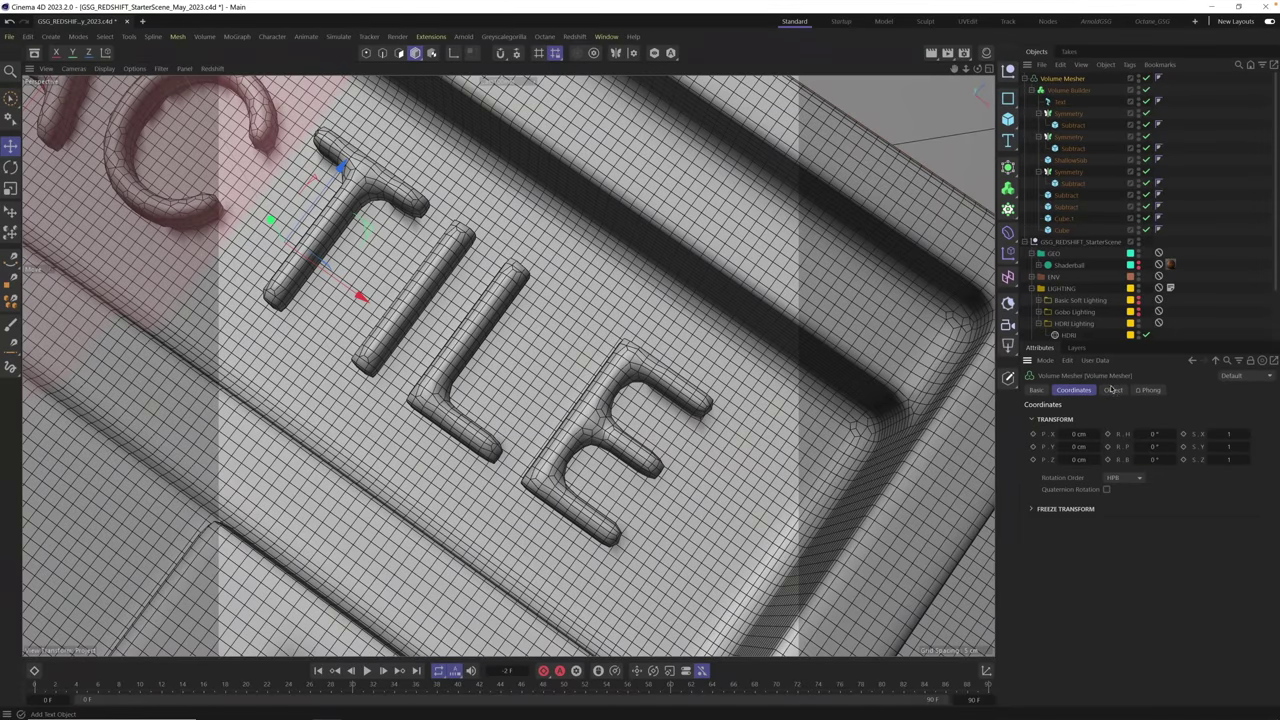
pyautogui.click(1113, 390)
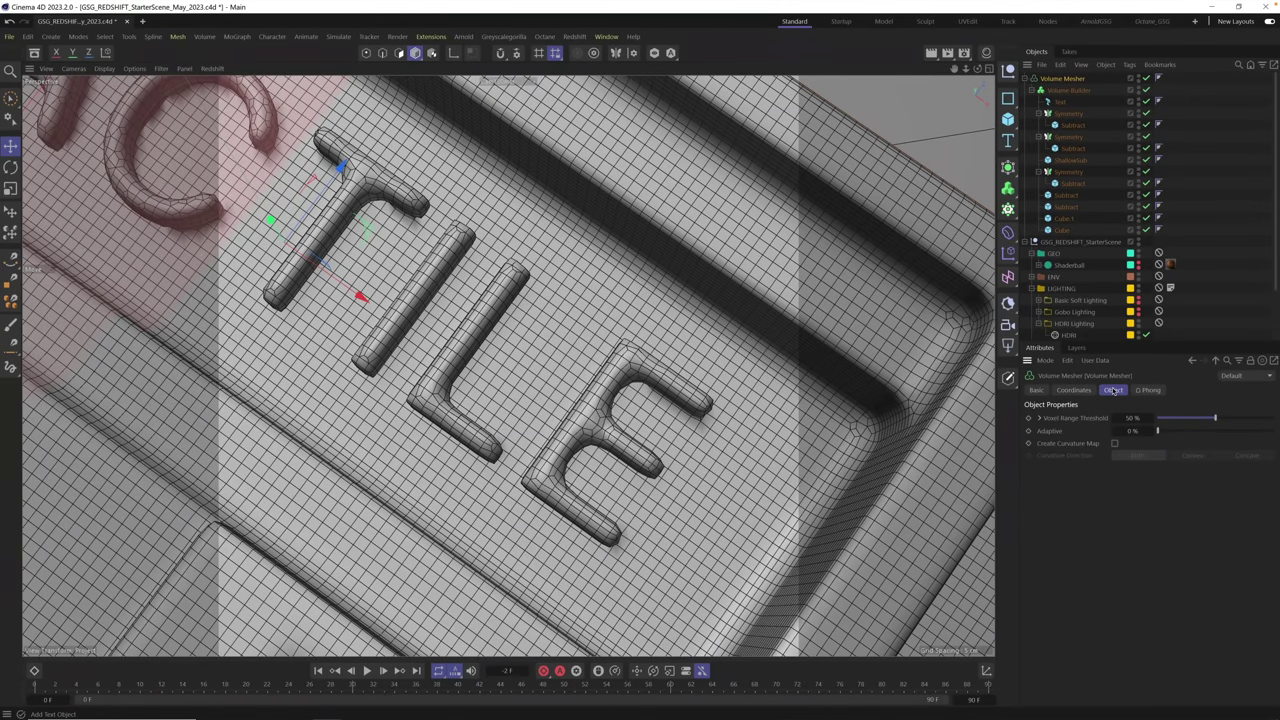
# - Set the Volume Builder's voxel size to 0.1 cm and review the refined mesh on the whole cross-shaped model
pyautogui.click(1066, 91)
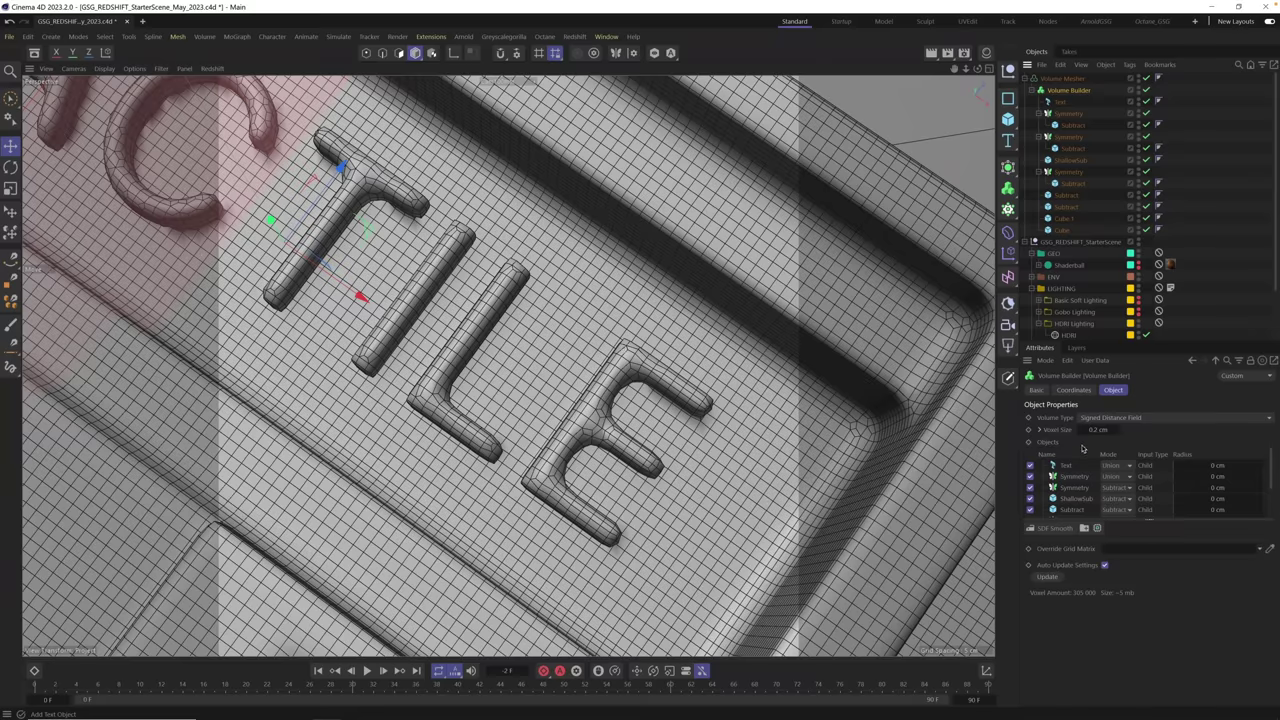
pyautogui.click(1100, 430)
pyautogui.write('0.1')
pyautogui.press('Return')
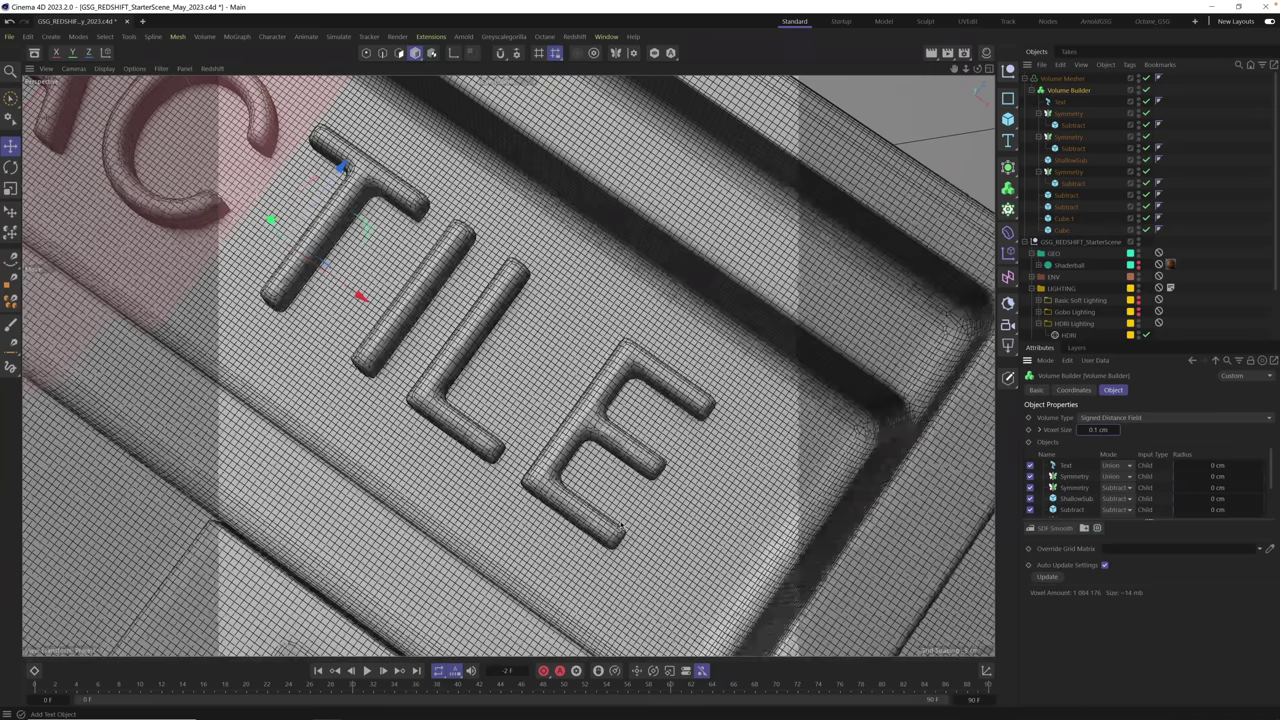
pyautogui.press('h')
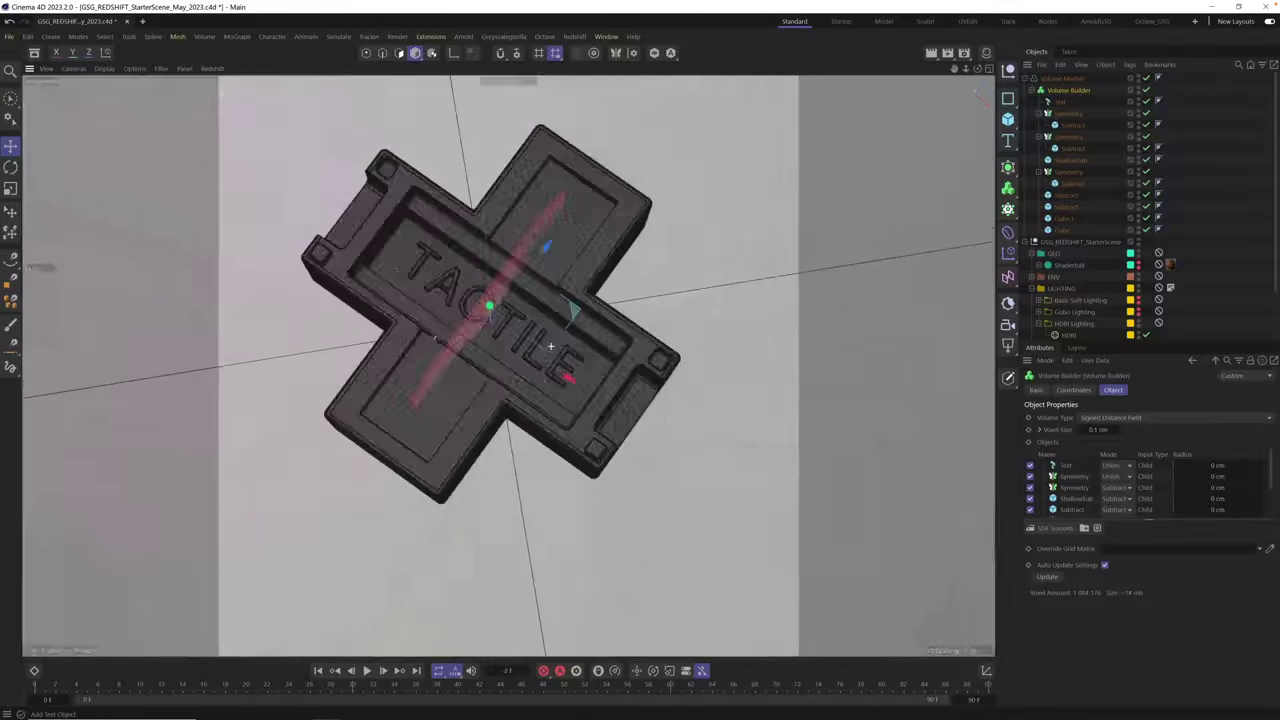
pyautogui.keyDown('alt'); pyautogui.moveTo(553, 323); pyautogui.dragTo(510, 372); pyautogui.keyUp('alt')
pyautogui.scroll(3, 545, 305)
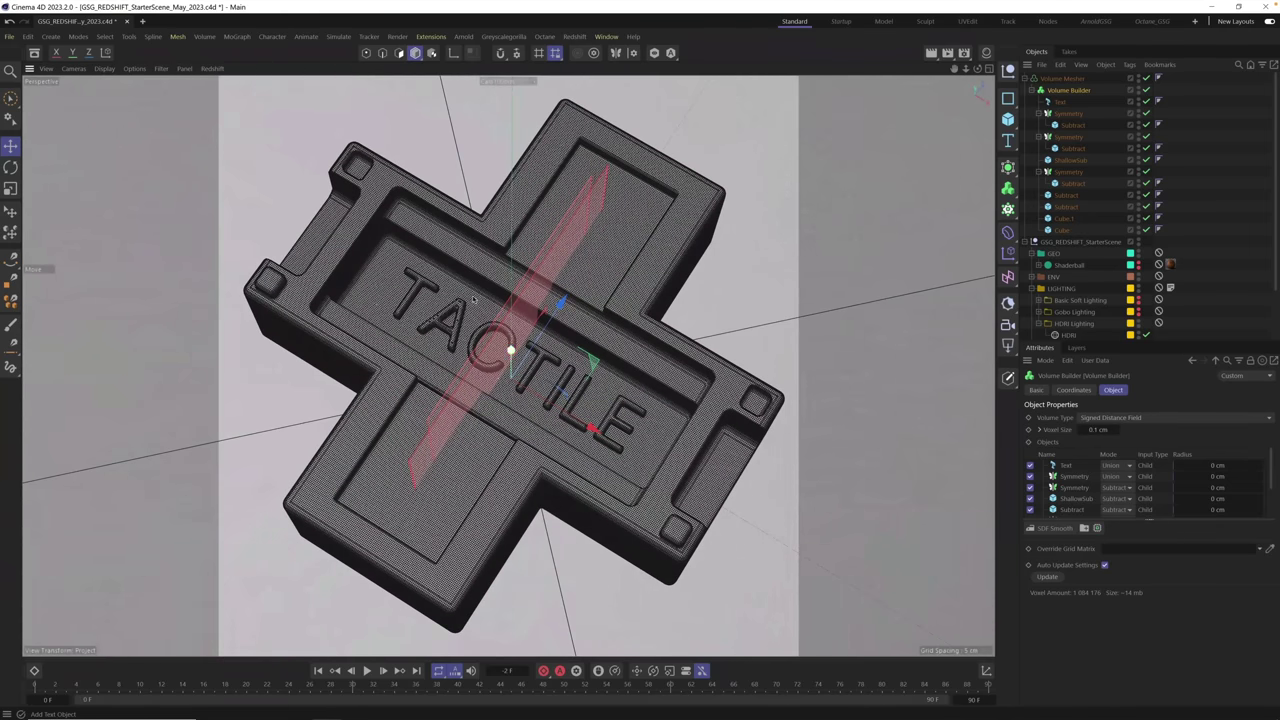
# - Open the recent file GreyscalegorillaLogo.ai and accept the Adobe Illustrator import settings
pyautogui.click(11, 38)
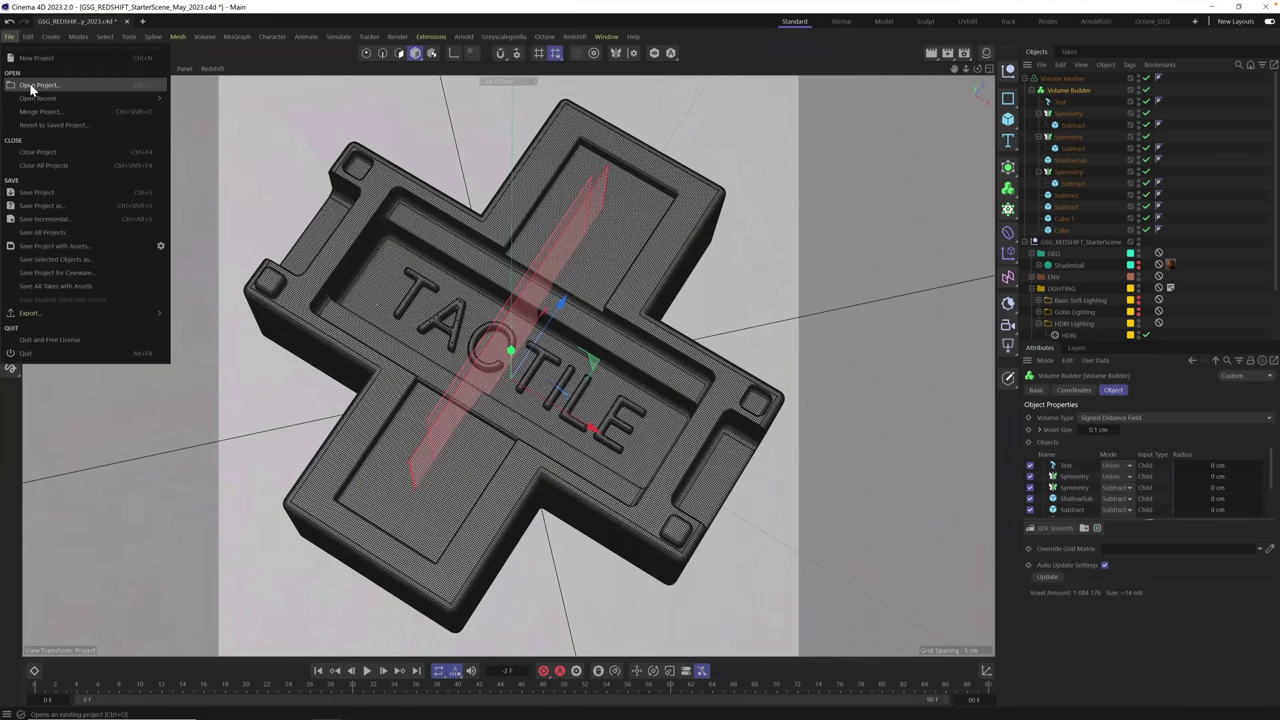
pyautogui.moveTo(164, 98)
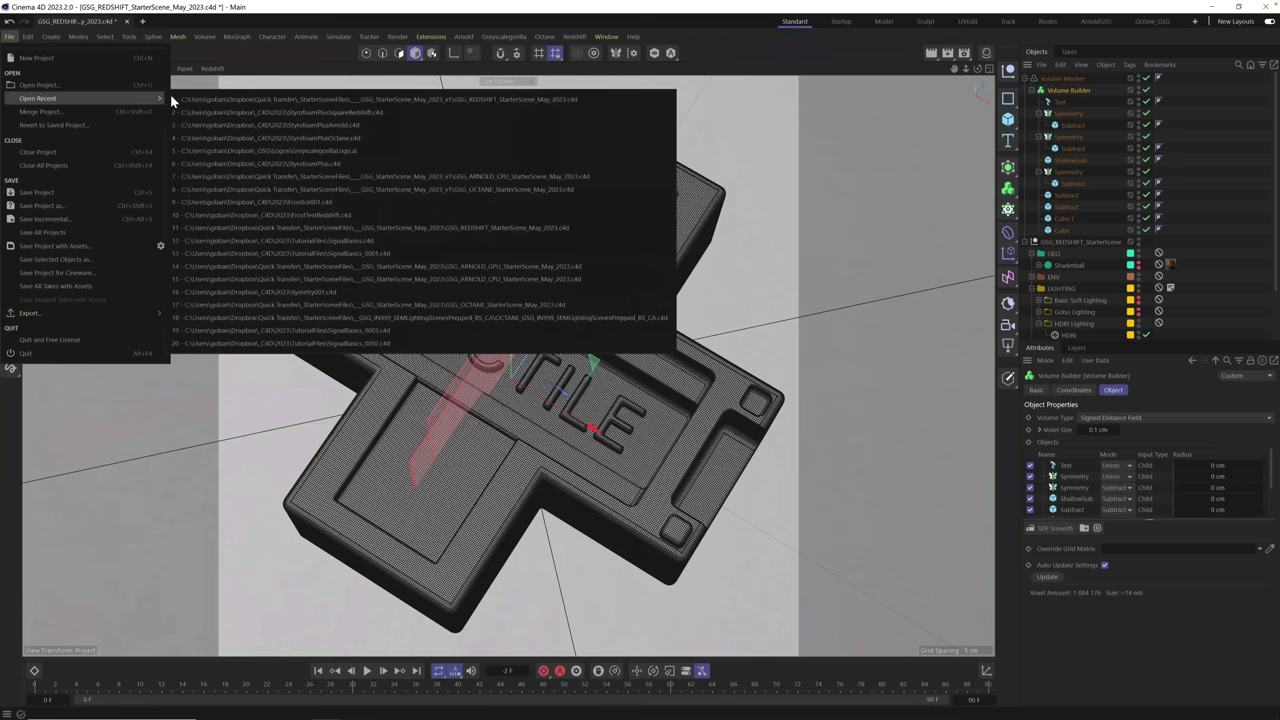
pyautogui.click(318, 155)
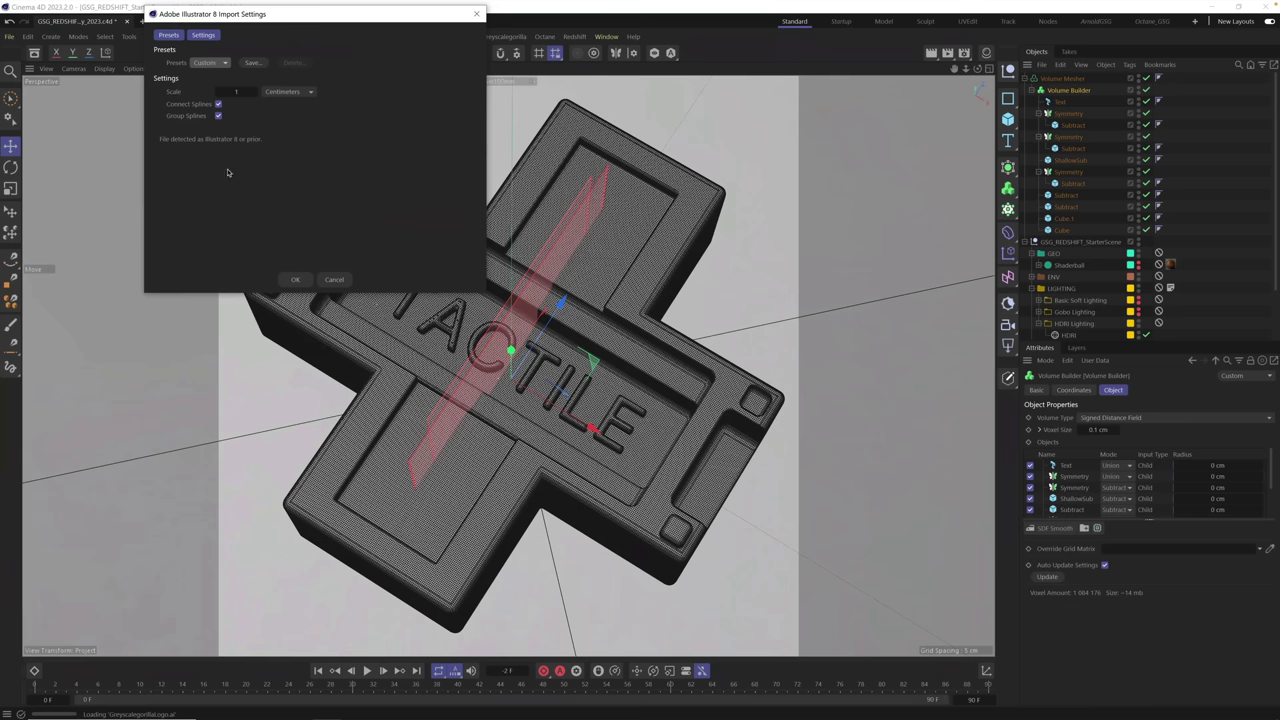
pyautogui.click(294, 280)
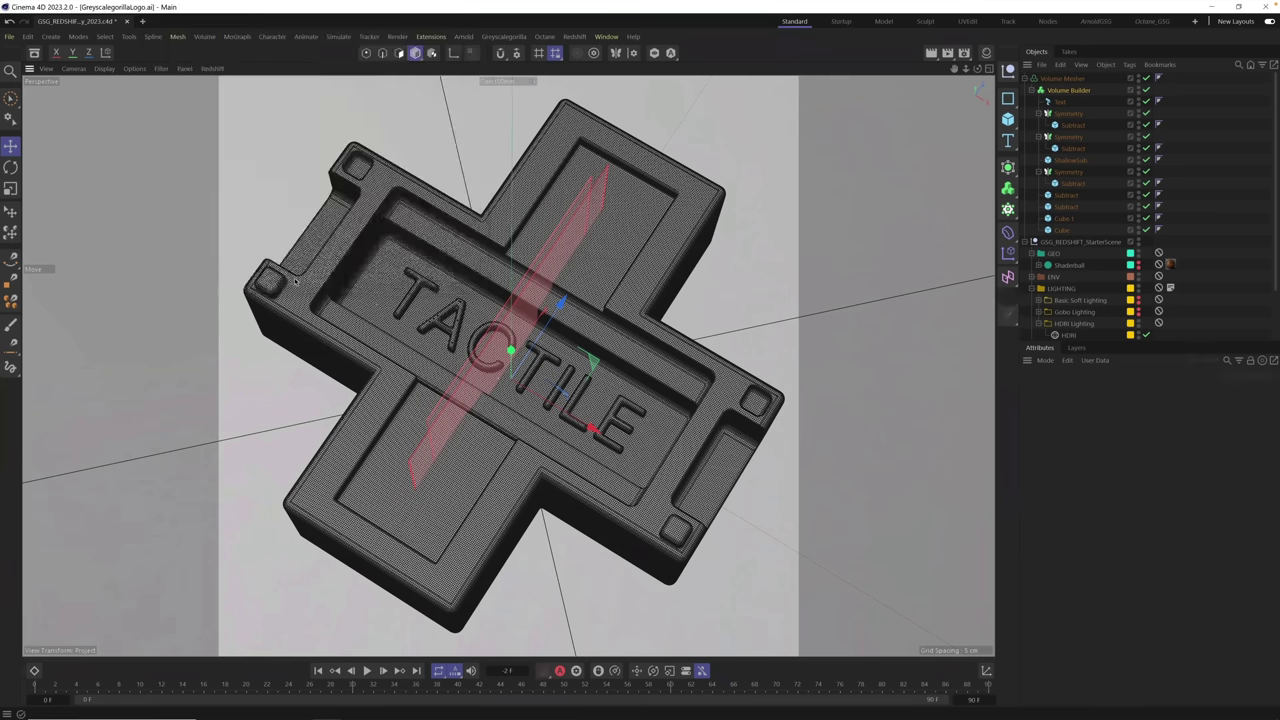
# - Add a spline Extrude generator to the logo scene
pyautogui.moveTo(280, 276)
pyautogui.keyDown('alt'); pyautogui.mouseDown()
pyautogui.moveTo(626, 300)
pyautogui.moveTo(561, 330)
pyautogui.mouseUp(); pyautogui.keyUp('alt')
pyautogui.moveTo(561, 330)
pyautogui.keyDown('alt'); pyautogui.mouseDown(button='right')
pyautogui.moveTo(391, 380)
pyautogui.moveTo(745, 290)
pyautogui.mouseUp(button='right'); pyautogui.keyUp('alt')
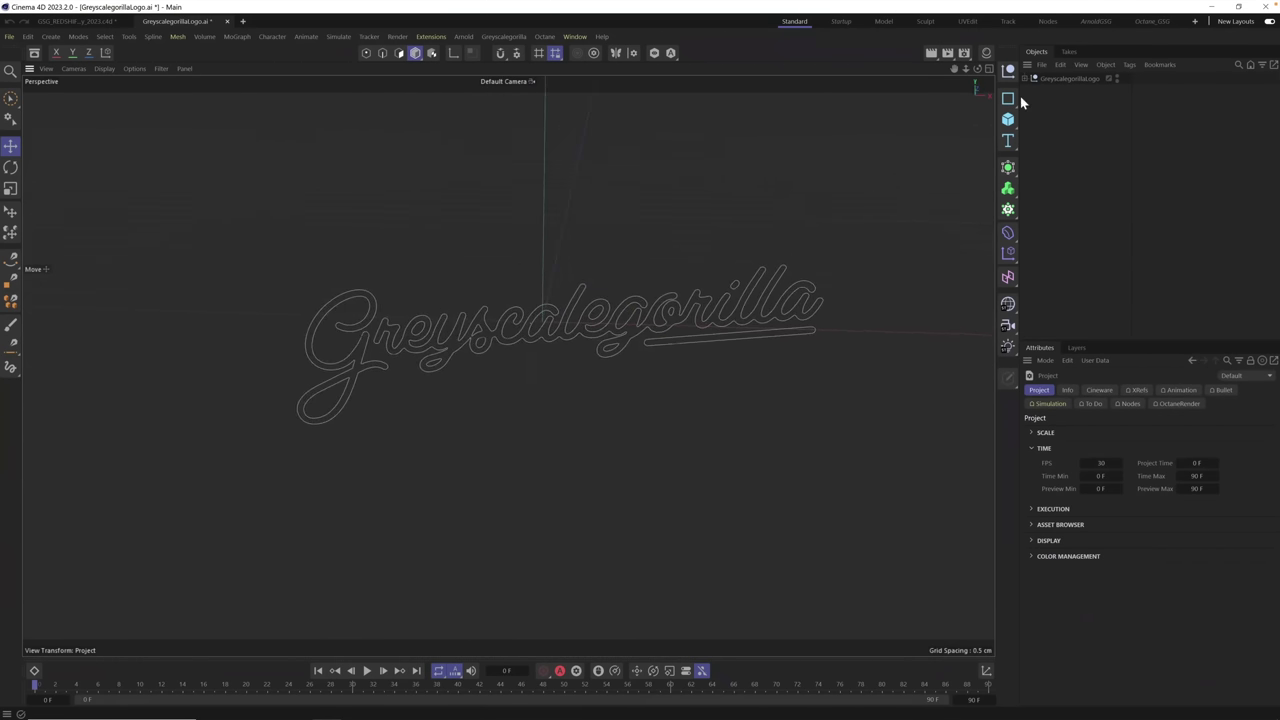
pyautogui.hotkey('shift', 'c')
pyautogui.write('sym')
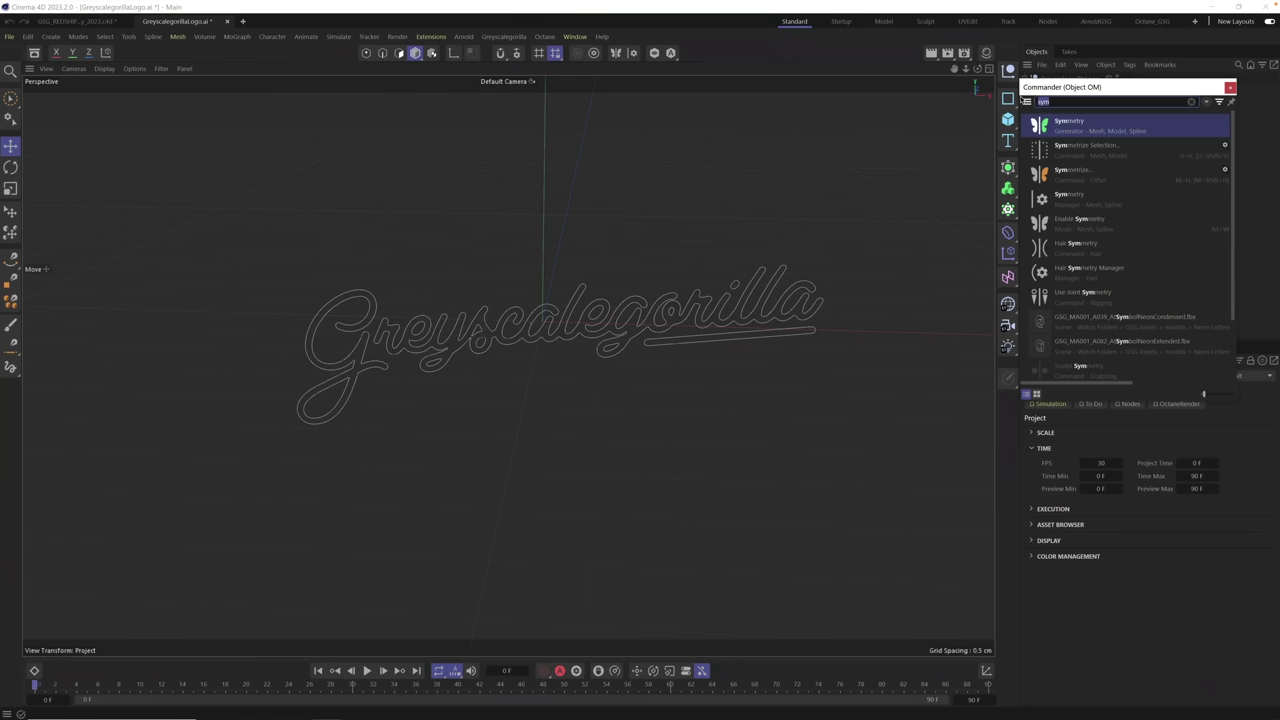
pyautogui.press('BackSpace')
pyautogui.press('BackSpace')
pyautogui.press('BackSpace')
pyautogui.write('extr')
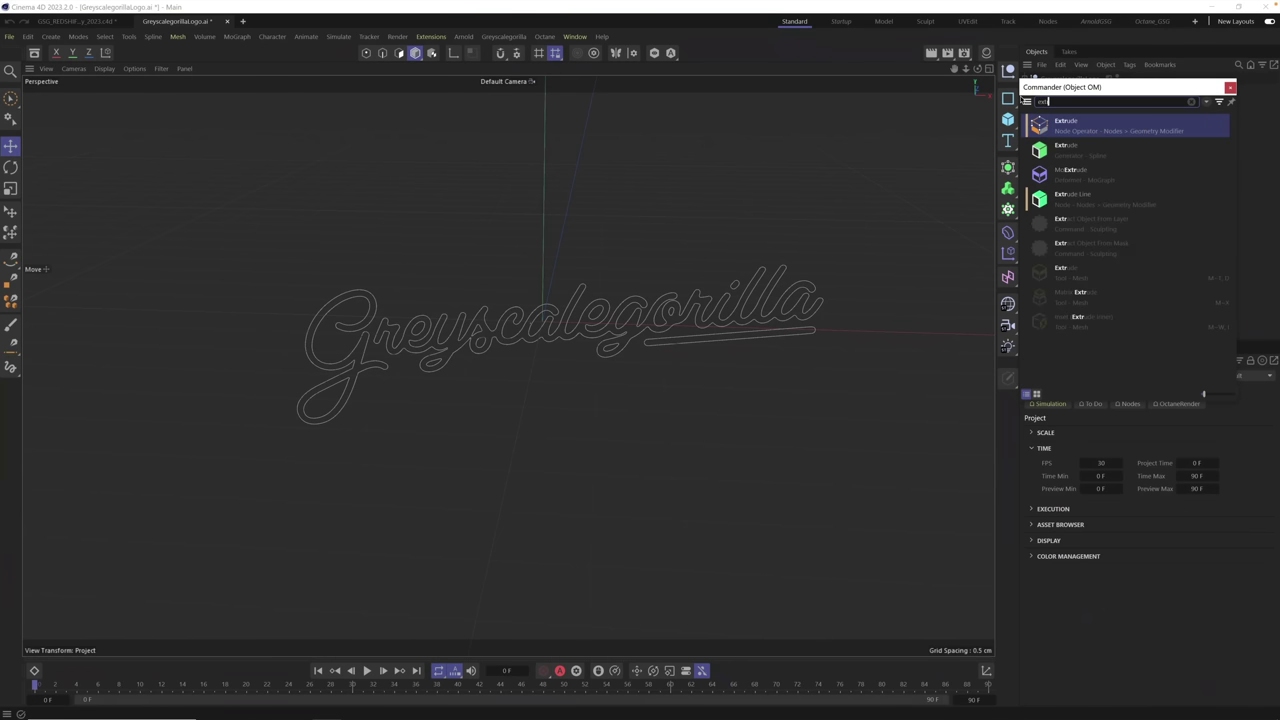
pyautogui.press('Down')
pyautogui.press('Return')
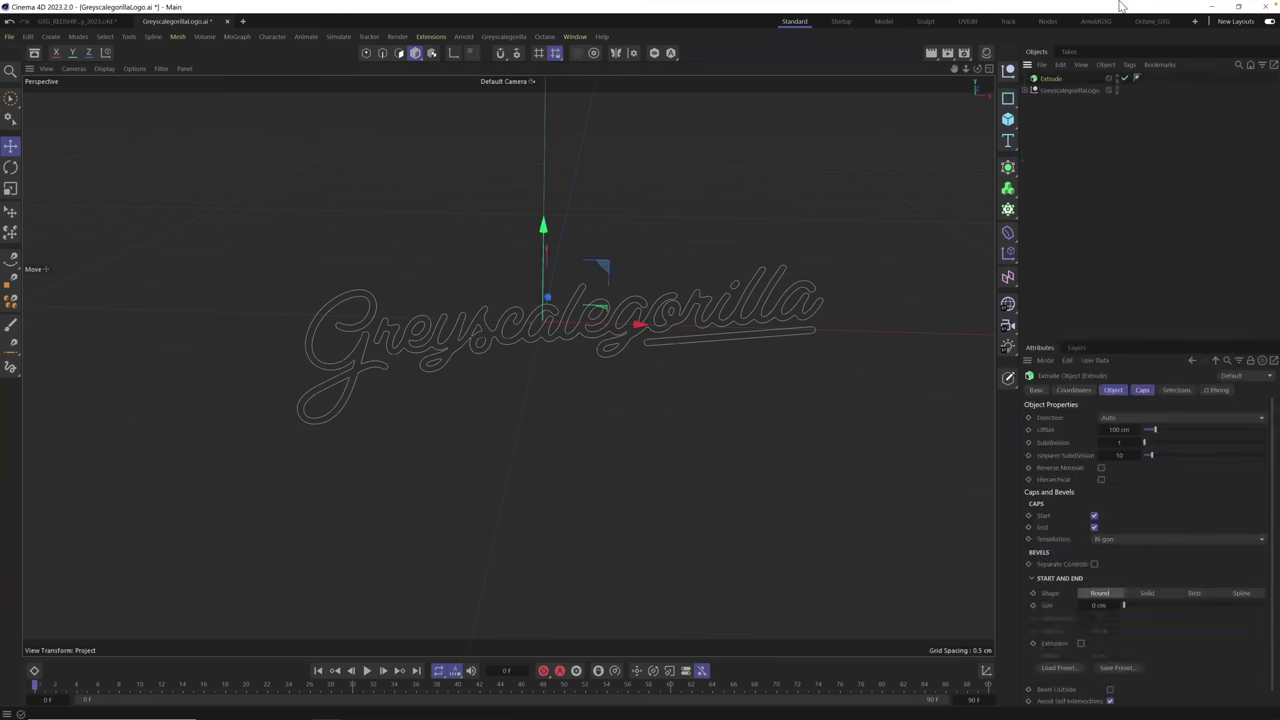
# - Nest the GreyscalegorillaLogo splines inside the Extrude object and enable its Hierarchical option
pyautogui.moveTo(1052, 92); pyautogui.dragTo(1050, 81)
pyautogui.click(1051, 80)
pyautogui.click(1101, 480)
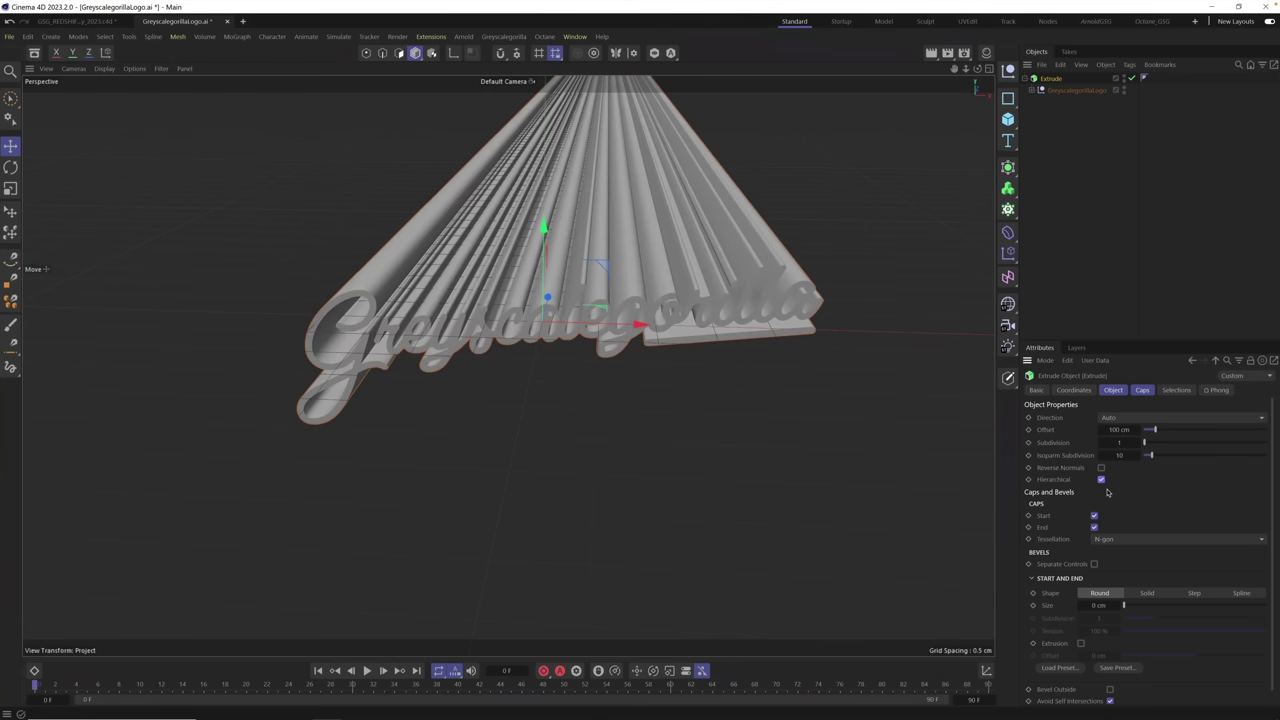
pyautogui.keyDown('alt'); pyautogui.moveTo(560, 330); pyautogui.dragTo(600, 255); pyautogui.keyUp('alt')
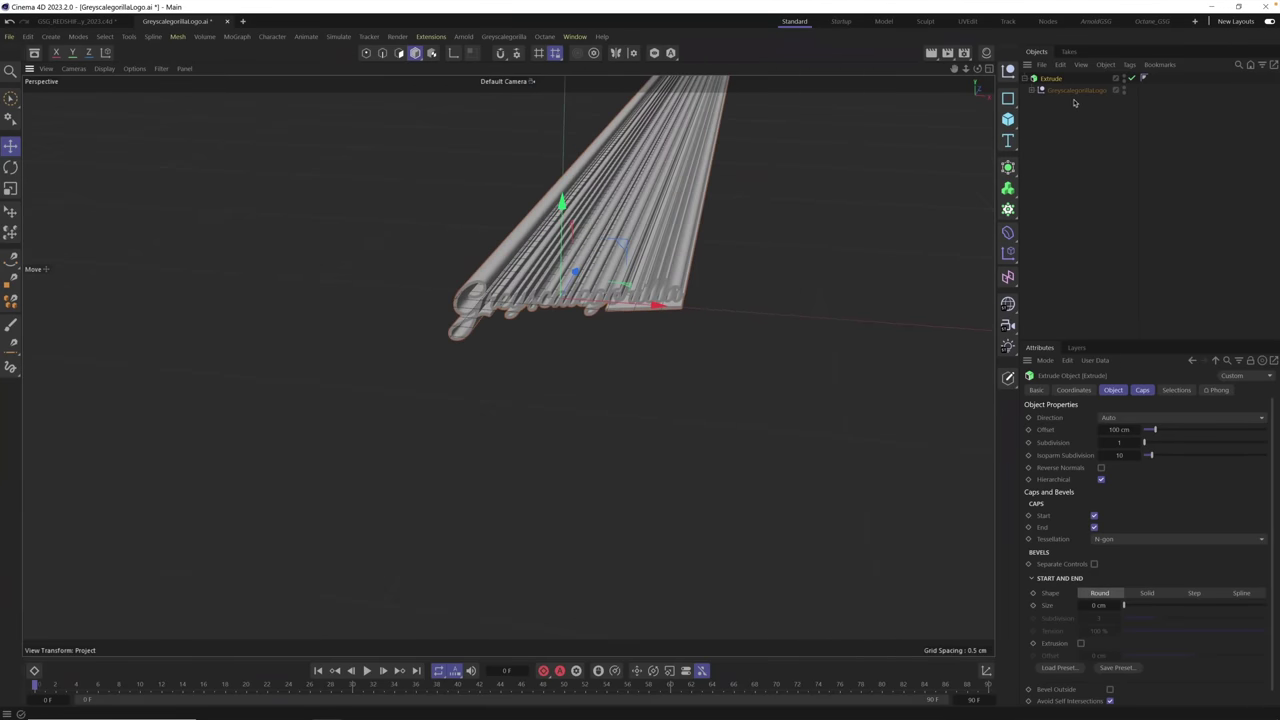
# - Set the Offset of the Extrude object holding the Greyscalegorilla logo to 5 cm
pyautogui.click(1068, 91)
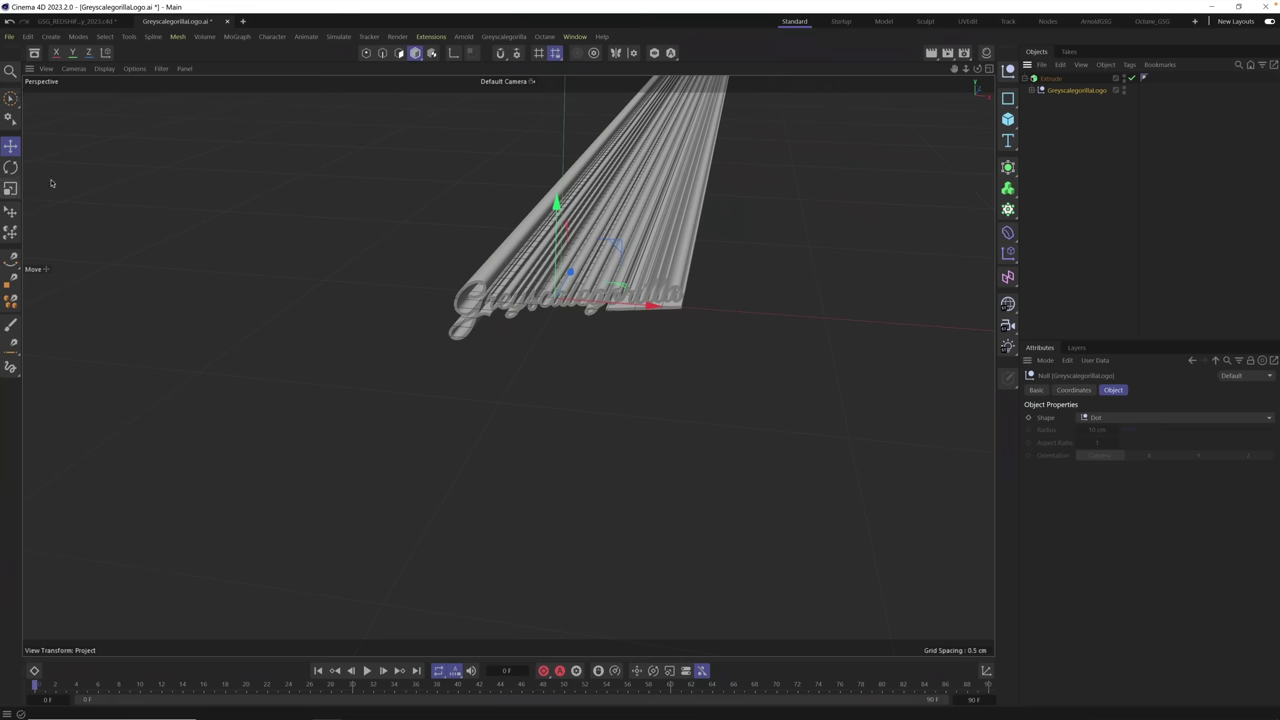
pyautogui.press('t')
pyautogui.scroll(5, 648, 372)
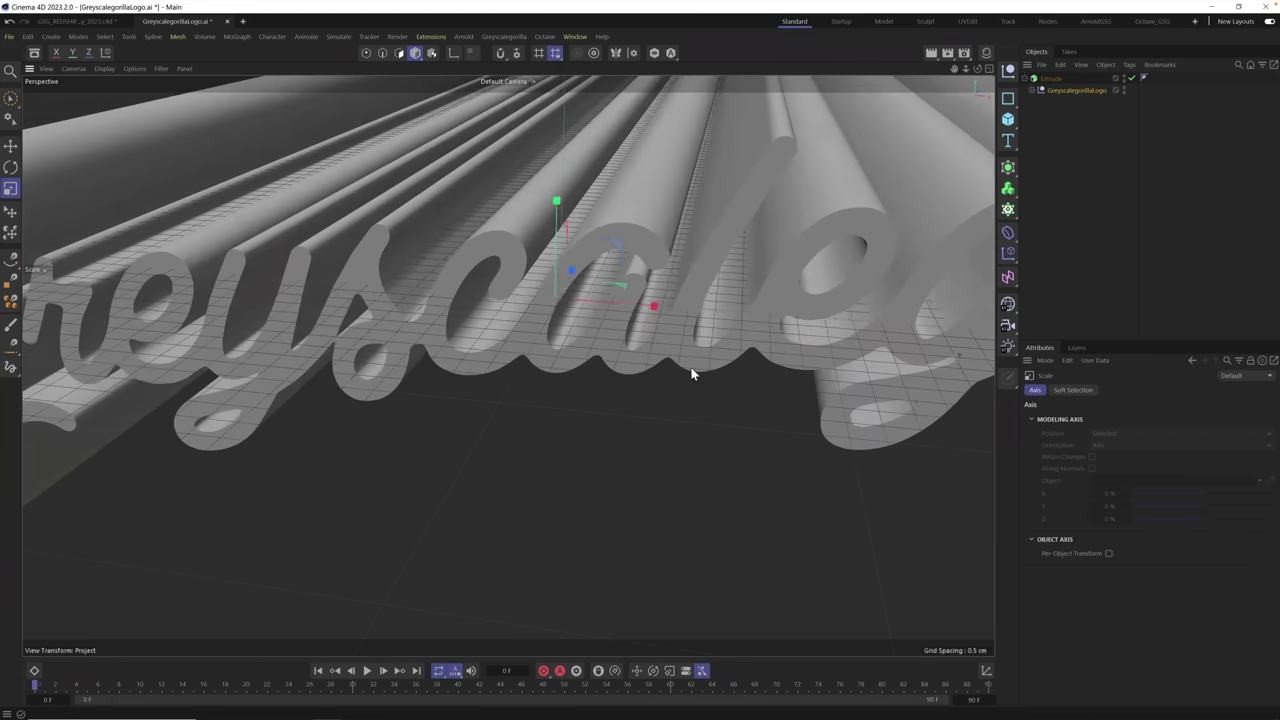
pyautogui.scroll(2, 694, 371)
pyautogui.scroll(-10, 445, 368)
pyautogui.keyDown('alt'); pyautogui.moveTo(782, 299); pyautogui.dragTo(600, 365); pyautogui.keyUp('alt')
pyautogui.click(1050, 79)
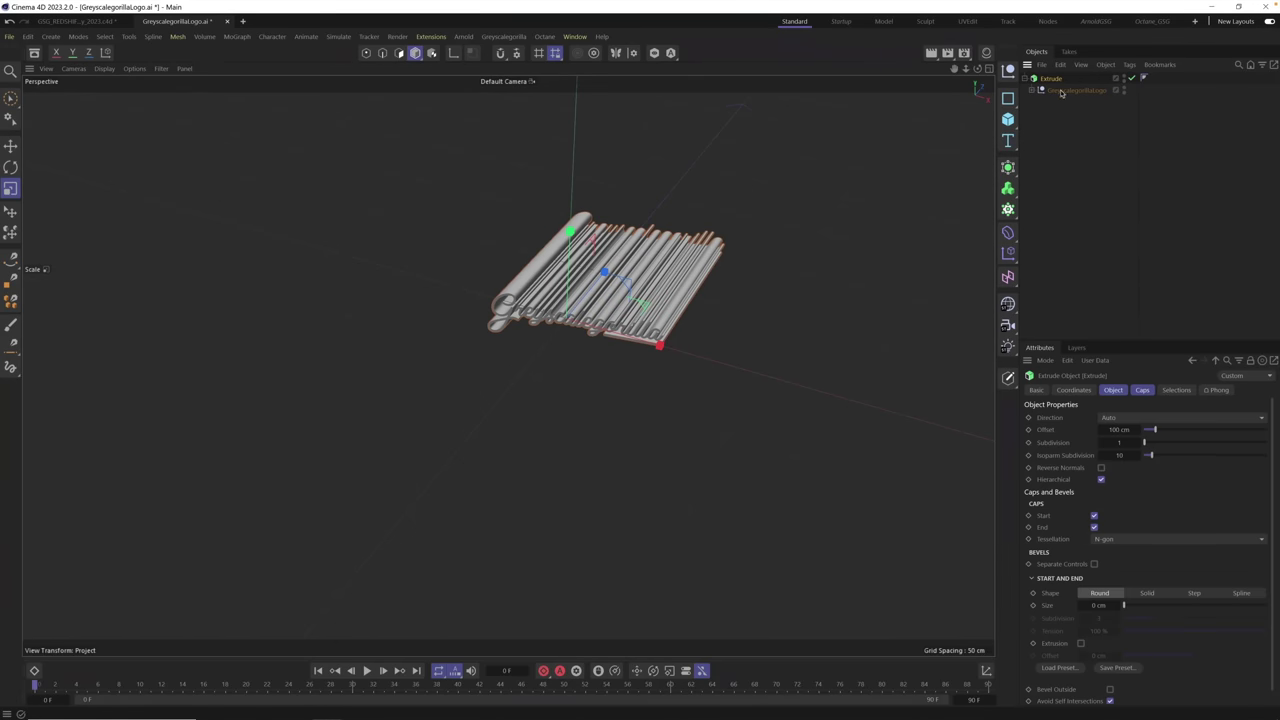
pyautogui.click(1120, 429)
pyautogui.write('10')
pyautogui.press('Return')
pyautogui.click(1063, 157)
pyautogui.scroll(2, 698, 297)
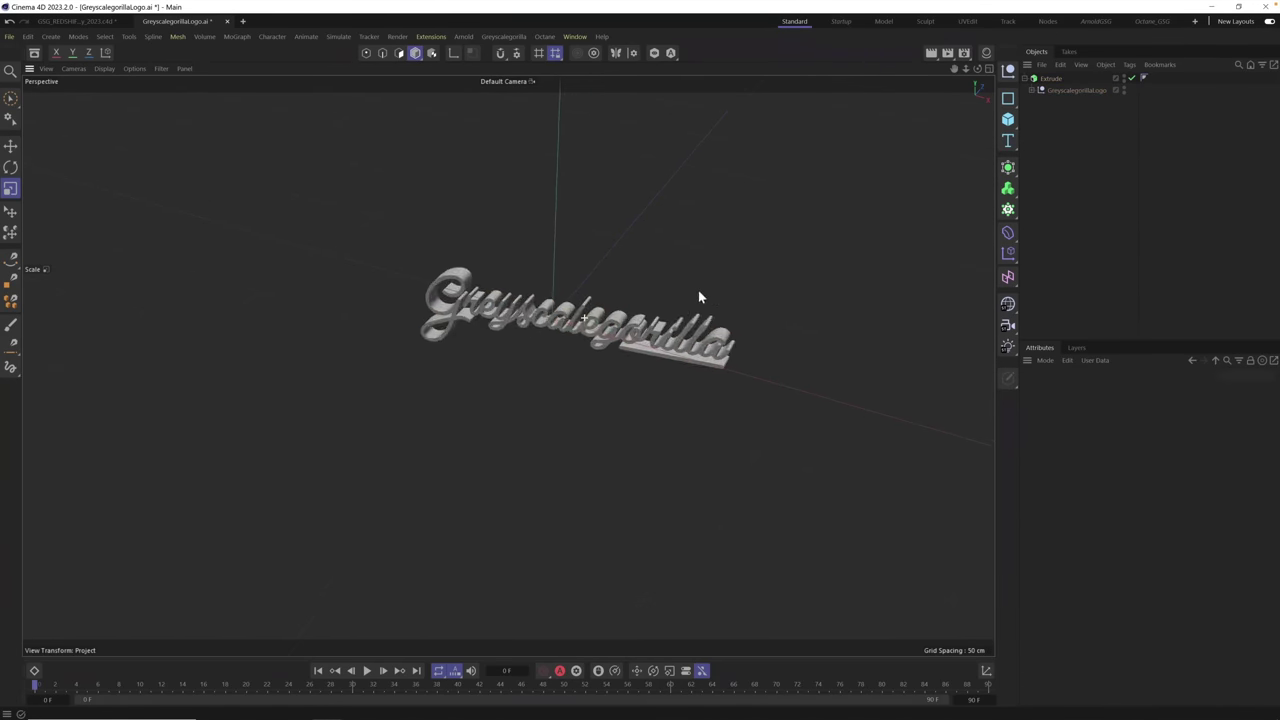
pyautogui.keyDown('alt'); pyautogui.moveTo(698, 297); pyautogui.dragTo(603, 269); pyautogui.keyUp('alt')
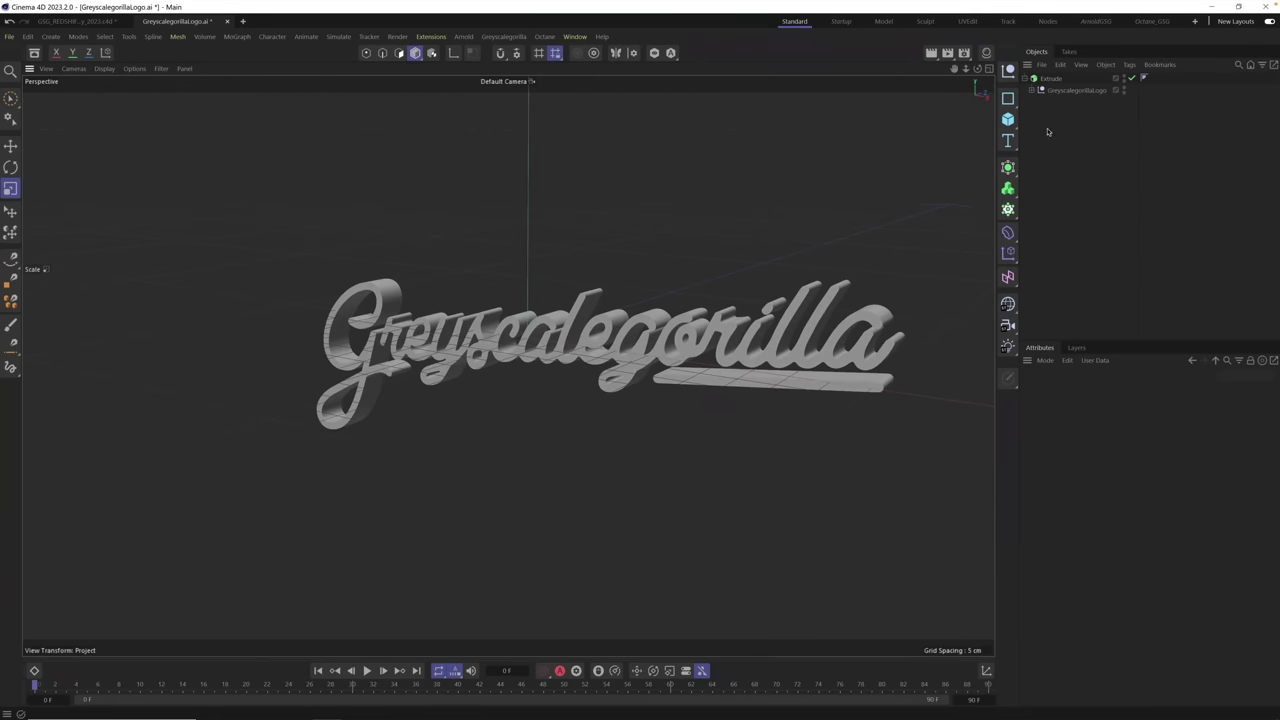
# - Copy the Extrude object with its logo splines from the logo document into the GSG_REDSHIFT_StarterScene document
pyautogui.click(1052, 79)
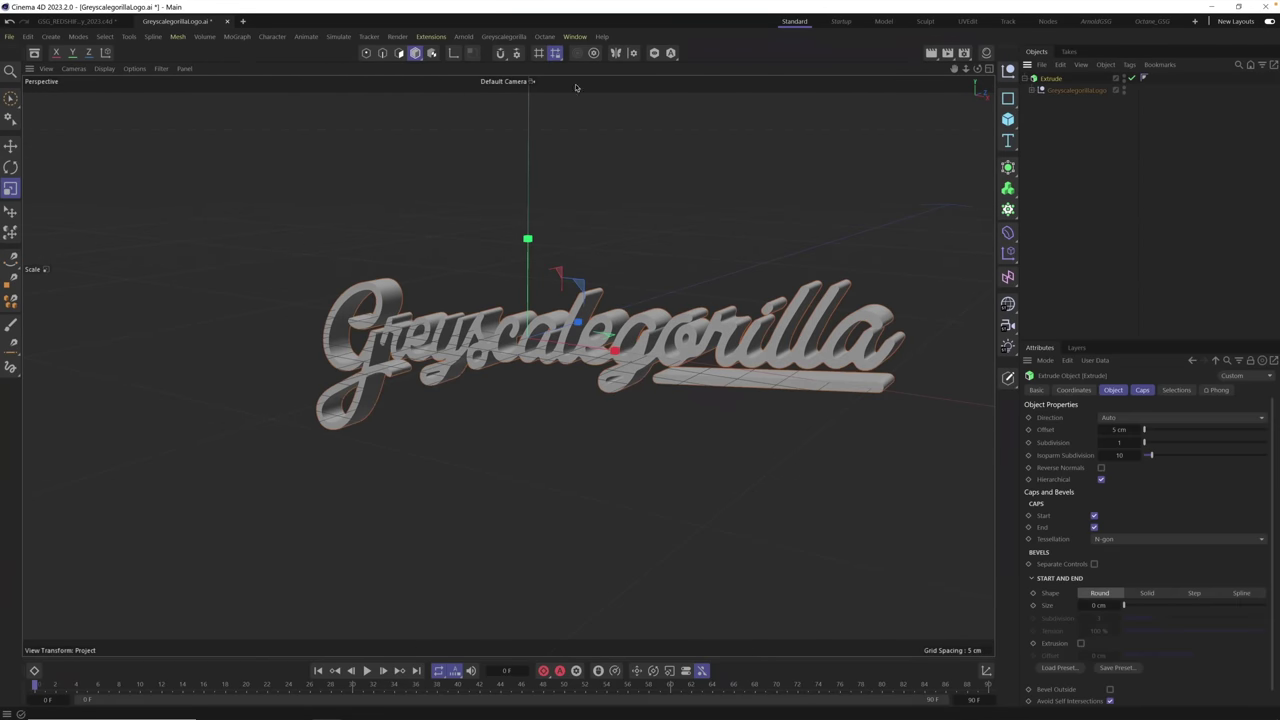
pyautogui.click(101, 24)
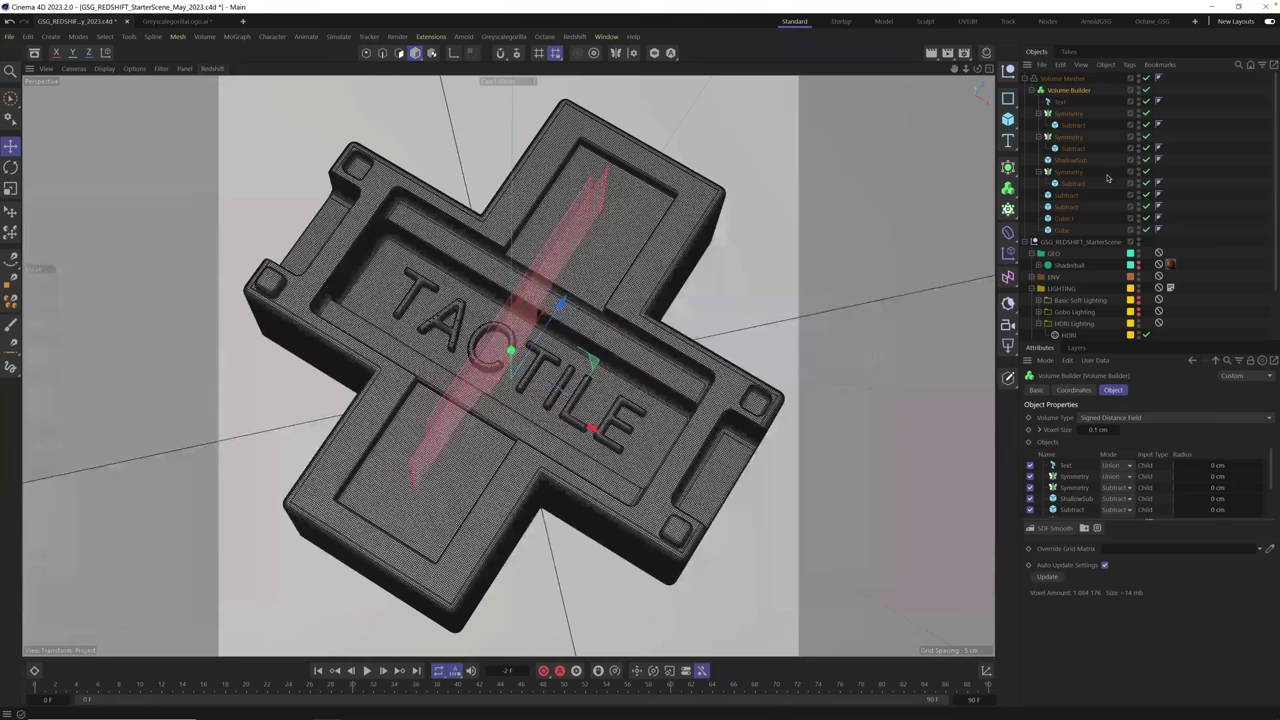
pyautogui.hotkey('ctrl', 'v')
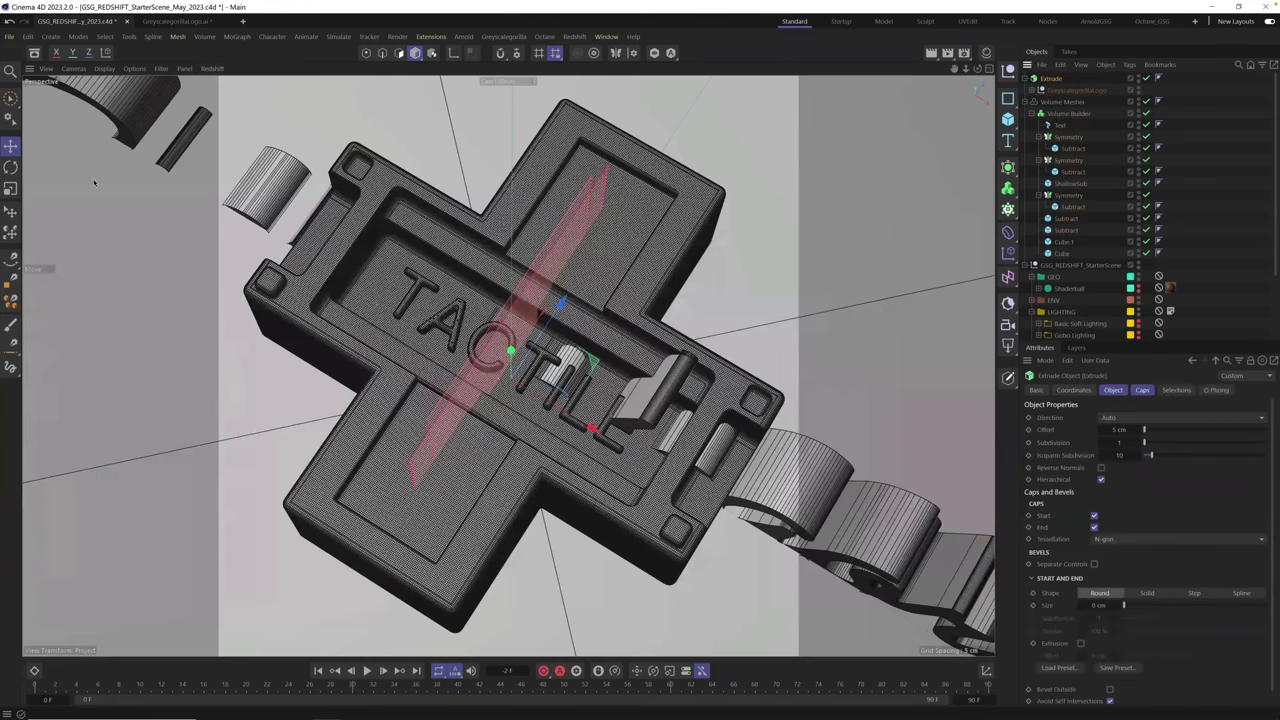
# - Rotate the extruded logo flat so it faces up and scale it down to fit the central recess
pyautogui.click(10, 167)
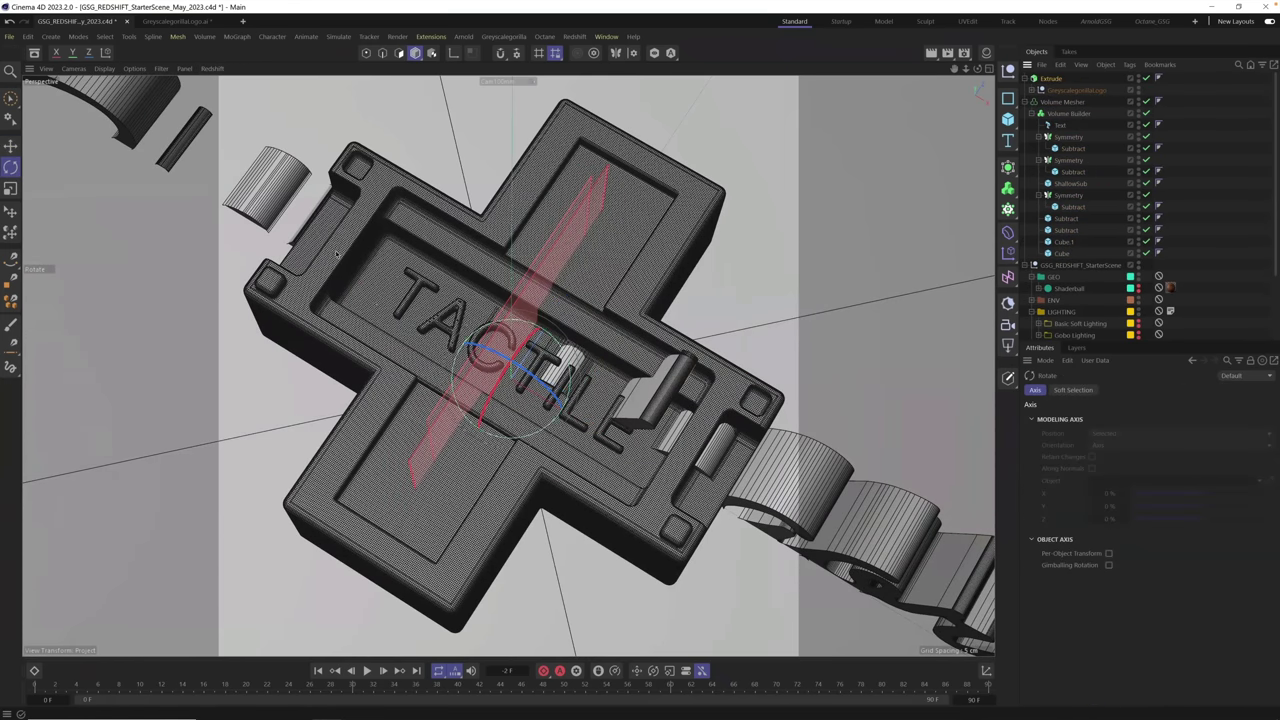
pyautogui.moveTo(490, 402); pyautogui.dragTo(514, 260)
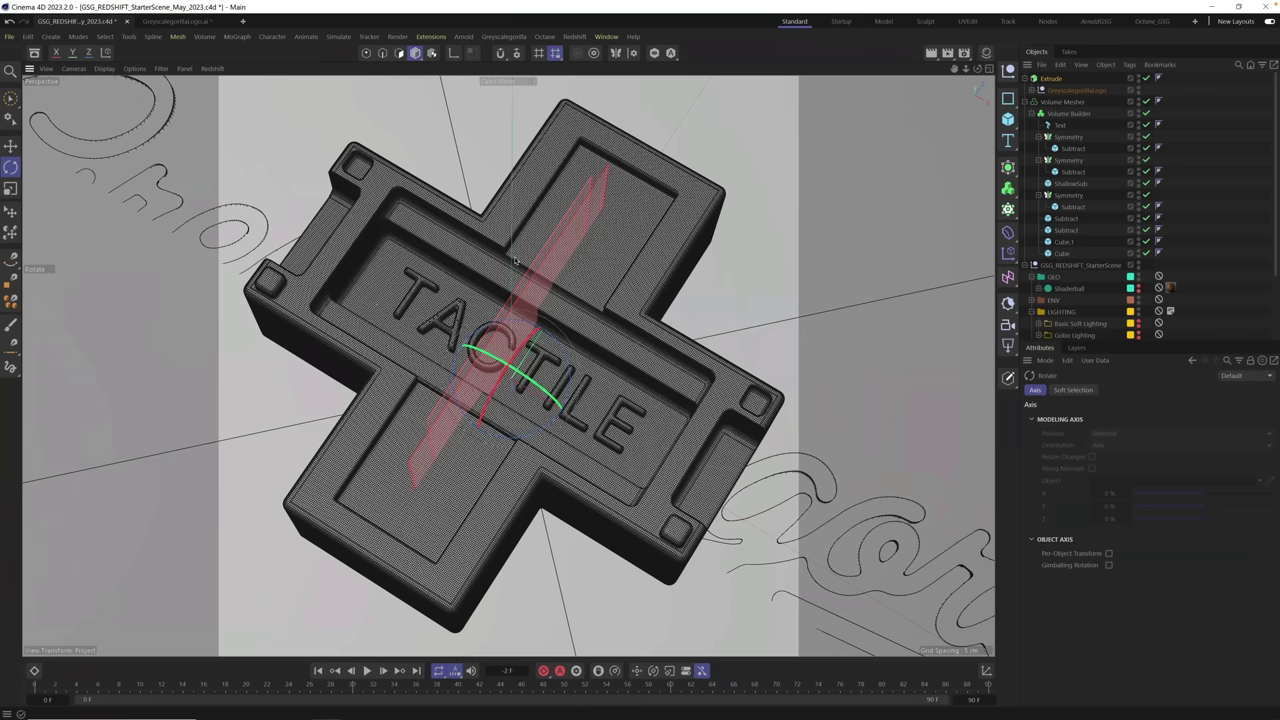
pyautogui.press('e')
pyautogui.moveTo(508, 382); pyautogui.dragTo(186, 435)
pyautogui.press('t')
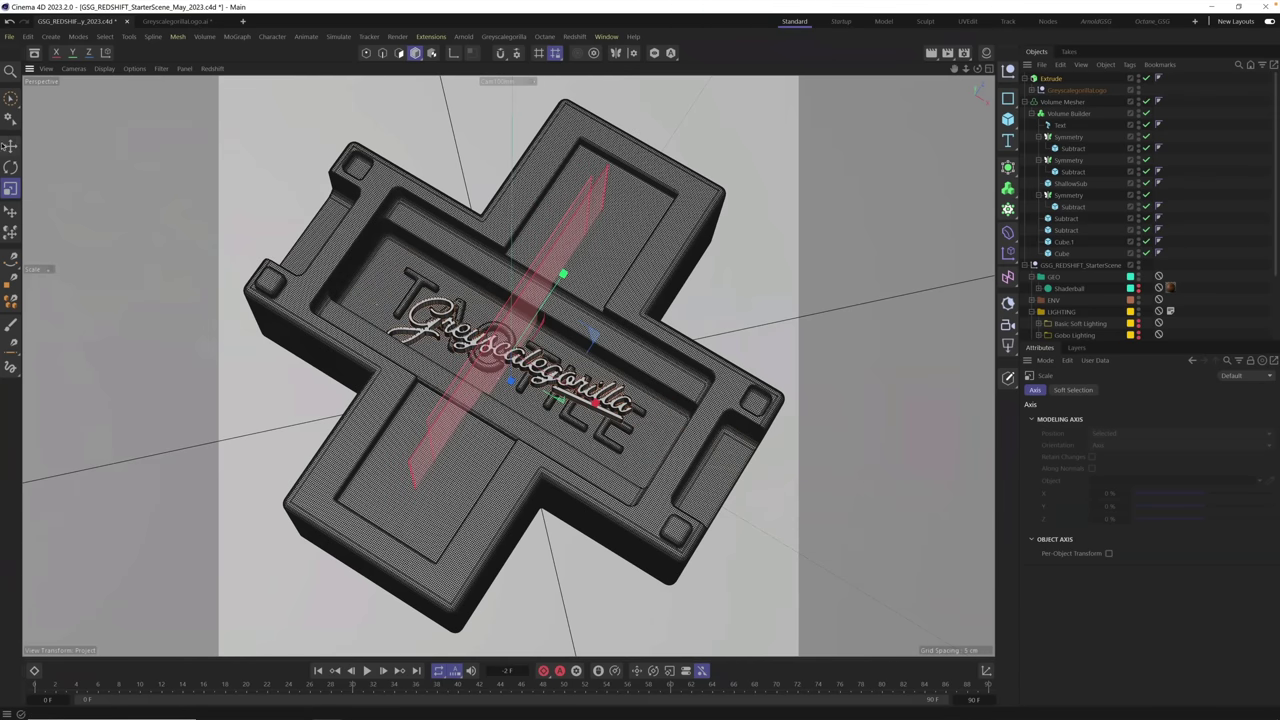
# - Move the extruded logo into position over the TACTILE text and lower it onto the recess floor
pyautogui.click(10, 147)
pyautogui.moveTo(563, 274)
pyautogui.mouseDown()
pyautogui.moveTo(556, 295)
pyautogui.moveTo(566, 267)
pyautogui.mouseUp()
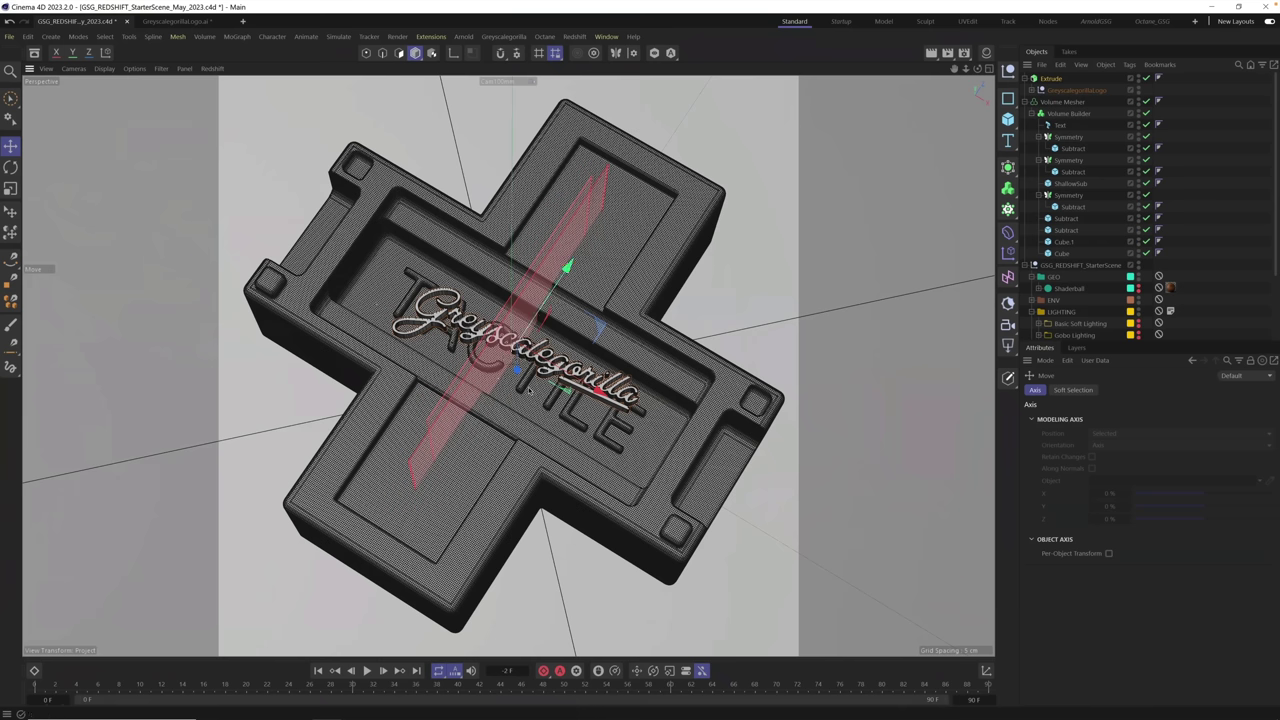
pyautogui.moveTo(517, 370); pyautogui.dragTo(526, 389)
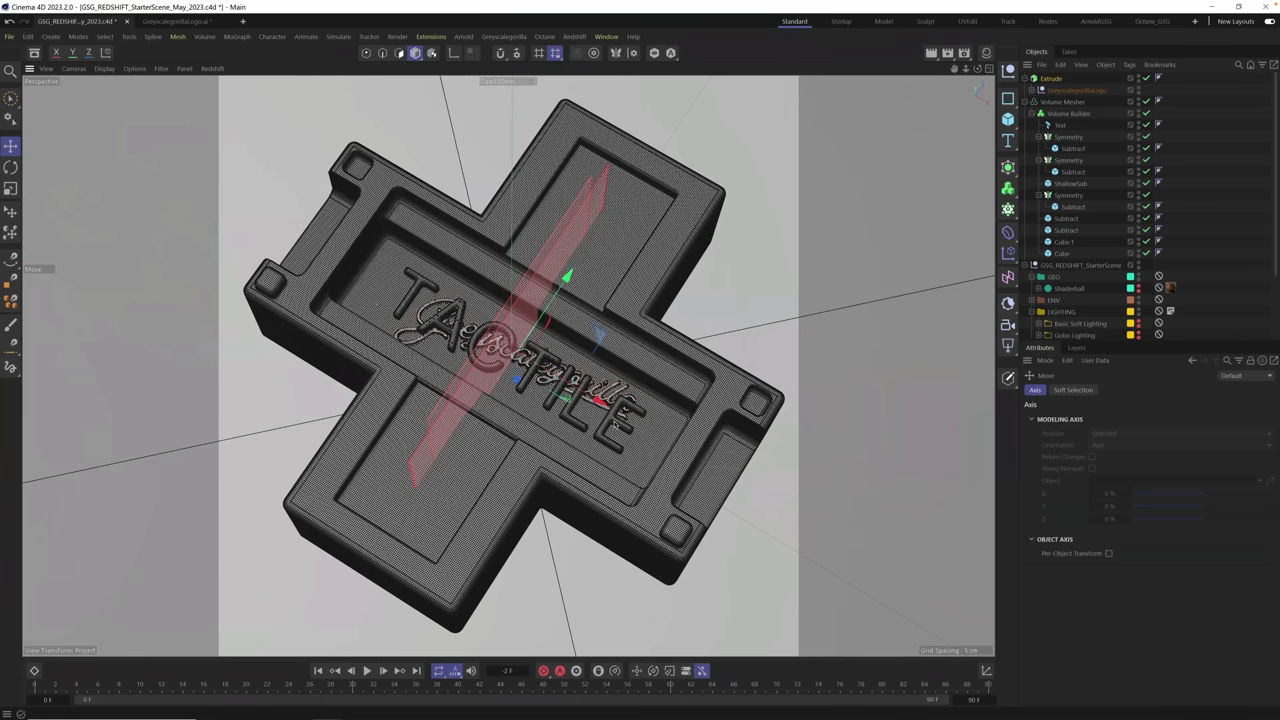
# - Disable the TACTILE Text object and nest the logo Extrude in the Volume Builder as its first child
pyautogui.click(1066, 113)
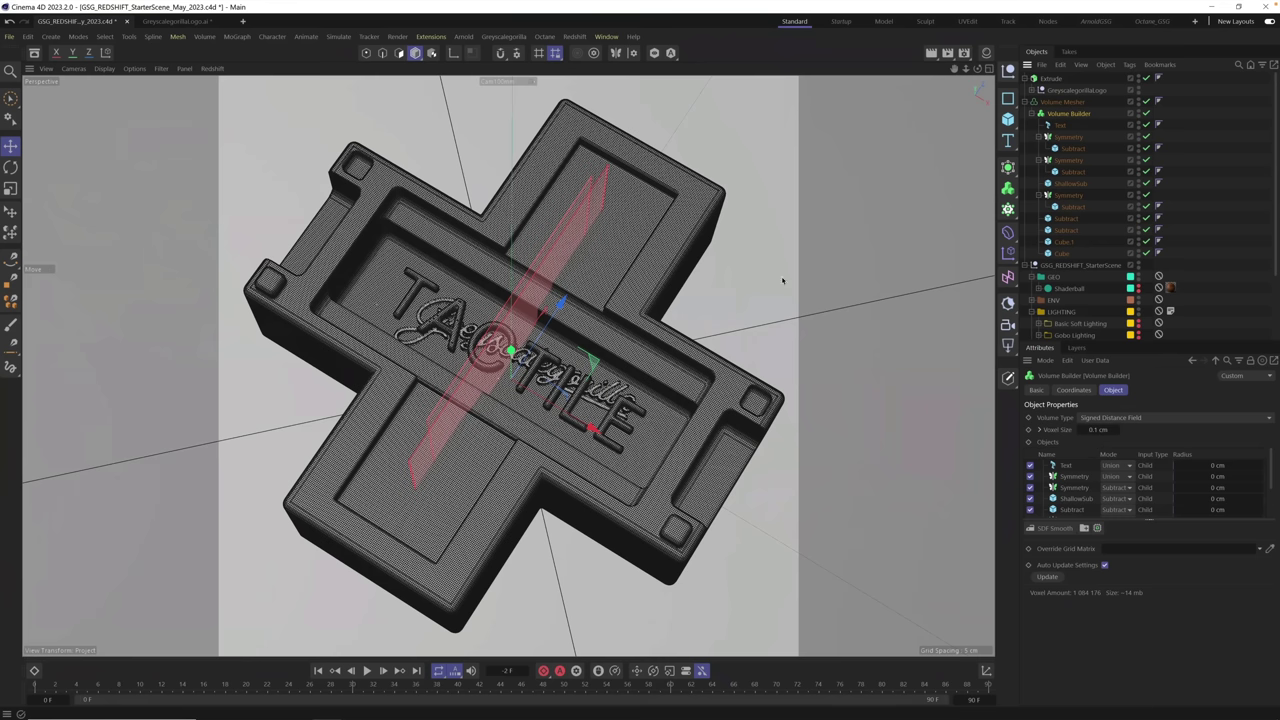
pyautogui.click(1146, 125)
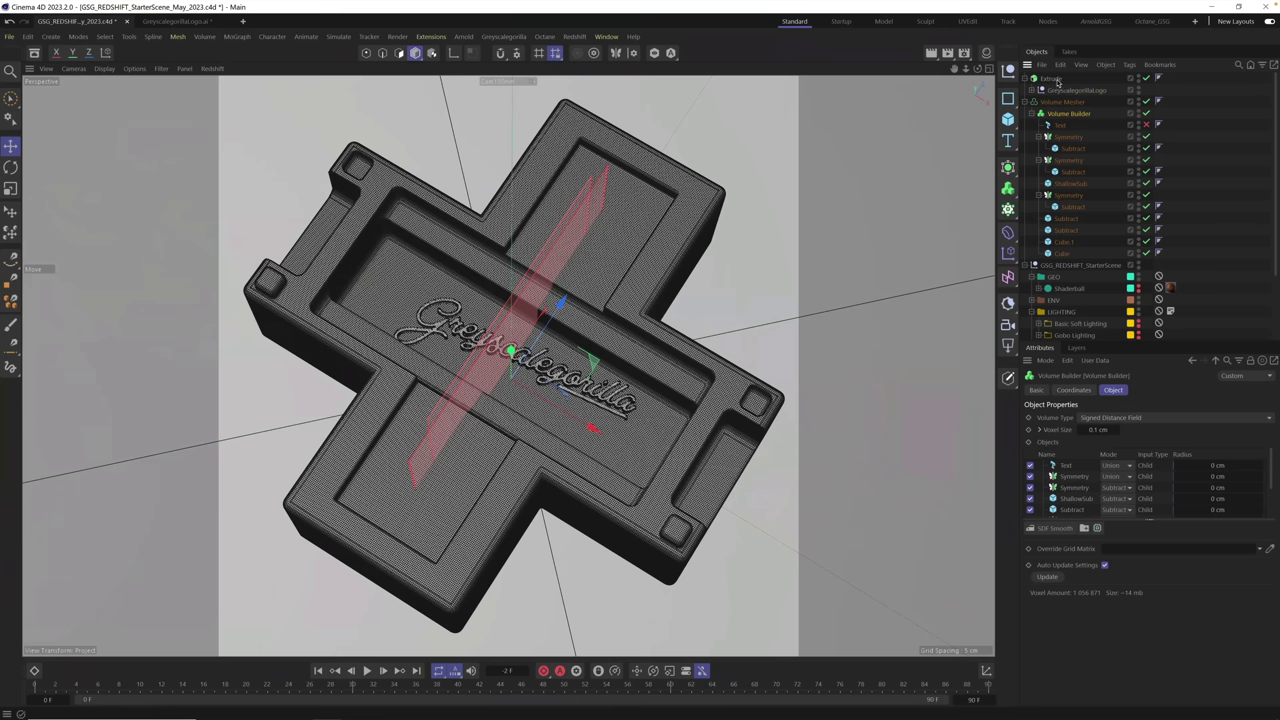
pyautogui.moveTo(1045, 80); pyautogui.dragTo(1065, 116)
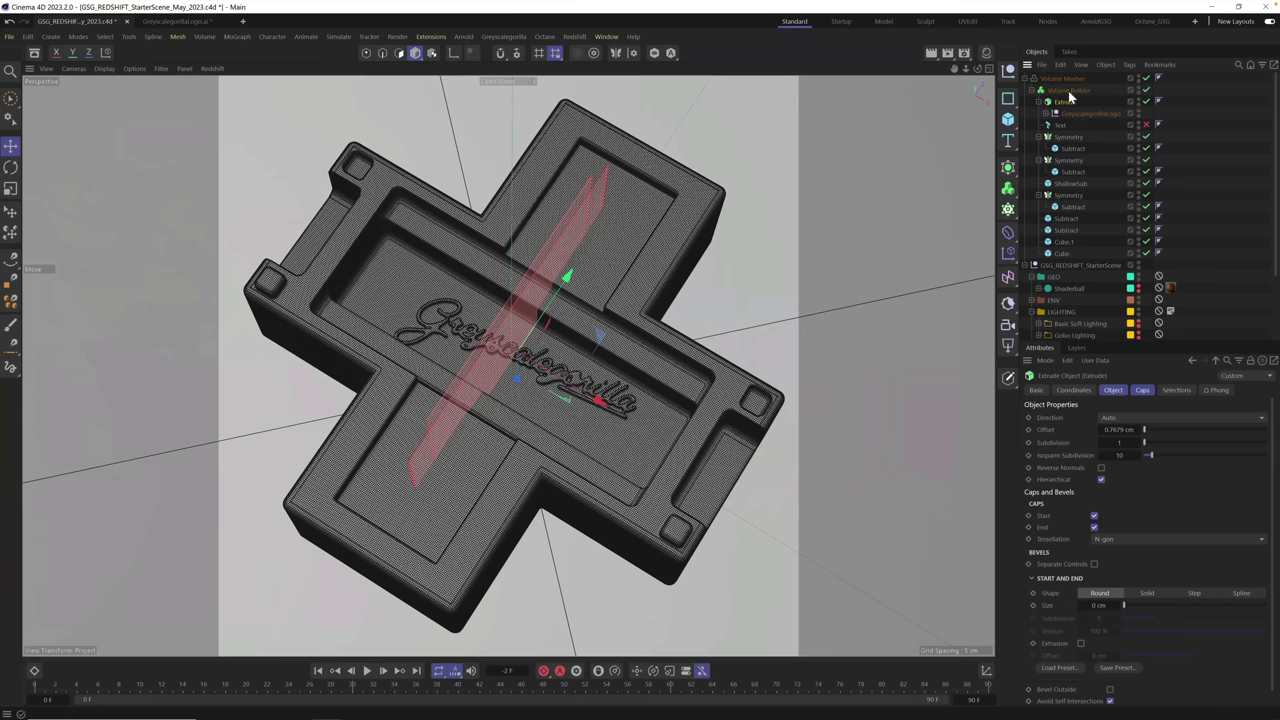
pyautogui.click(1068, 91)
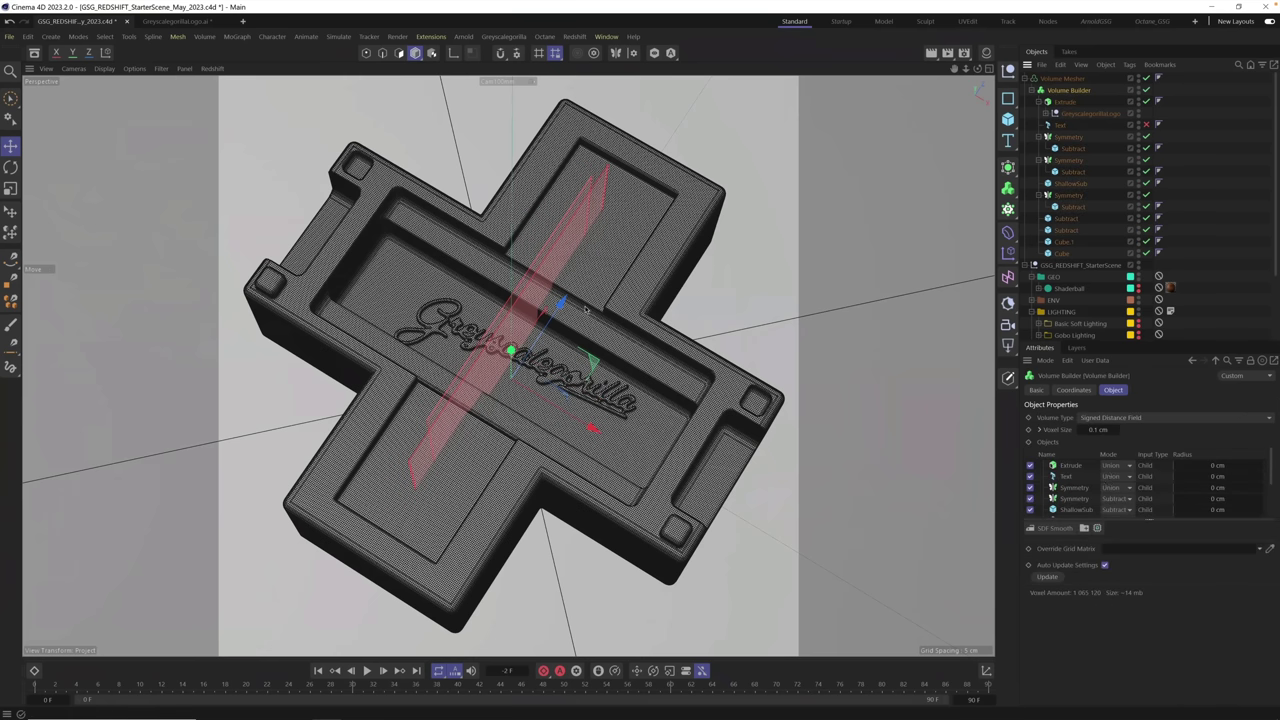
# - Raise the GreyscalegorillaLogo null inside the Extrude slightly so the lettering stands out more from the recess floor
pyautogui.scroll(5, 529, 363)
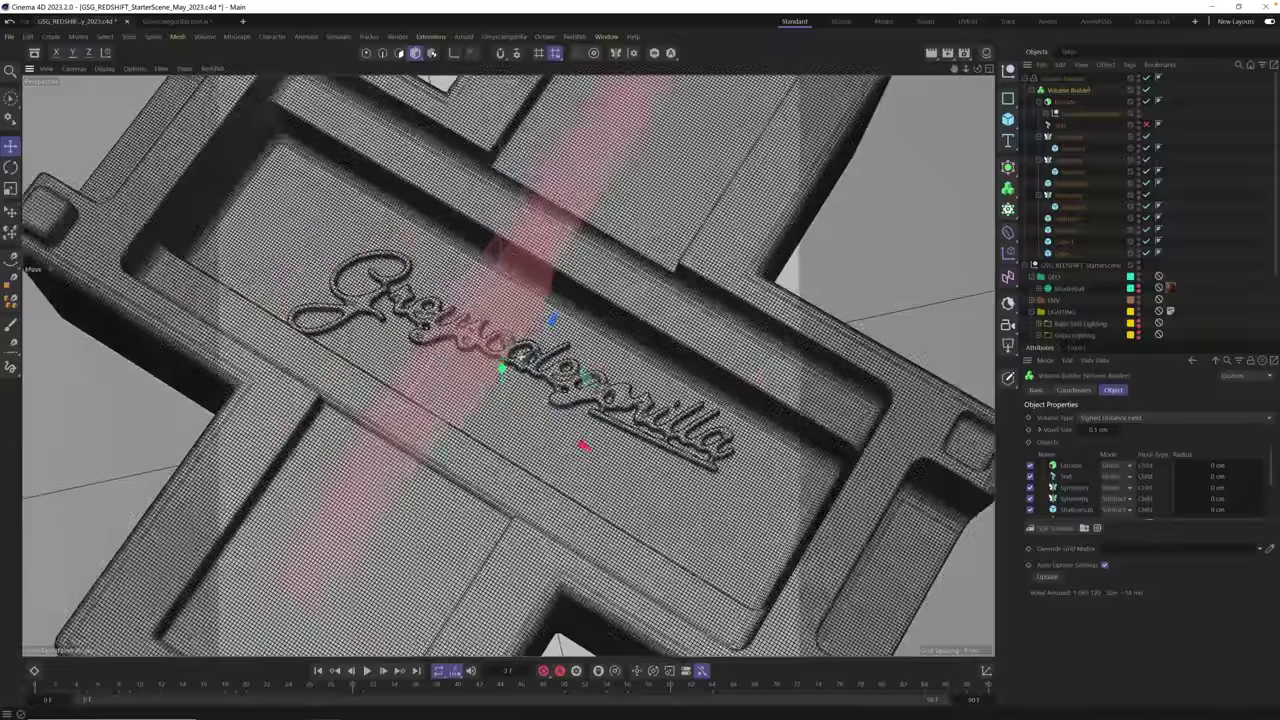
pyautogui.click(1068, 124)
pyautogui.click(1067, 148)
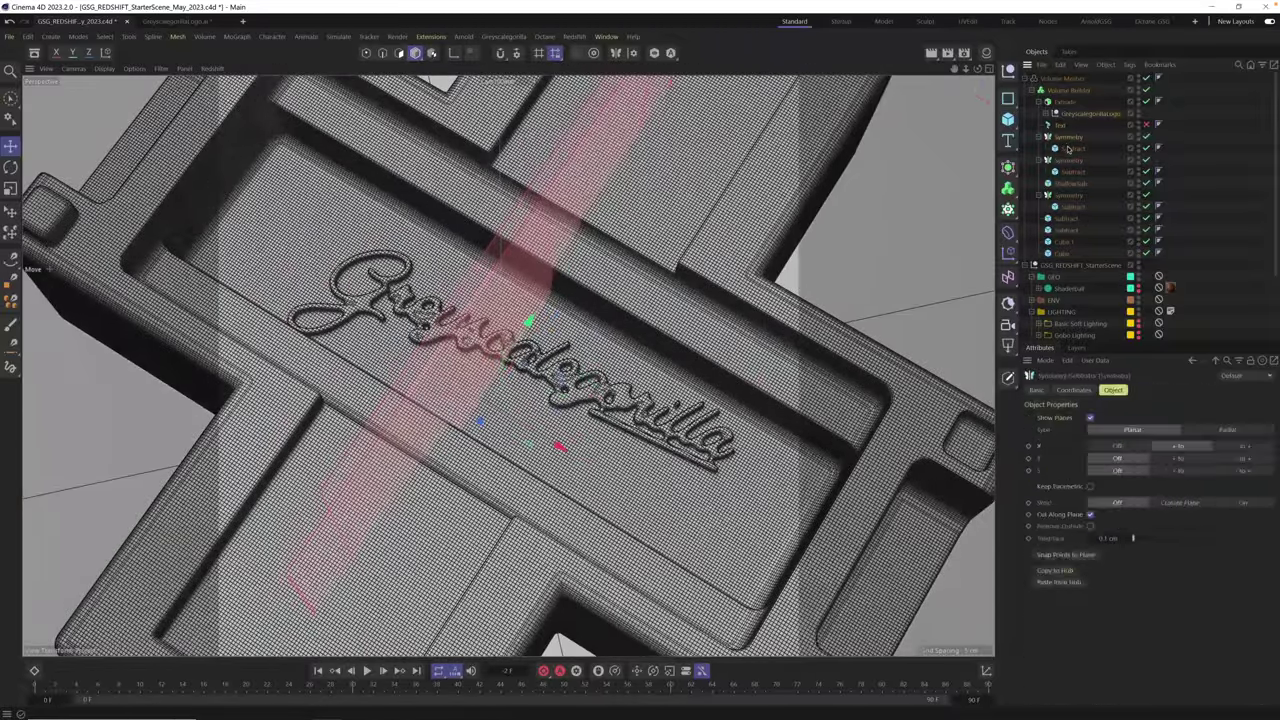
pyautogui.click(1067, 148)
pyautogui.click(1068, 138)
pyautogui.click(1068, 113)
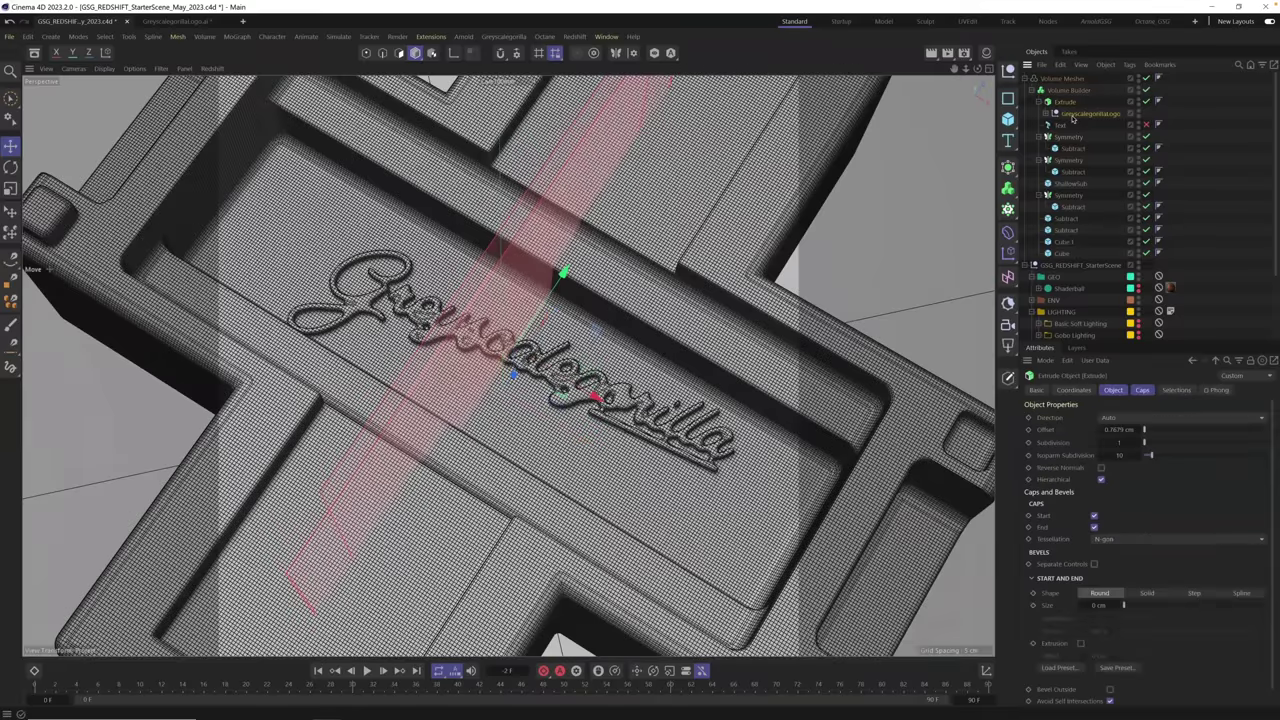
pyautogui.moveTo(512, 373); pyautogui.dragTo(516, 368)
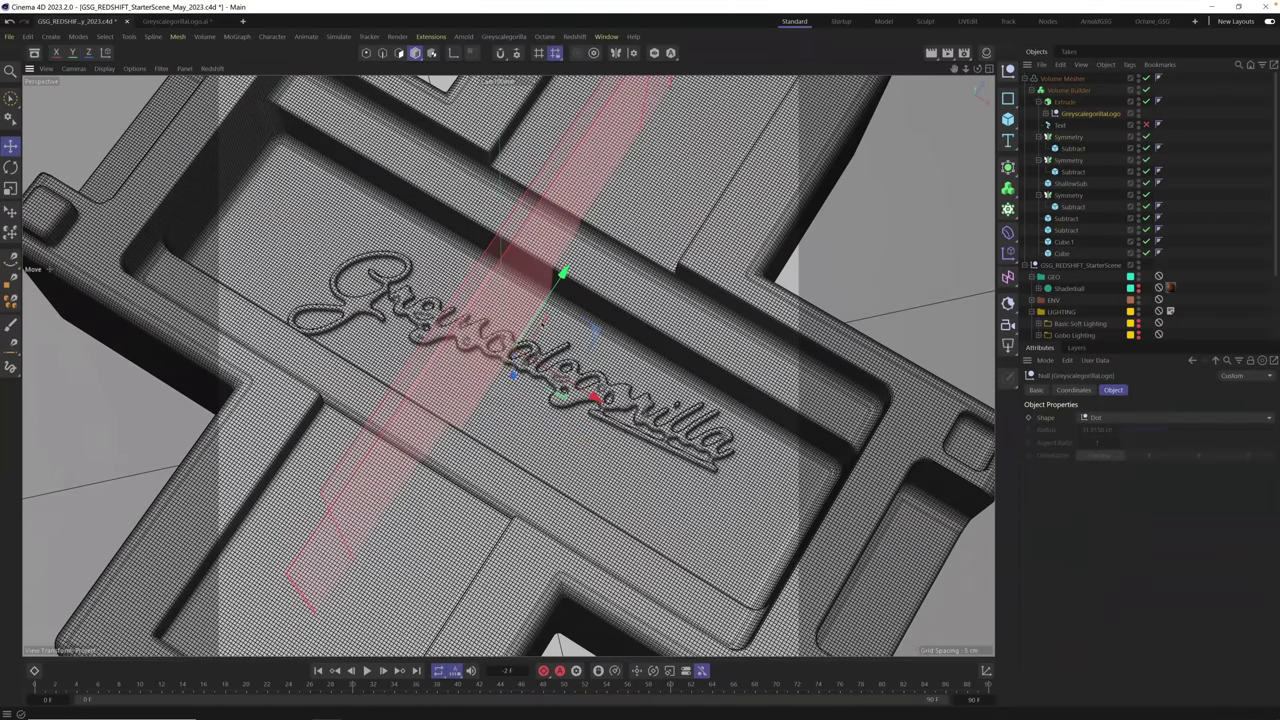
pyautogui.moveTo(542, 323); pyautogui.dragTo(540, 318)
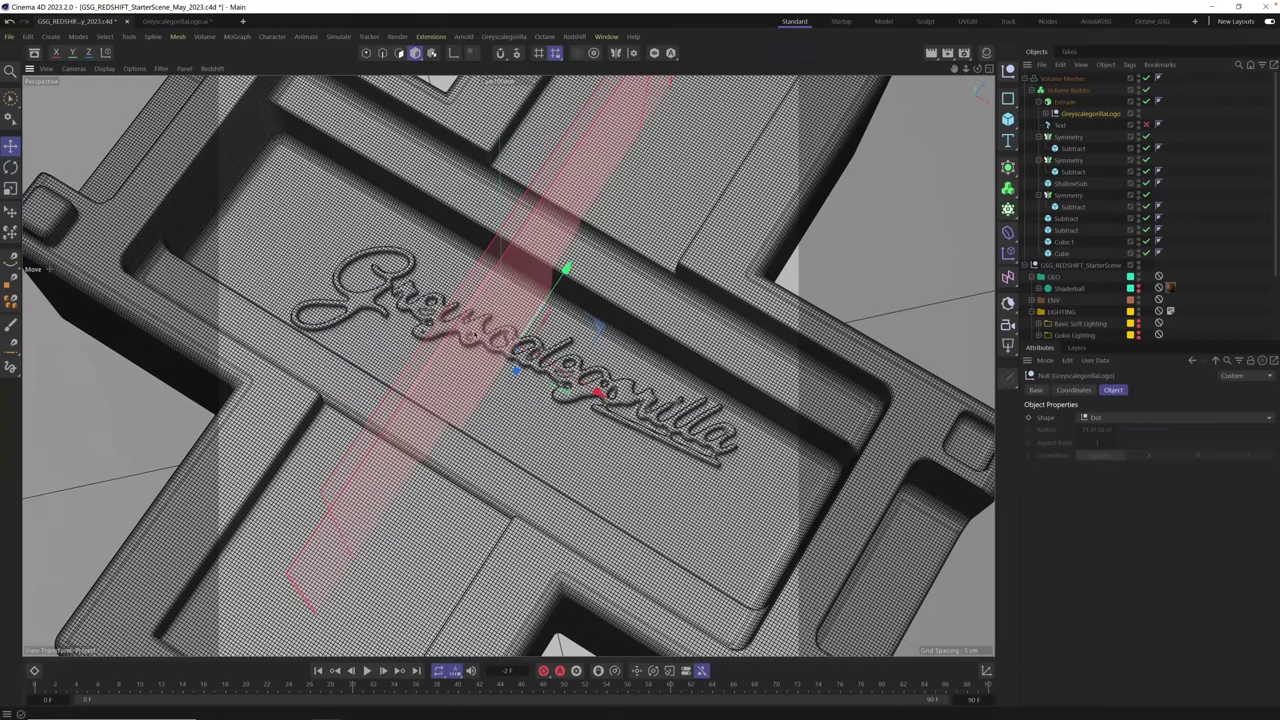
# - Set the Volume Builder's voxel size to 0.05 cm to sharpen the logo lettering
pyautogui.scroll(3, 620, 380)
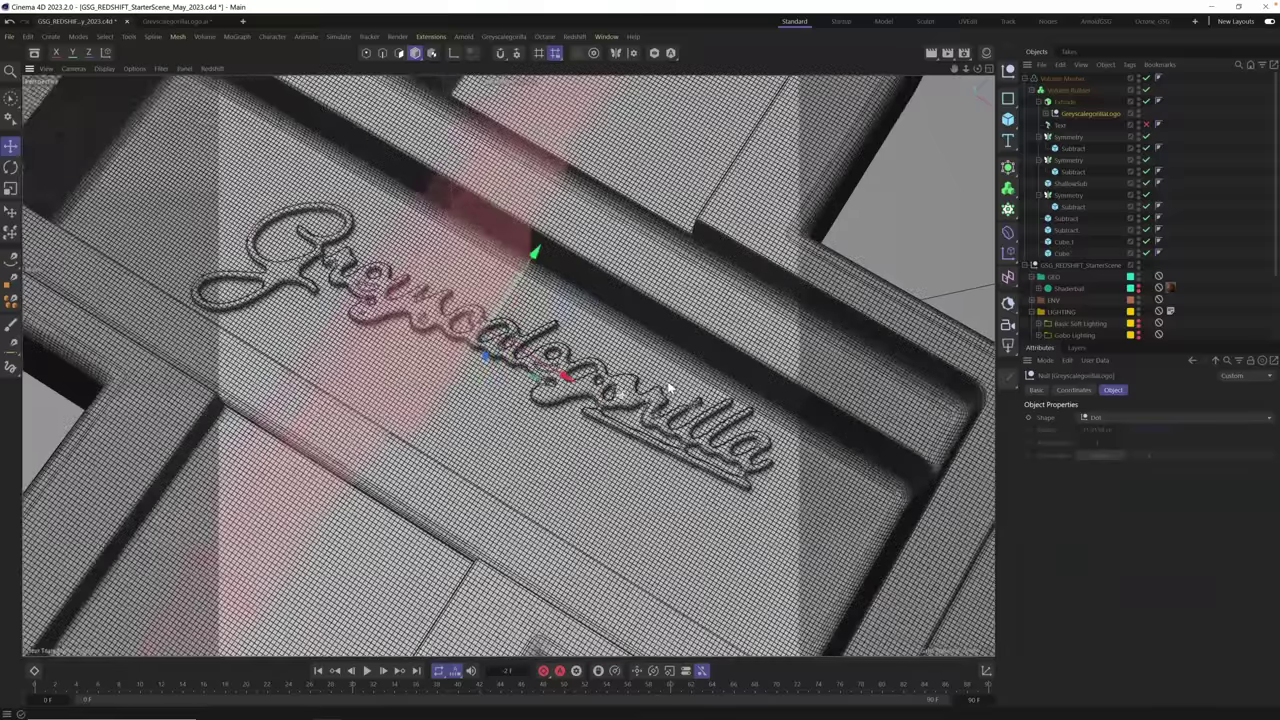
pyautogui.click(1073, 103)
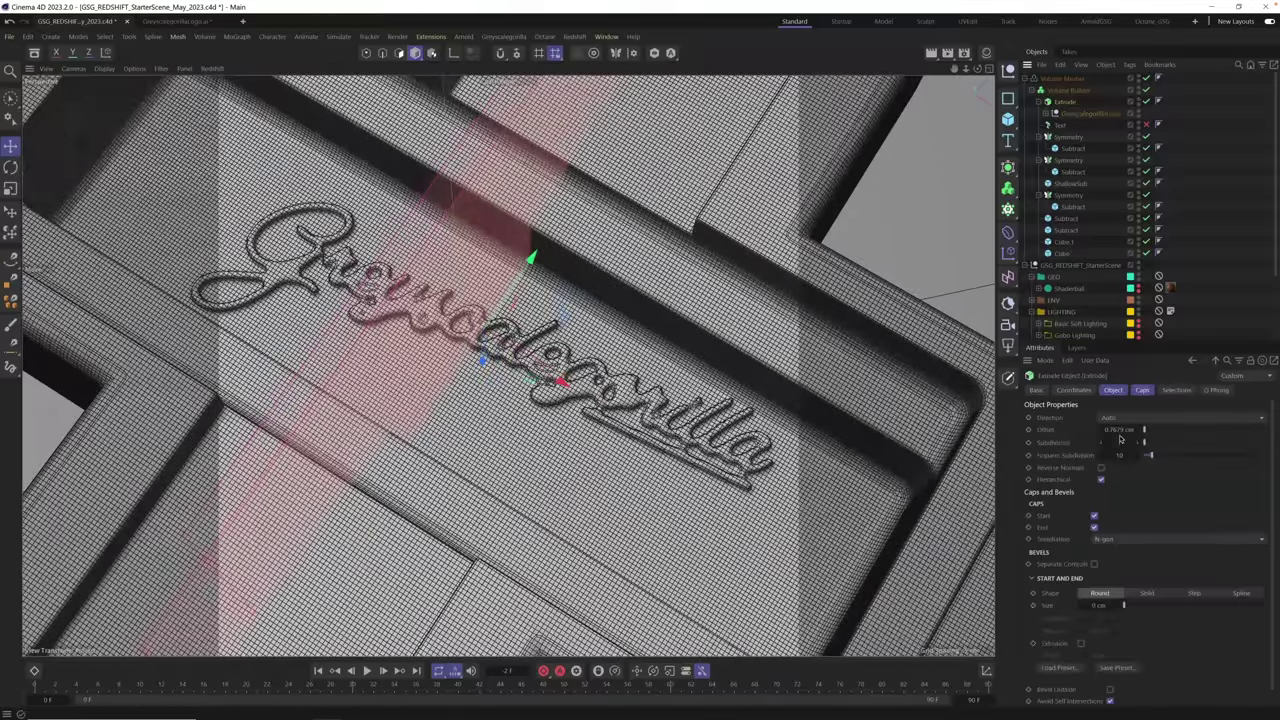
pyautogui.click(1069, 91)
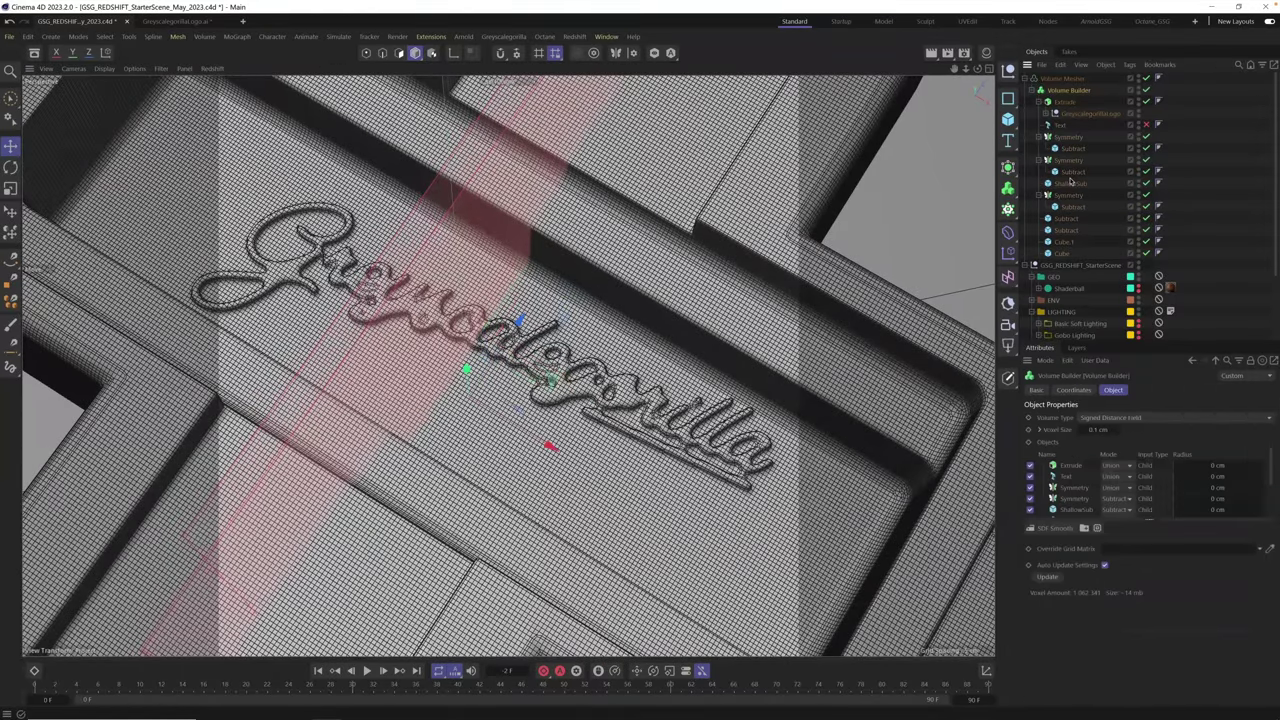
pyautogui.click(1100, 429)
pyautogui.press('BackSpace')
pyautogui.write('0.05')
pyautogui.press('Return')
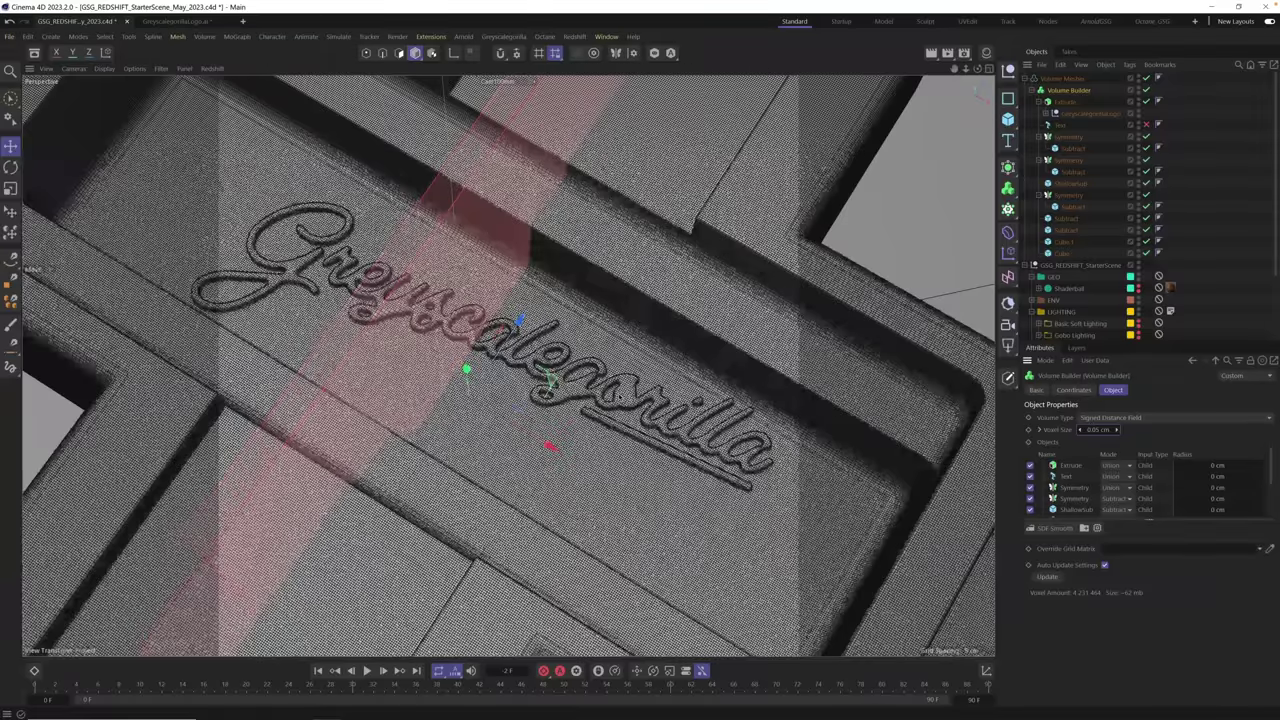
# - Switch to the Startup layout and start the interactive Redshift render of the cross-shaped model
pyautogui.keyDown('alt'); pyautogui.moveTo(504, 352); pyautogui.dragTo(520, 330); pyautogui.keyUp('alt')
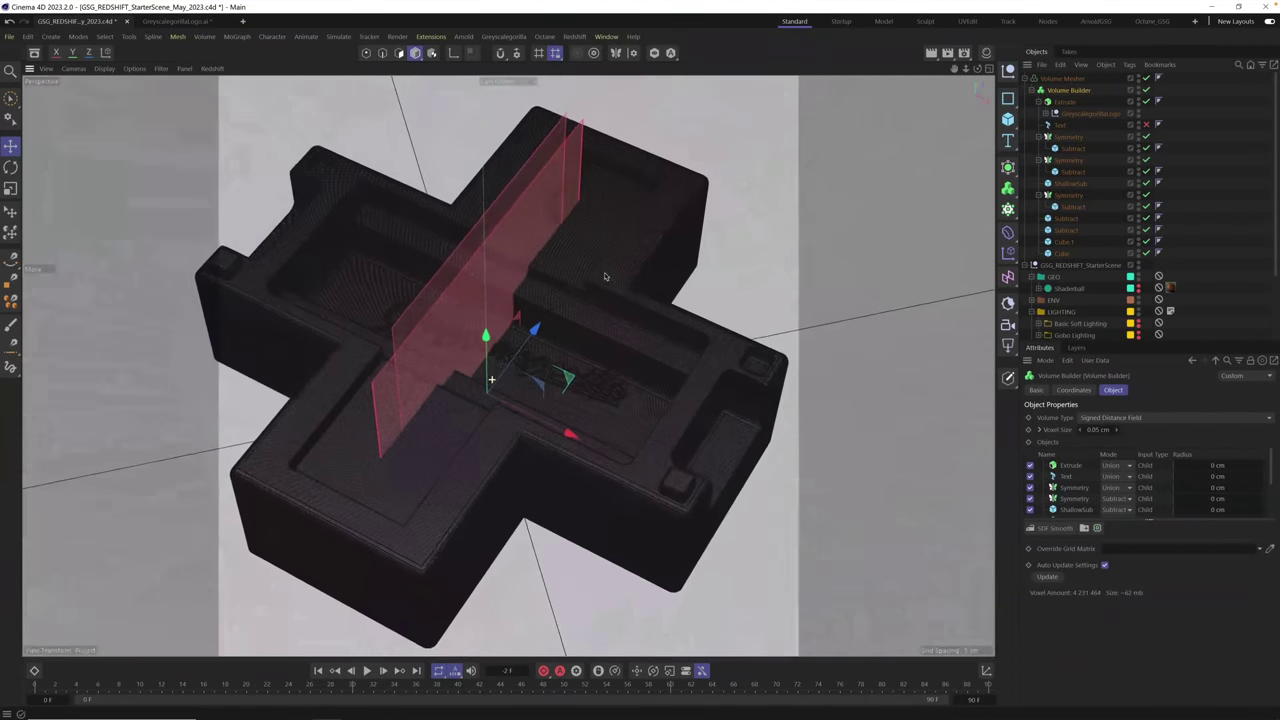
pyautogui.click(841, 22)
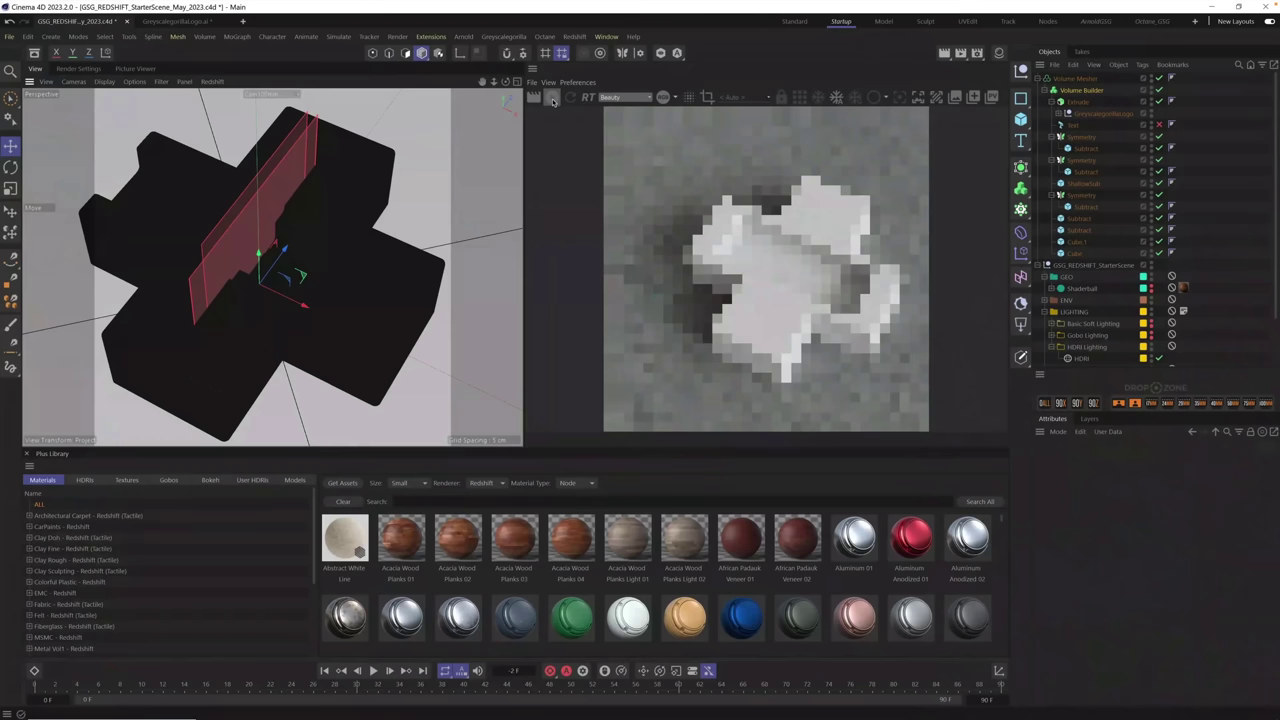
pyautogui.click(552, 98)
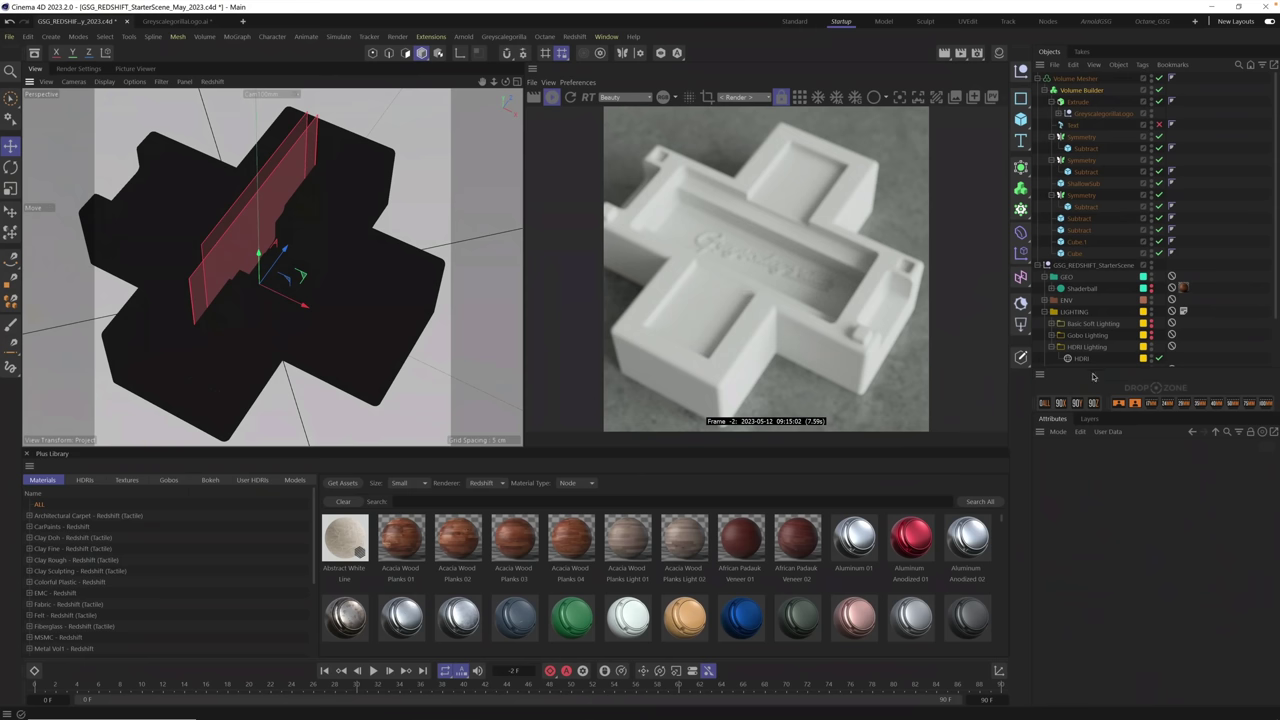
# - Position the cameras' Focus null on the model's central recess with the Place tool
pyautogui.scroll(-2, 1276, 224)
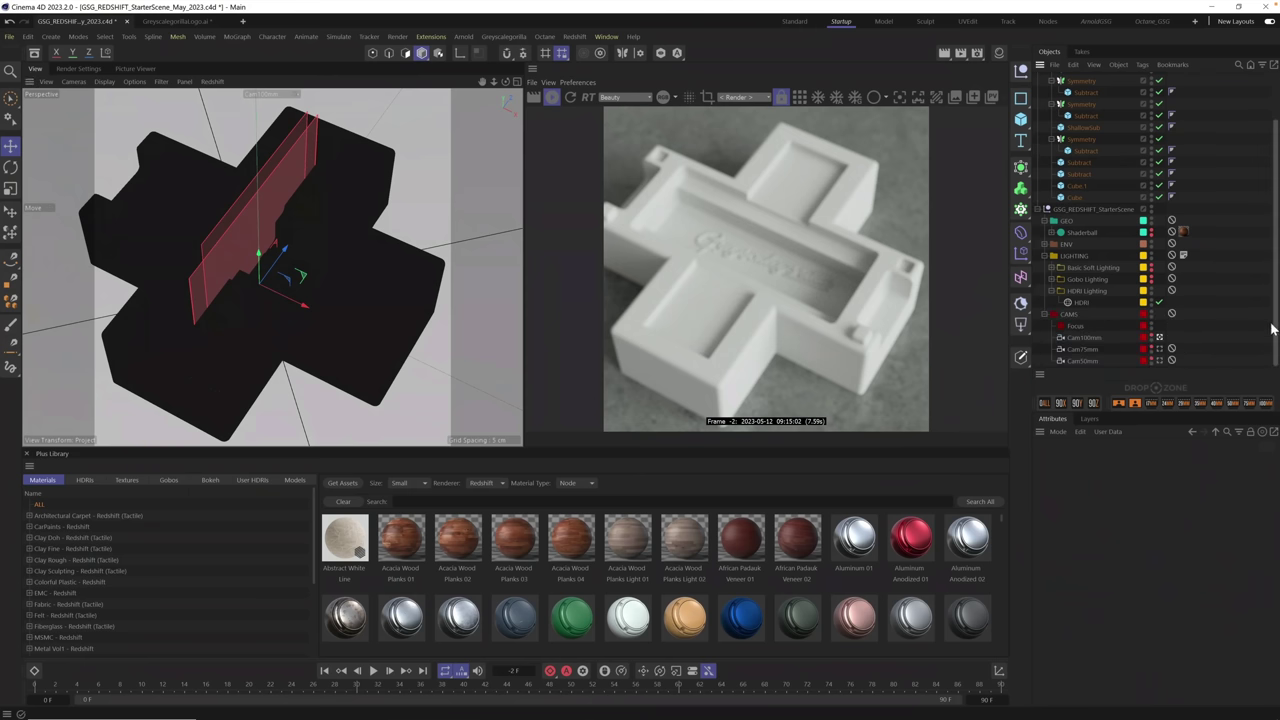
pyautogui.click(1075, 327)
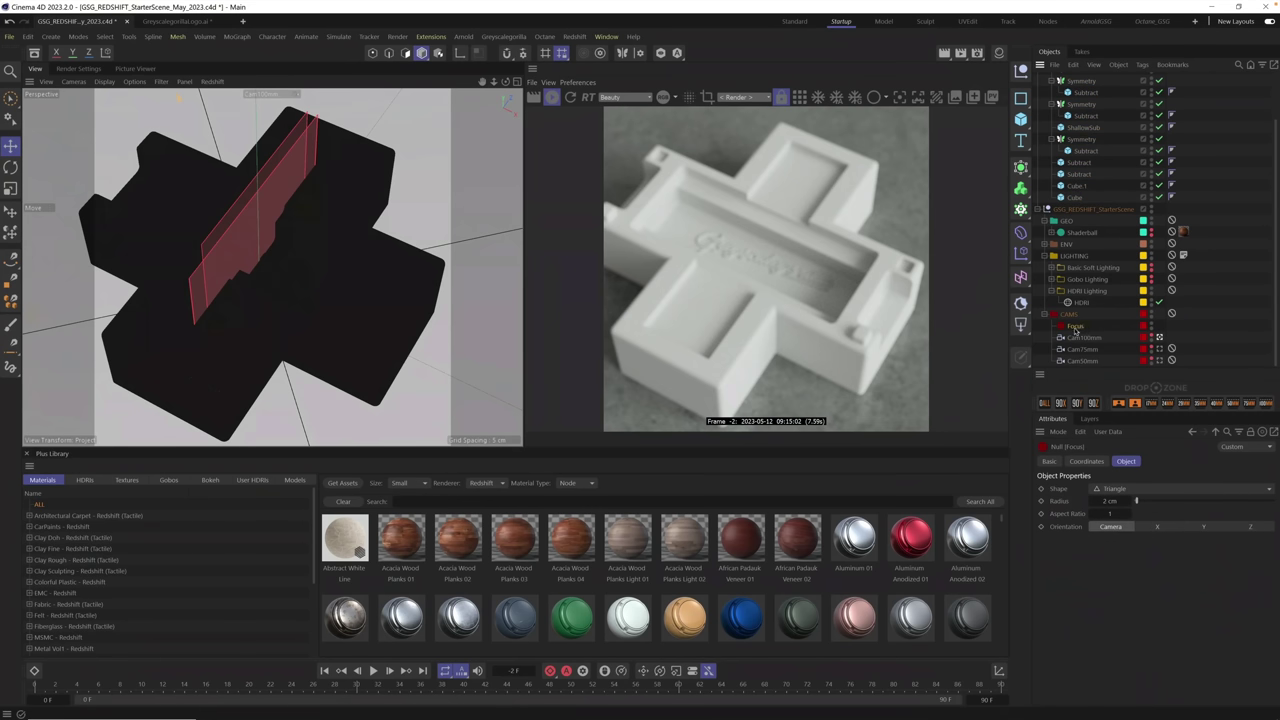
pyautogui.click(10, 211)
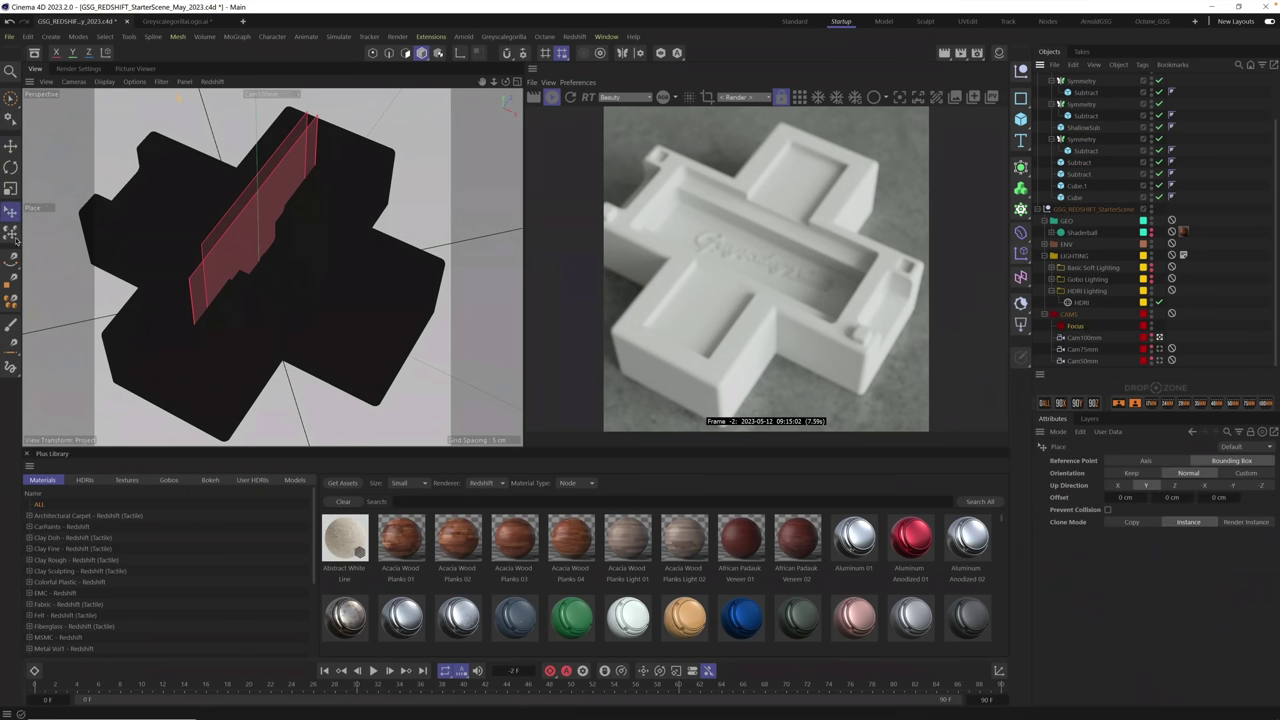
pyautogui.click(277, 250)
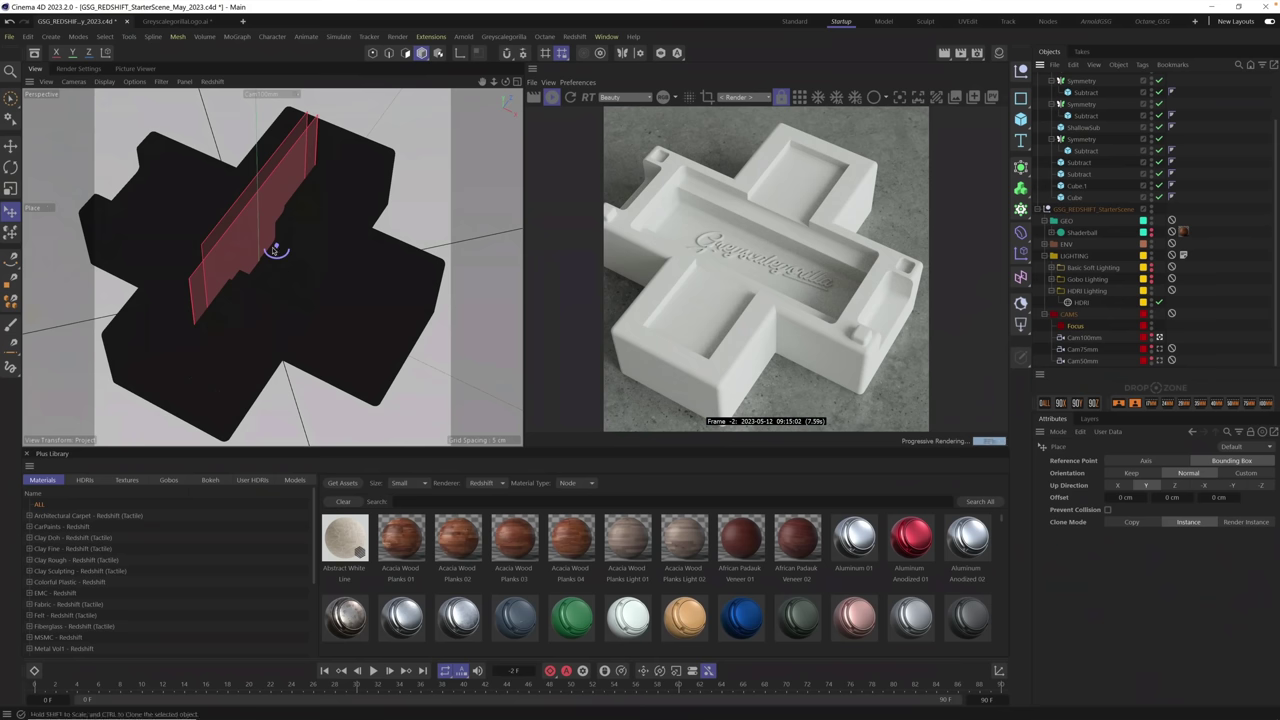
# - Set the output width in the render settings to 1920 pixels
pyautogui.click(79, 69)
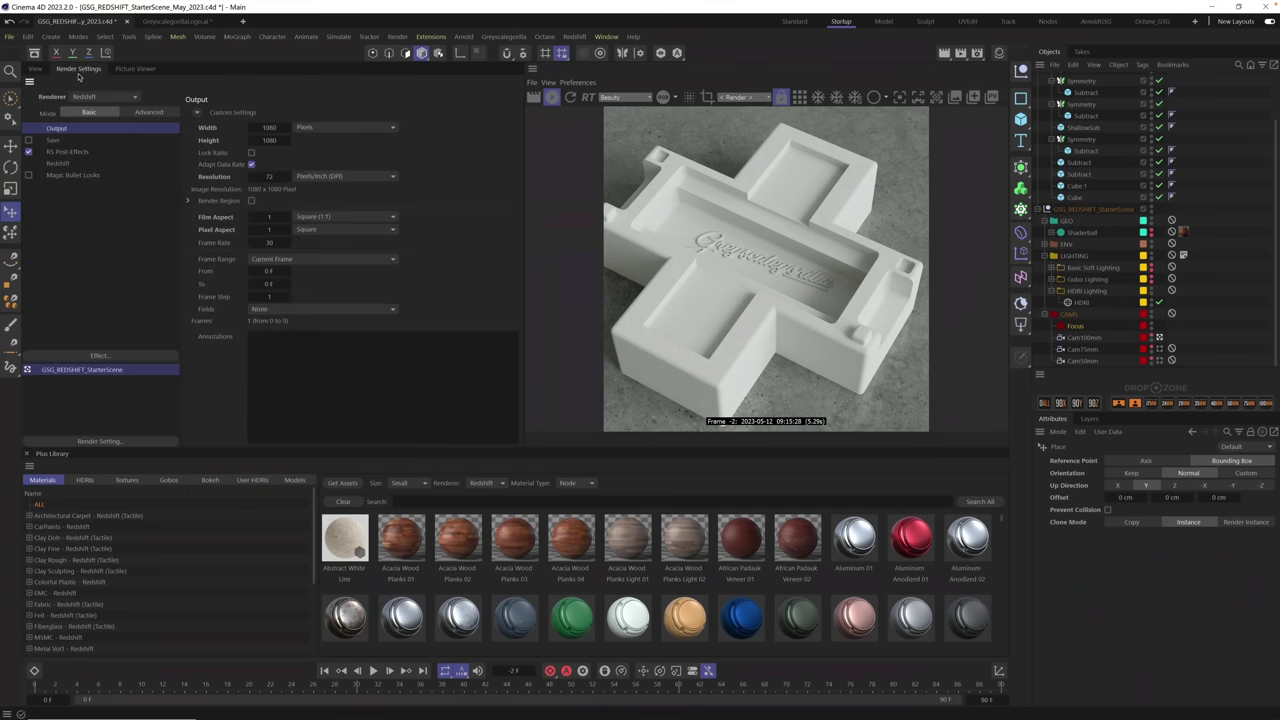
pyautogui.click(268, 127)
pyautogui.write('1920')
pyautogui.press('Return')
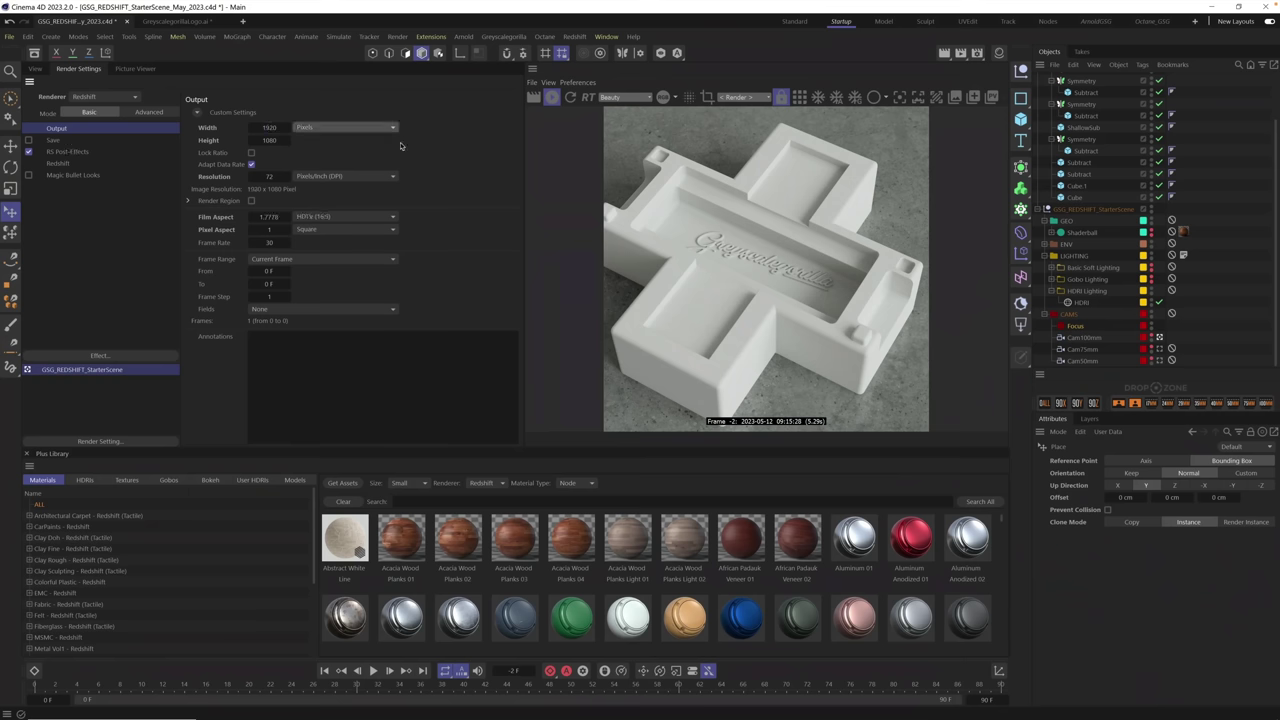
# - Return to the viewport and reframe the camera to look straight down on the model, centred on the logo recess
pyautogui.click(34, 69)
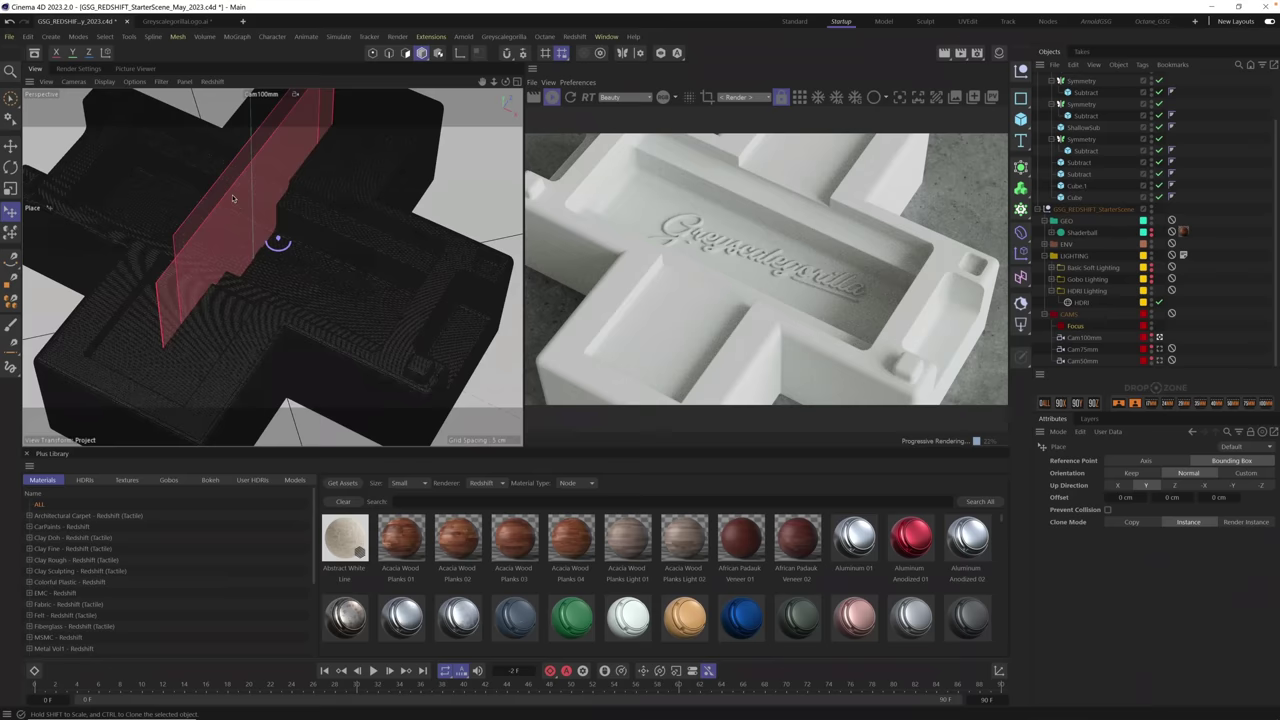
pyautogui.keyDown('alt'); pyautogui.moveTo(275, 284); pyautogui.dragTo(343, 357); pyautogui.keyUp('alt')
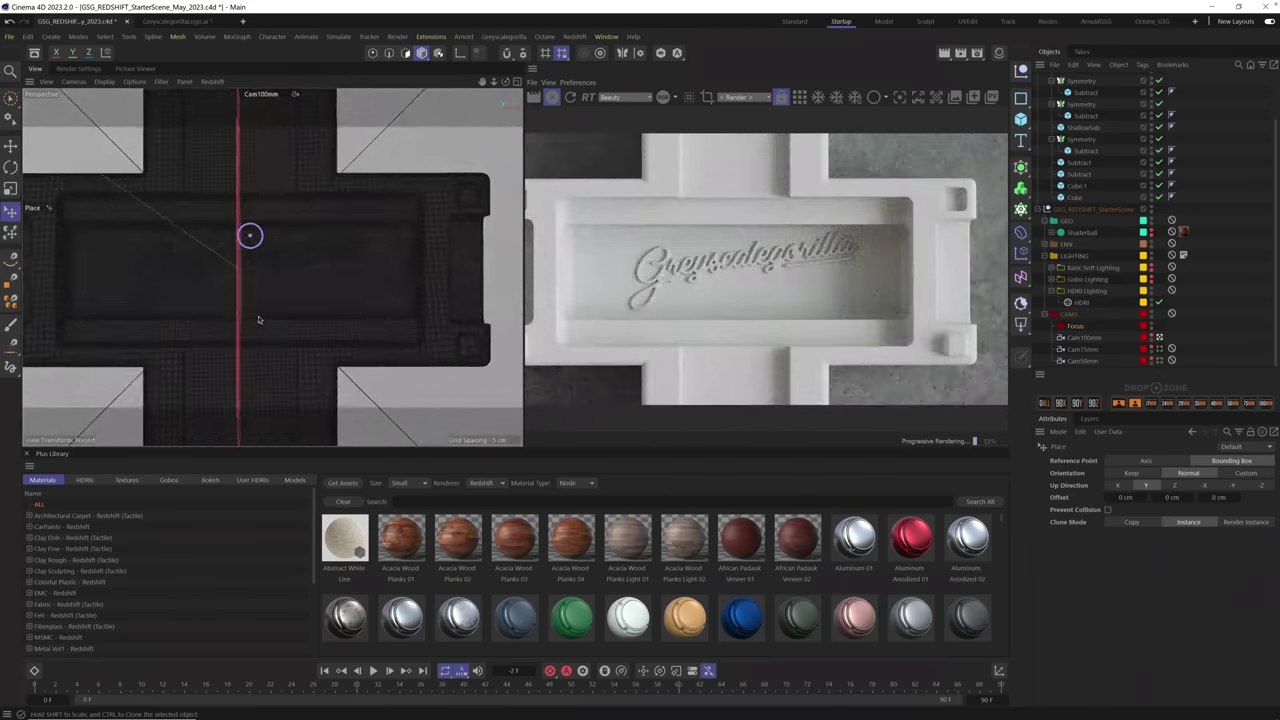
pyautogui.keyDown('alt'); pyautogui.moveTo(261, 320); pyautogui.dragTo(331, 303); pyautogui.keyUp('alt')
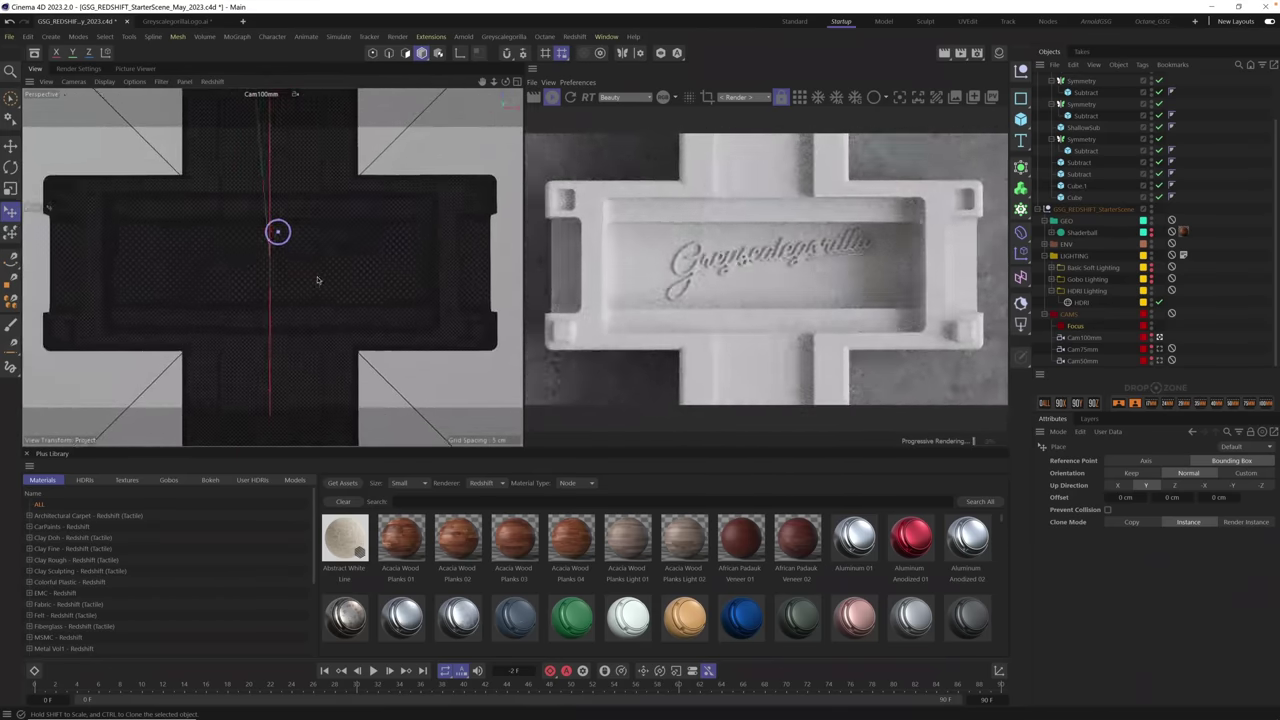
pyautogui.scroll(1, 293, 302)
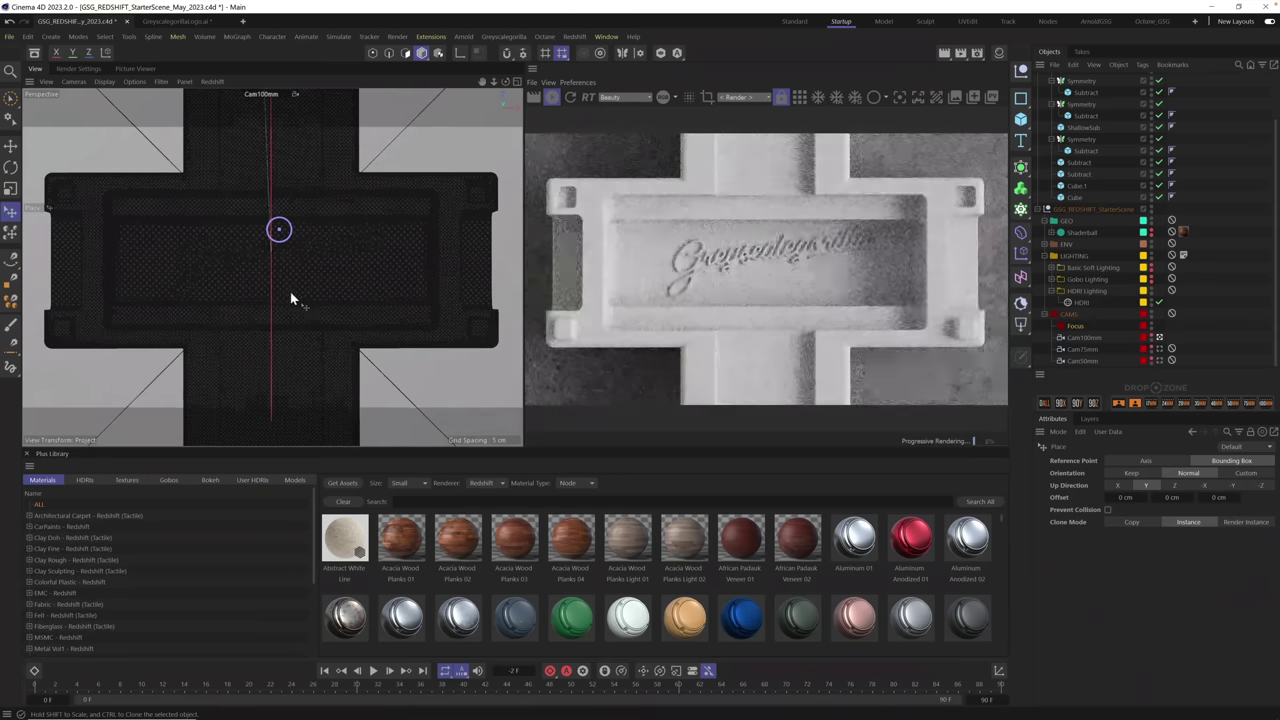
pyautogui.scroll(1, 287, 293)
pyautogui.scroll(-2, 289, 306)
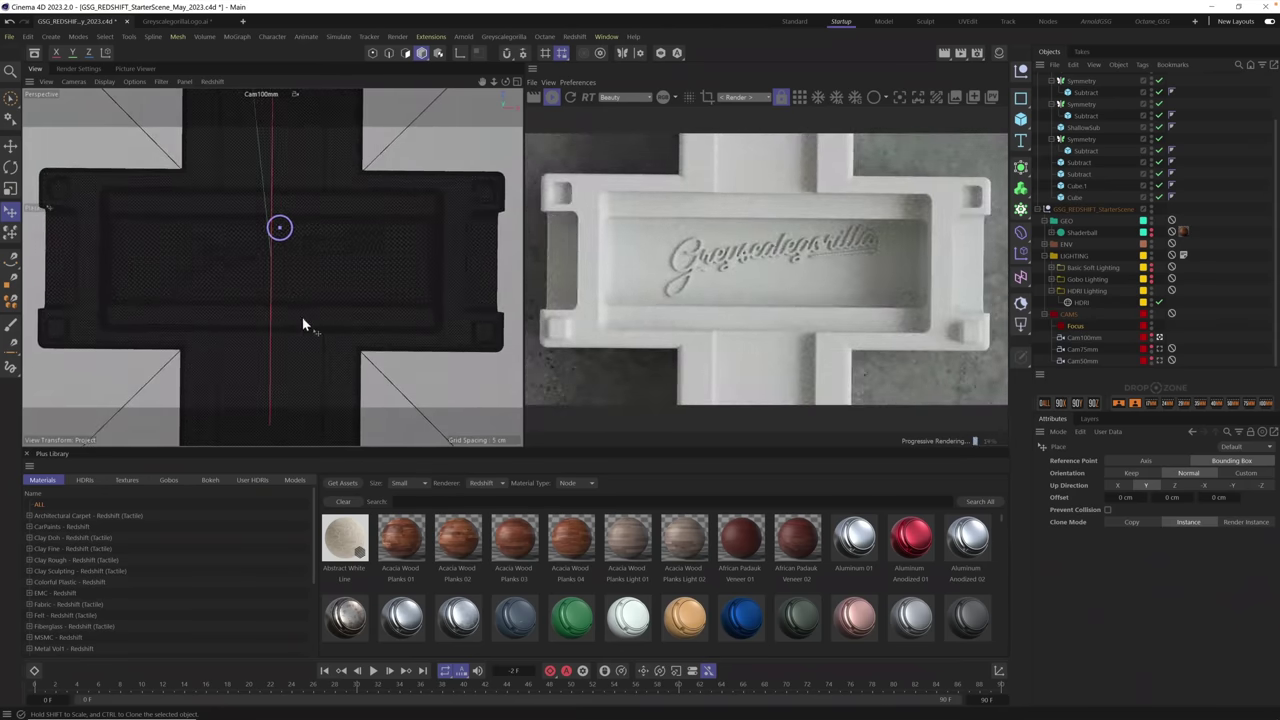
pyautogui.keyDown('alt'); pyautogui.moveTo(302, 317); pyautogui.dragTo(301, 321); pyautogui.keyUp('alt')
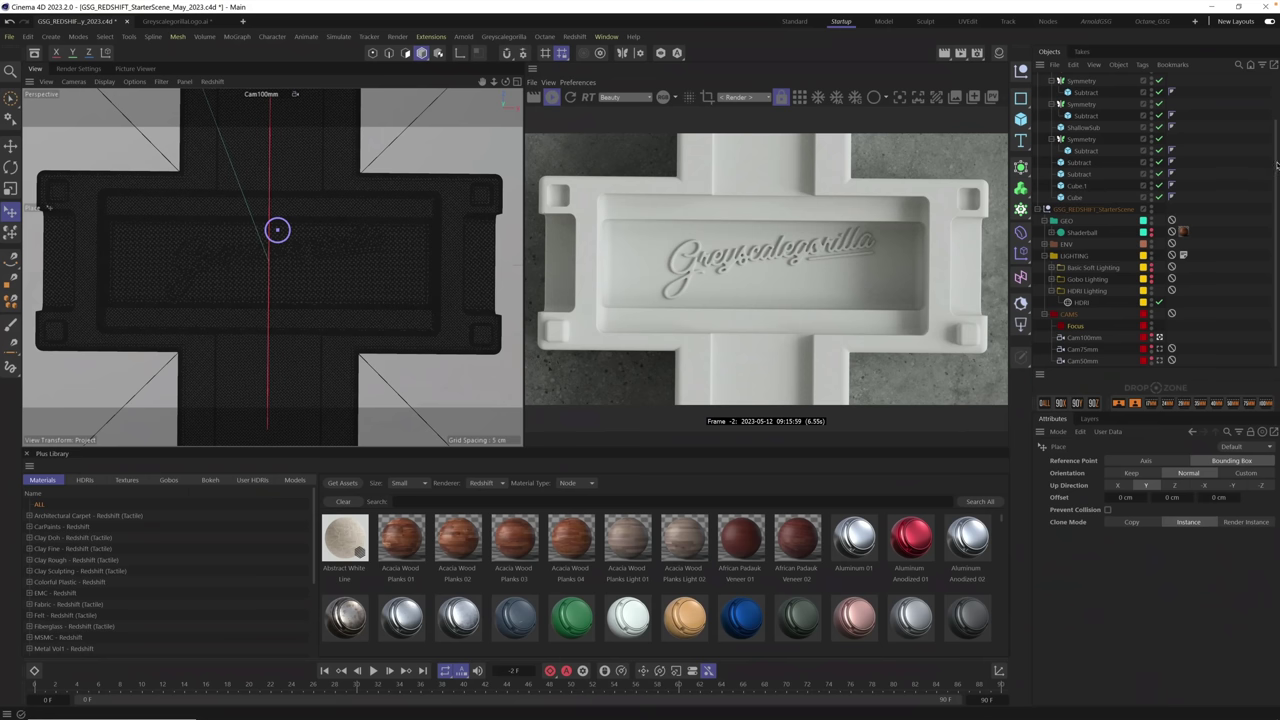
# - Move the extruded logo slightly along its X axis to centre it in the recess
pyautogui.scroll(2, 1277, 160)
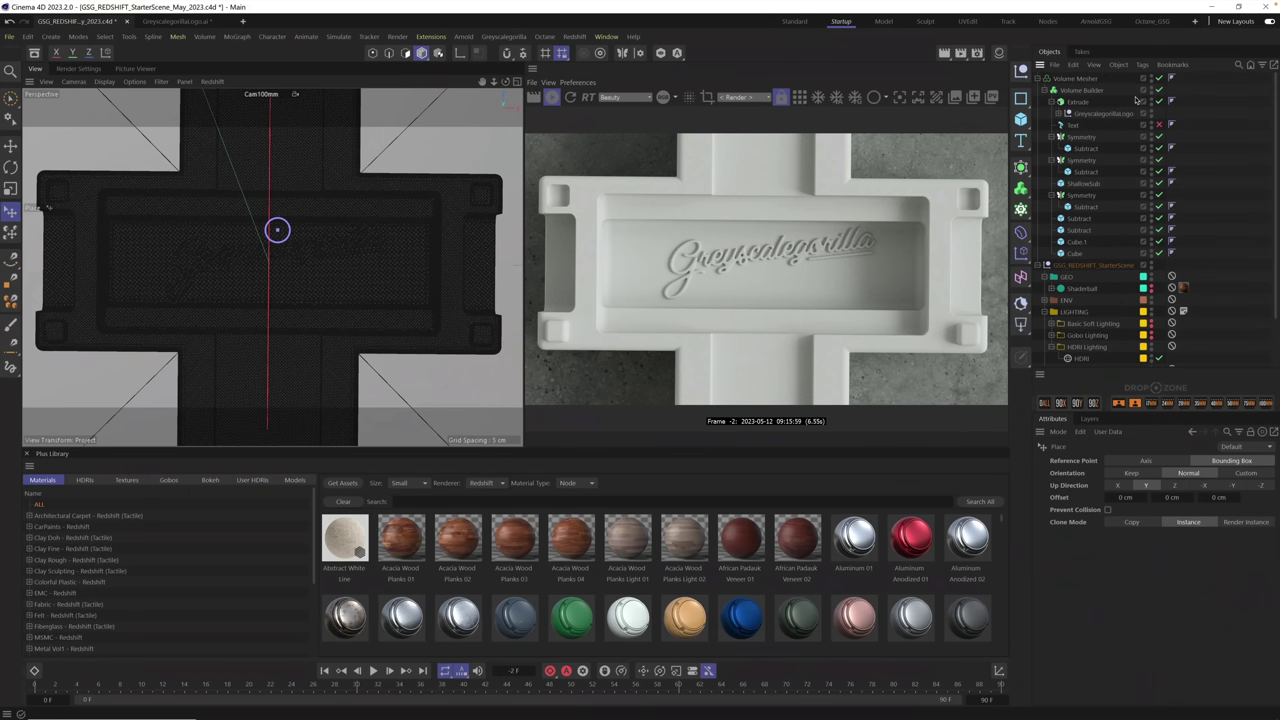
pyautogui.click(1078, 102)
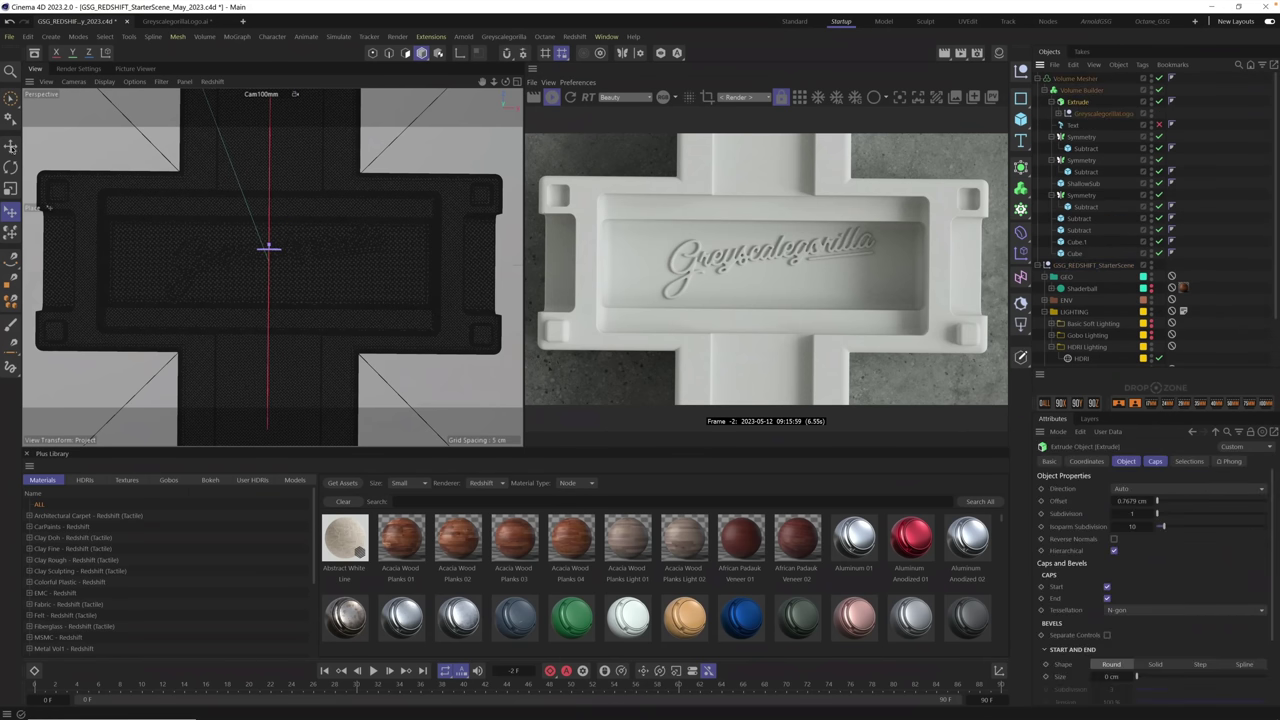
pyautogui.press('e')
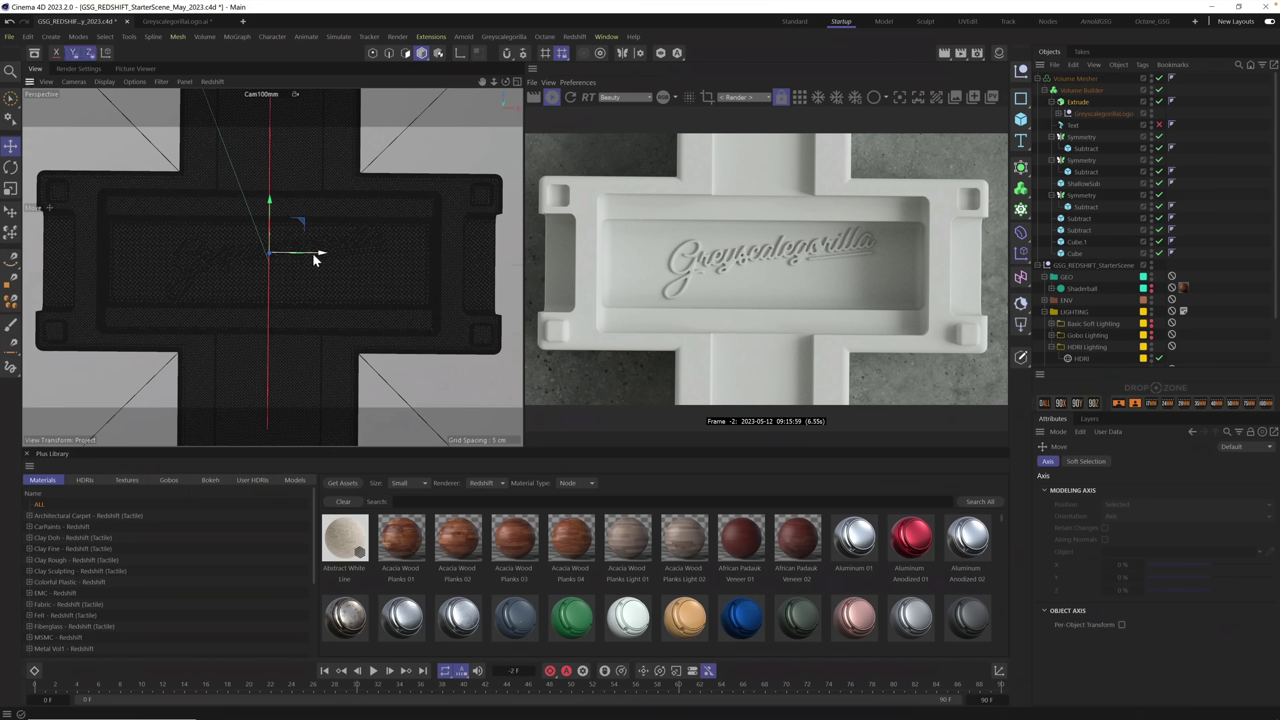
pyautogui.moveTo(313, 258); pyautogui.dragTo(328, 270)
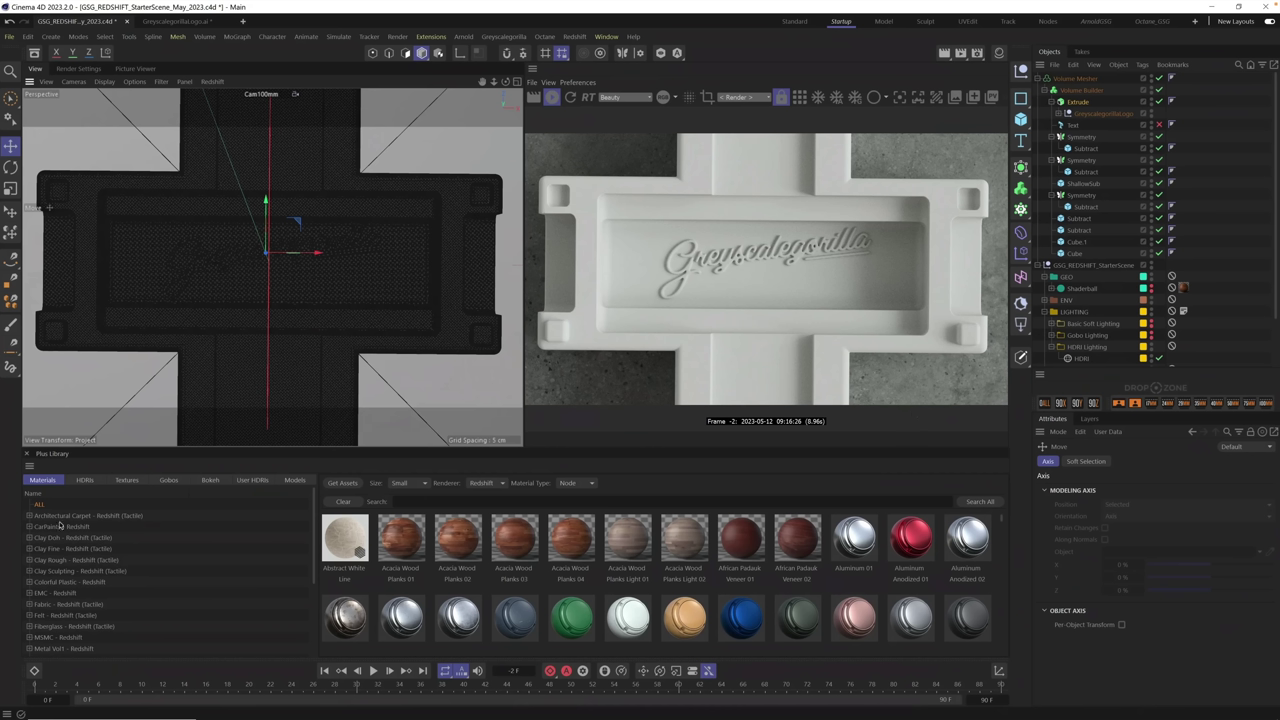
# - Browse the EMC Redshift materials in the Plus Library and search them for "mat"
pyautogui.click(47, 593)
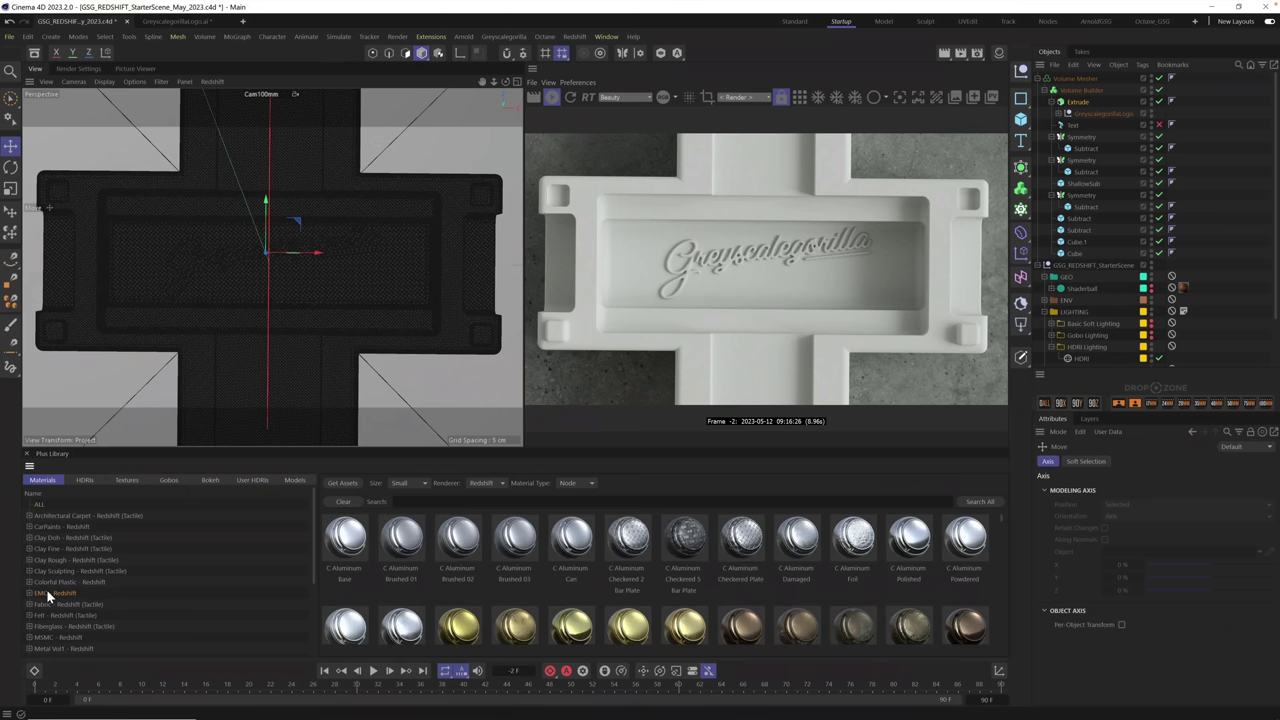
pyautogui.click(426, 502)
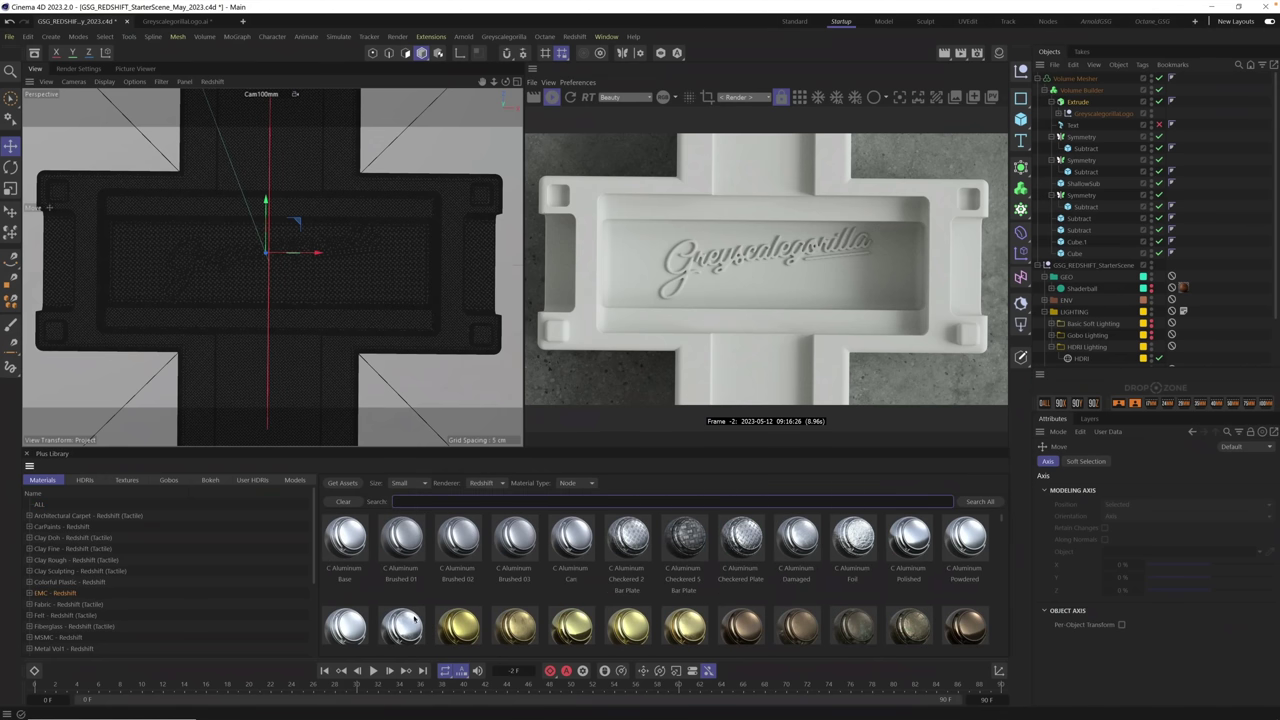
pyautogui.scroll(-2, 1003, 535)
pyautogui.scroll(-3, 1002, 532)
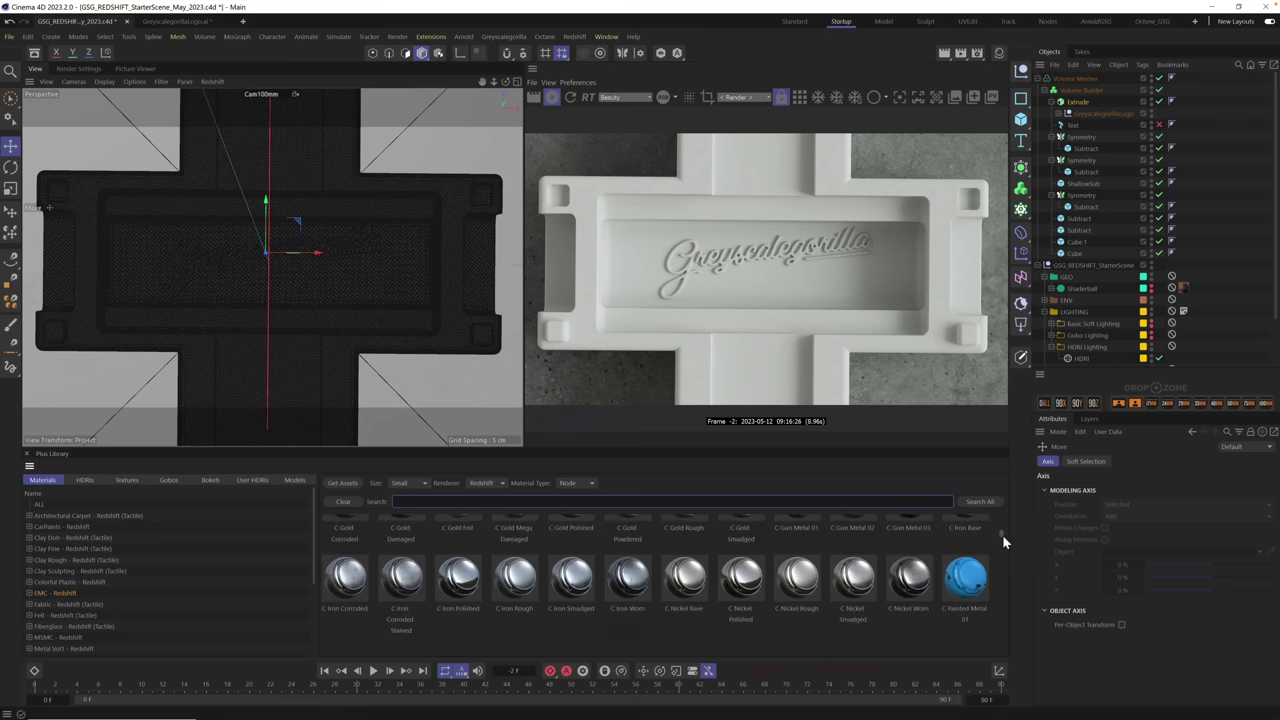
pyautogui.scroll(3, 1004, 532)
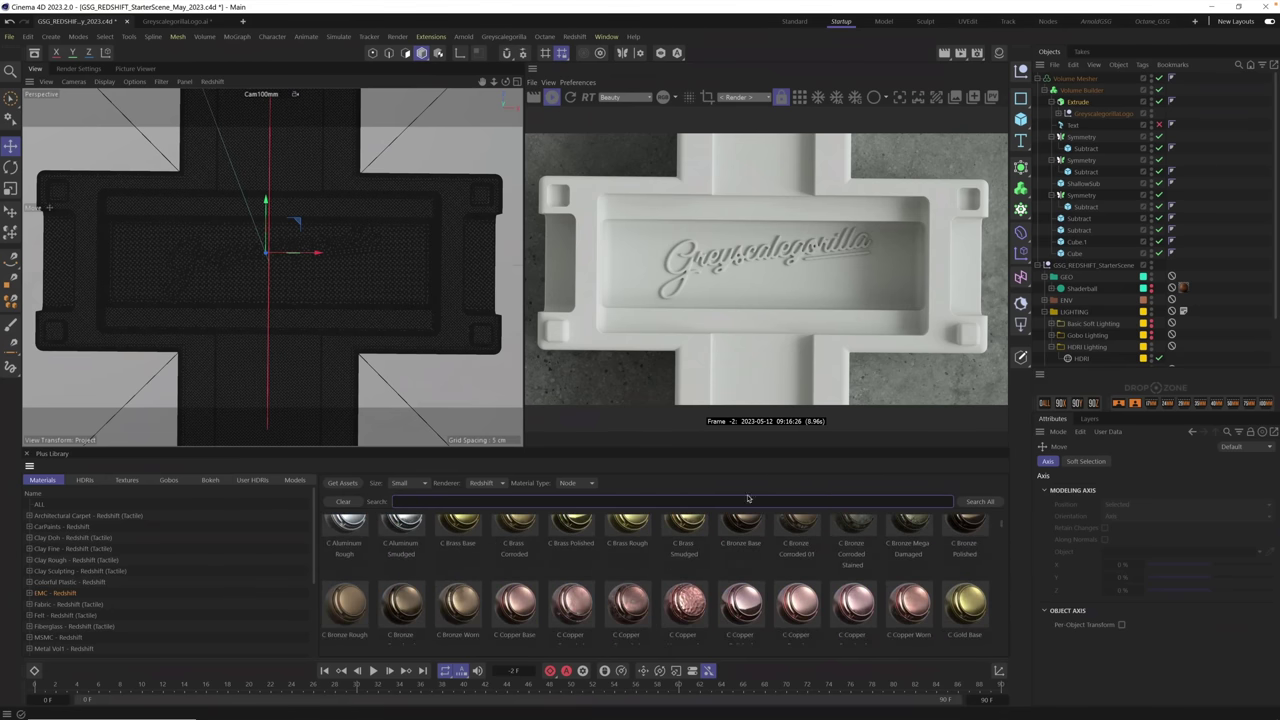
pyautogui.write('mat')
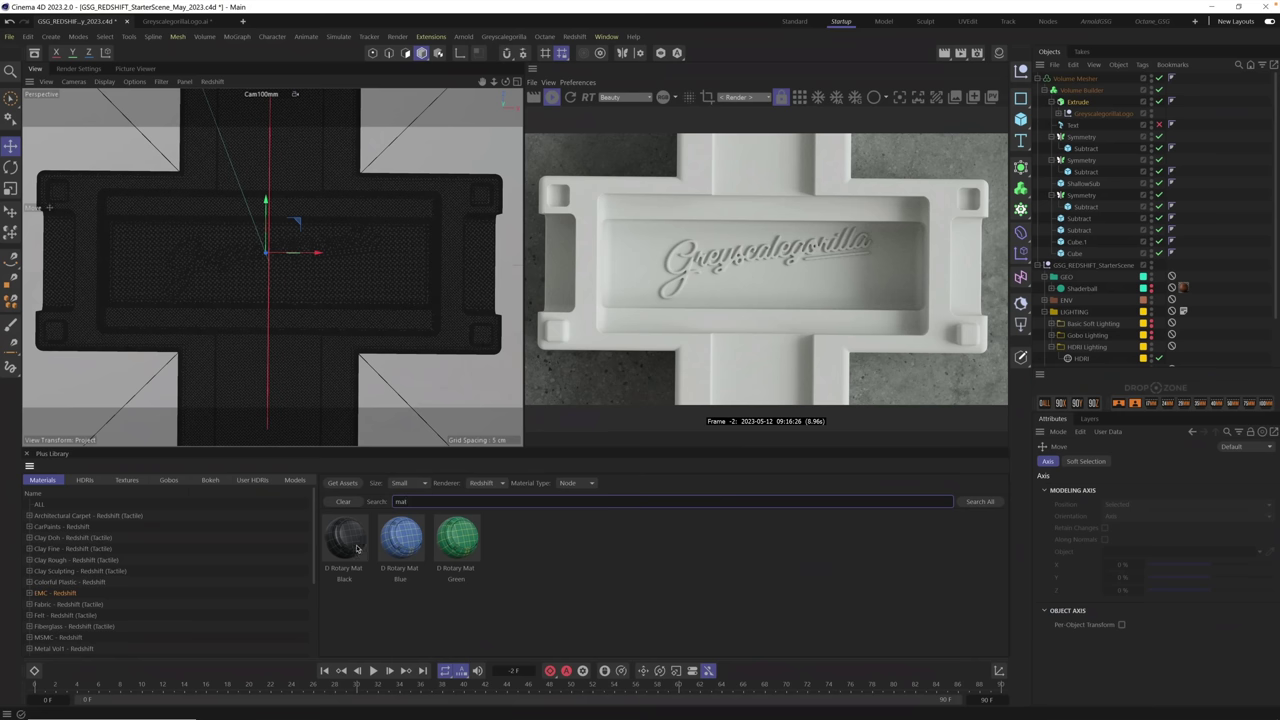
# - Expand the ENV group and apply the D Rotary Mat Black material to its Ground object
pyautogui.moveTo(348, 545); pyautogui.dragTo(1184, 289)
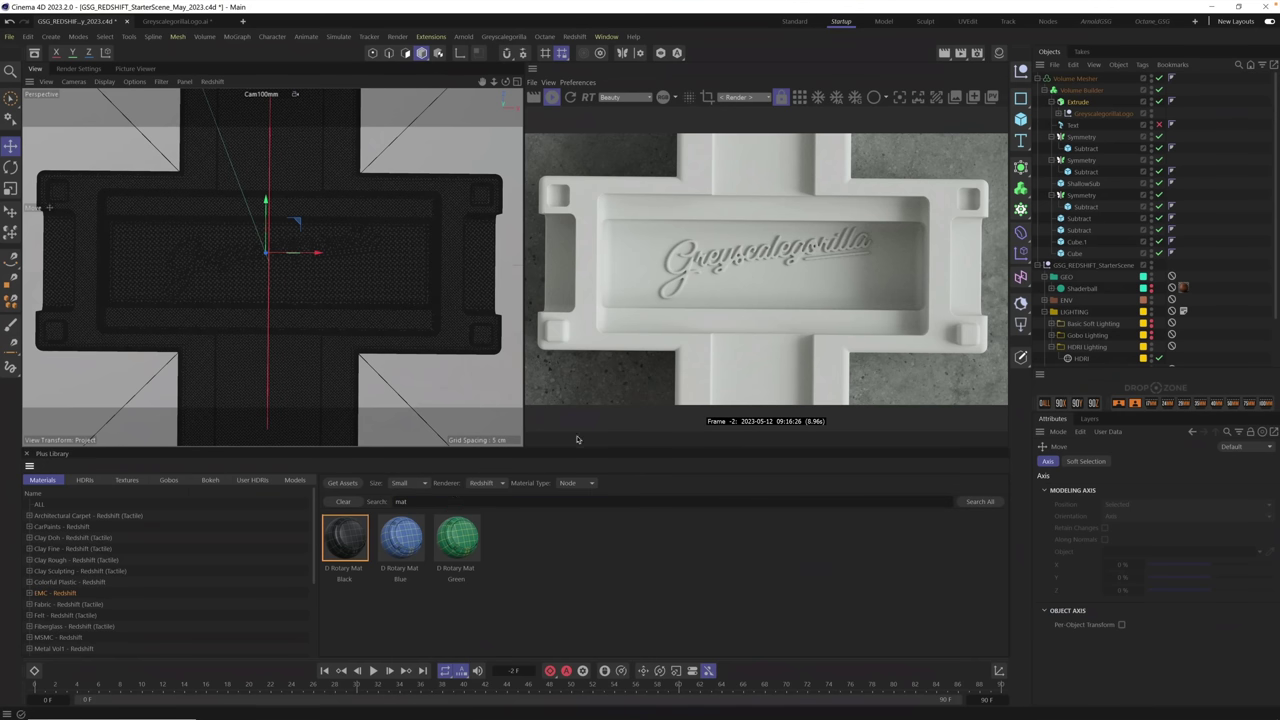
pyautogui.click(1045, 300)
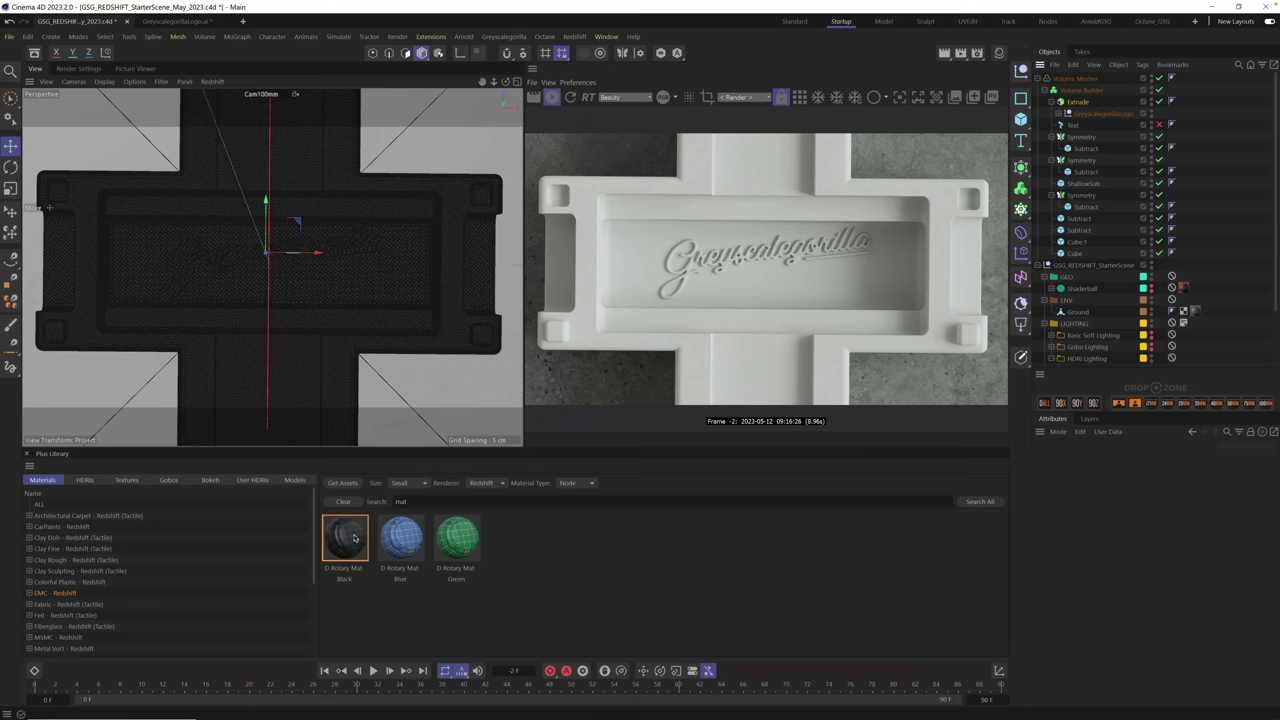
pyautogui.moveTo(356, 539); pyautogui.dragTo(1082, 310)
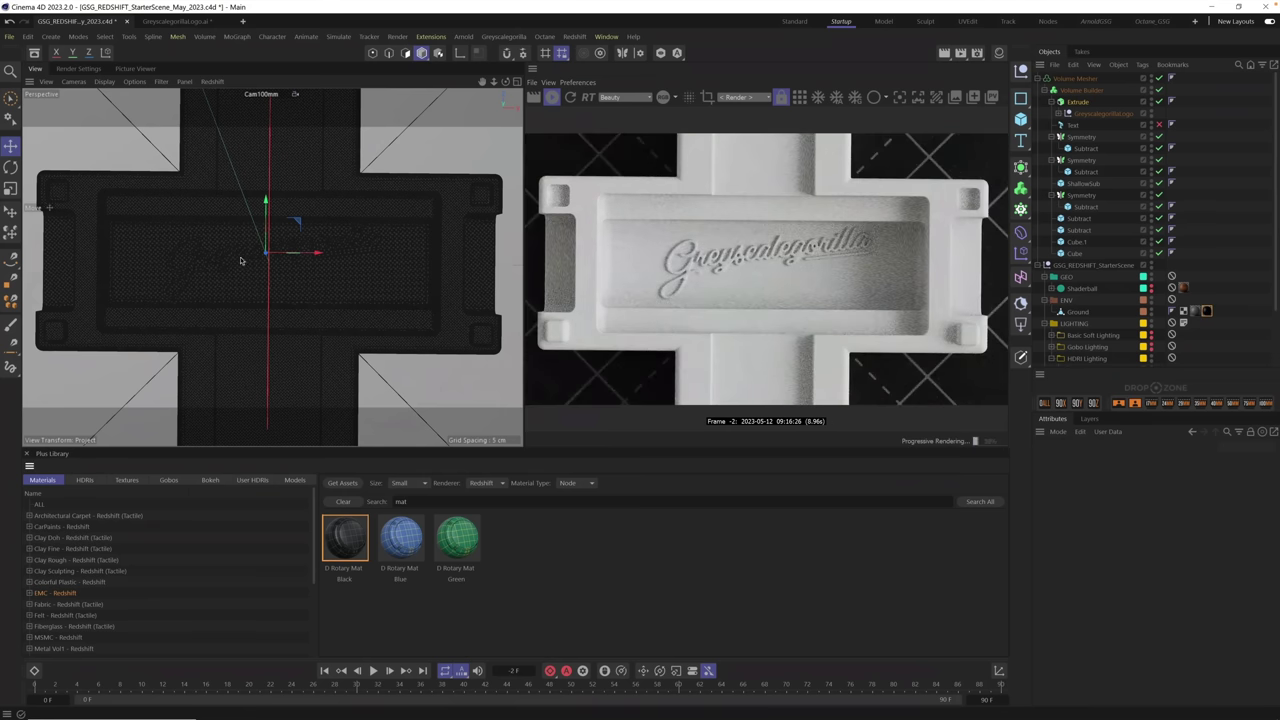
# - Rotate the Ground about its vertical axis until the mat's grid lines run parallel to the cross's arms
pyautogui.scroll(-5, 316, 268)
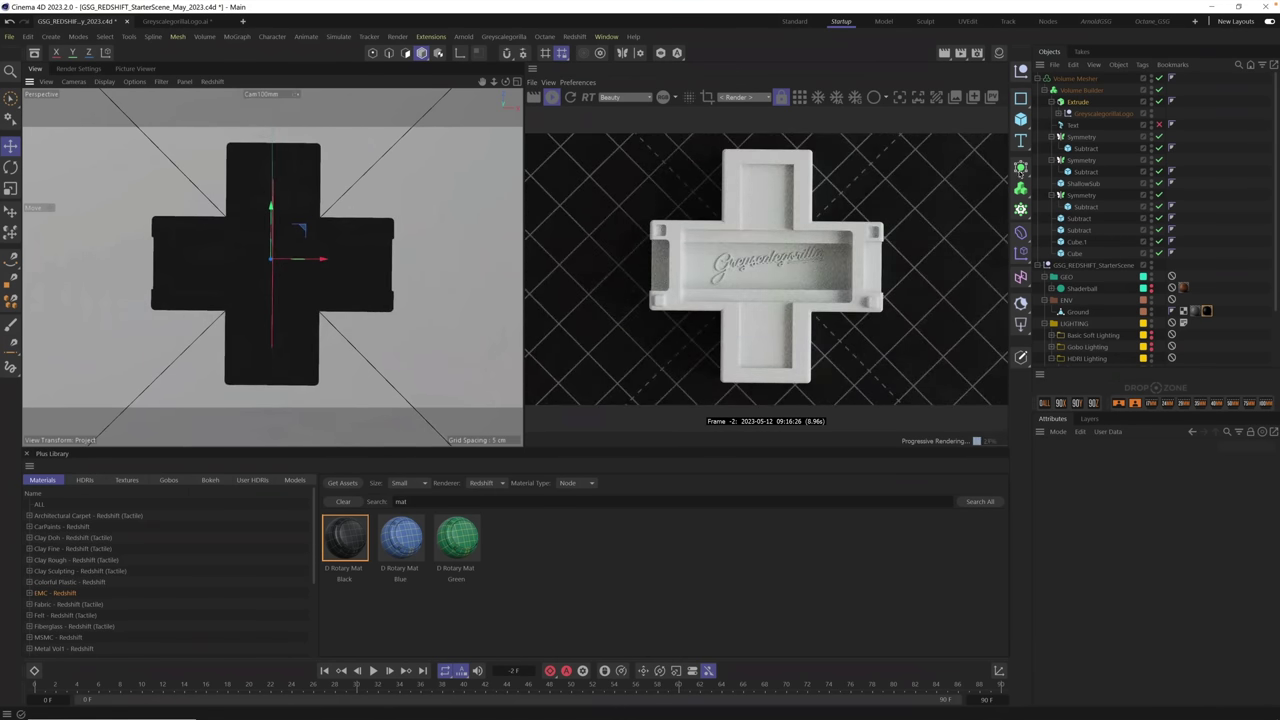
pyautogui.click(1078, 311)
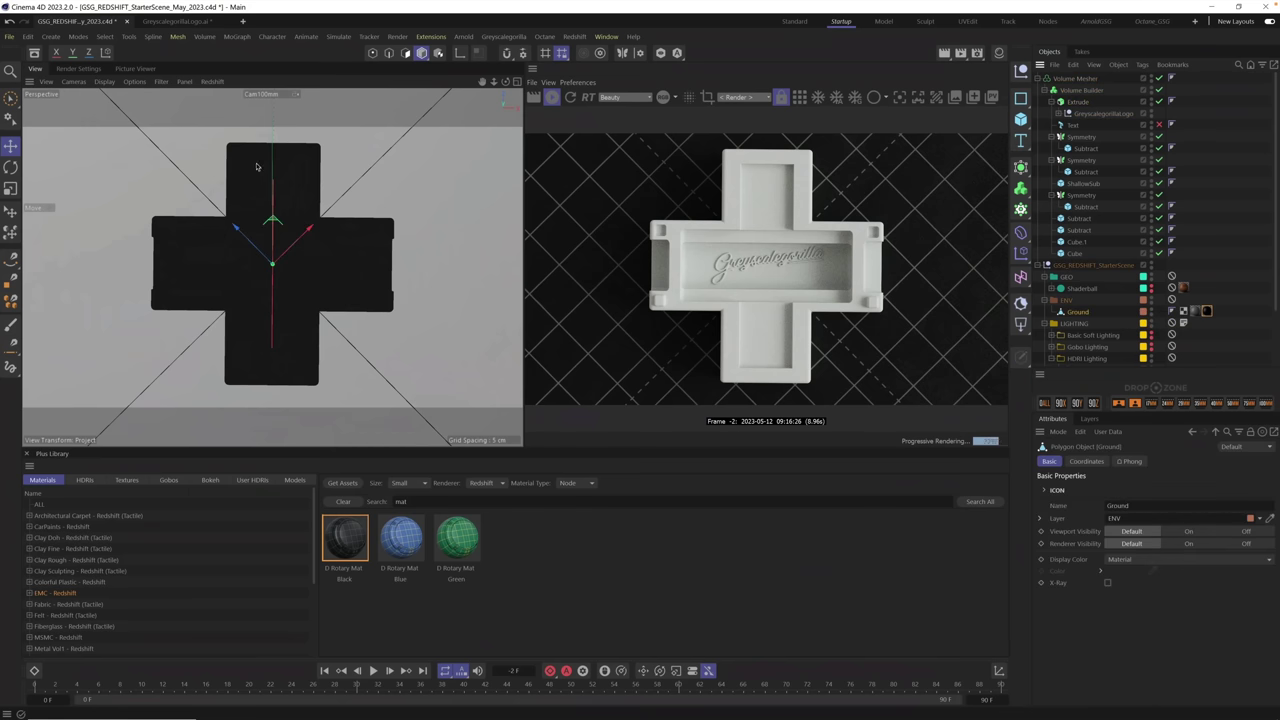
pyautogui.press('t')
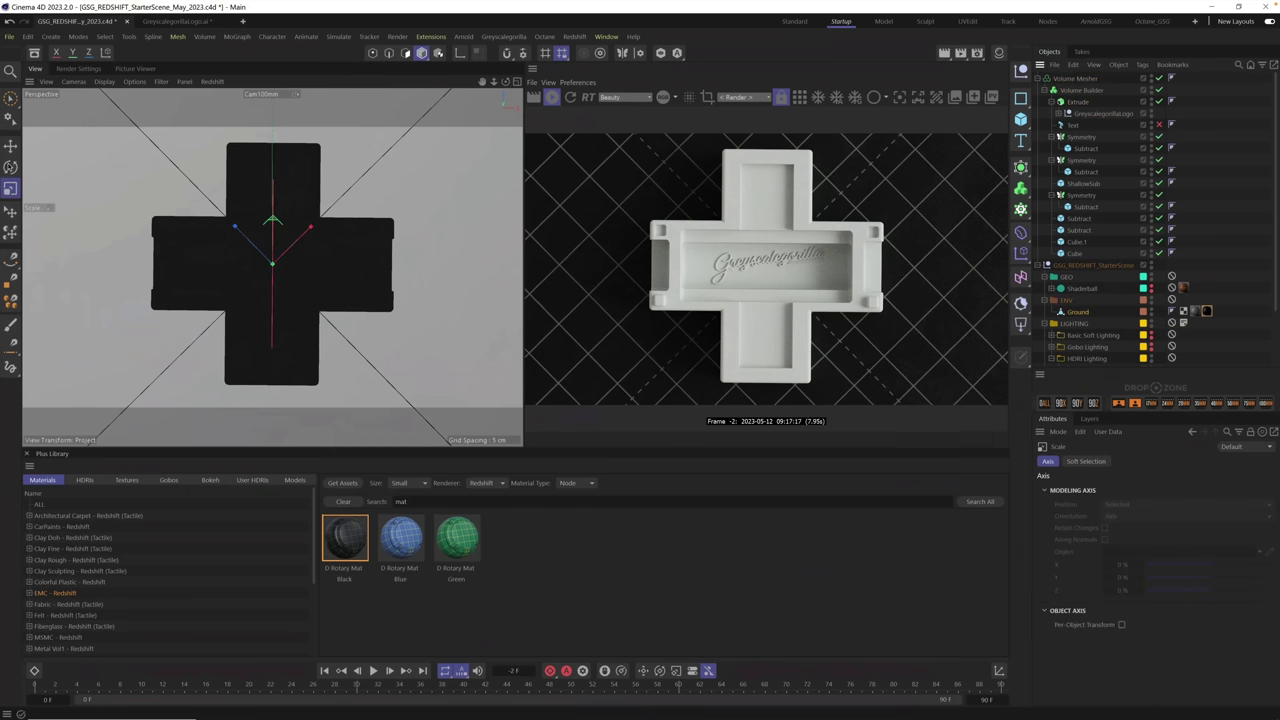
pyautogui.press('r')
pyautogui.moveTo(279, 298); pyautogui.dragTo(307, 290)
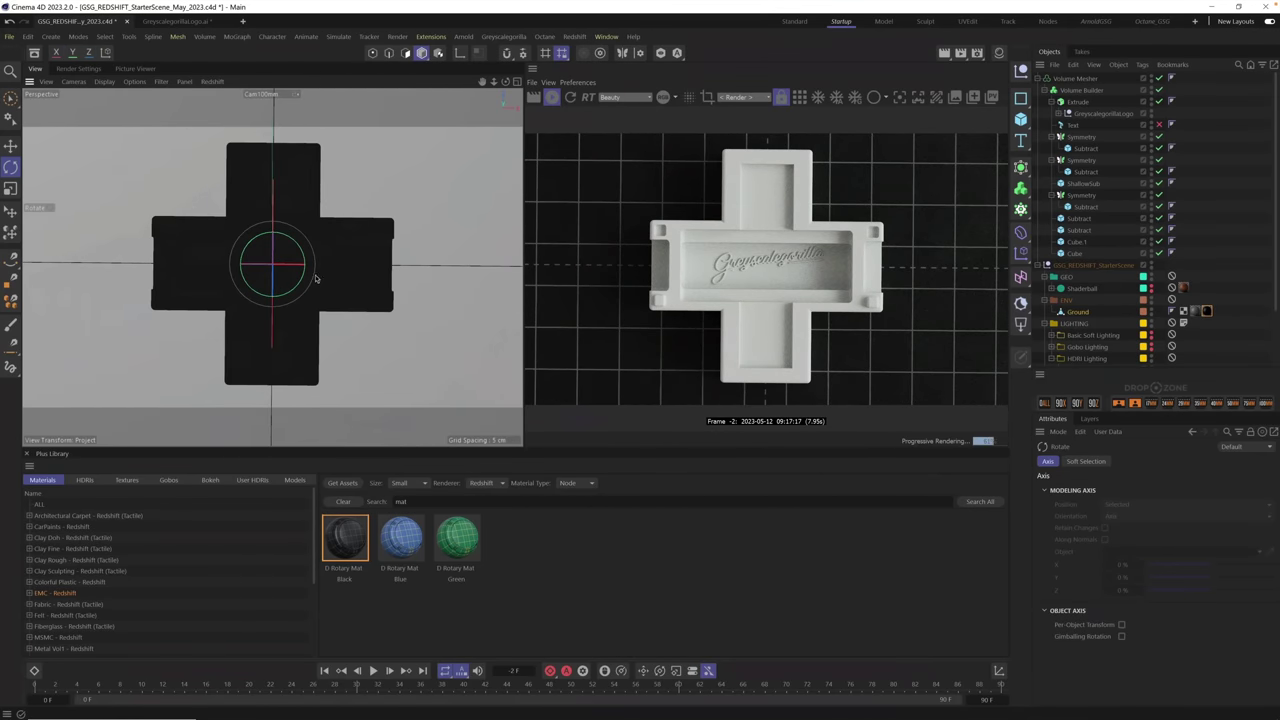
pyautogui.moveTo(303, 282); pyautogui.dragTo(329, 294)
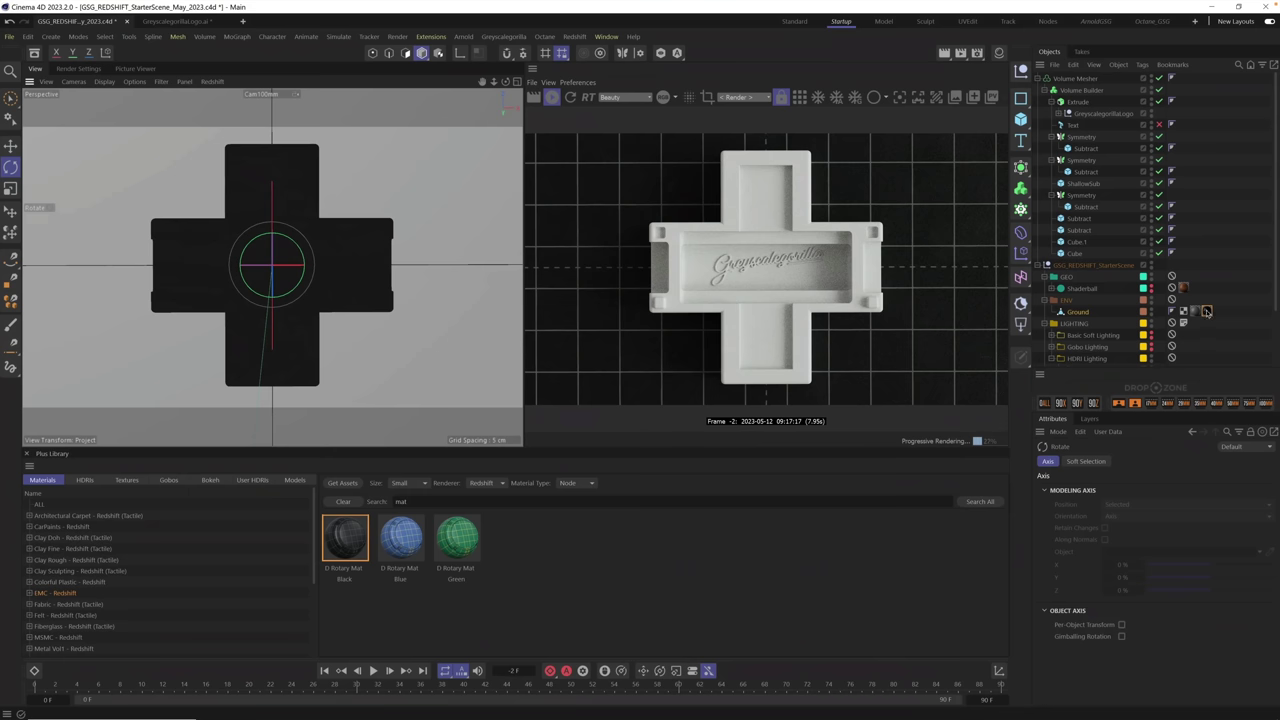
# - Scale down the Ground to make the mat's grid finer around the model
pyautogui.click(1206, 311)
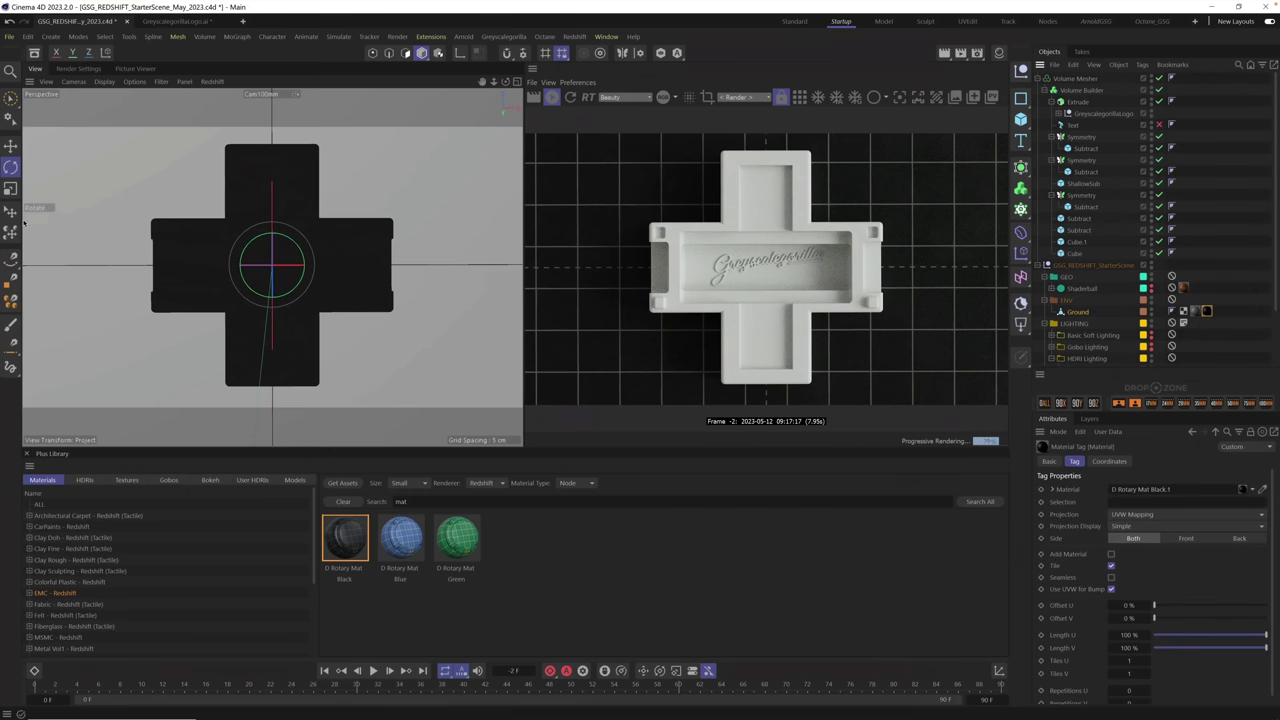
pyautogui.click(10, 188)
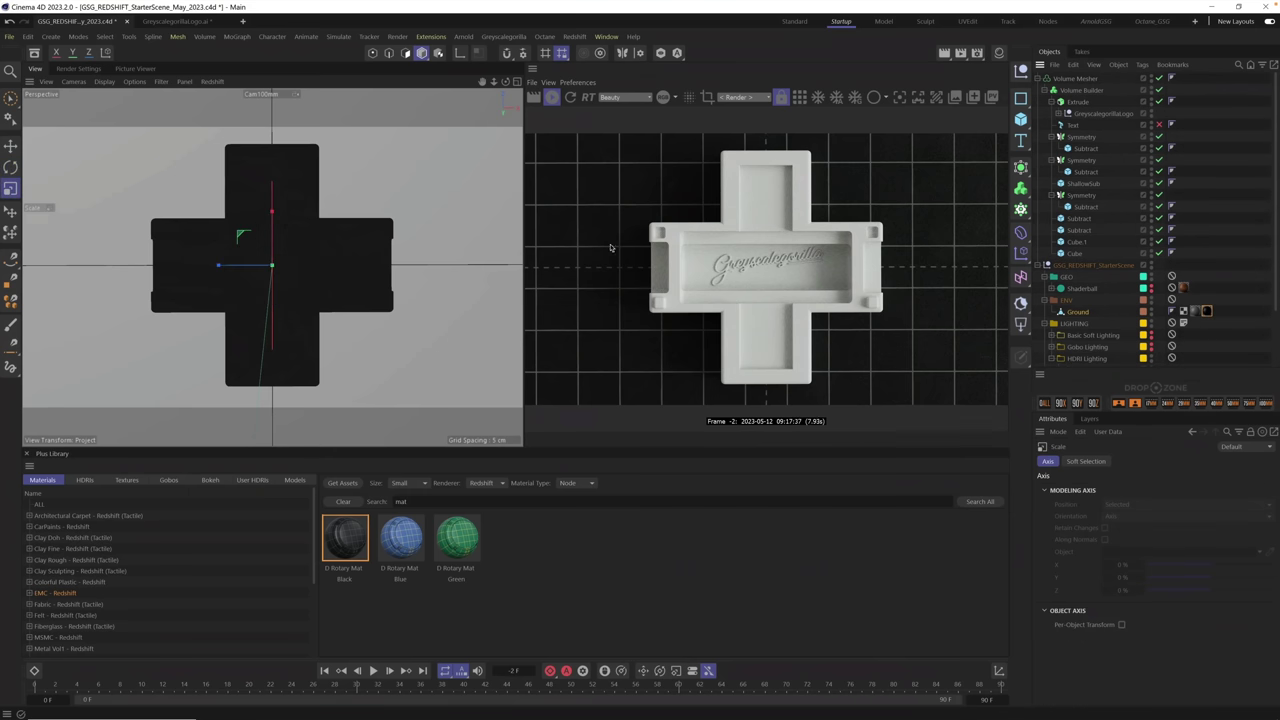
pyautogui.click(1080, 312)
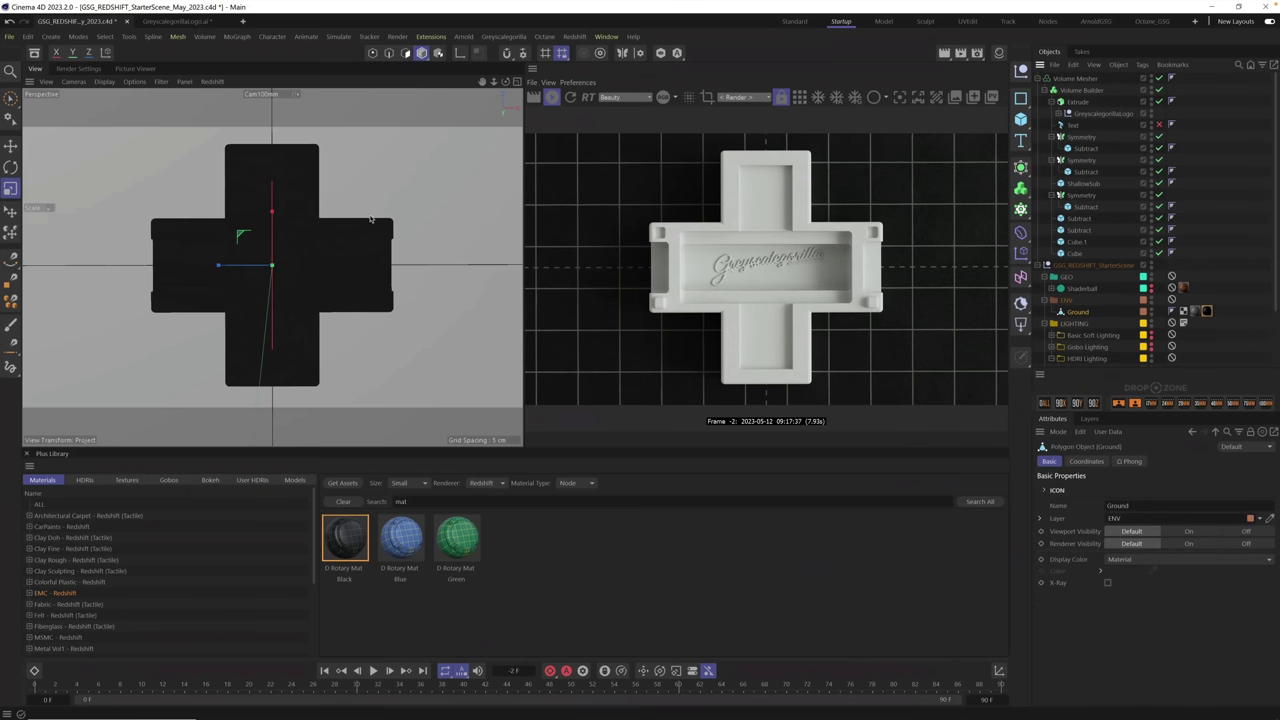
pyautogui.moveTo(370, 218); pyautogui.dragTo(126, 344)
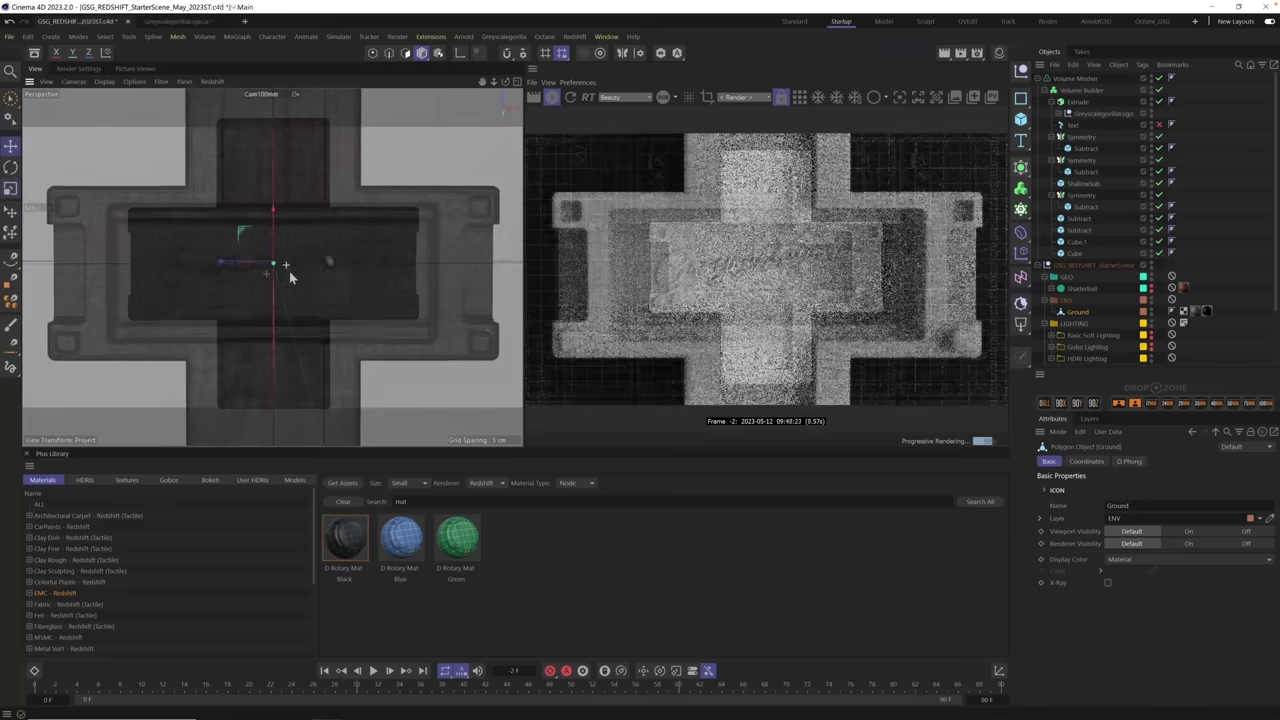
pyautogui.scroll(2, 303, 288)
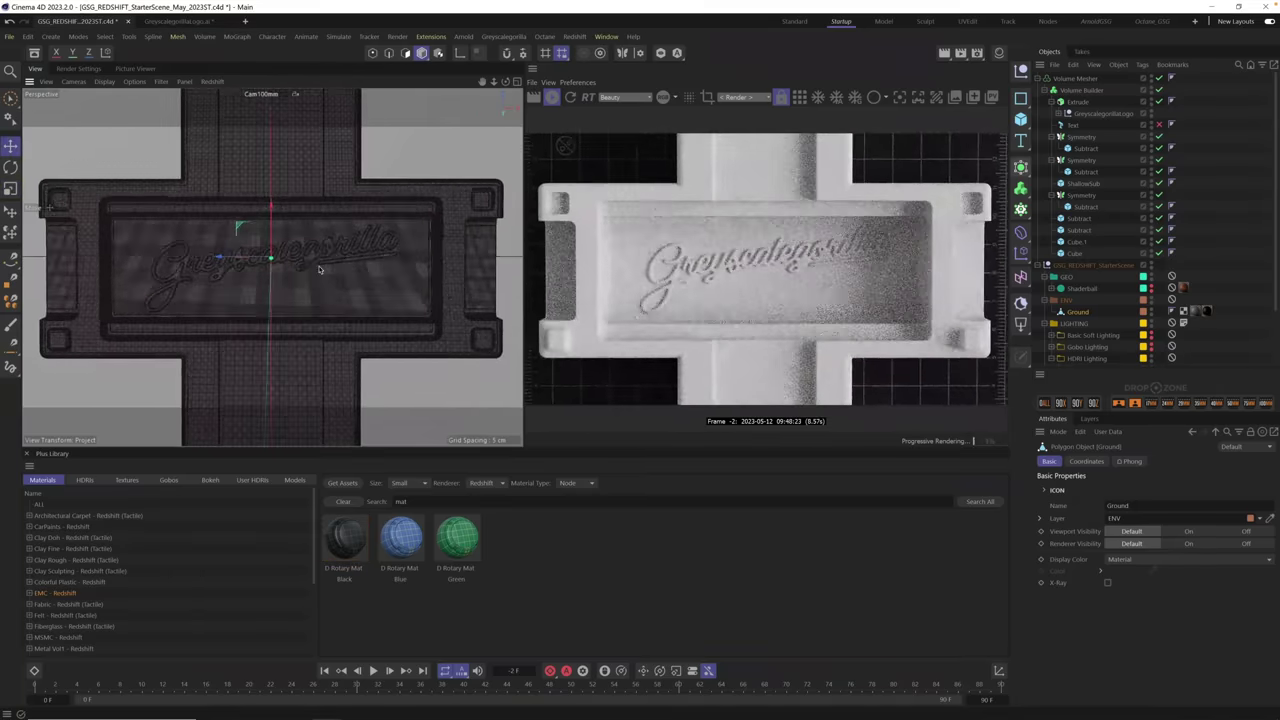
pyautogui.scroll(-1, 318, 268)
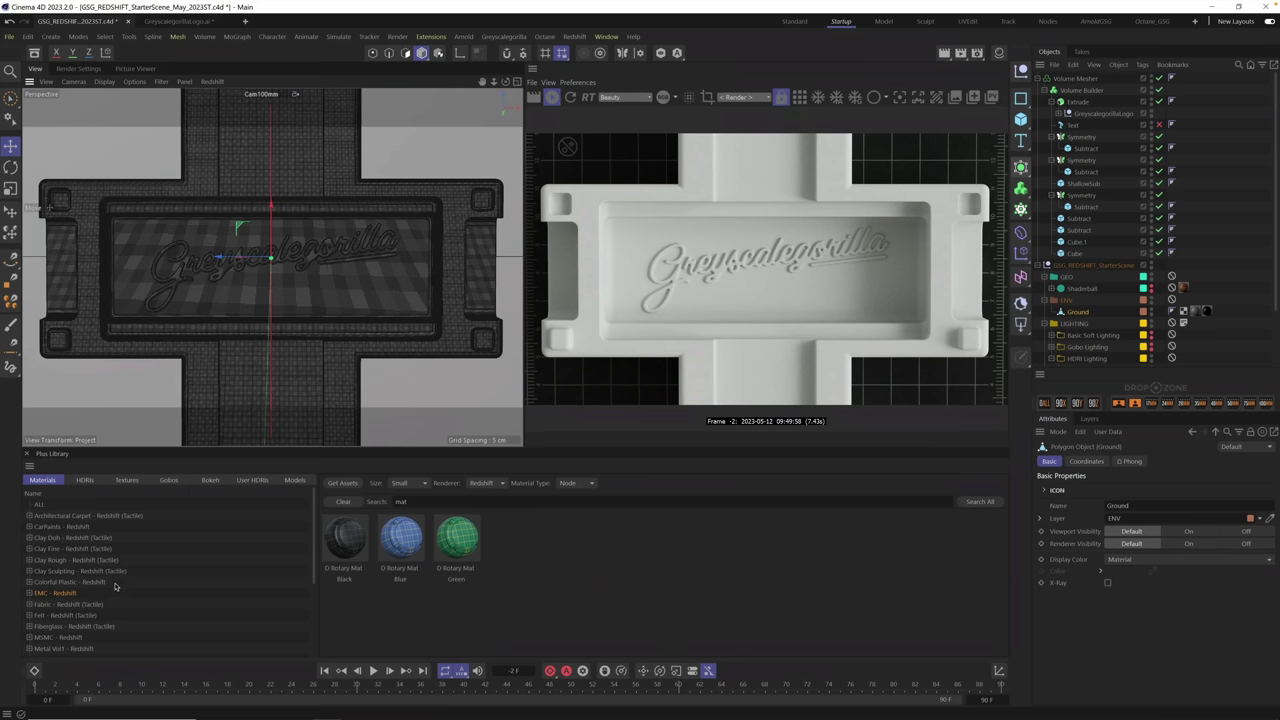
# - Clear the library search and apply Polystyrene Foam White 07 from the Polystyrene Foam category to the Volume Mesher
pyautogui.scroll(-3, 116, 588)
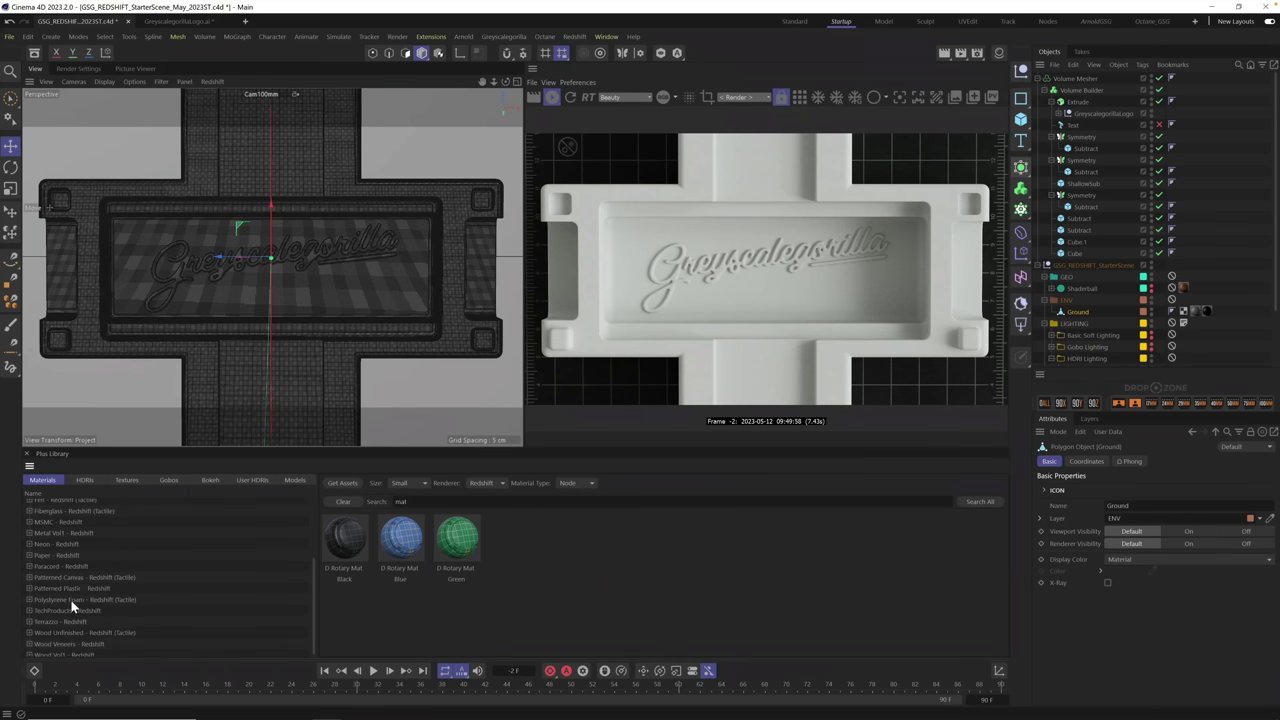
pyautogui.click(71, 601)
pyautogui.click(343, 502)
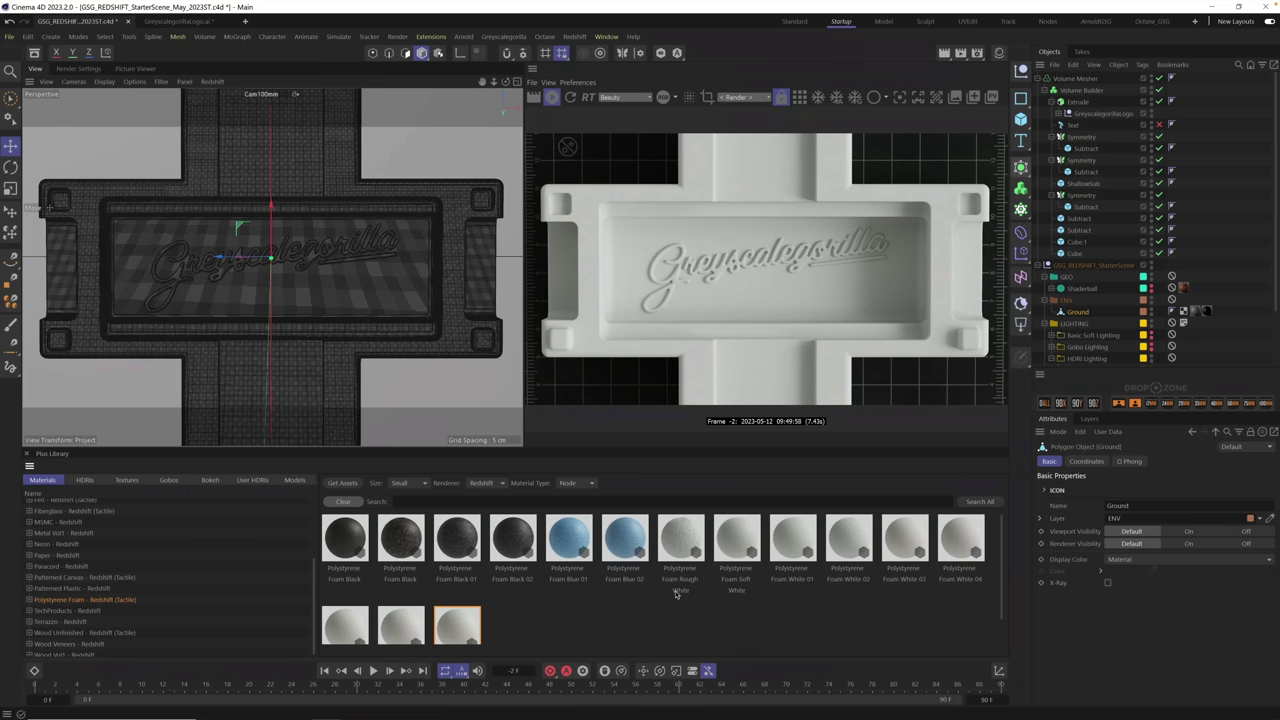
pyautogui.scroll(-1, 676, 592)
pyautogui.scroll(1, 675, 594)
pyautogui.click(1082, 84)
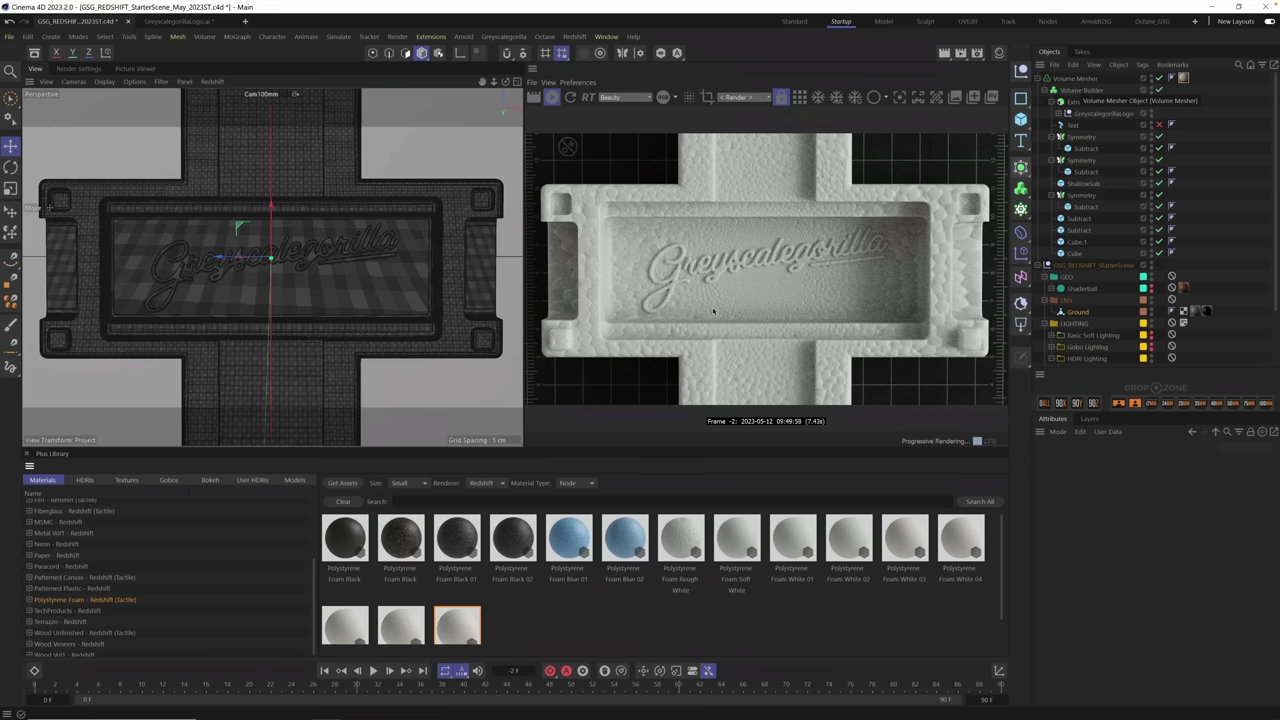
# - Set the projection of the Volume Mesher's polystyrene foam material tag to Cubic
pyautogui.click(1186, 79)
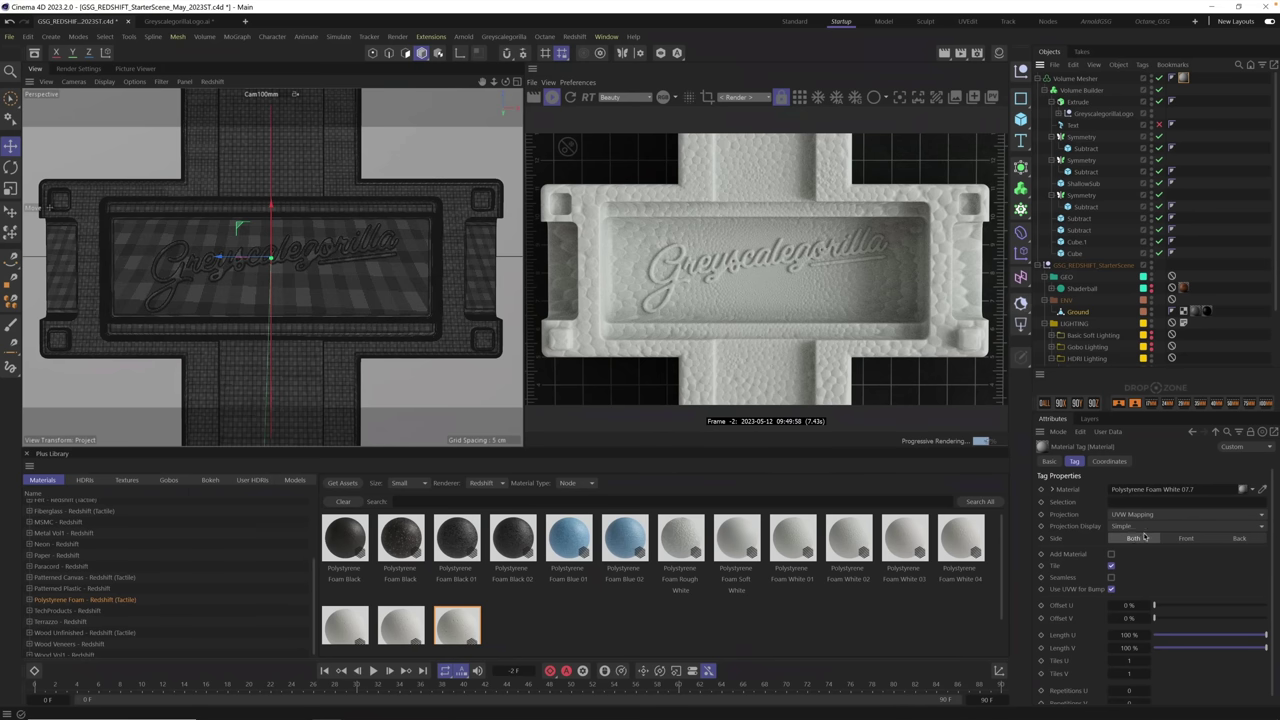
pyautogui.click(1143, 515)
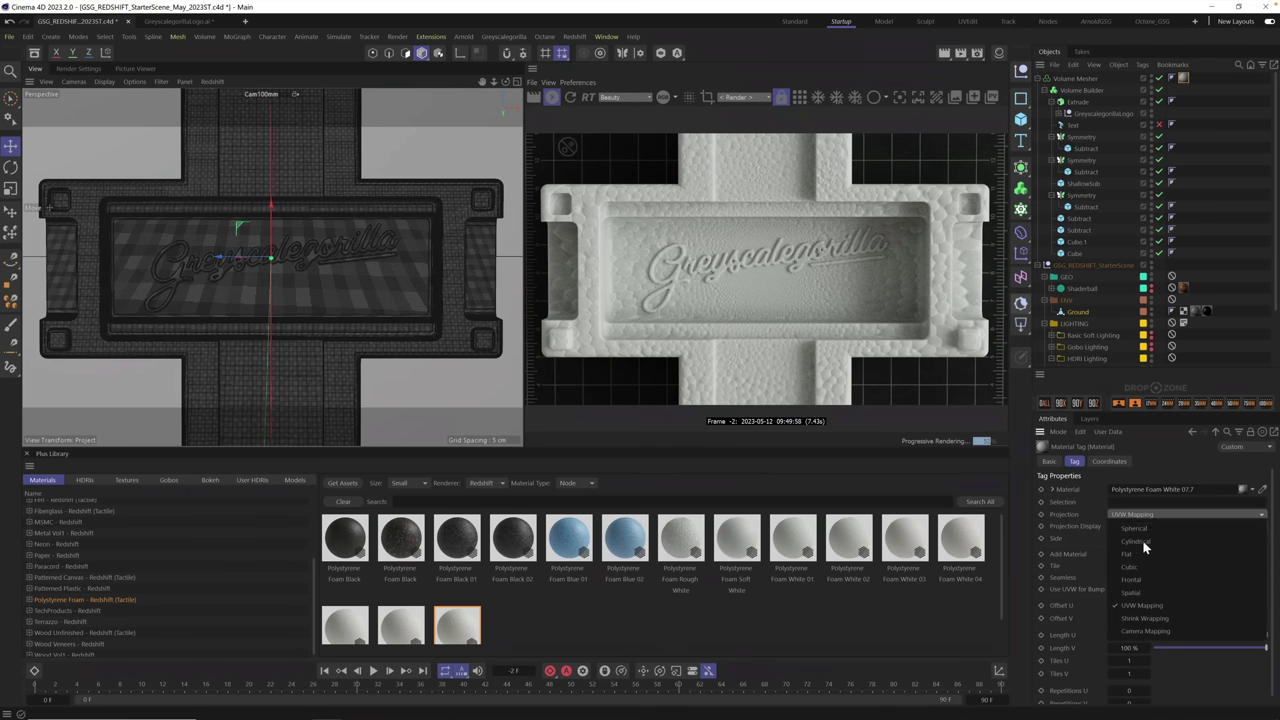
pyautogui.click(1143, 566)
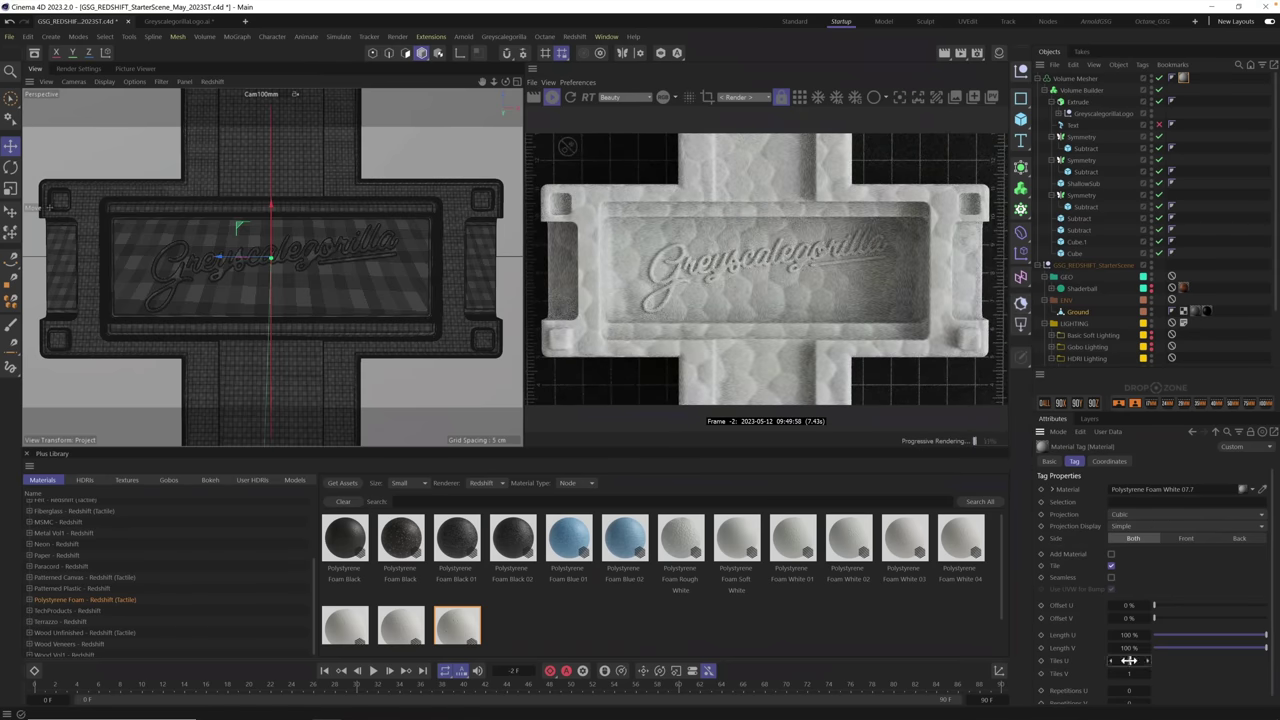
# - Set the foam material tag's U and V tiling to 9 each
pyautogui.write('9')
pyautogui.press('Tab')
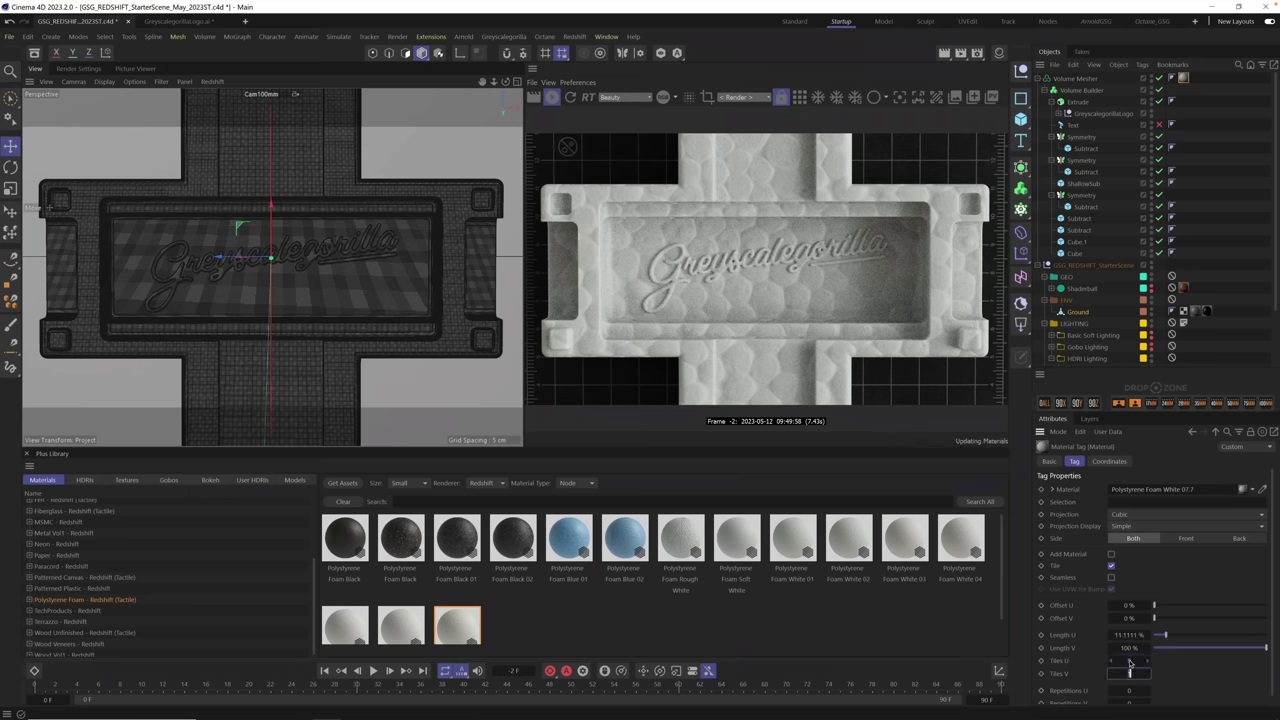
pyautogui.write('9')
pyautogui.press('Tab')
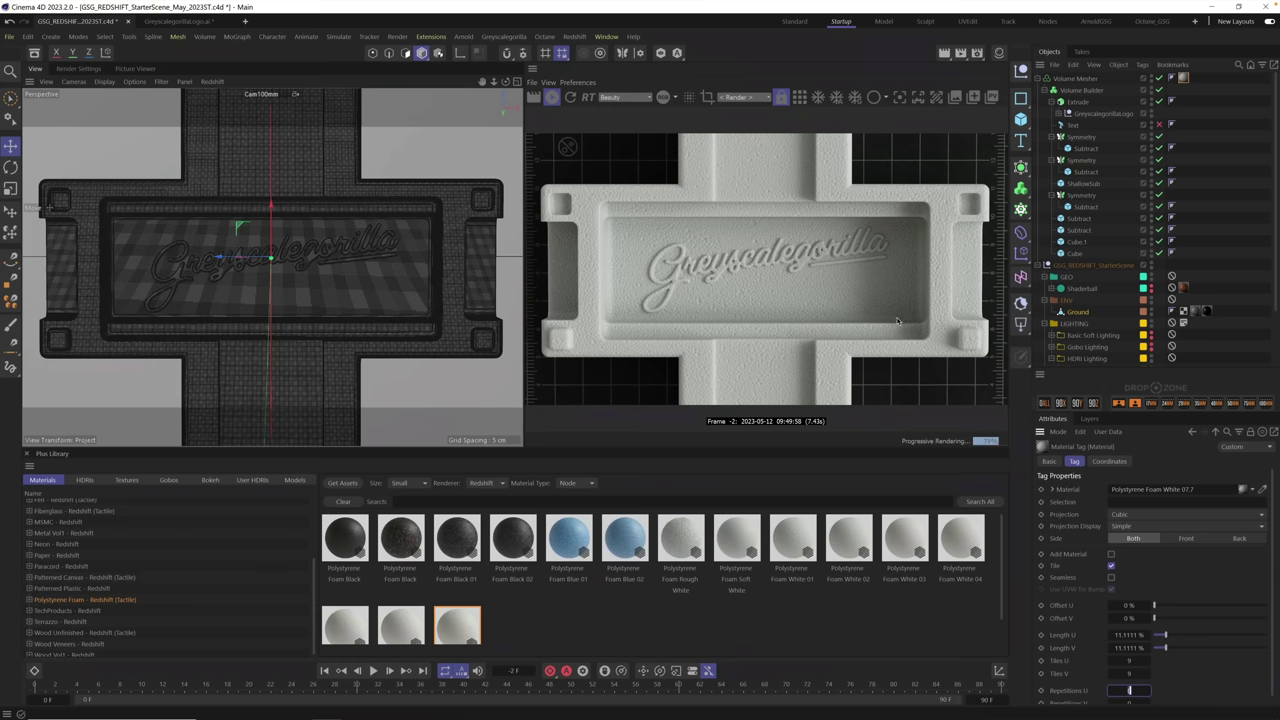
# - Try the speckled Polystyrene Foam Black material on the Volume Mesher, and put Polystyrene Foam White 07 back
pyautogui.moveTo(402, 545); pyautogui.dragTo(1185, 80)
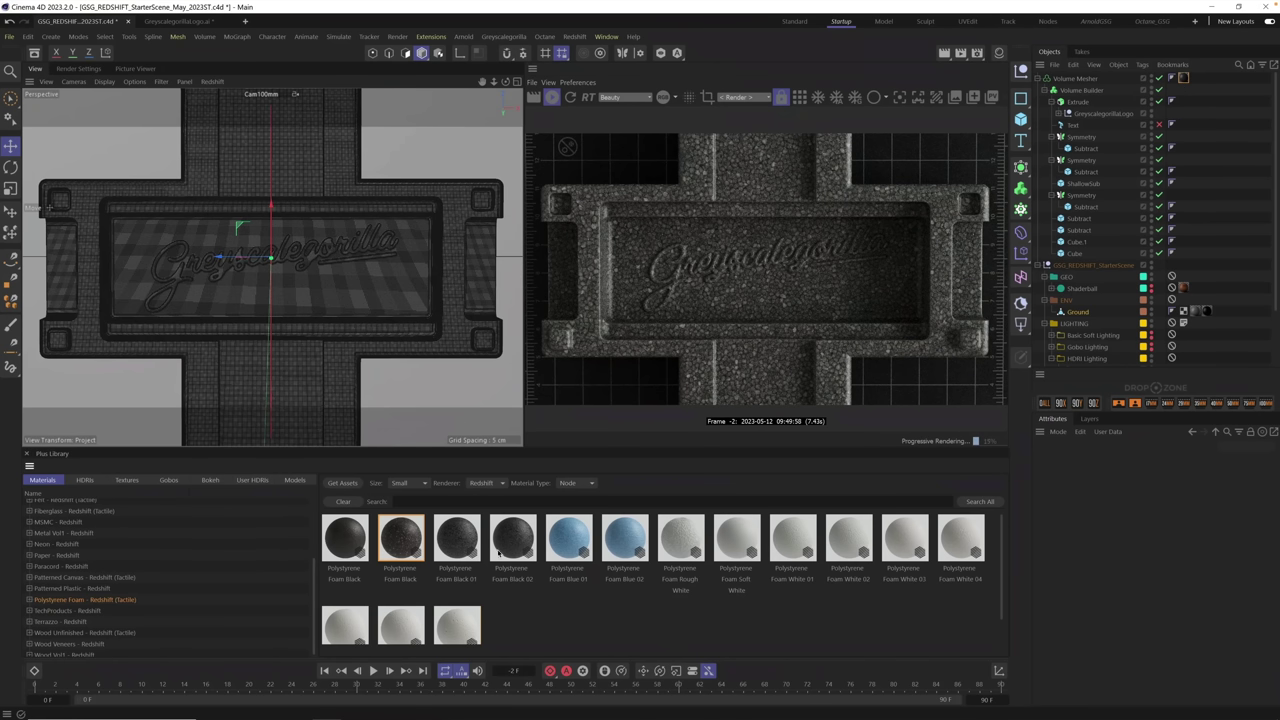
pyautogui.moveTo(458, 628); pyautogui.dragTo(1184, 80)
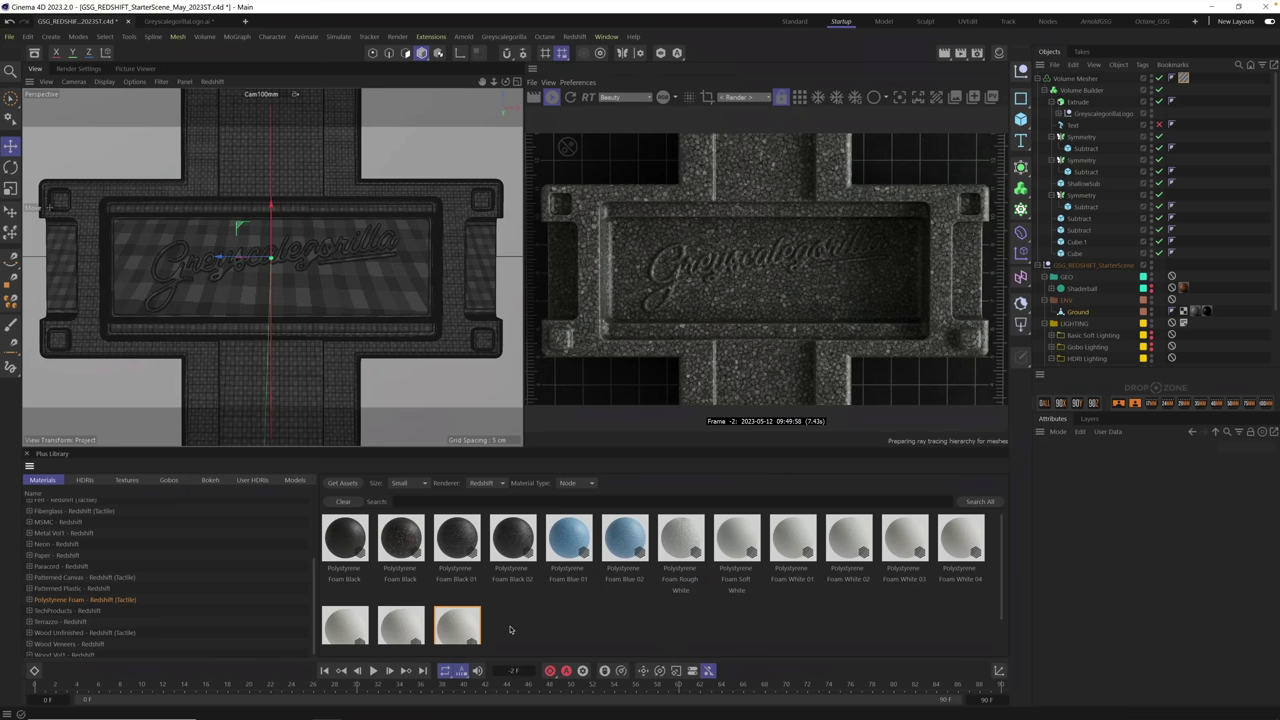
pyautogui.scroll(-1, 495, 622)
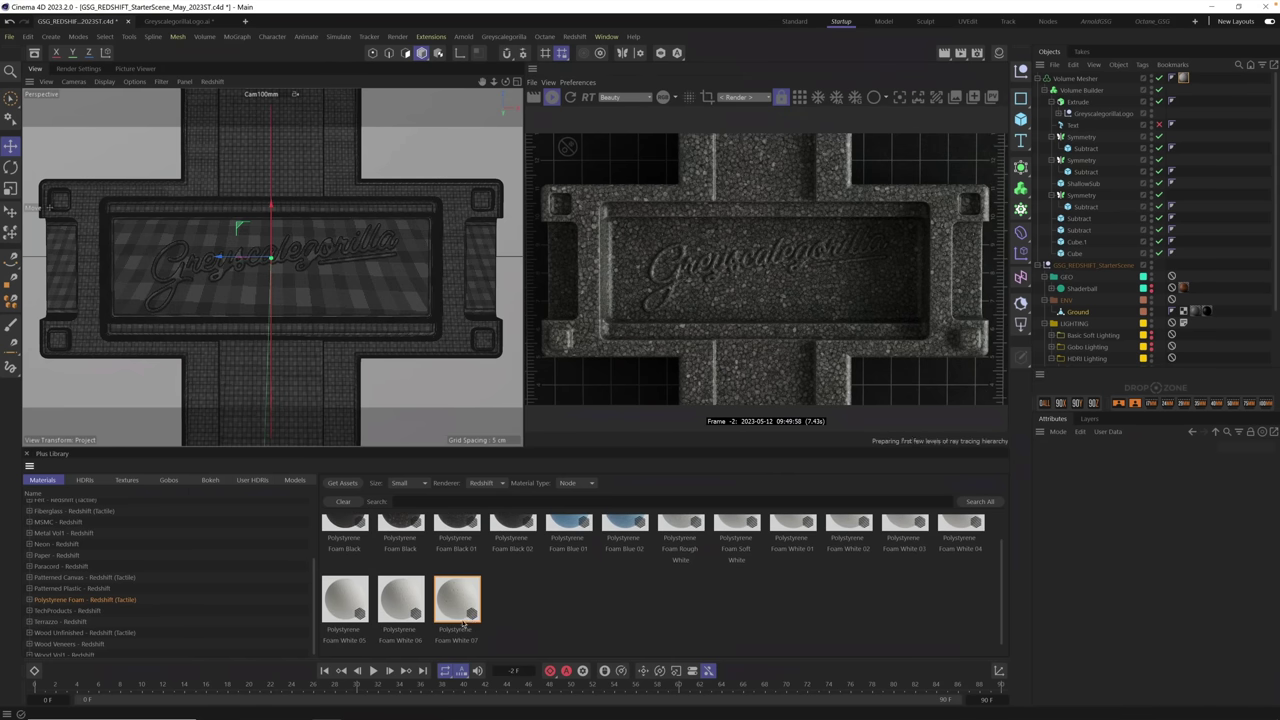
pyautogui.scroll(1, 564, 588)
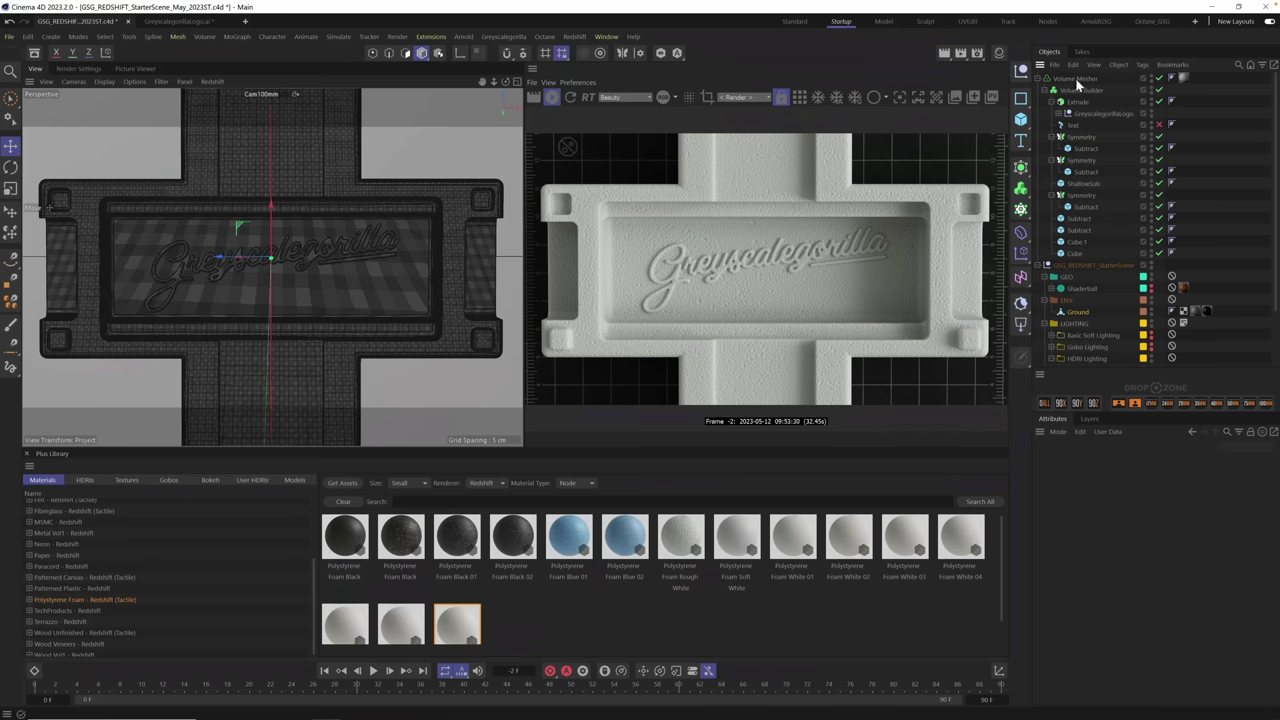
# - Add a Redshift Object tag to the Volume Mesher and turn on its geometry override
pyautogui.click(1077, 82)
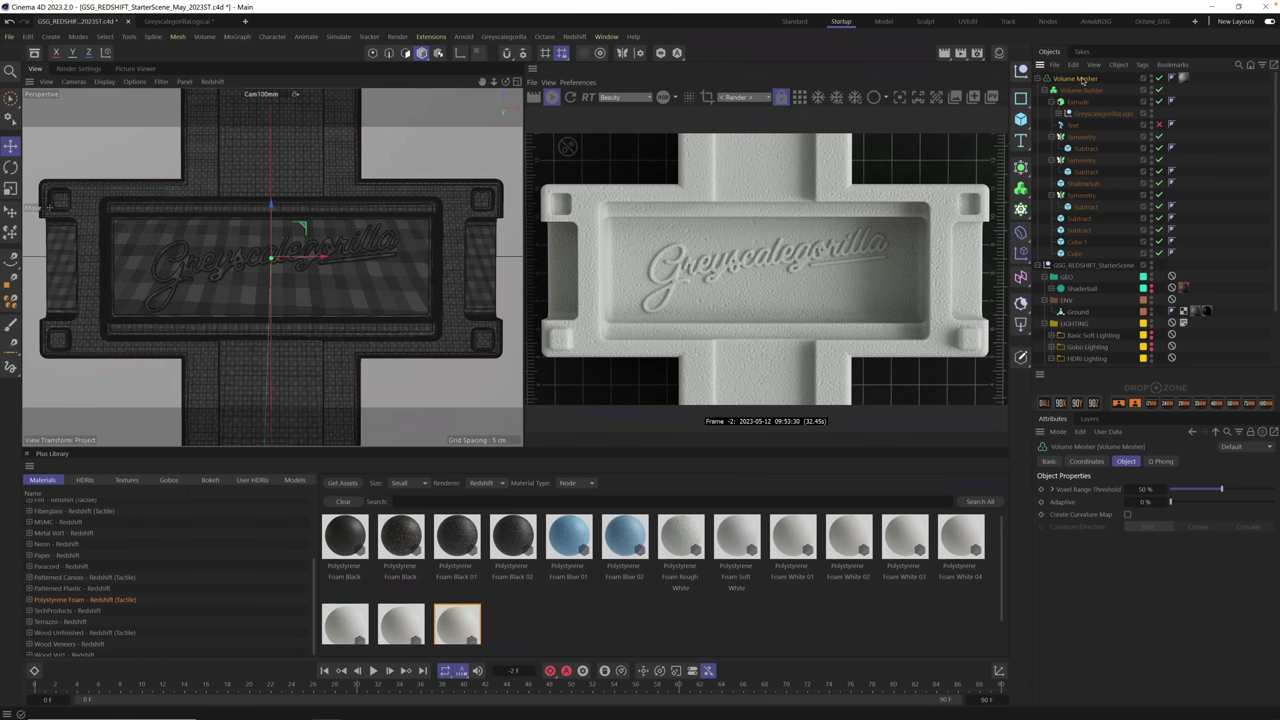
pyautogui.click(1142, 66)
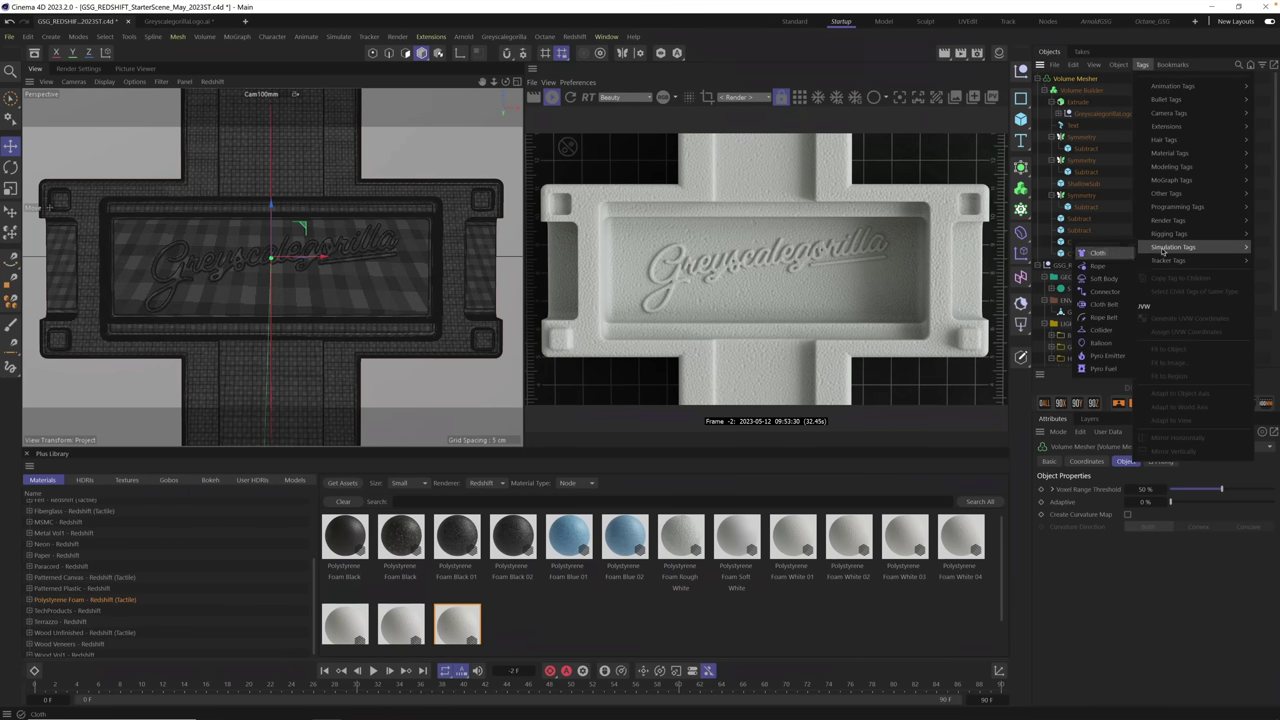
pyautogui.moveTo(1173, 221)
pyautogui.click(1100, 265)
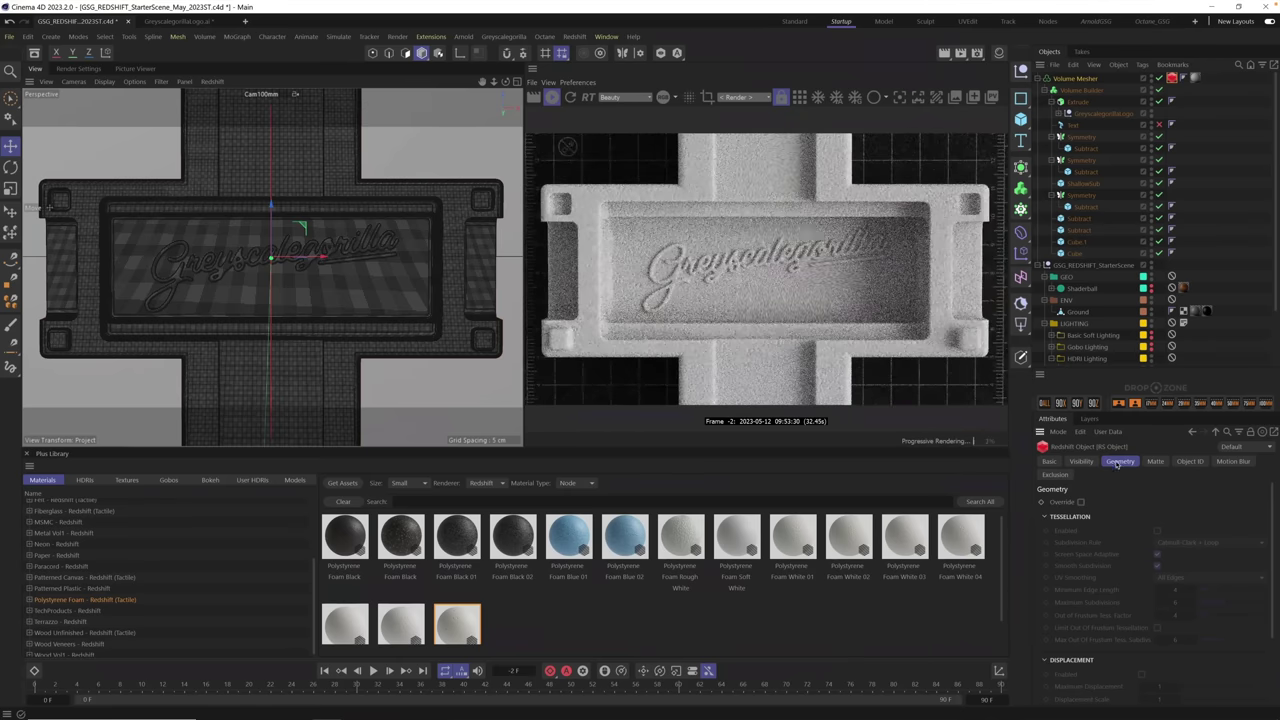
pyautogui.click(1081, 502)
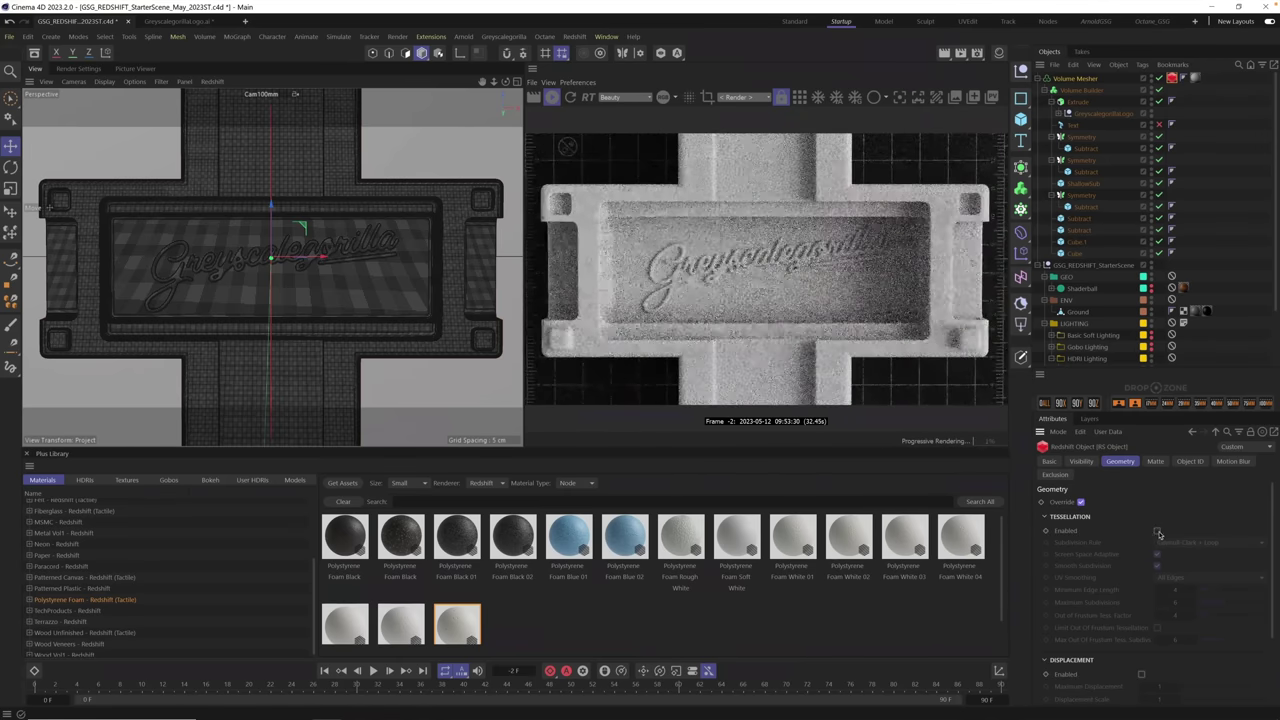
# - Enable tessellation without Screen Space Adaptive, with minimum edge length 1 and maximum subdivisions 3, and enable displacement with a maximum of 1 and scale 0.1
pyautogui.click(1157, 531)
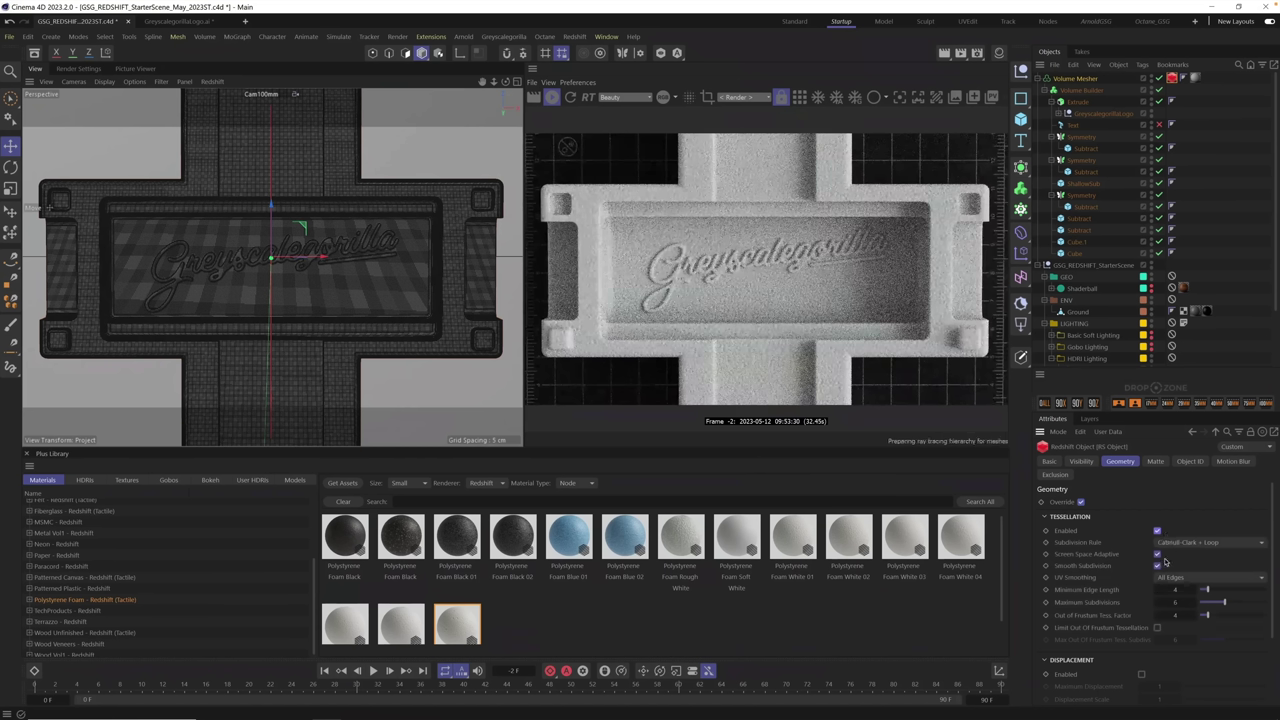
pyautogui.click(1157, 565)
pyautogui.click(1157, 554)
pyautogui.click(1175, 590)
pyautogui.press('Tab')
pyautogui.write('3')
pyautogui.press('Tab')
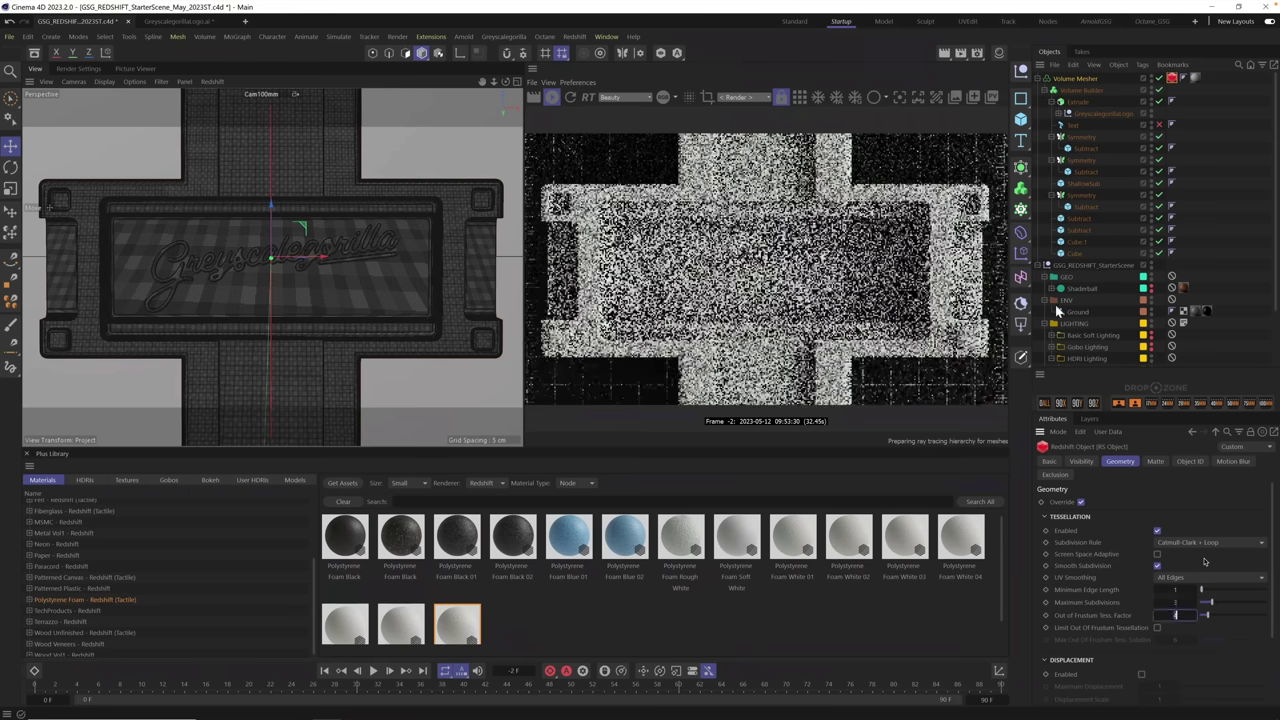
pyautogui.click(1141, 675)
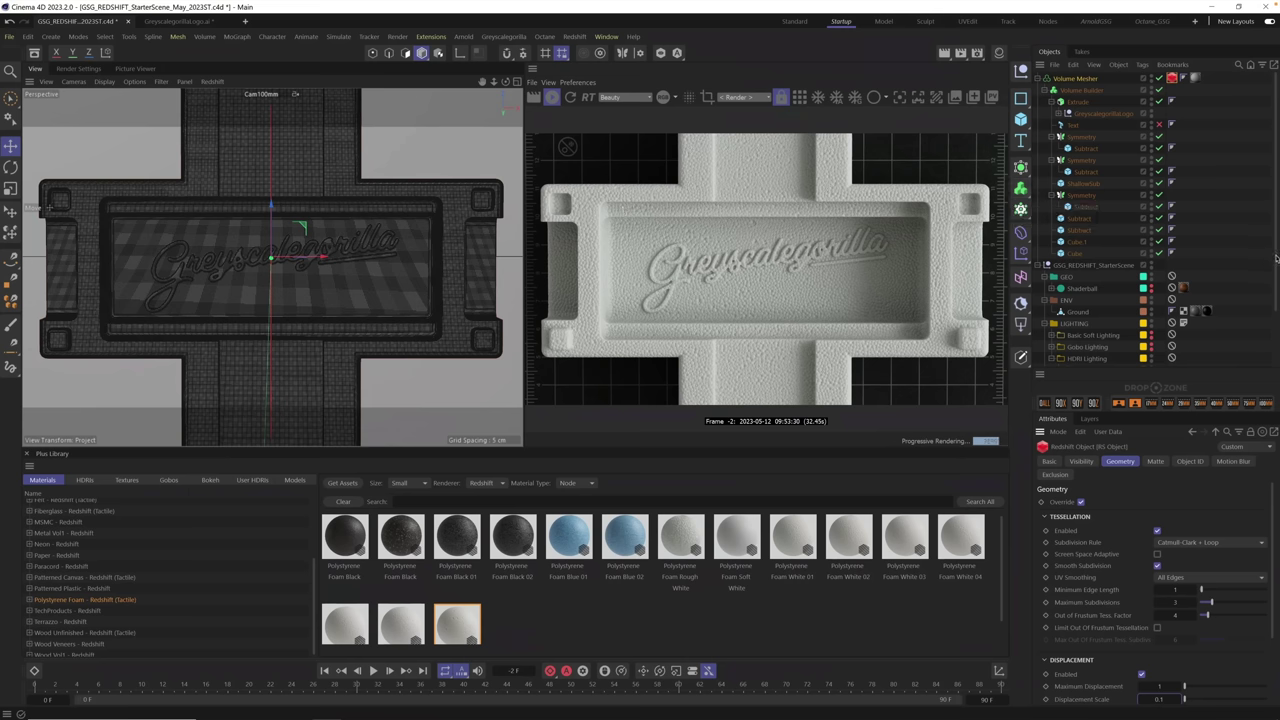
# - Rotate the HDRI dome light to a heading of 335° to change the light direction across the foam's relief
pyautogui.moveTo(1275, 258); pyautogui.dragTo(1277, 338)
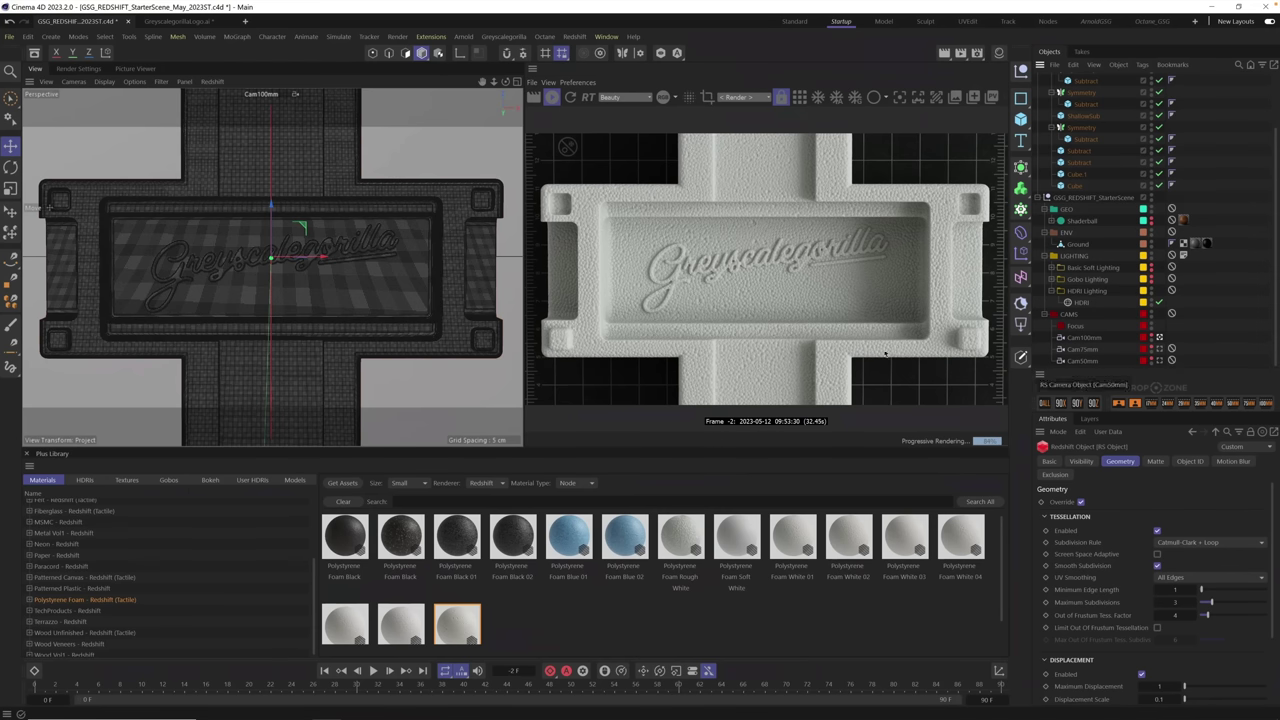
pyautogui.click(1084, 302)
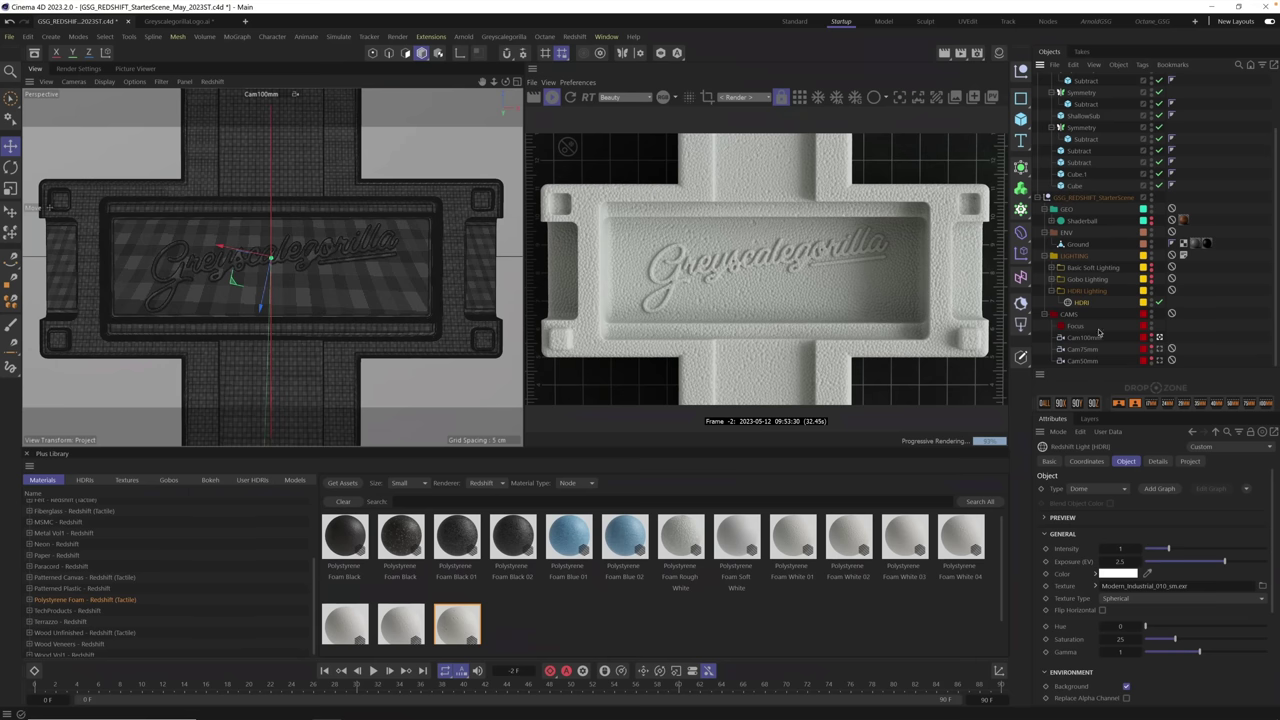
pyautogui.click(1086, 461)
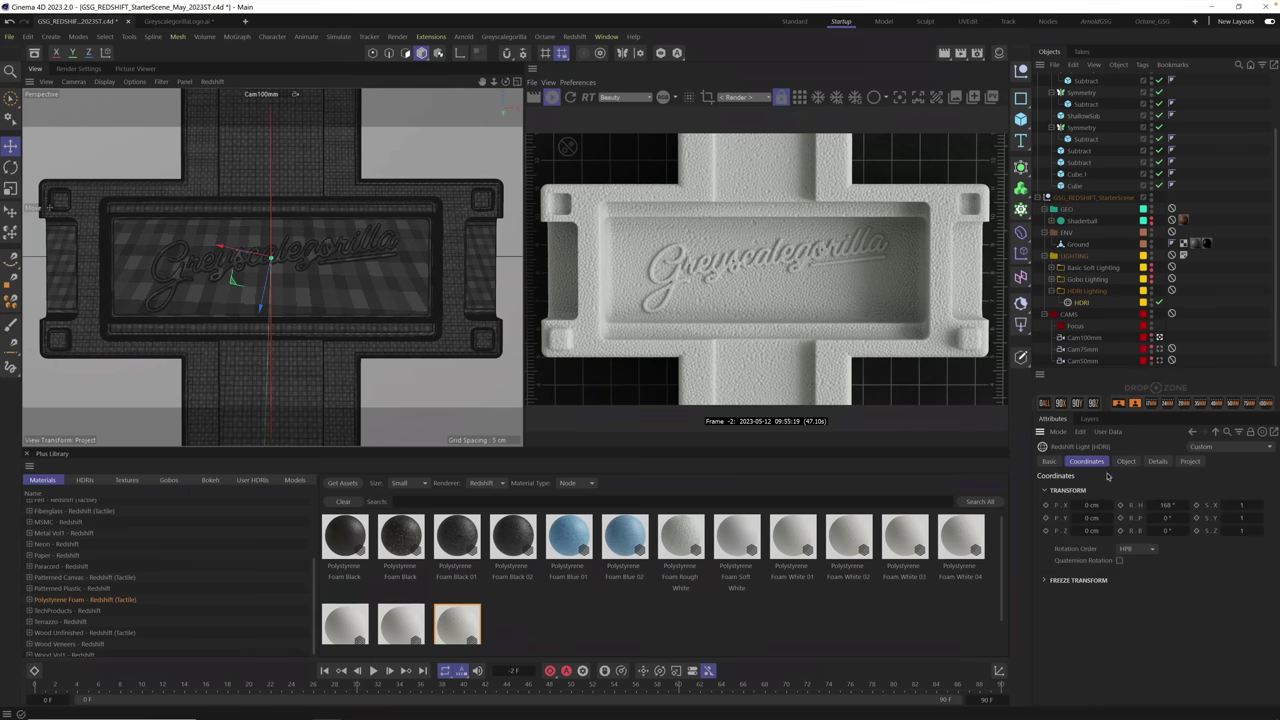
pyautogui.moveTo(1167, 508)
pyautogui.mouseDown()
pyautogui.moveTo(1141, 502)
pyautogui.moveTo(1172, 504)
pyautogui.mouseUp()
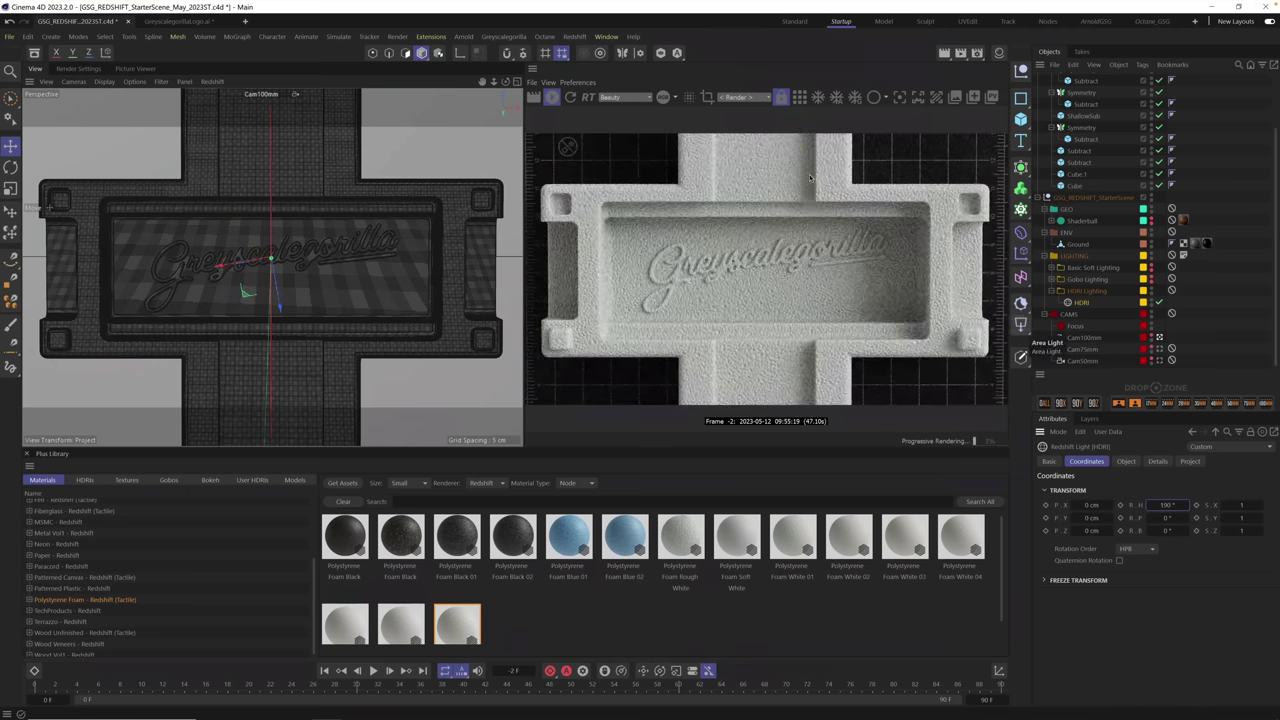
pyautogui.moveTo(1162, 504); pyautogui.dragTo(1200, 504)
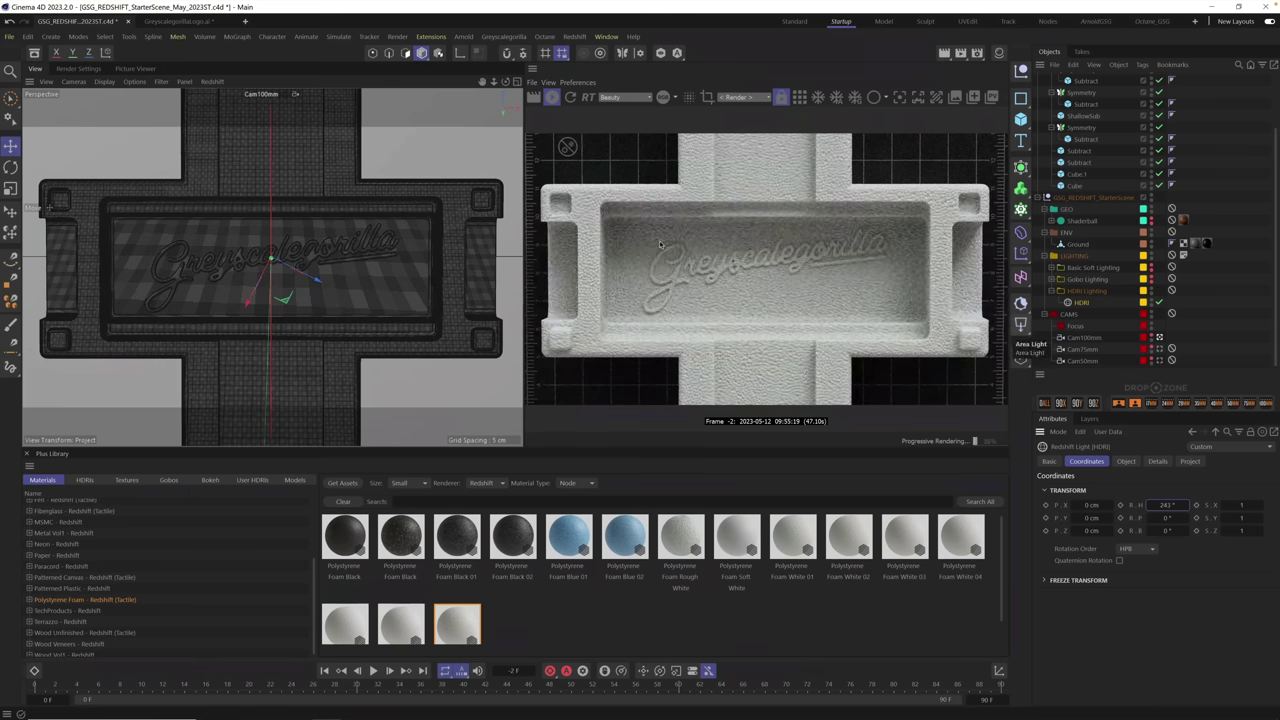
pyautogui.moveTo(1169, 506); pyautogui.dragTo(1232, 505)
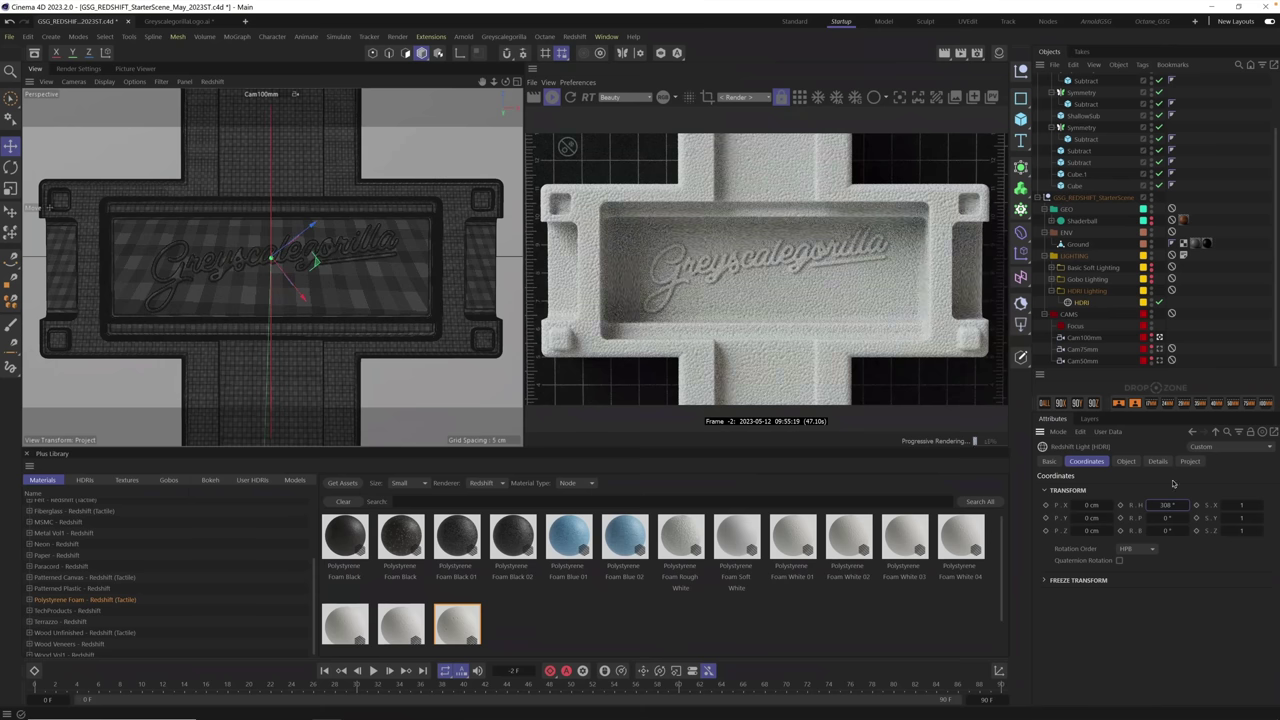
pyautogui.moveTo(1168, 505); pyautogui.dragTo(1196, 507)
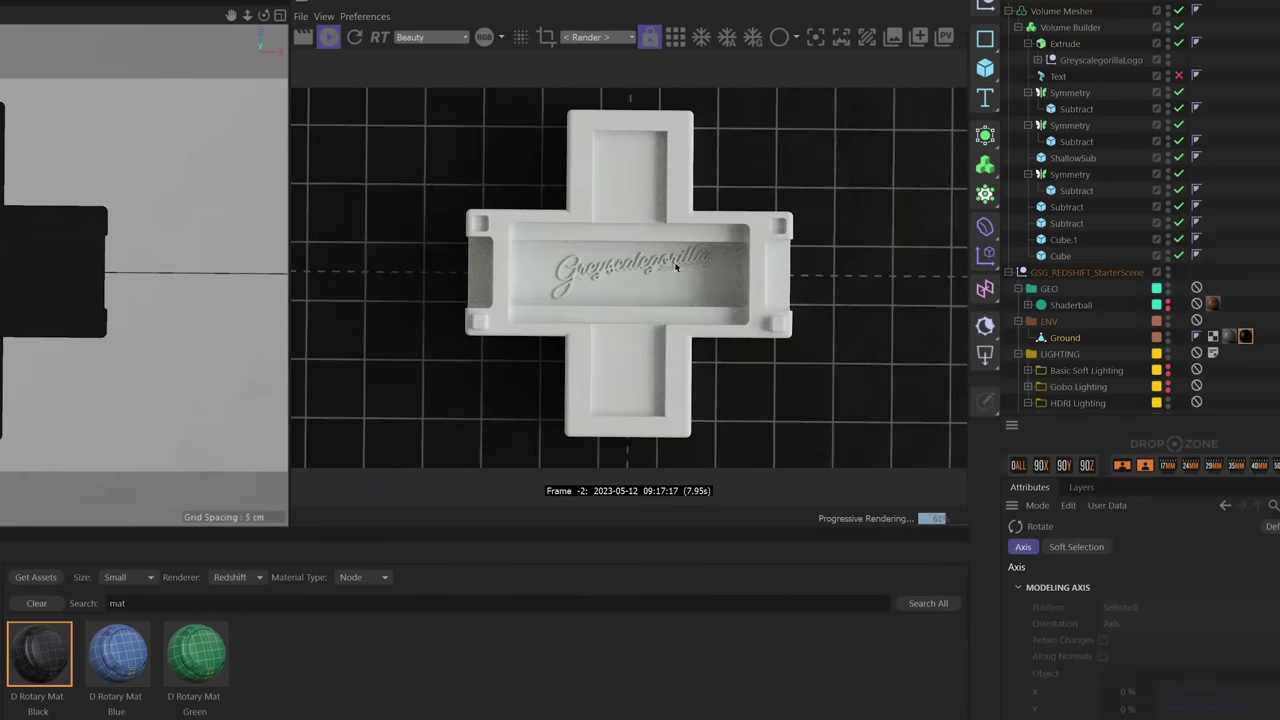
pyautogui.click(26, 314)
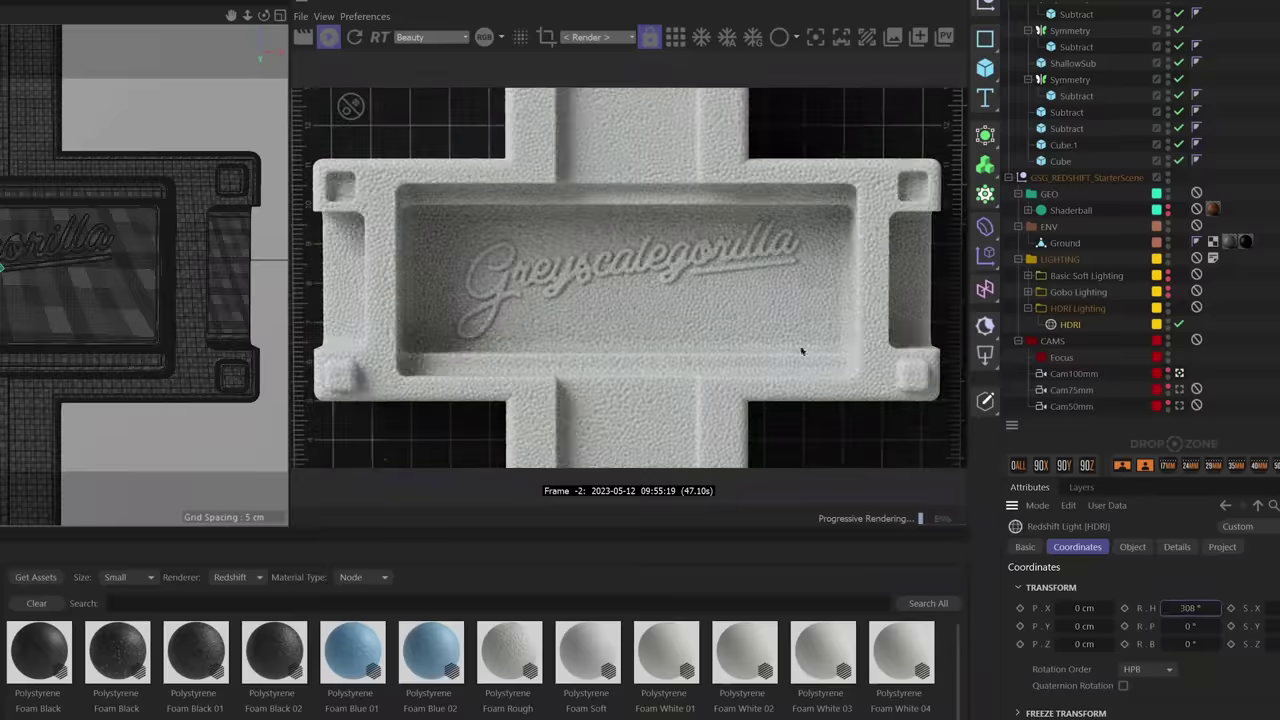
pyautogui.moveTo(801, 351); pyautogui.dragTo(273, 354)
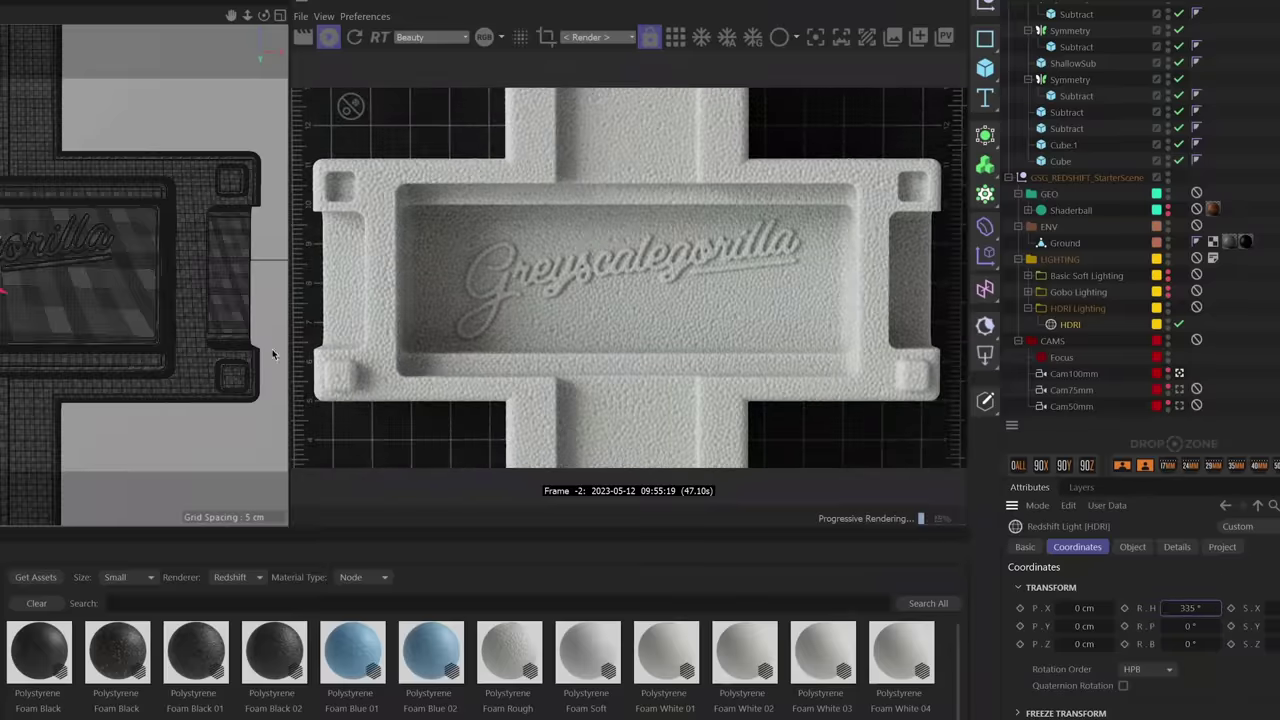